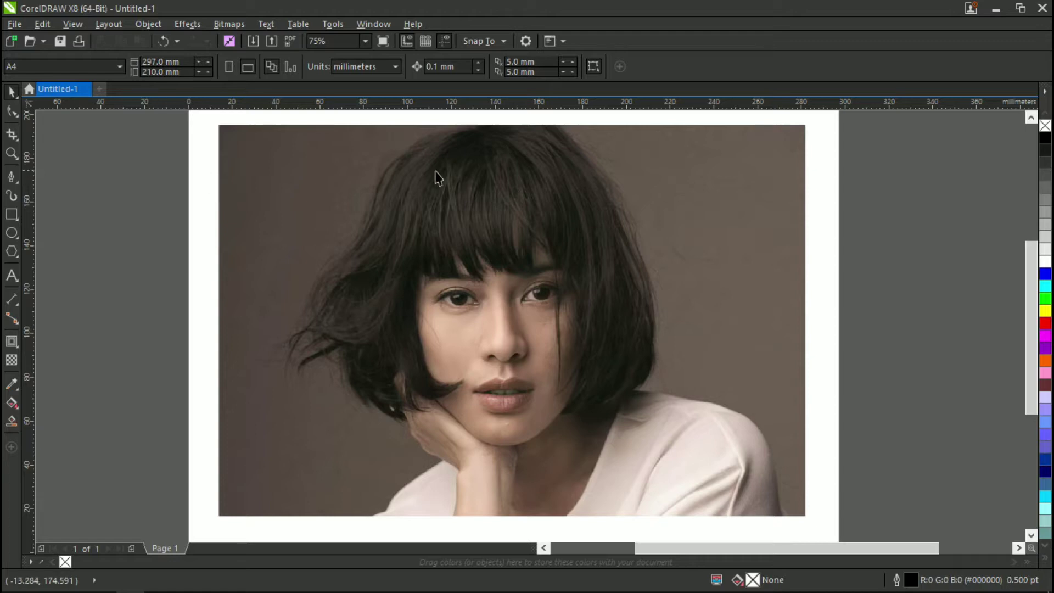
# Activate the Pen tool for tracing over the portrait photo.
pyautogui.click(11, 176)
pyautogui.click(17, 174)
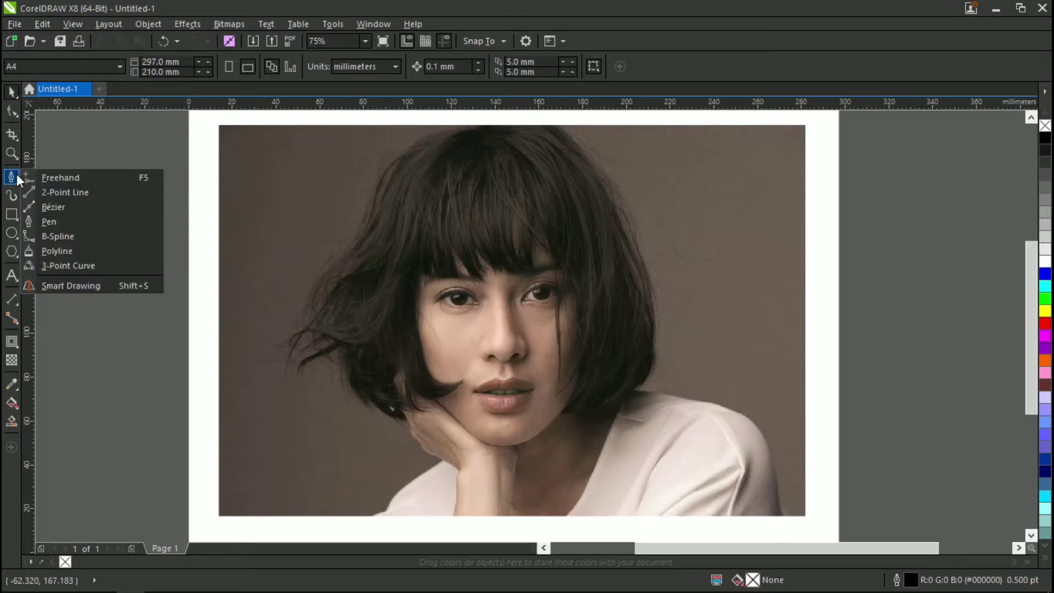
pyautogui.click(50, 221)
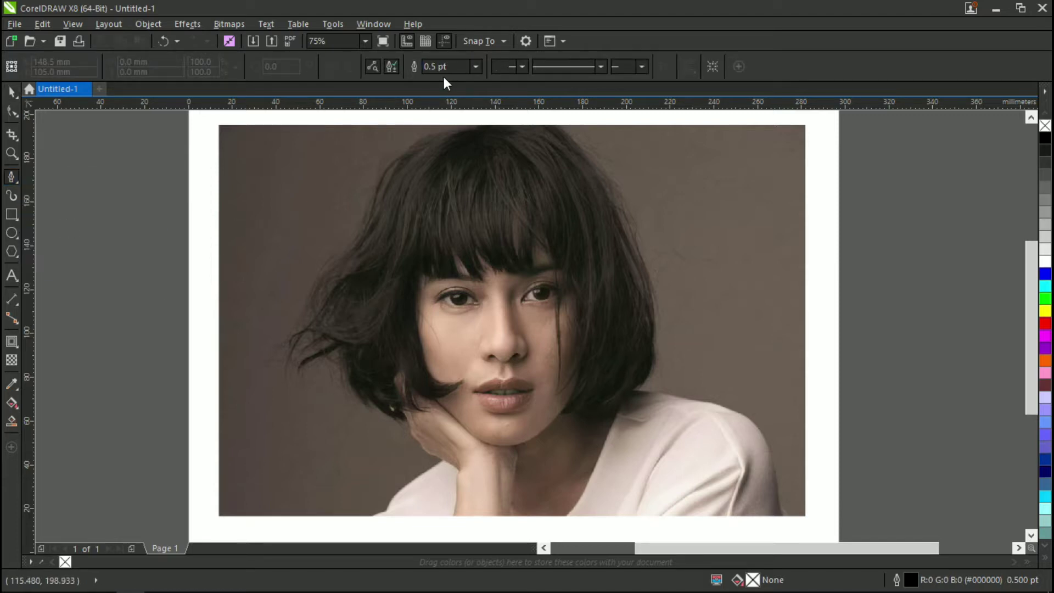
# Try a straight test line with the 0.5 pt outline on the photo background beside the hair.
pyautogui.click(477, 67)
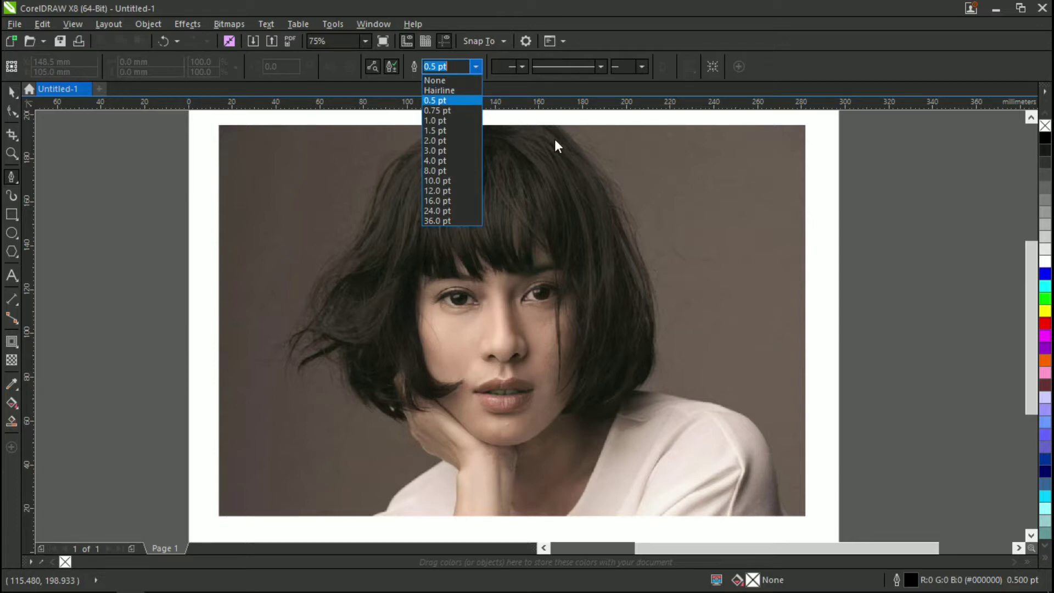
pyautogui.click(659, 271)
pyautogui.click(668, 254)
pyautogui.click(759, 324)
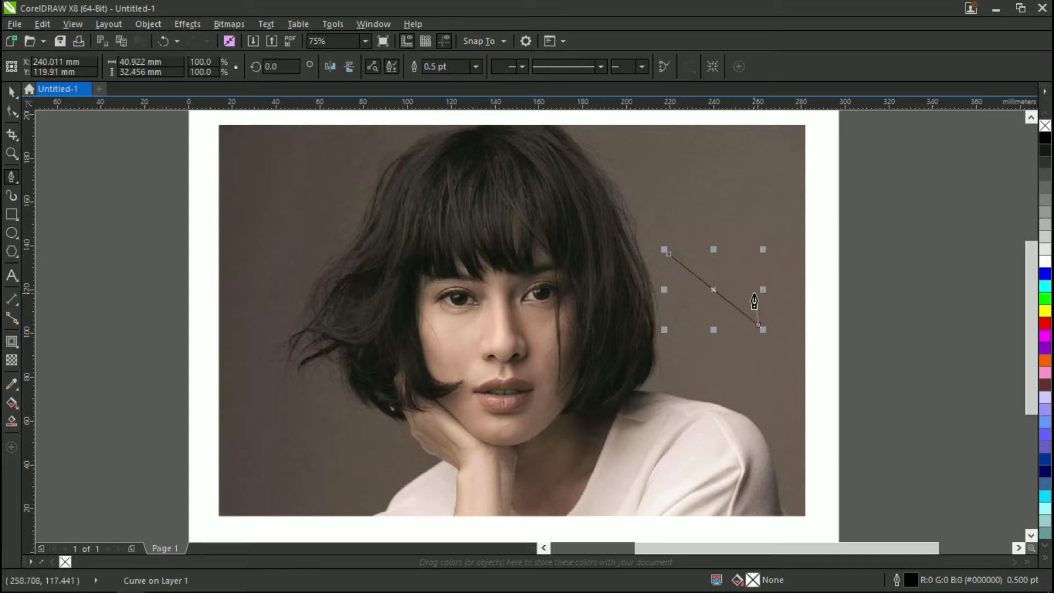
pyautogui.scroll(2, 749, 356)
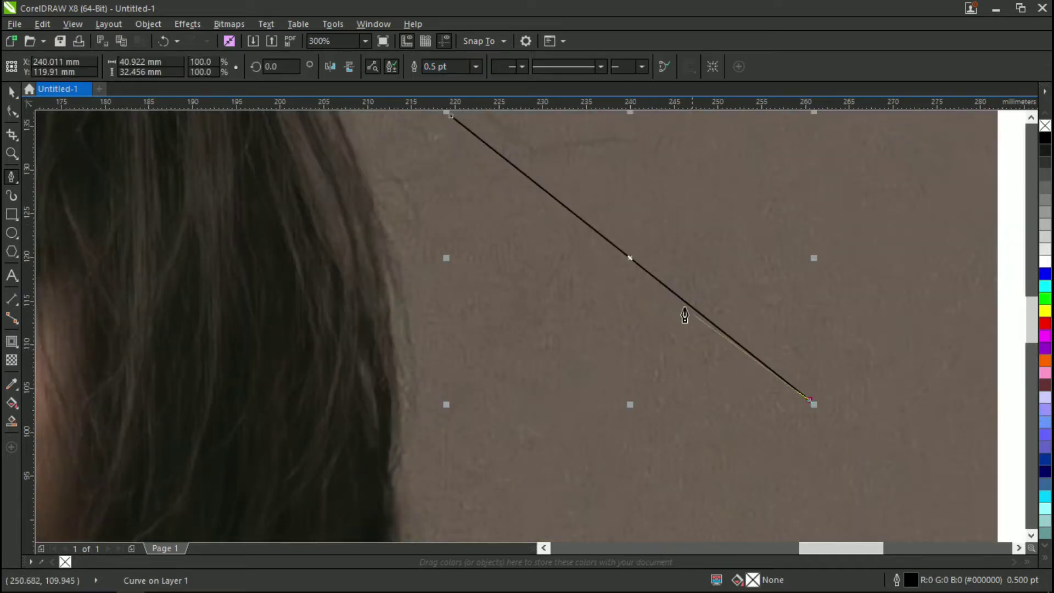
pyautogui.hotkey('ctrl', 'z')
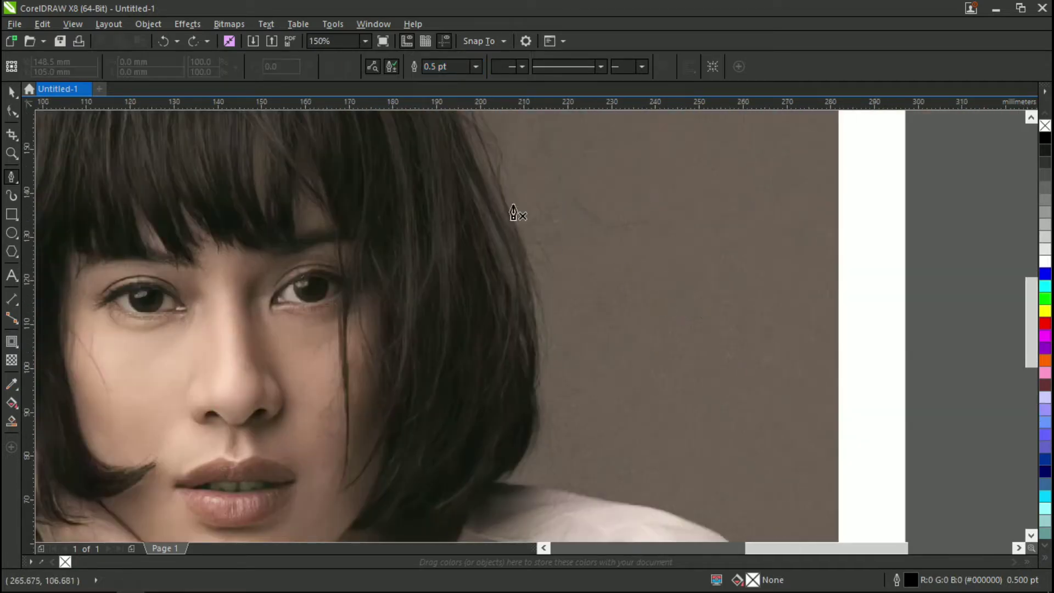
# Set the Pen tool's outline width to Hairline.
pyautogui.click(475, 68)
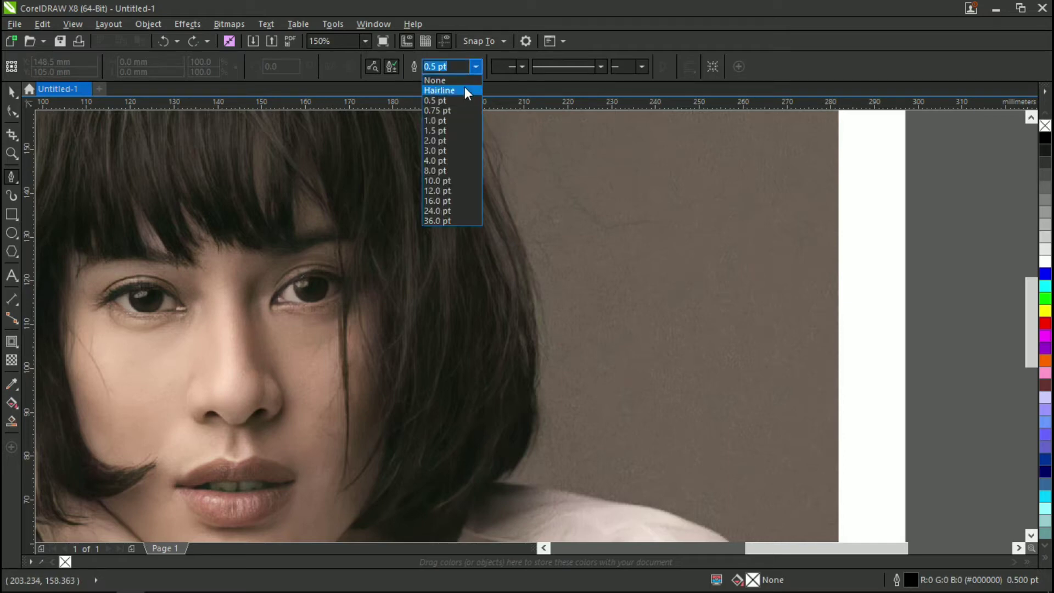
pyautogui.click(465, 90)
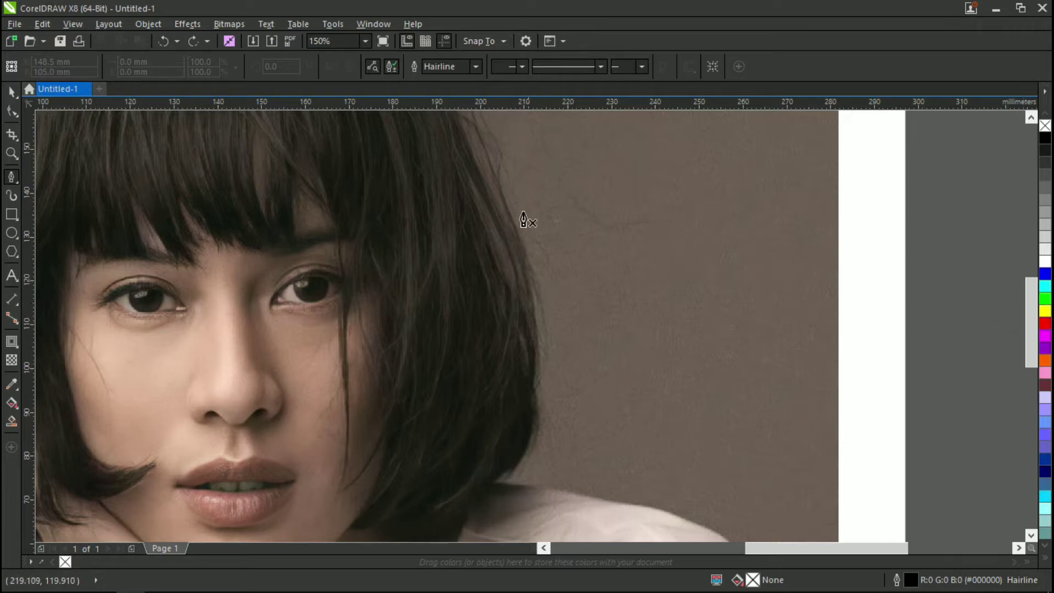
# Try a hairline test curve along the outer edge of the hair on the photo's right side.
pyautogui.scroll(2, 484, 236)
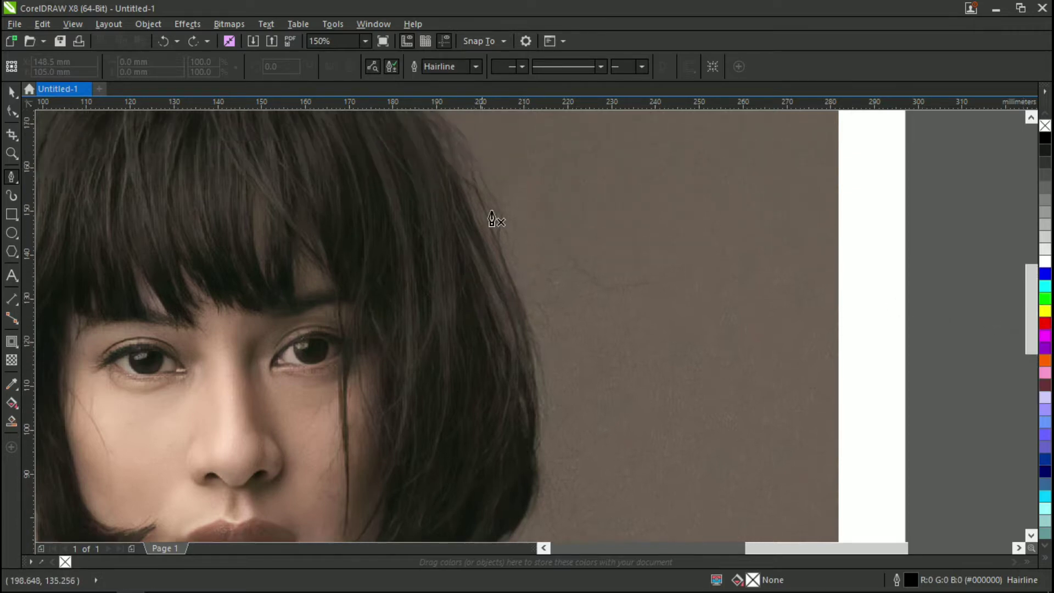
pyautogui.click(479, 199)
pyautogui.moveTo(537, 372); pyautogui.dragTo(541, 449)
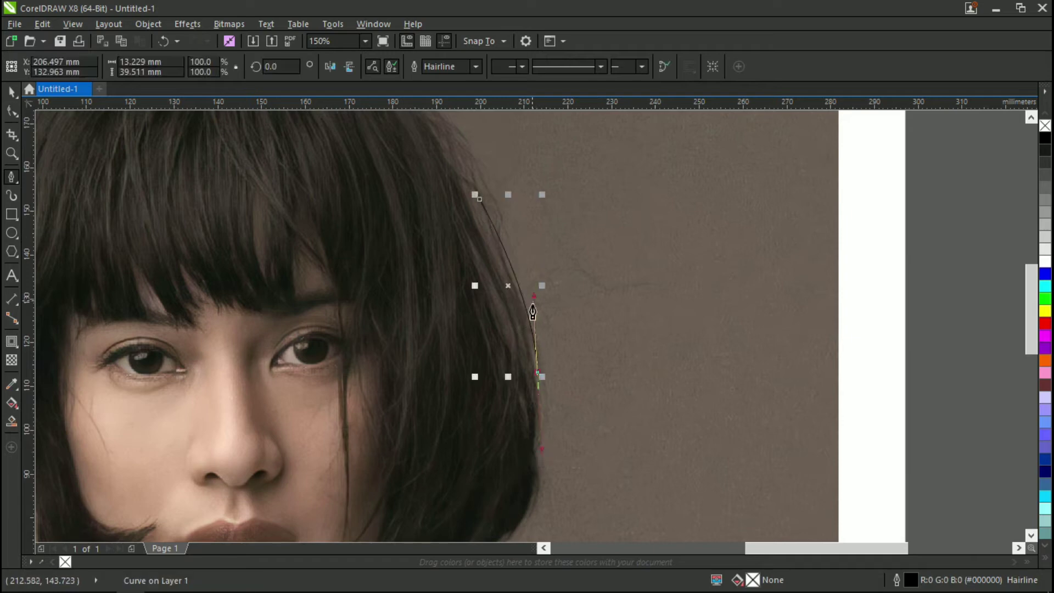
pyautogui.scroll(2, 529, 324)
pyautogui.scroll(-4, 549, 326)
pyautogui.hotkey('ctrl', 'z')
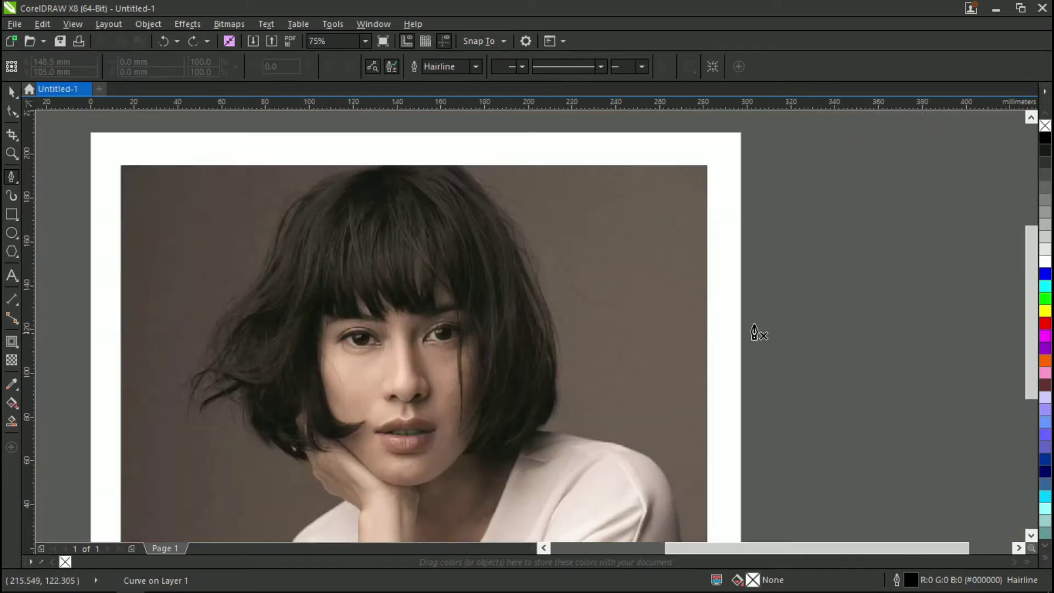
# Set the Pen tool's outline color to yellow, R:255 G:255 B:0.
pyautogui.rightClick(1045, 314)
pyautogui.scroll(-4, 721, 230)
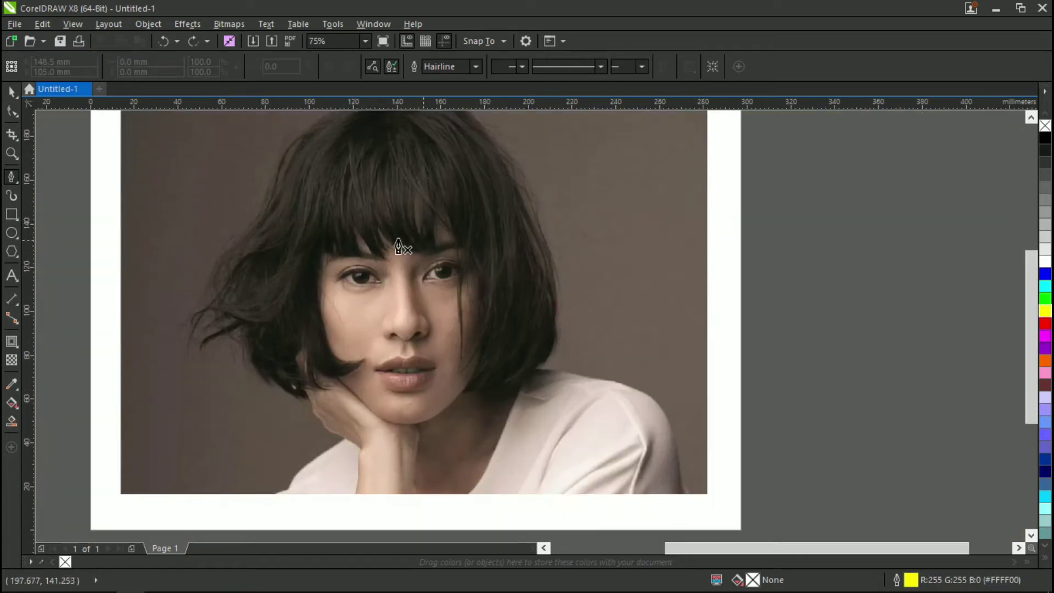
pyautogui.scroll(3, 366, 236)
pyautogui.hscroll(-2, 367, 242)
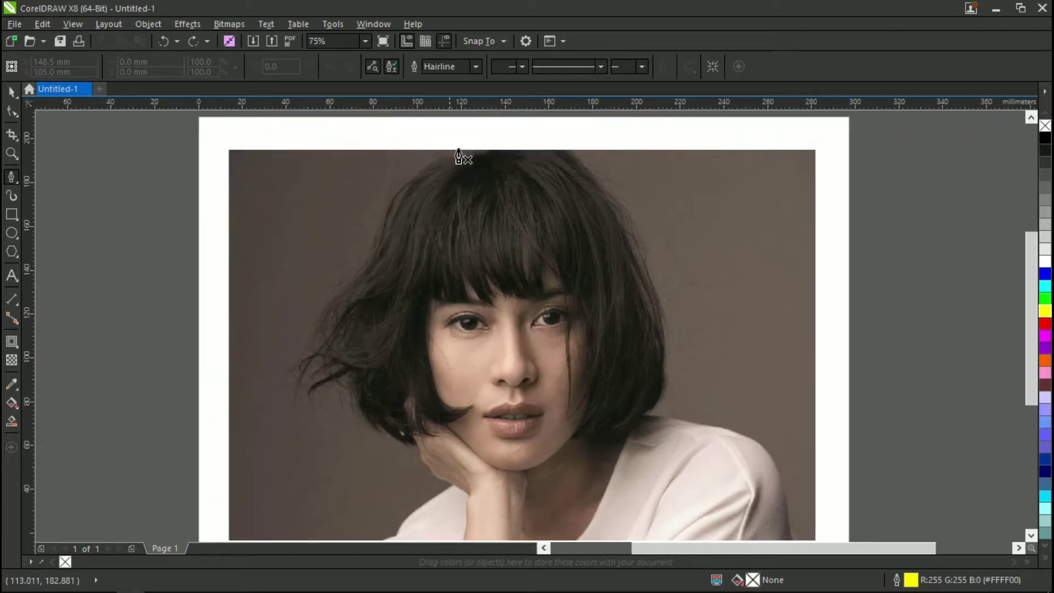
# Start a pen path at the crown and trace the hair edge down the photo's left side with smooth curves.
pyautogui.scroll(2, 459, 158)
pyautogui.scroll(-4, 492, 187)
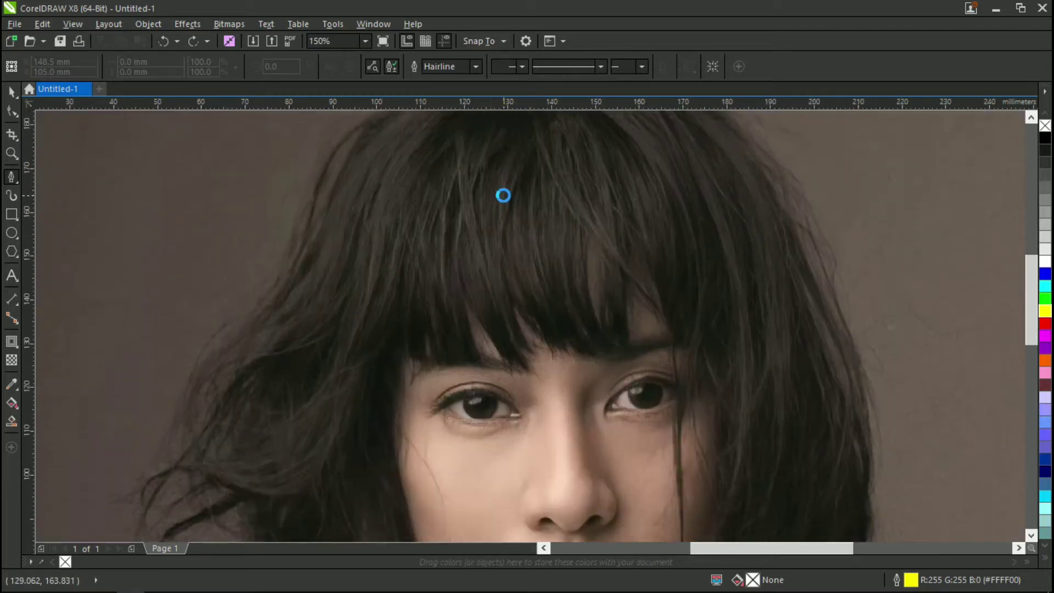
pyautogui.scroll(1, 501, 230)
pyautogui.scroll(2, 428, 301)
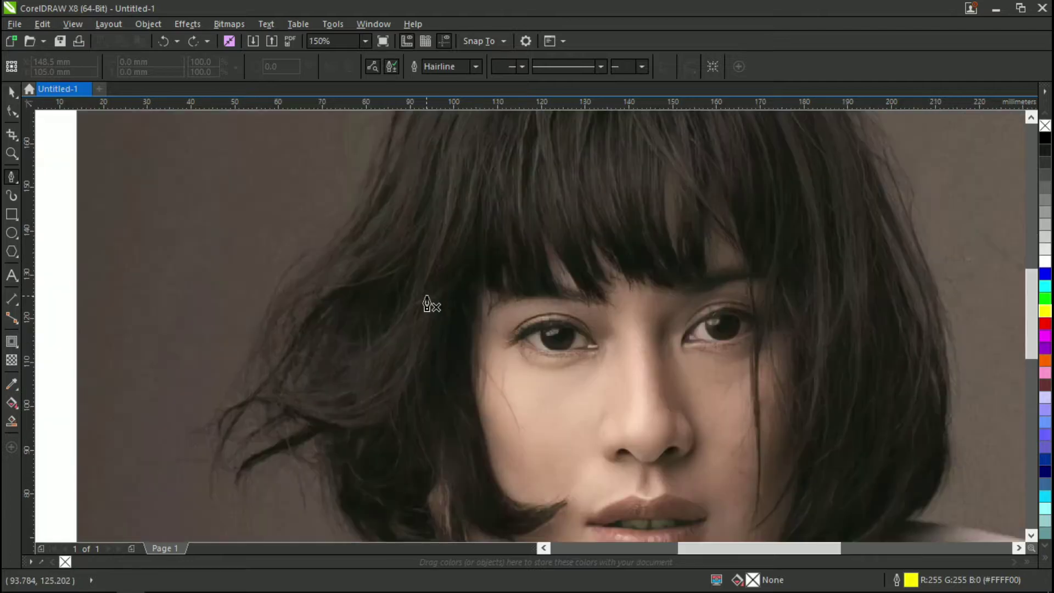
pyautogui.scroll(1, 454, 301)
pyautogui.scroll(-2, 457, 310)
pyautogui.scroll(2, 516, 185)
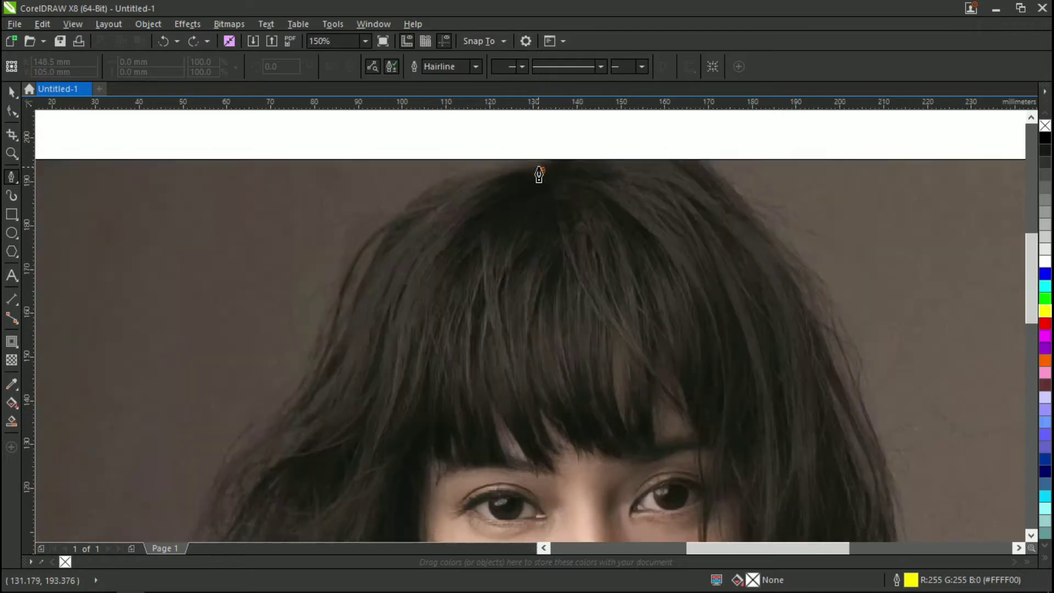
pyautogui.click(541, 170)
pyautogui.moveTo(384, 231); pyautogui.dragTo(340, 318)
pyautogui.scroll(-1, 667, 189)
pyautogui.scroll(1, 487, 289)
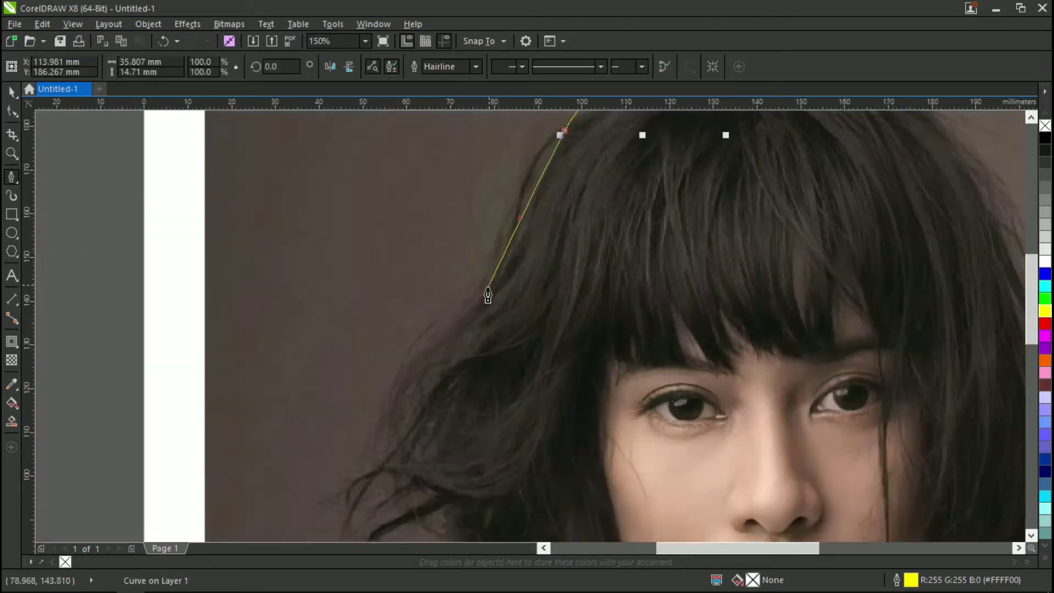
pyautogui.moveTo(462, 313); pyautogui.dragTo(409, 372)
pyautogui.scroll(-7, 397, 386)
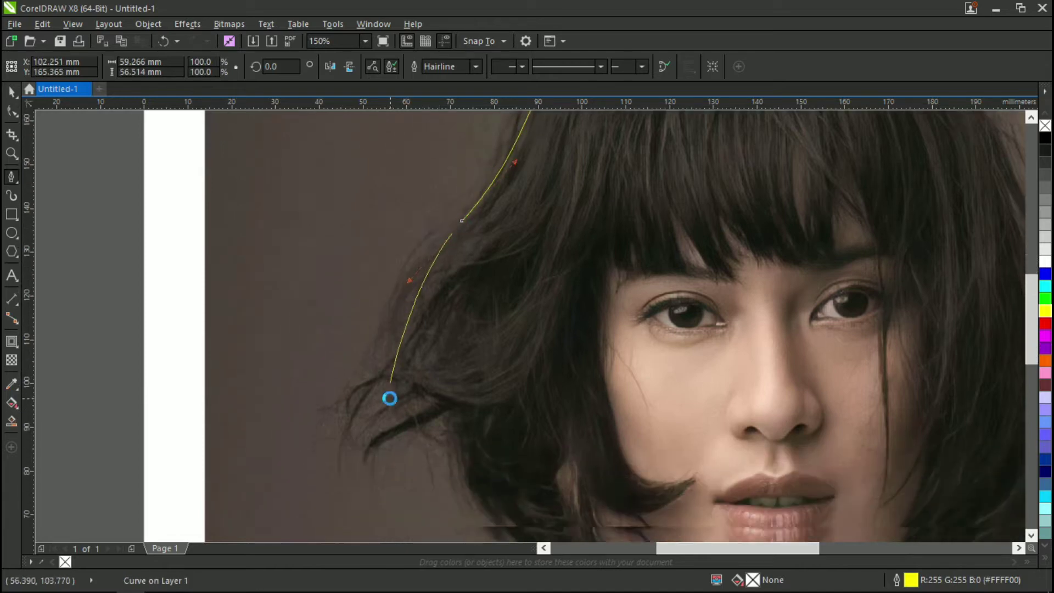
pyautogui.moveTo(401, 330); pyautogui.dragTo(432, 443)
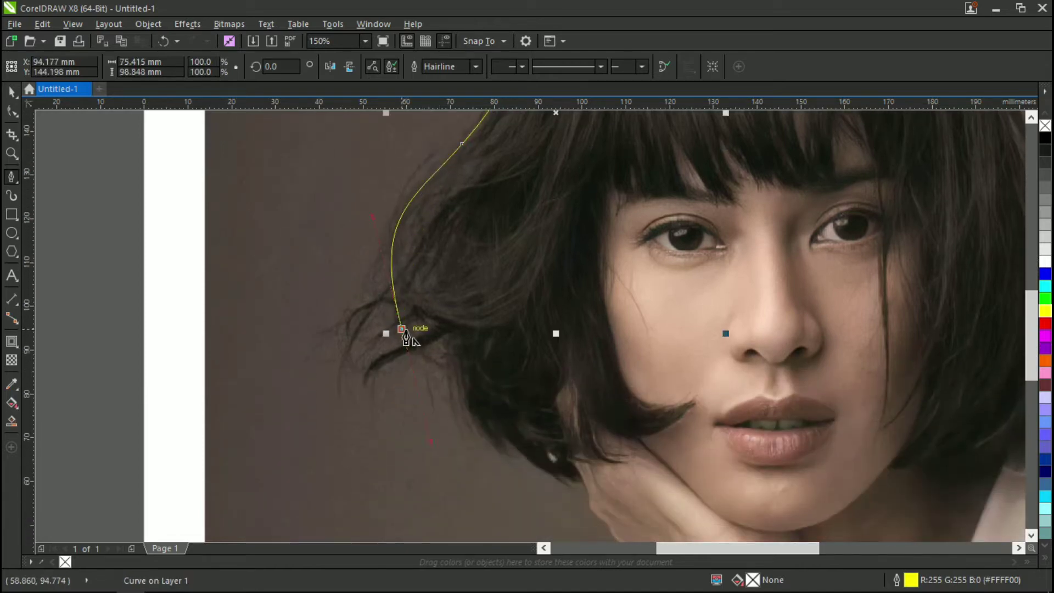
pyautogui.moveTo(411, 269); pyautogui.dragTo(427, 243)
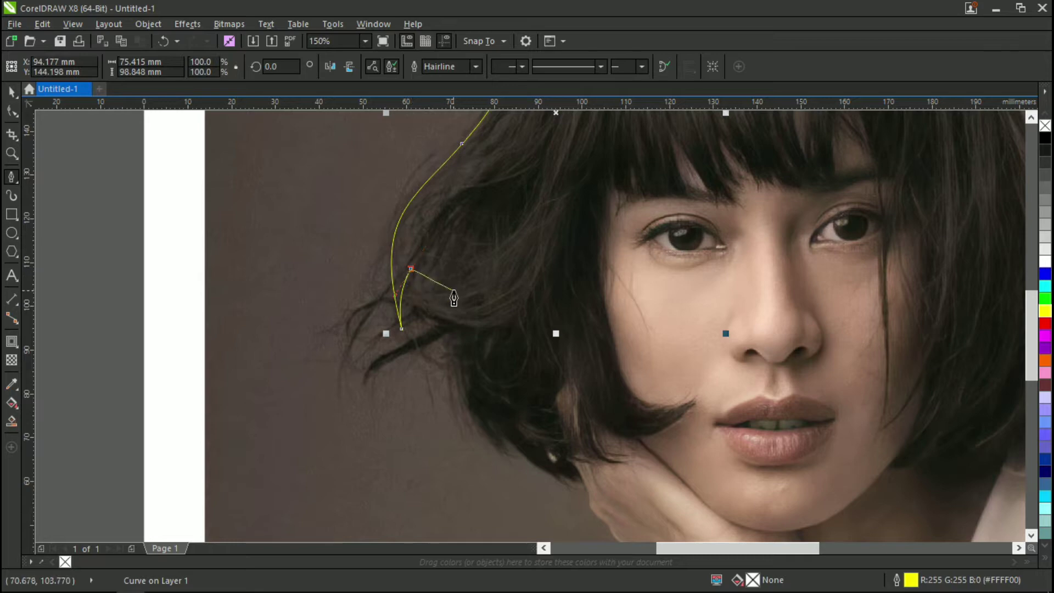
pyautogui.hotkey('ctrl', 'z')
pyautogui.hotkey('ctrl', 'z')
# Continue the hair path to a pointed strand tip, notch it inward and back, and curve around the hair's lower-left edge.
pyautogui.moveTo(392, 306); pyautogui.dragTo(410, 365)
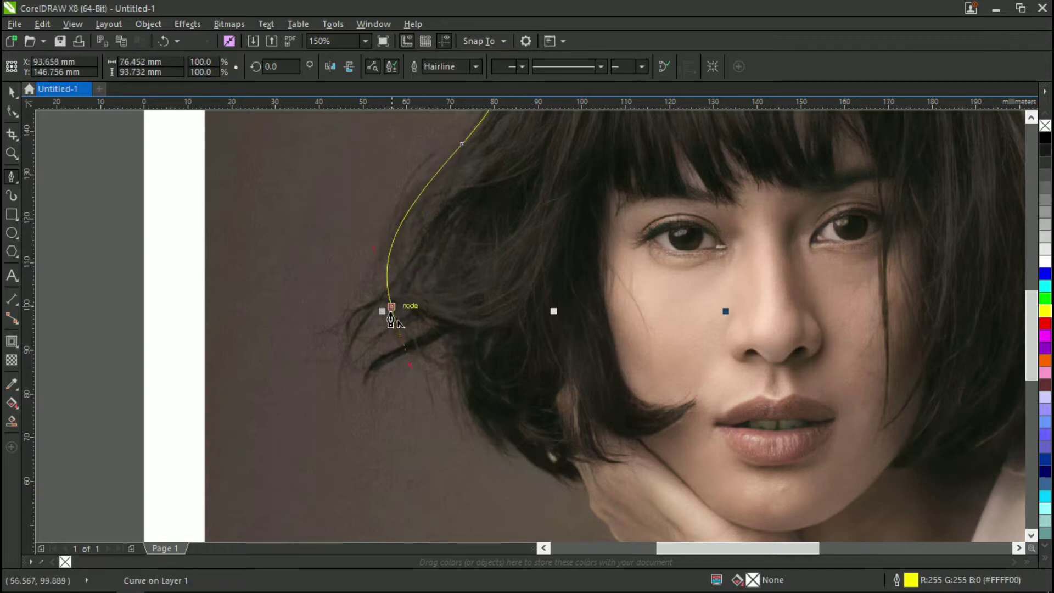
pyautogui.moveTo(427, 243); pyautogui.dragTo(455, 243)
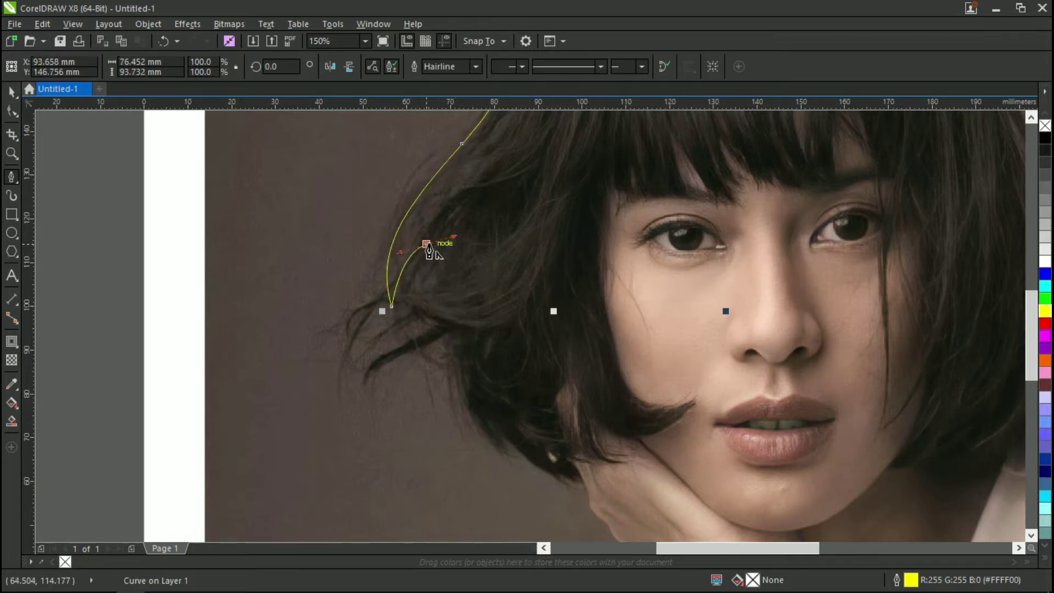
pyautogui.moveTo(409, 299); pyautogui.dragTo(504, 333)
pyautogui.moveTo(507, 459); pyautogui.dragTo(563, 507)
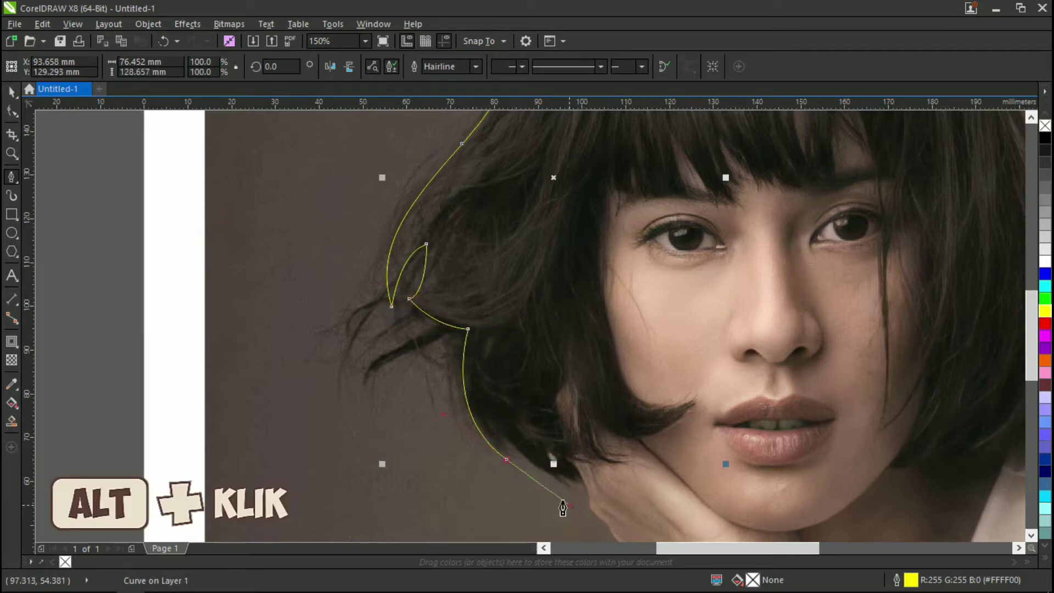
pyautogui.keyDown('alt'); pyautogui.click(495, 418); pyautogui.keyUp('alt')
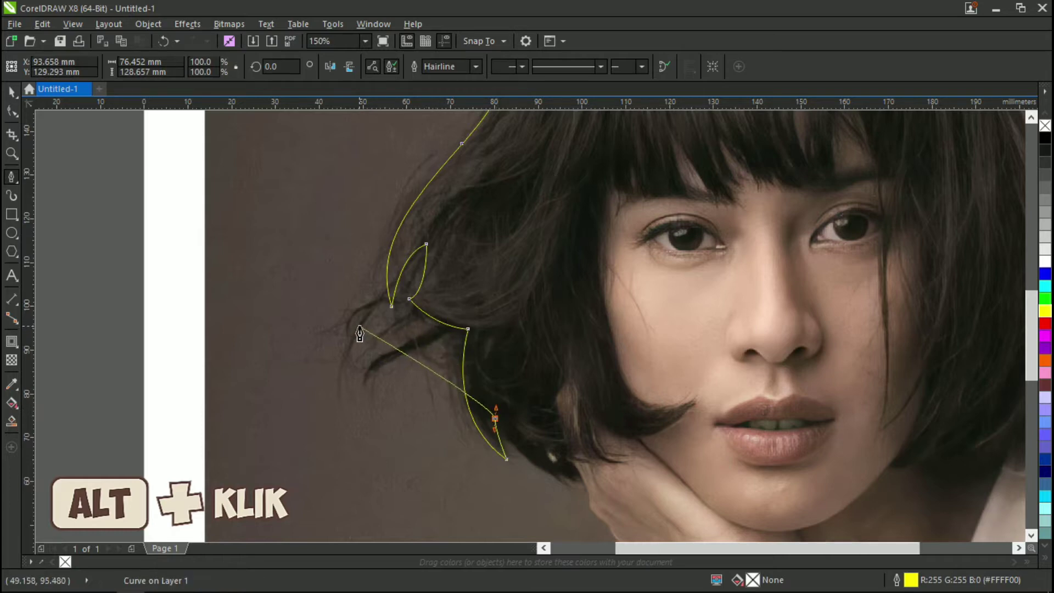
pyautogui.scroll(2, 464, 401)
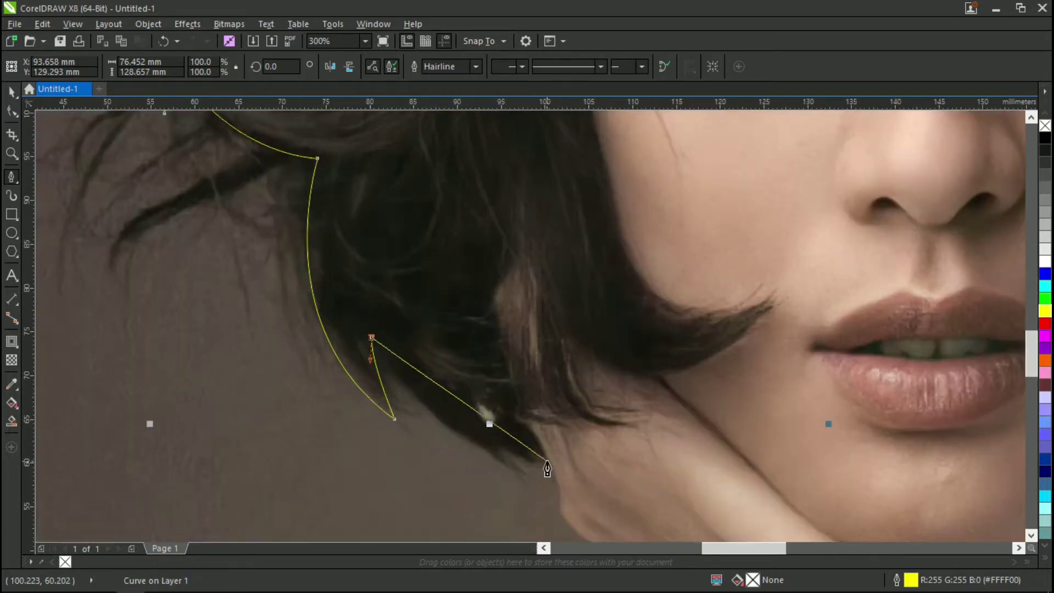
pyautogui.hotkey('ctrl', 'z')
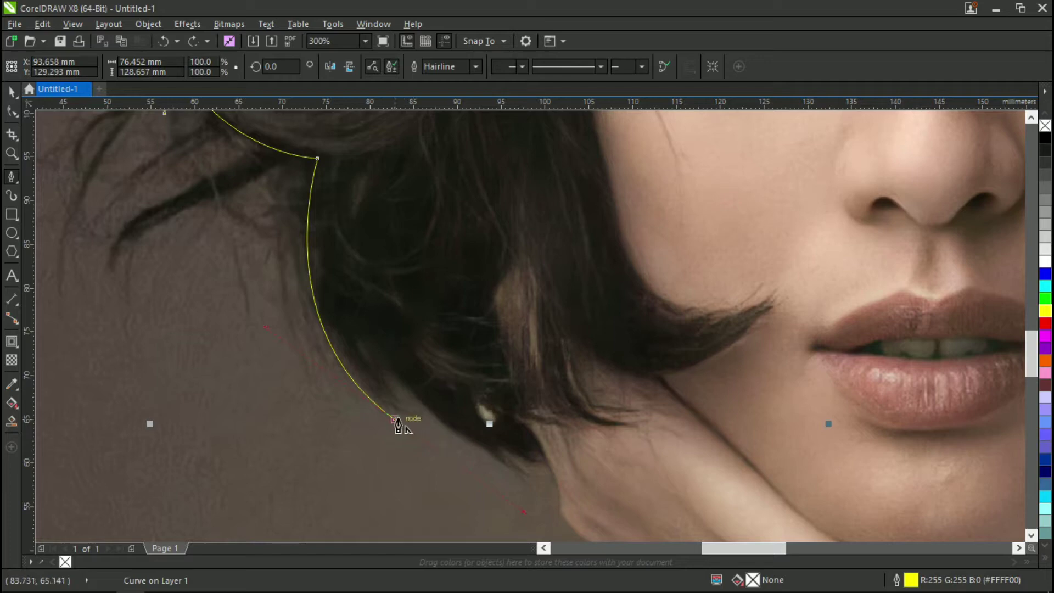
# Continue the path along the lower hair edge to the hand, forming two small pointed notches between the hair tips.
pyautogui.moveTo(379, 368); pyautogui.dragTo(525, 472)
pyautogui.moveTo(611, 523); pyautogui.dragTo(627, 515)
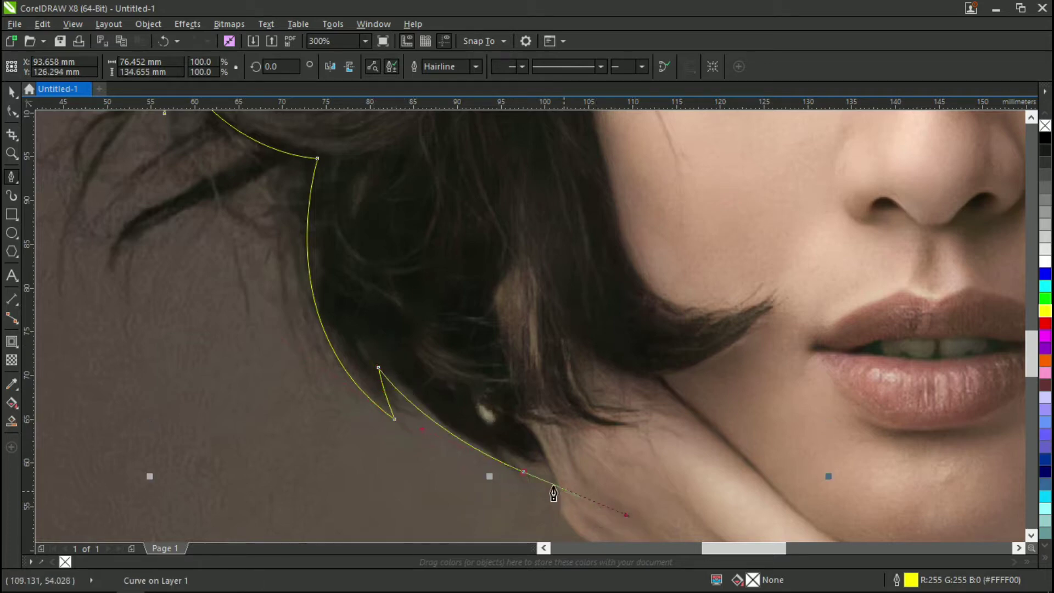
pyautogui.click(494, 443)
pyautogui.moveTo(553, 469); pyautogui.dragTo(579, 478)
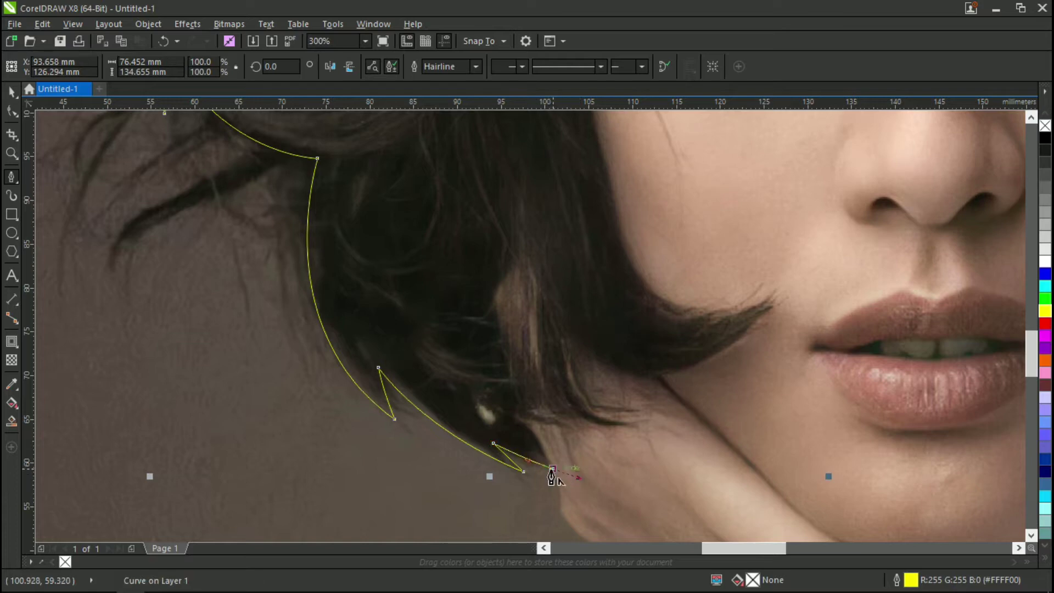
# Trace the path up and back down around the narrow skin gap between the hair locks above the hand.
pyautogui.scroll(1, 523, 428)
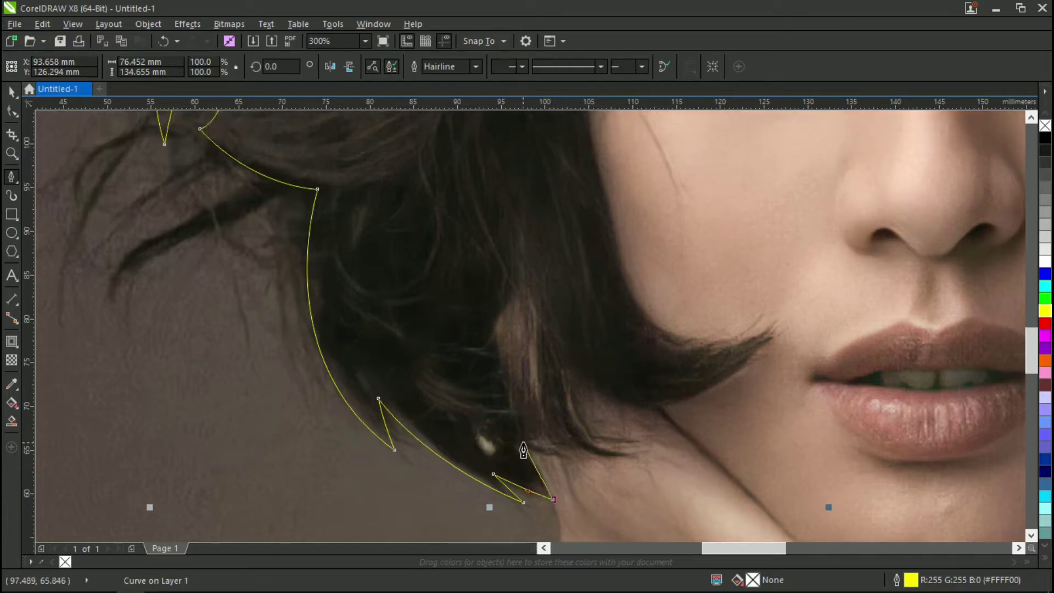
pyautogui.click(523, 442)
pyautogui.click(494, 333)
pyautogui.click(520, 293)
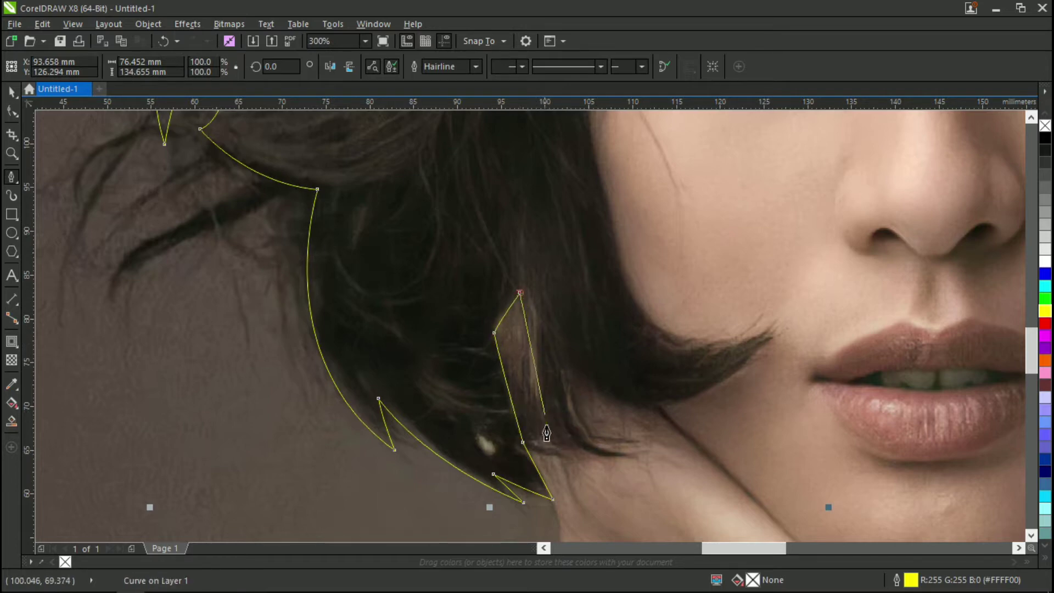
pyautogui.moveTo(557, 442); pyautogui.dragTo(576, 474)
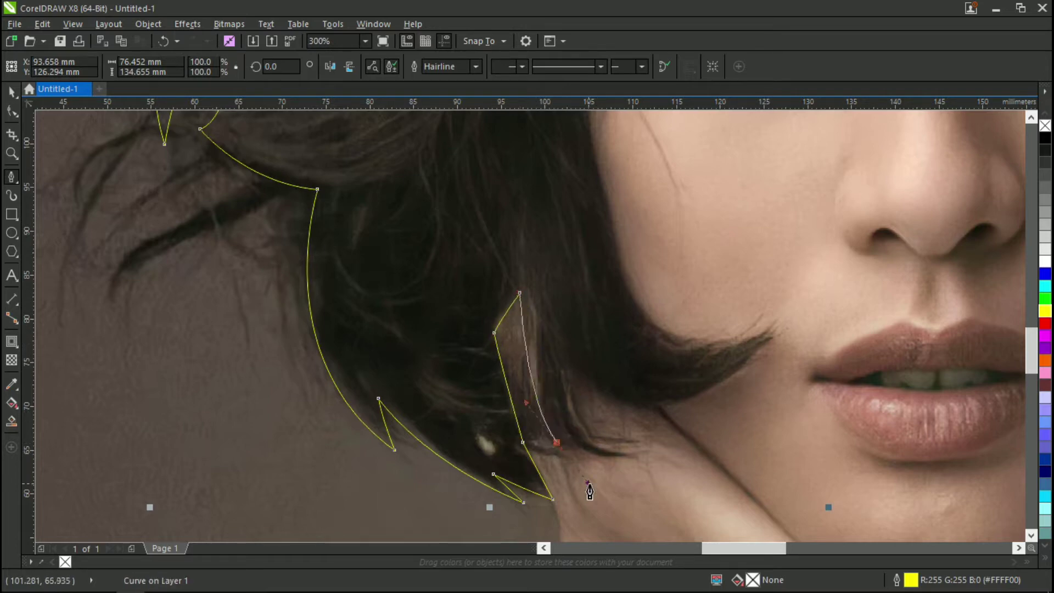
pyautogui.hotkey('ctrl', 'z')
pyautogui.moveTo(552, 431); pyautogui.dragTo(582, 480)
# Trace the pointed lock over the hand and the curled lock near the mouth, continuing to the cheek's hair edge.
pyautogui.click(652, 453)
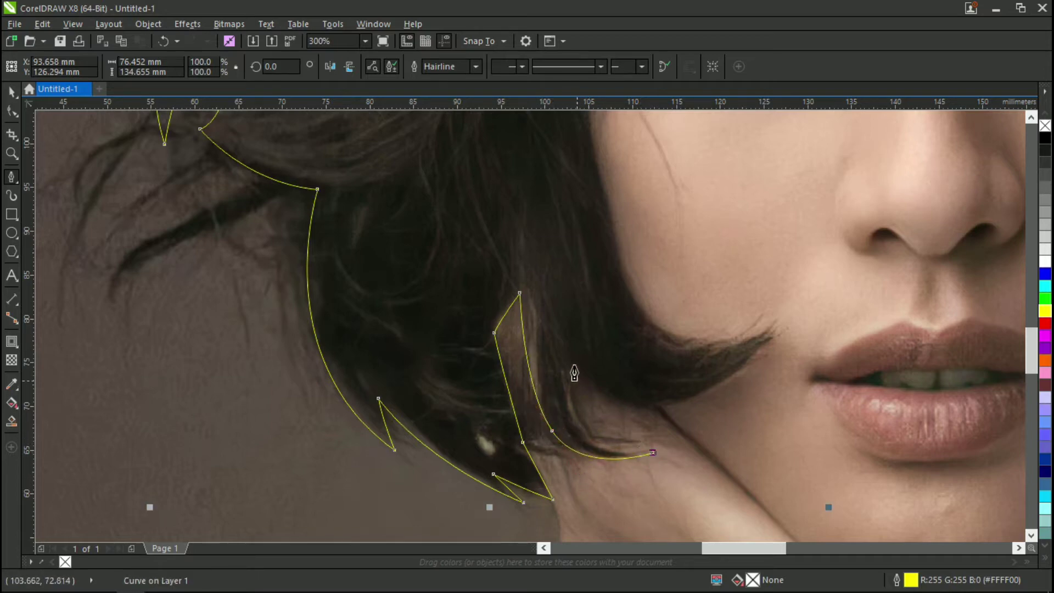
pyautogui.moveTo(577, 381); pyautogui.dragTo(574, 319)
pyautogui.scroll(1, 659, 411)
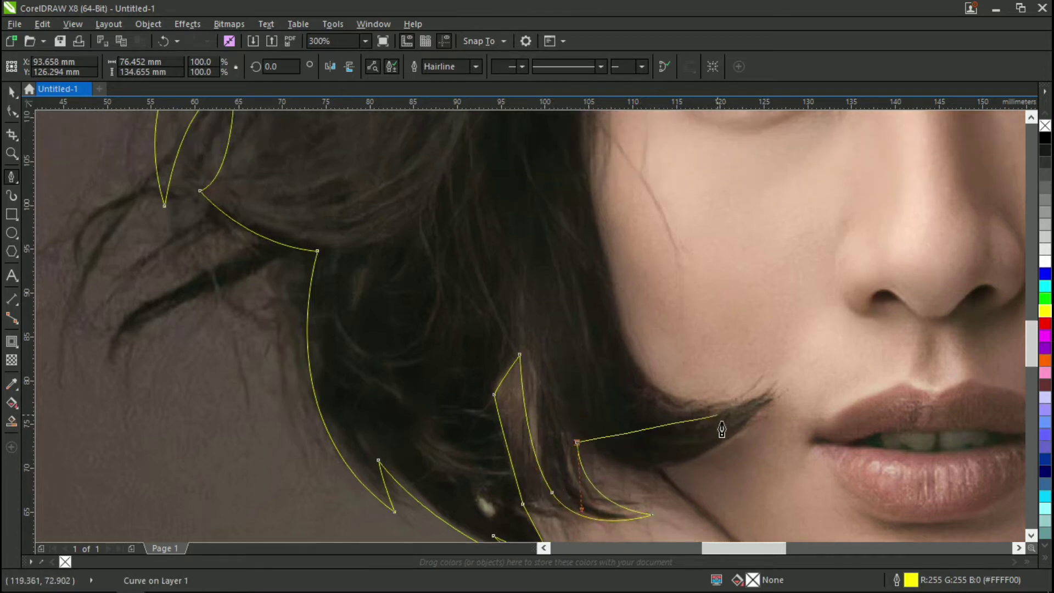
pyautogui.moveTo(774, 388); pyautogui.dragTo(813, 335)
pyautogui.scroll(1, 692, 417)
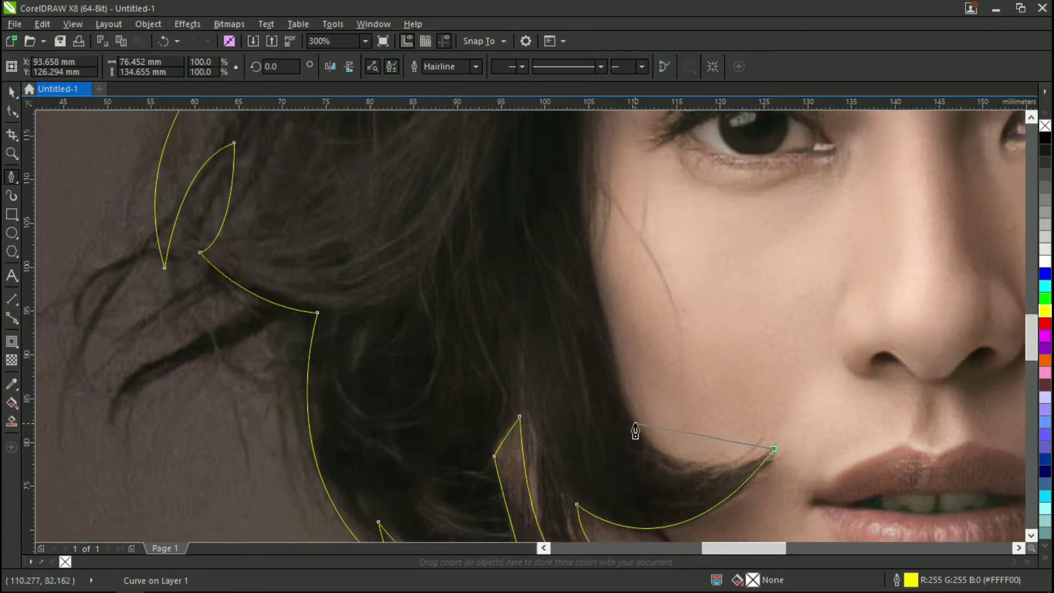
pyautogui.moveTo(636, 424); pyautogui.dragTo(596, 360)
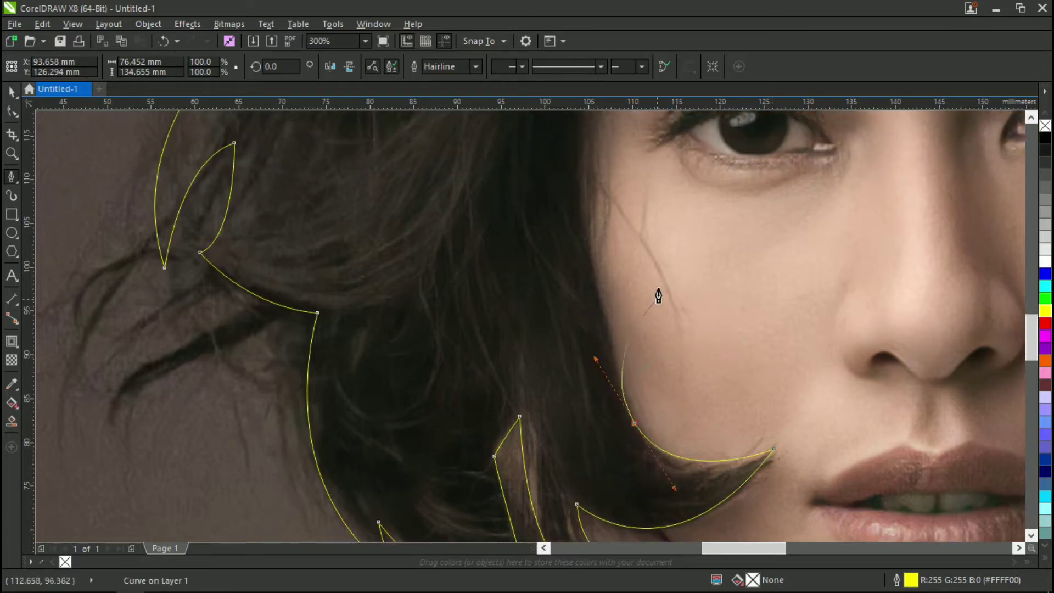
# Undo the last cheek node and retrace the hair edge up along the cheek to the temple below the fringe.
pyautogui.scroll(-1, 599, 385)
pyautogui.scroll(1, 628, 370)
pyautogui.scroll(3, 583, 378)
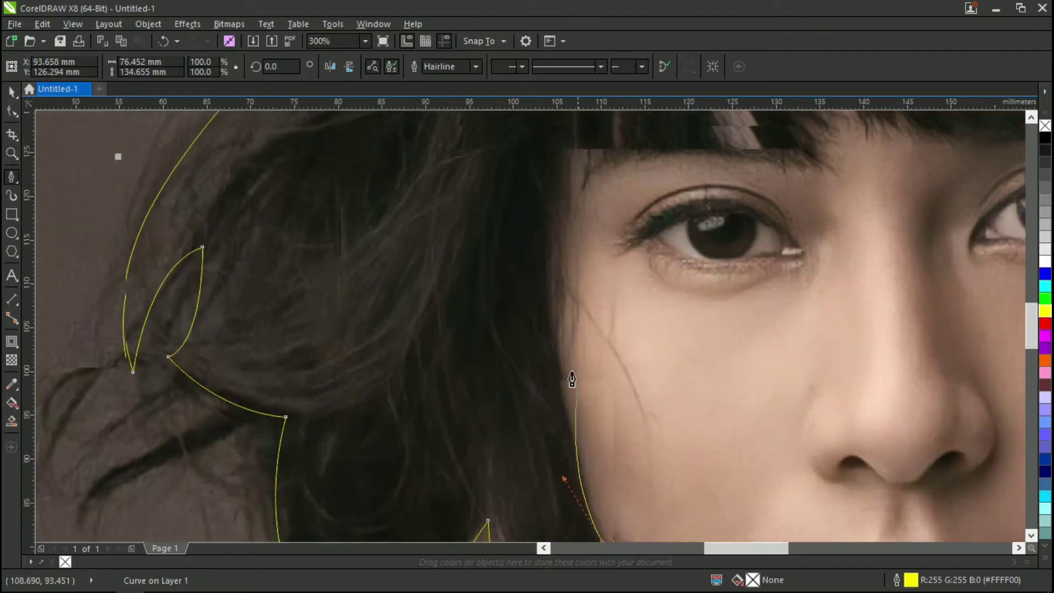
pyautogui.scroll(1, 572, 379)
pyautogui.scroll(-1, 560, 346)
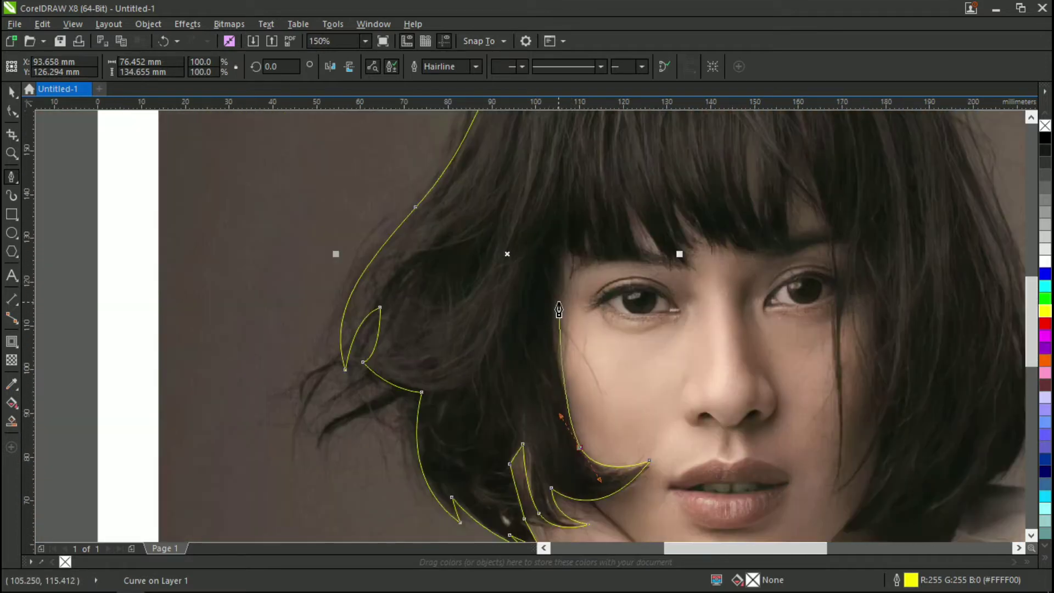
pyautogui.hotkey('ctrl', 'z')
pyautogui.scroll(1, 636, 484)
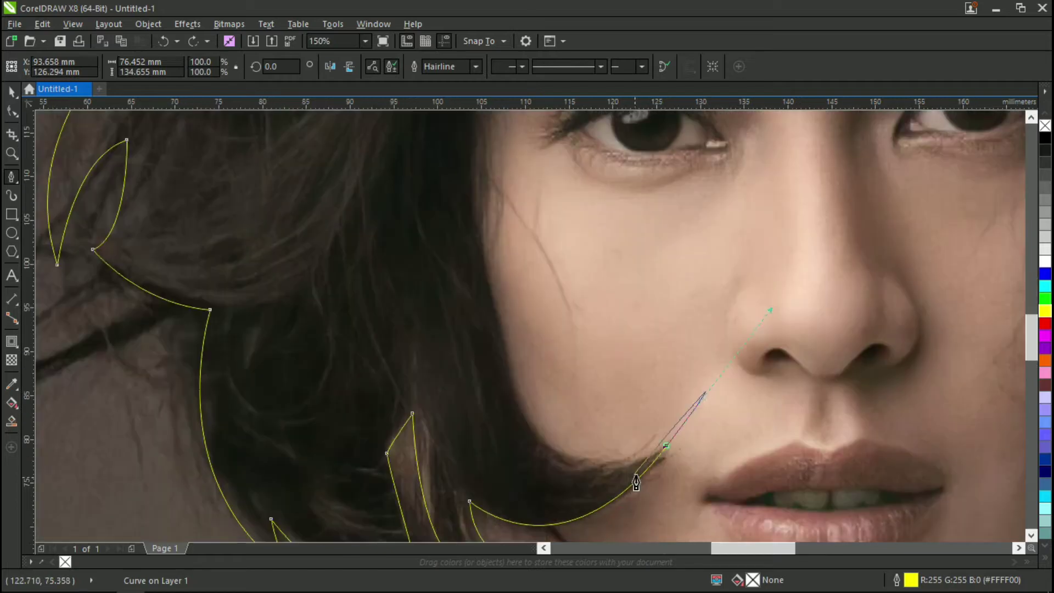
pyautogui.moveTo(527, 415); pyautogui.dragTo(468, 330)
pyautogui.scroll(6, 468, 278)
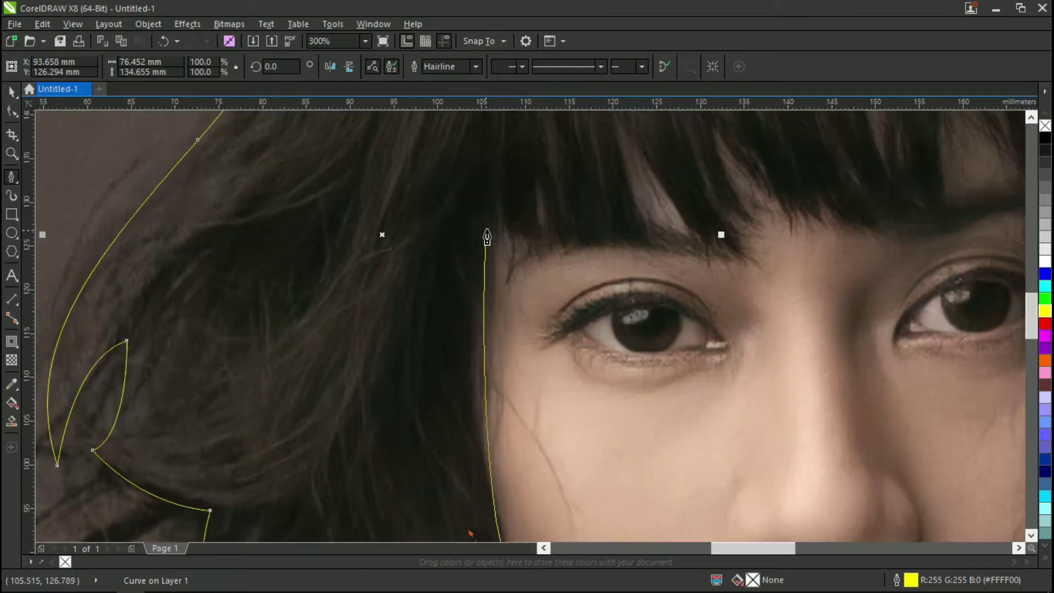
pyautogui.moveTo(486, 225); pyautogui.dragTo(502, 149)
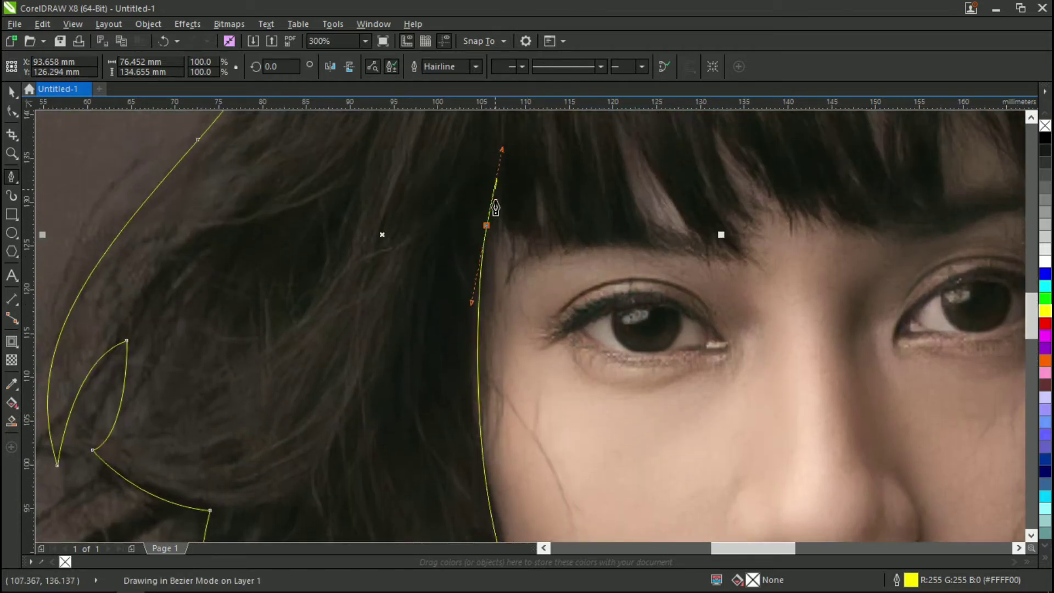
# Form a narrow pointed sliver at the temple by curving the path down and back up into the fringe.
pyautogui.moveTo(483, 334); pyautogui.dragTo(489, 379)
pyautogui.scroll(2, 499, 301)
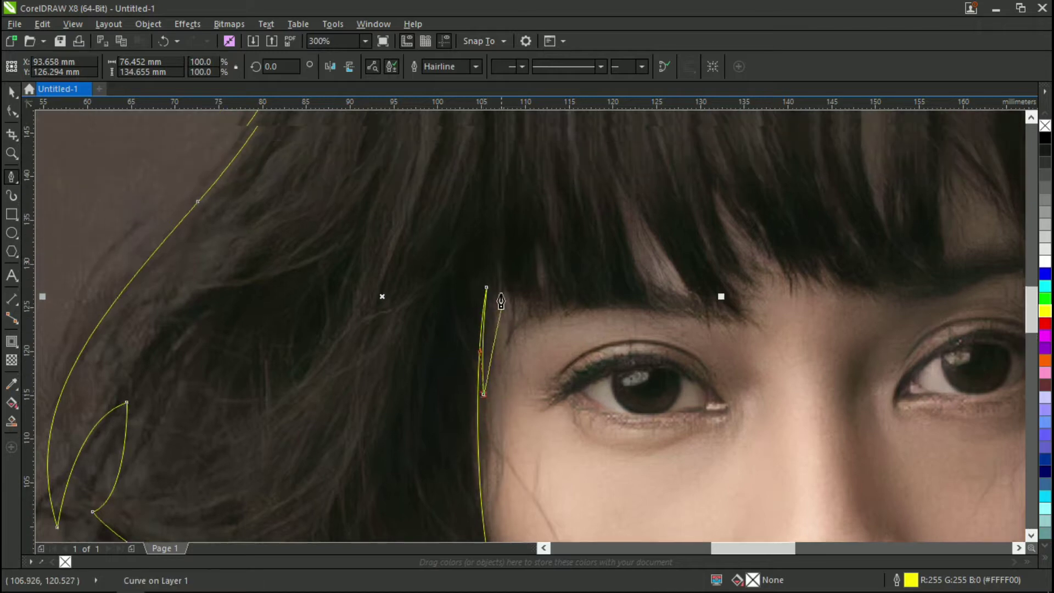
pyautogui.moveTo(498, 276); pyautogui.dragTo(504, 239)
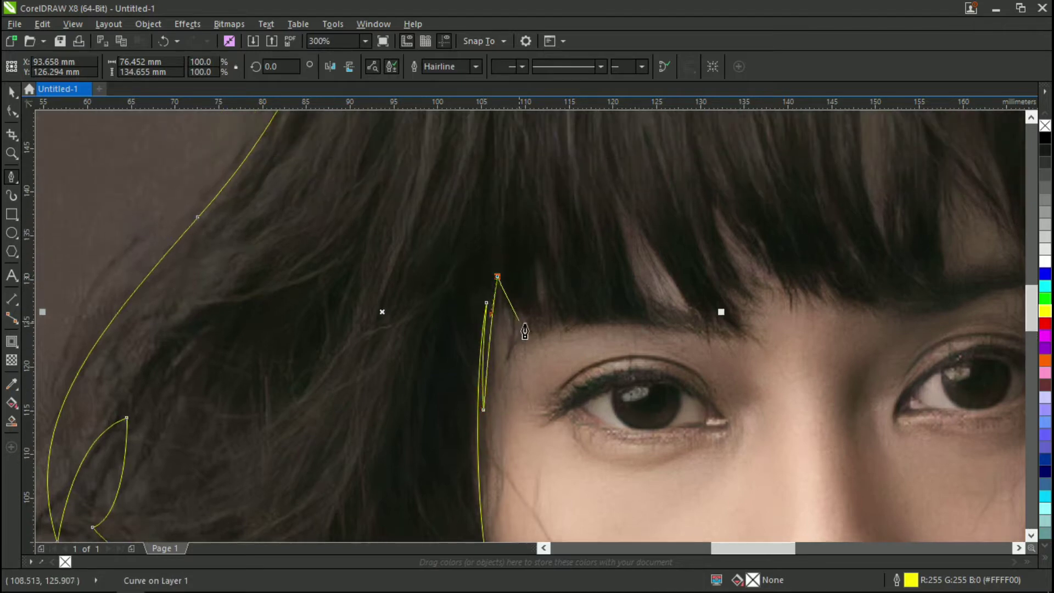
pyautogui.moveTo(555, 329); pyautogui.dragTo(536, 302)
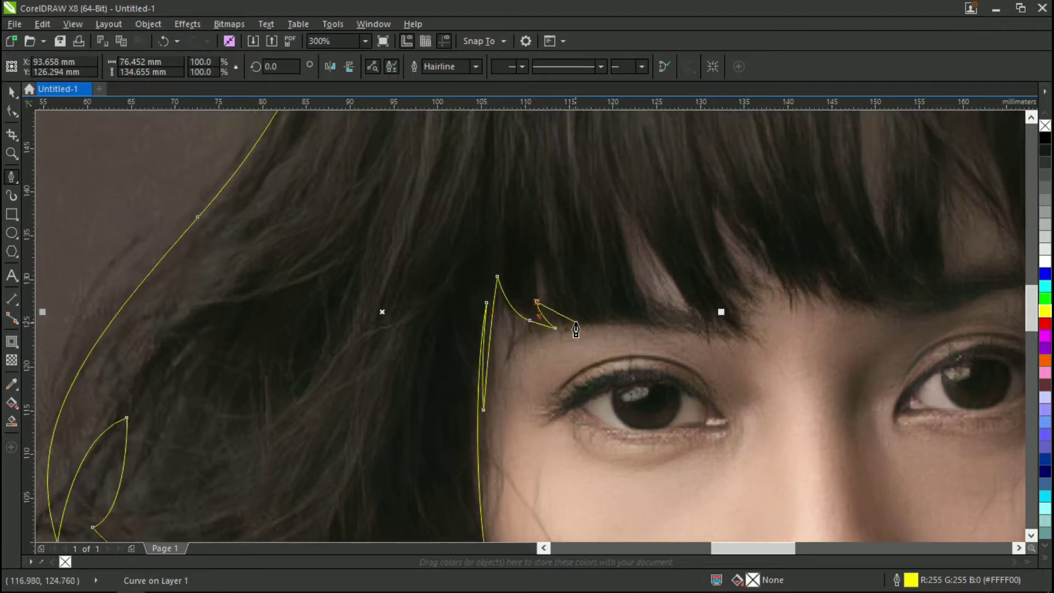
pyautogui.scroll(1, 546, 324)
pyautogui.hotkey('ctrl', 'z')
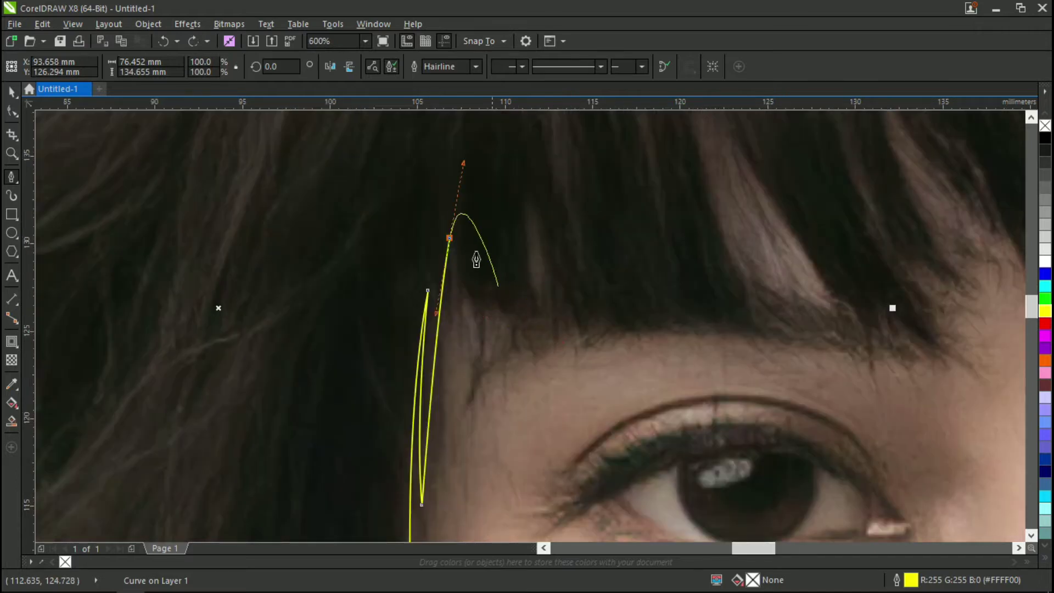
# Trace the fringe from the temple with a curved lock and a sharp notch, ending in a straight edge above the eye.
pyautogui.moveTo(540, 320); pyautogui.dragTo(629, 345)
pyautogui.keyDown('alt'); pyautogui.click(540, 322); pyautogui.keyUp('alt')
pyautogui.scroll(2, 526, 261)
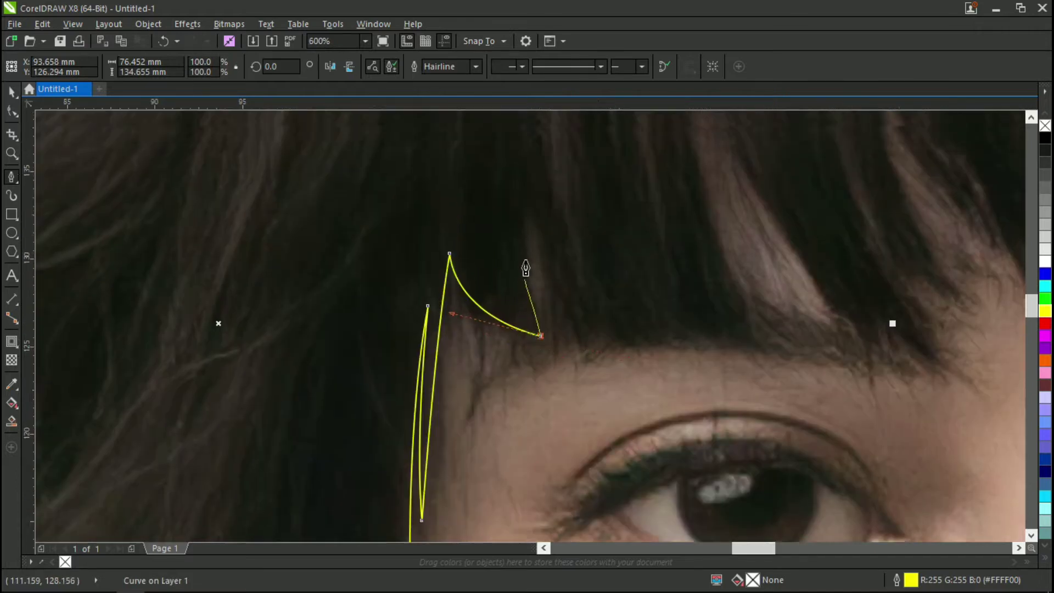
pyautogui.moveTo(527, 251)
pyautogui.mouseDown()
pyautogui.moveTo(525, 199)
pyautogui.moveTo(536, 263)
pyautogui.mouseUp()
pyautogui.moveTo(582, 382)
pyautogui.mouseDown()
pyautogui.moveTo(621, 426)
pyautogui.moveTo(580, 387)
pyautogui.mouseUp()
pyautogui.click(764, 391)
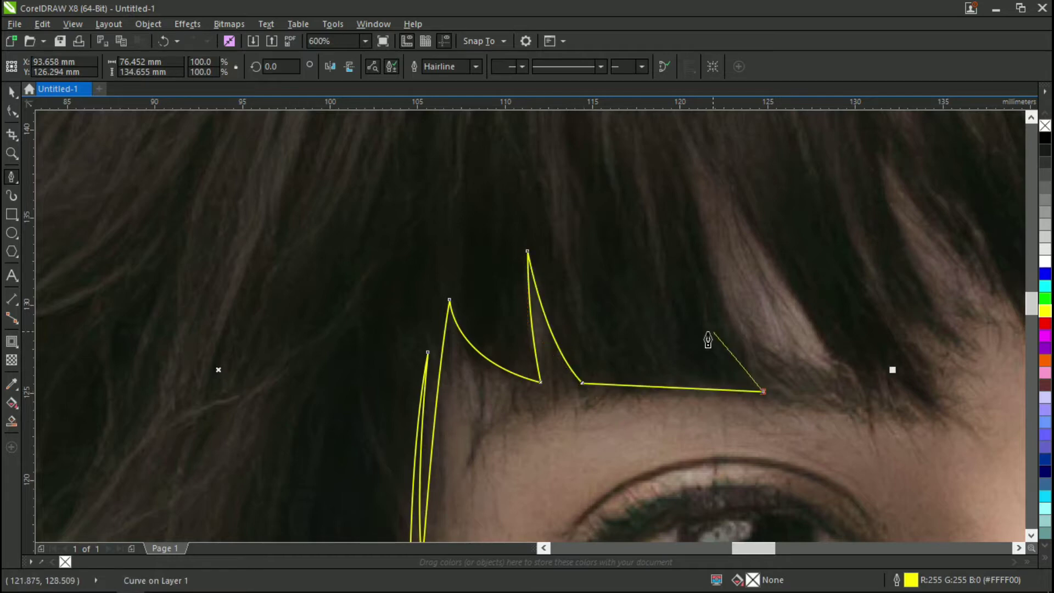
# Continue the fringe path with three long pointed locks over the inner brow, reaching the middle of the forehead.
pyautogui.scroll(-1, 621, 364)
pyautogui.moveTo(661, 264)
pyautogui.mouseDown()
pyautogui.moveTo(656, 219)
pyautogui.moveTo(664, 268)
pyautogui.mouseUp()
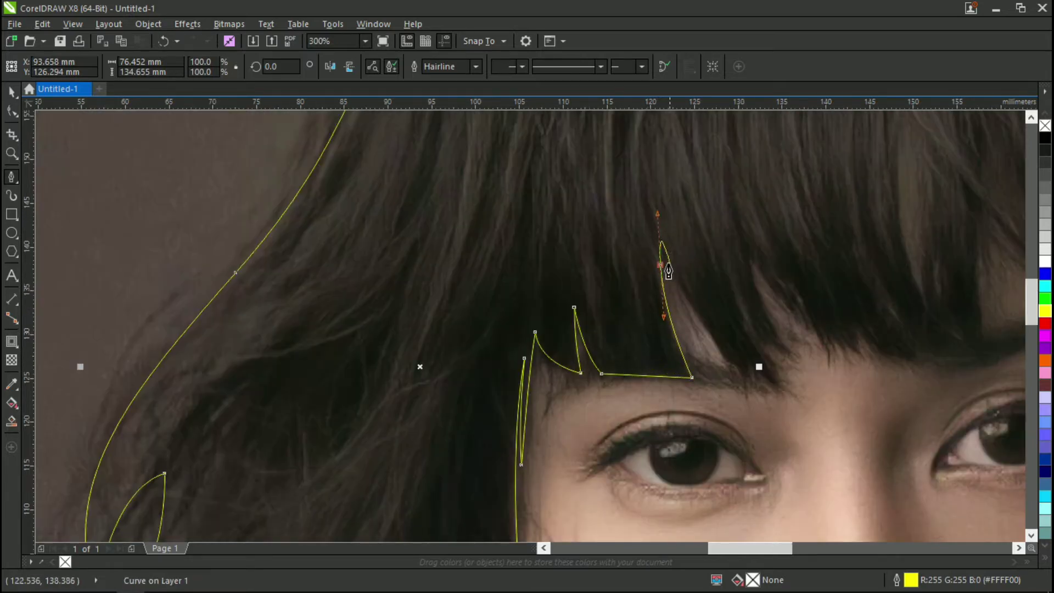
pyautogui.moveTo(795, 396)
pyautogui.mouseDown()
pyautogui.moveTo(871, 424)
pyautogui.moveTo(851, 406)
pyautogui.moveTo(796, 396)
pyautogui.mouseUp()
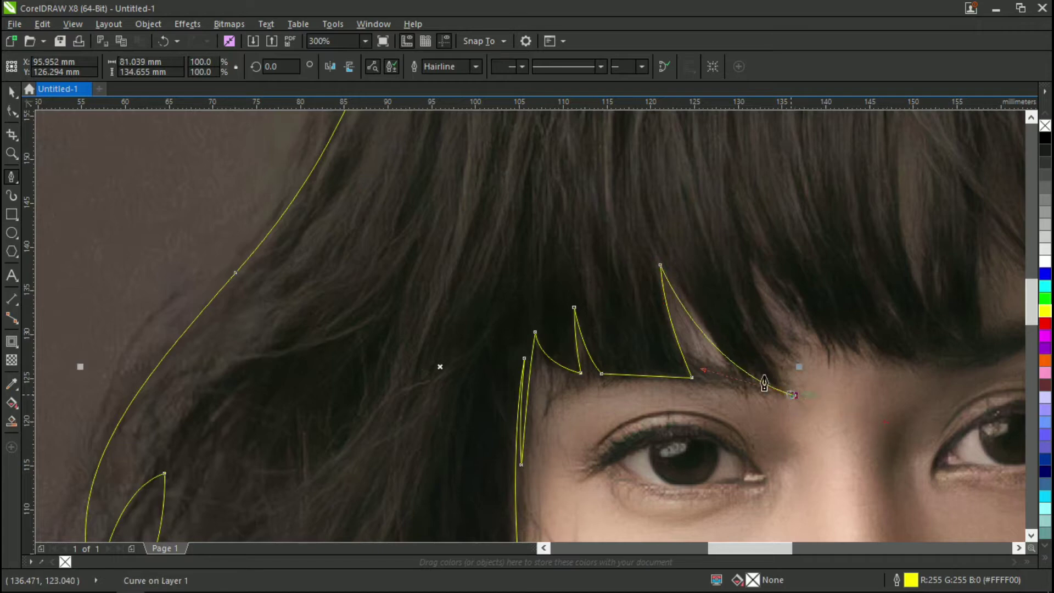
pyautogui.scroll(1, 760, 376)
pyautogui.moveTo(734, 323); pyautogui.dragTo(763, 378)
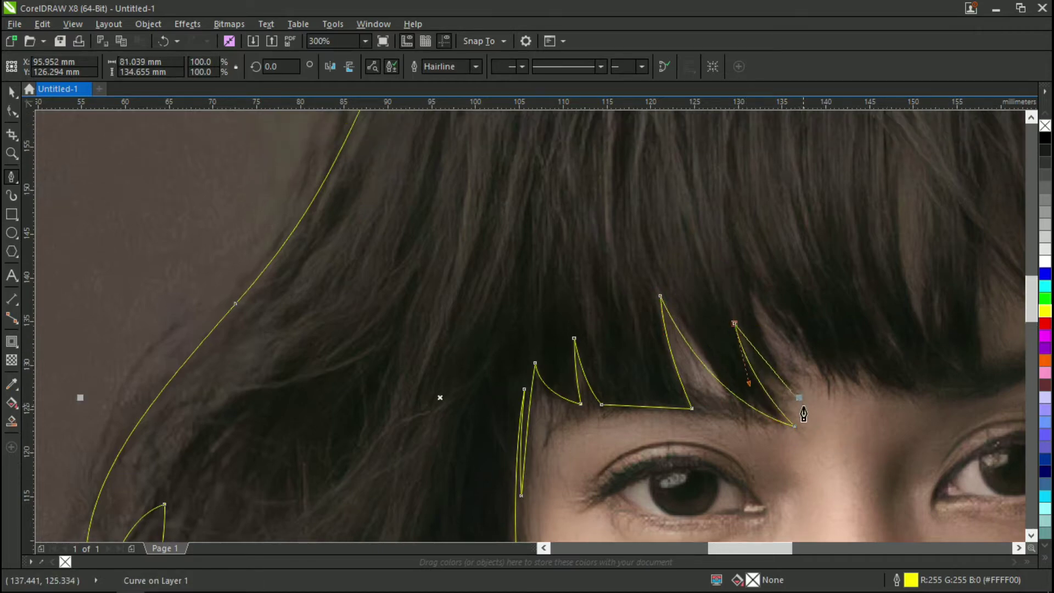
pyautogui.moveTo(803, 406); pyautogui.dragTo(837, 426)
pyautogui.moveTo(751, 286); pyautogui.dragTo(740, 226)
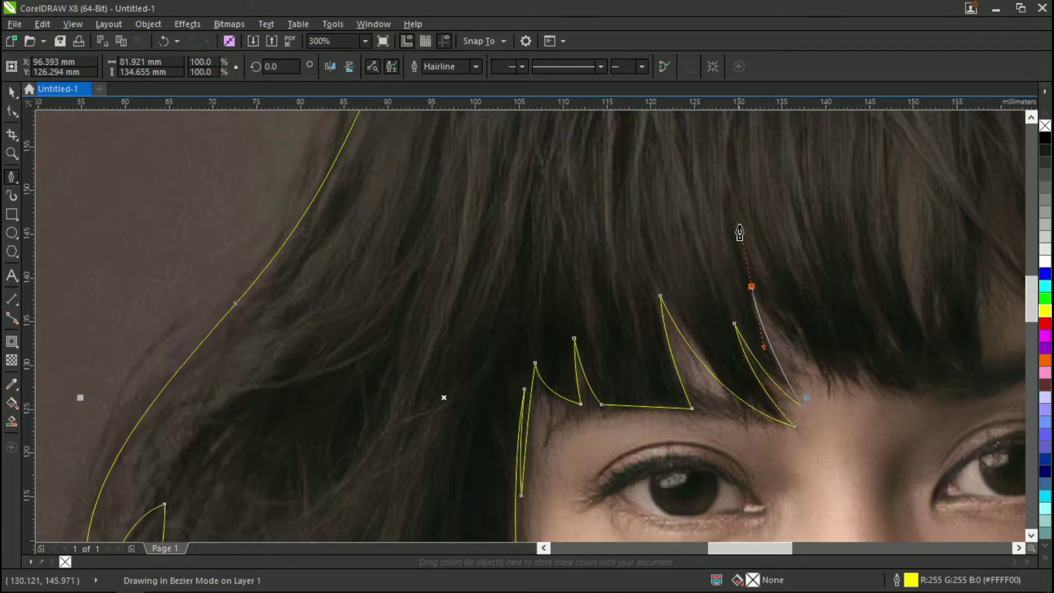
pyautogui.moveTo(841, 388); pyautogui.dragTo(876, 416)
pyautogui.keyDown('alt'); pyautogui.click(841, 388); pyautogui.keyUp('alt')
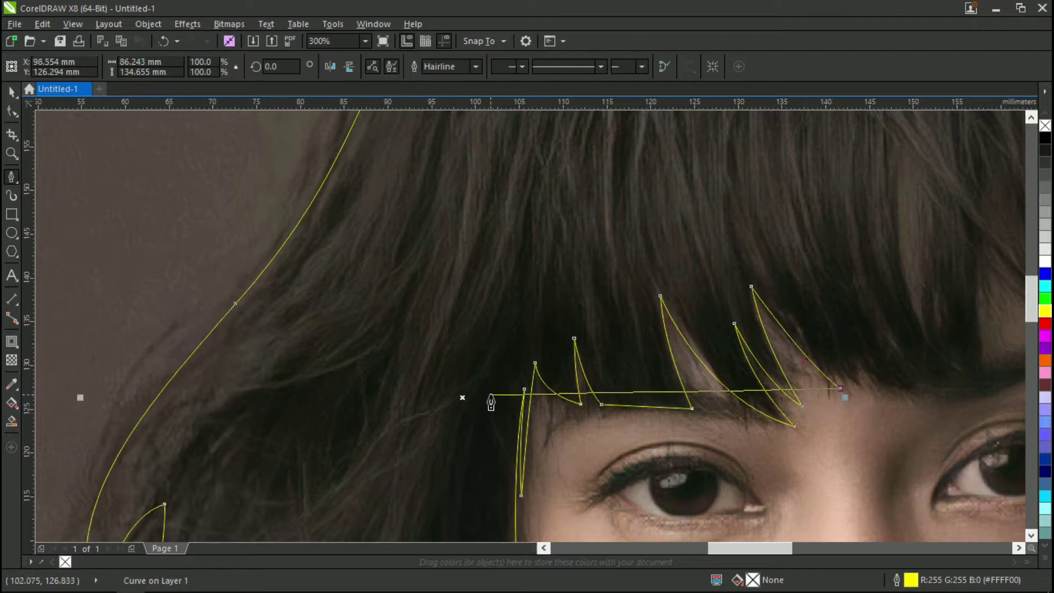
# Trace two small notches at the middle of the forehead and a shallow curve toward the other eyebrow.
pyautogui.scroll(-1, 649, 395)
pyautogui.scroll(1, 837, 392)
pyautogui.scroll(1, 750, 393)
pyautogui.click(520, 338)
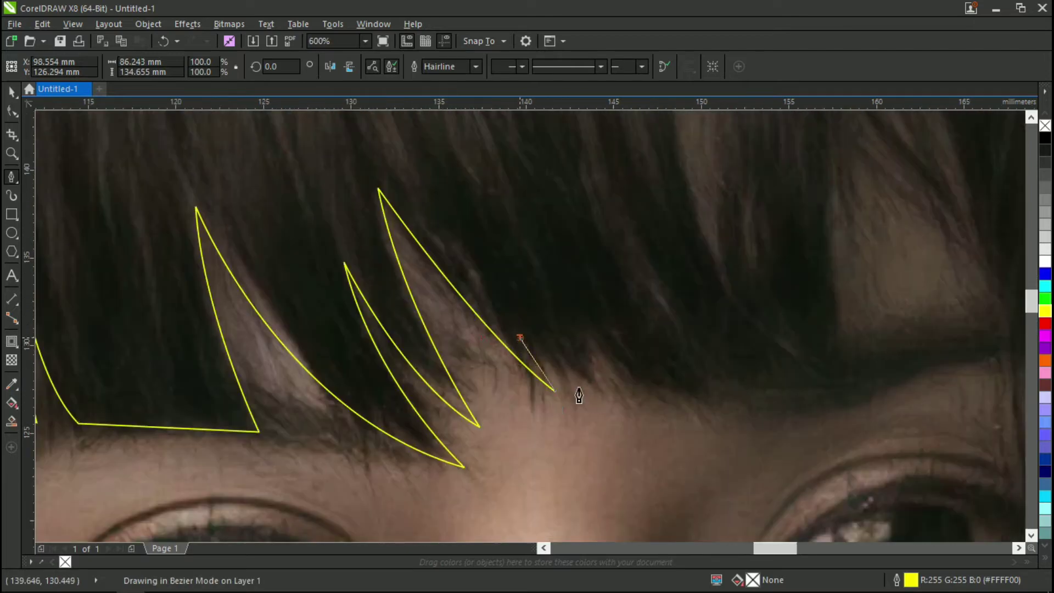
pyautogui.moveTo(626, 404); pyautogui.dragTo(683, 421)
pyautogui.click(573, 308)
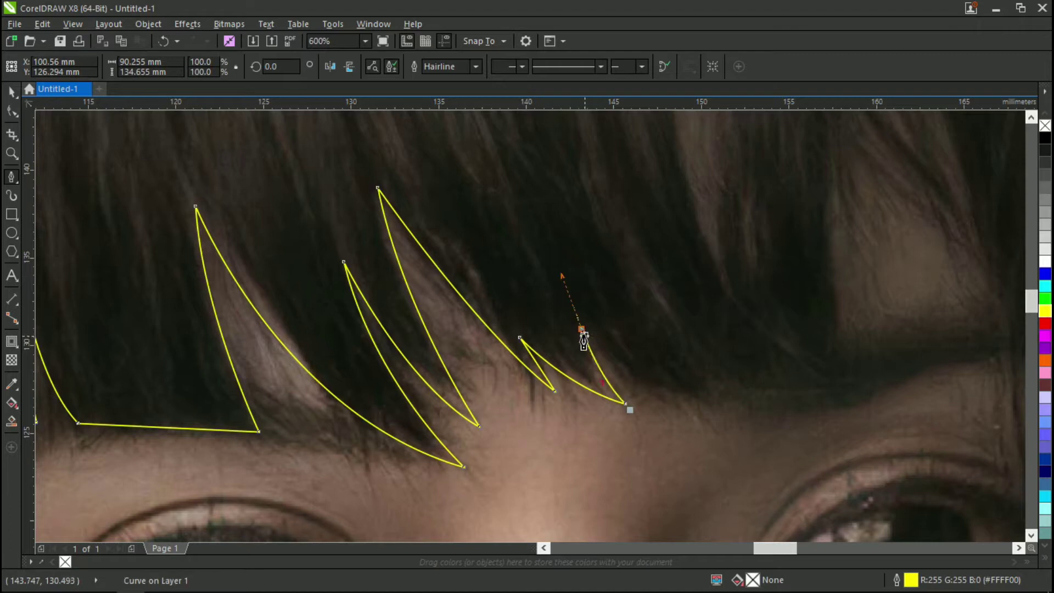
pyautogui.moveTo(748, 395); pyautogui.dragTo(856, 377)
pyautogui.hotkey('ctrl', 'z')
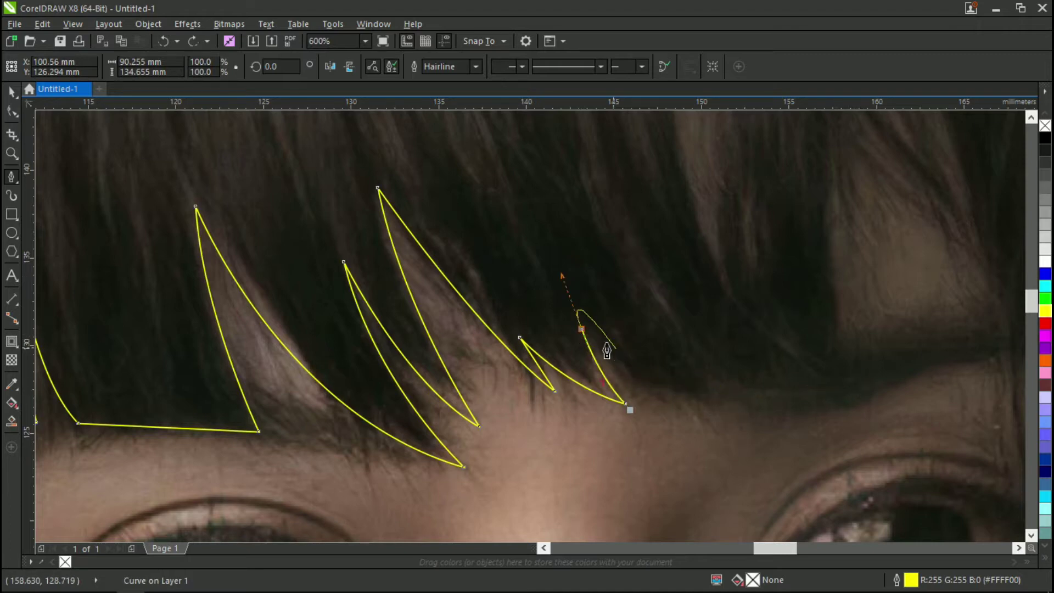
pyautogui.moveTo(749, 395); pyautogui.dragTo(855, 383)
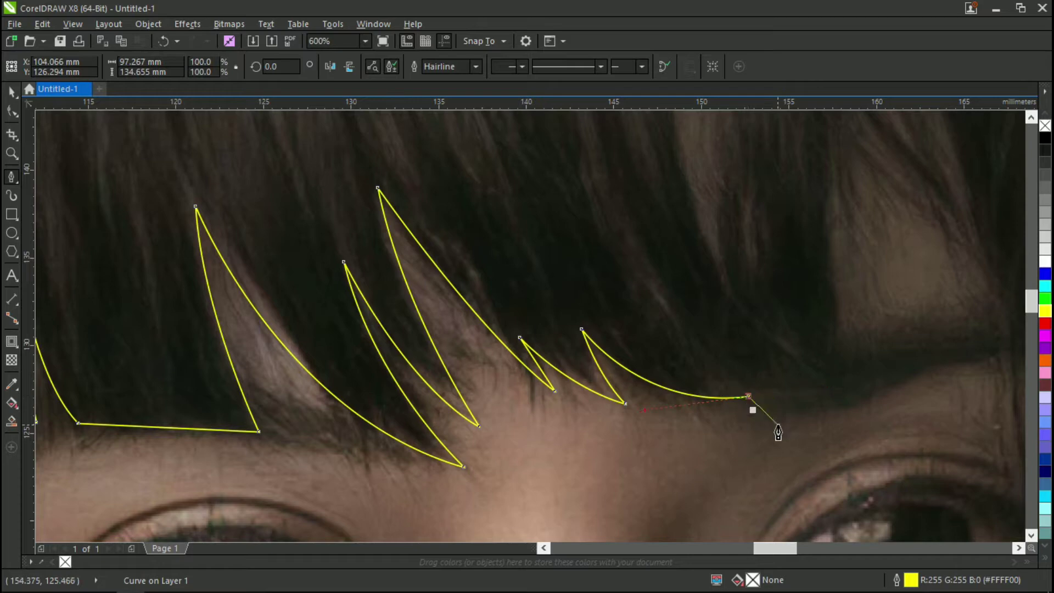
# Add two thin, overlapping curved locks to the fringe edge above the inner end of the second eyebrow.
pyautogui.scroll(-2, 747, 409)
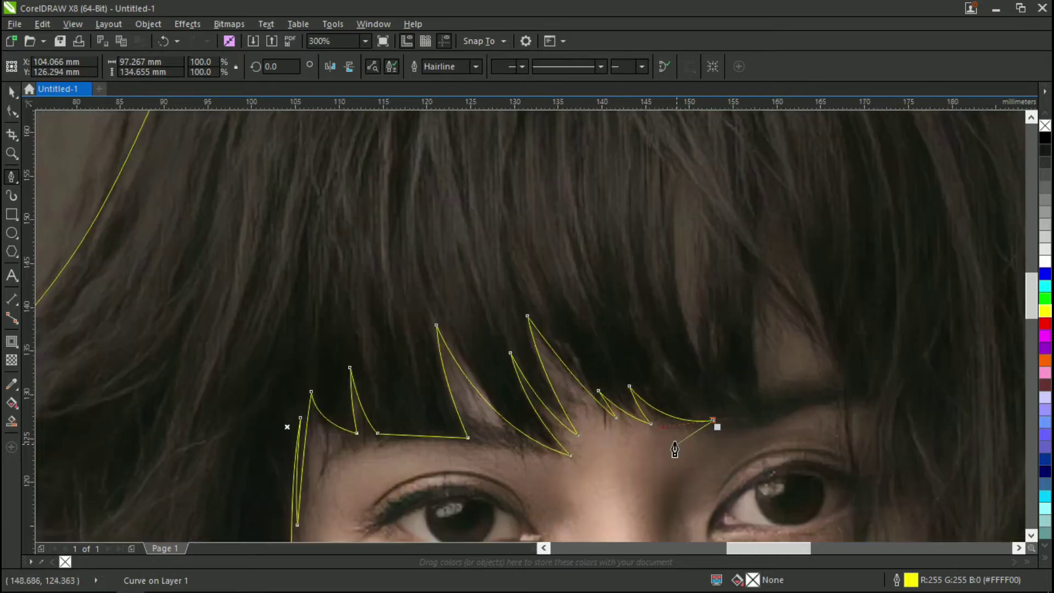
pyautogui.moveTo(660, 356); pyautogui.dragTo(644, 302)
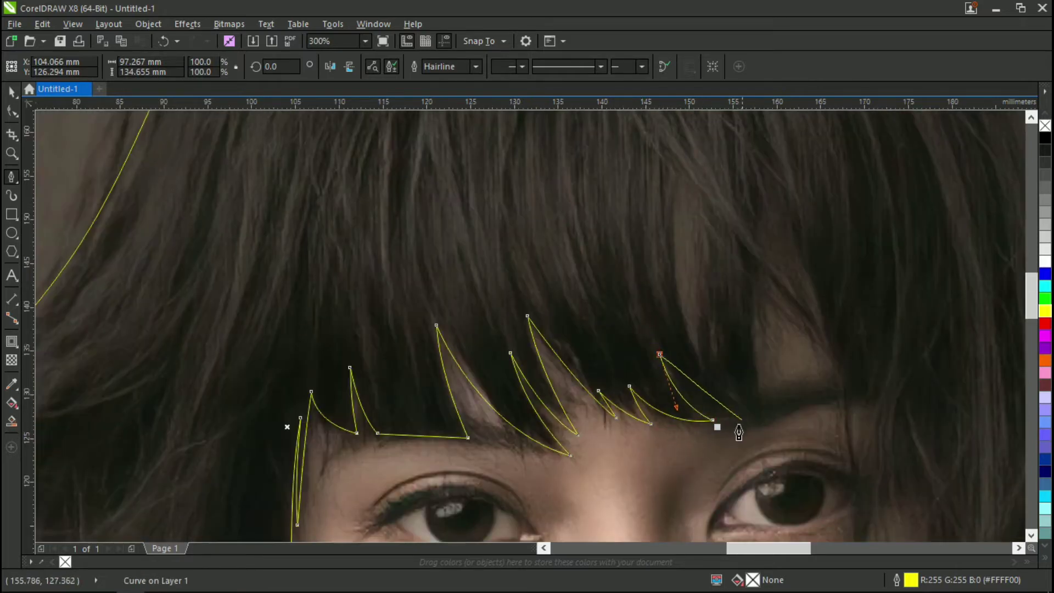
pyautogui.scroll(2, 739, 433)
pyautogui.moveTo(767, 418); pyautogui.dragTo(834, 406)
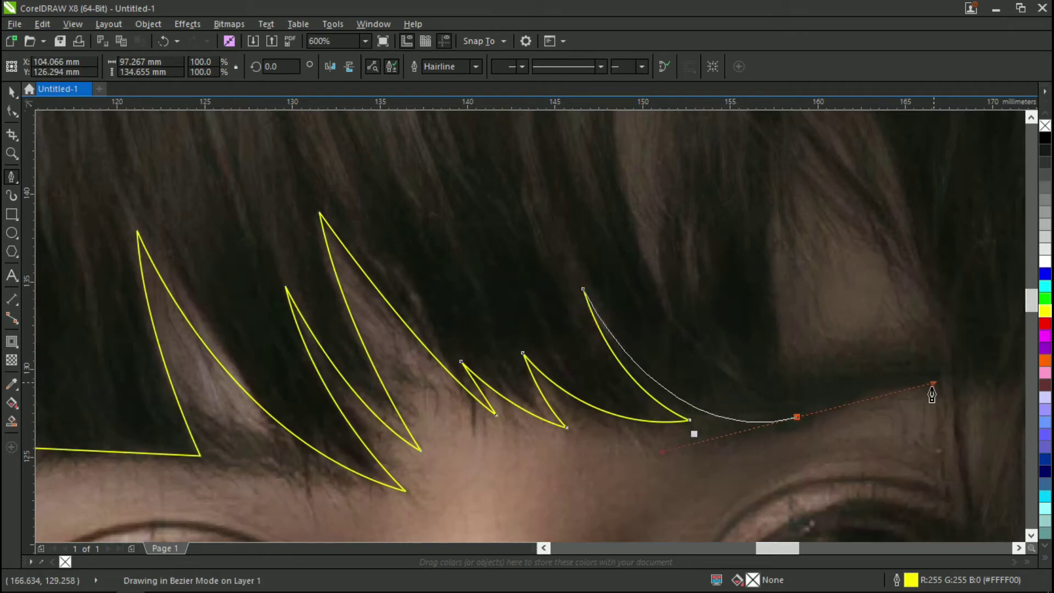
pyautogui.moveTo(932, 394); pyautogui.dragTo(799, 419)
pyautogui.scroll(-2, 690, 447)
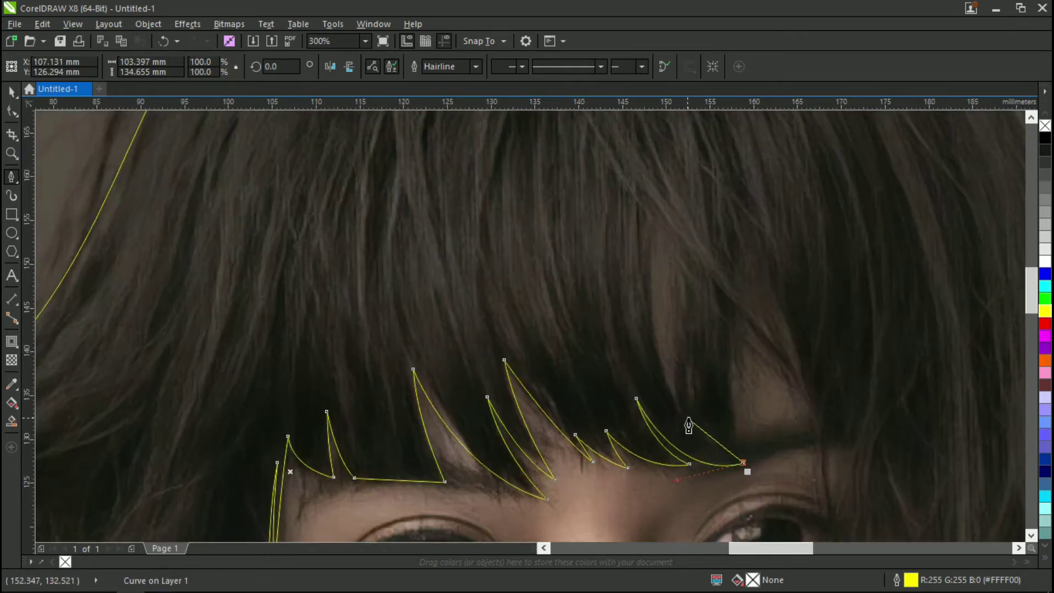
pyautogui.moveTo(688, 418); pyautogui.dragTo(800, 470)
pyautogui.scroll(2, 768, 461)
pyautogui.scroll(-4, 648, 444)
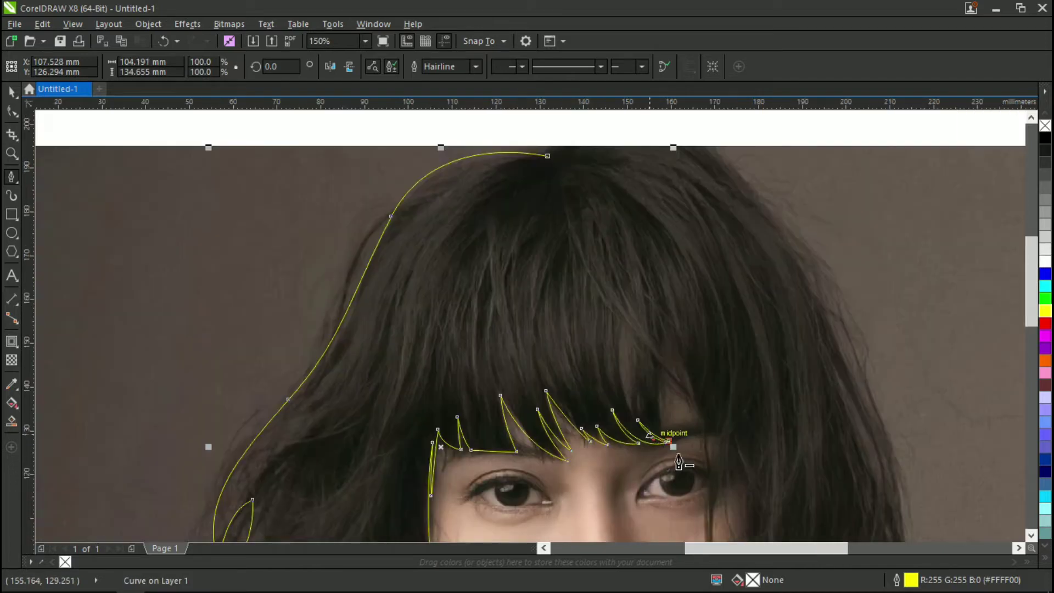
# Trace the tall forehead gap above the second eyebrow, up to a peak and down to the brow's outer part.
pyautogui.scroll(2, 671, 435)
pyautogui.moveTo(655, 280); pyautogui.dragTo(668, 174)
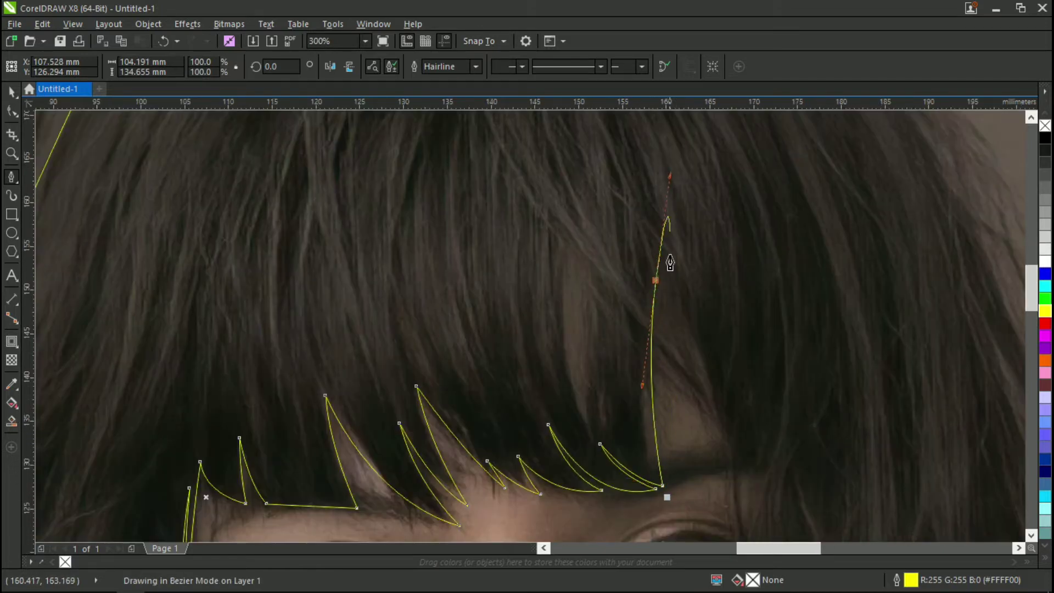
pyautogui.keyDown('alt'); pyautogui.click(656, 280); pyautogui.keyUp('alt')
pyautogui.scroll(-2, 717, 412)
pyautogui.scroll(-1, 717, 411)
pyautogui.click(731, 348)
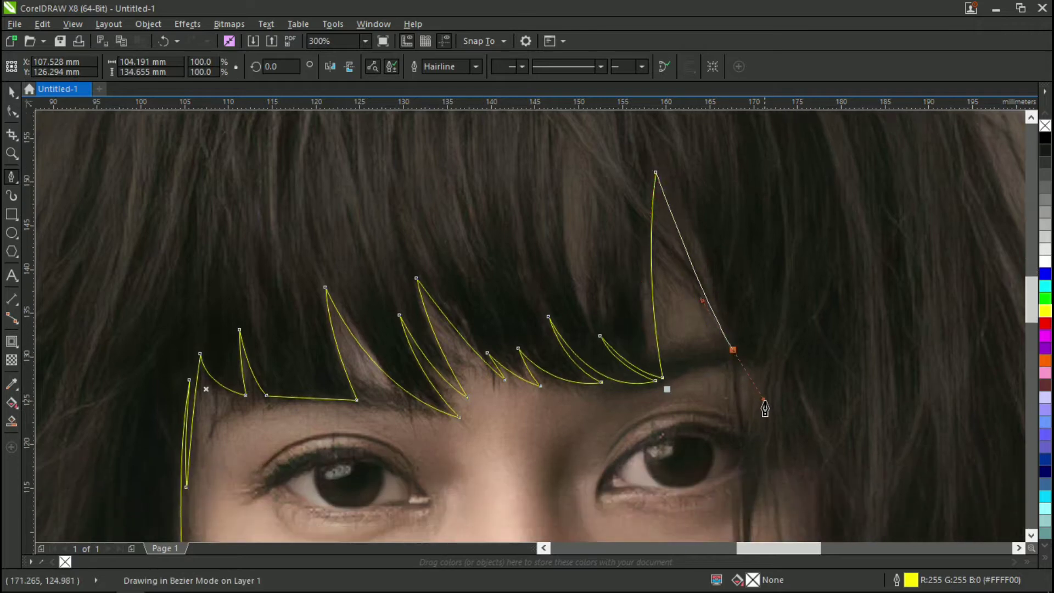
# Trace the long thin strand from the brow down the cheek to a tip beside the mouth and back up past the eye.
pyautogui.scroll(-3, 764, 404)
pyautogui.scroll(3, 690, 464)
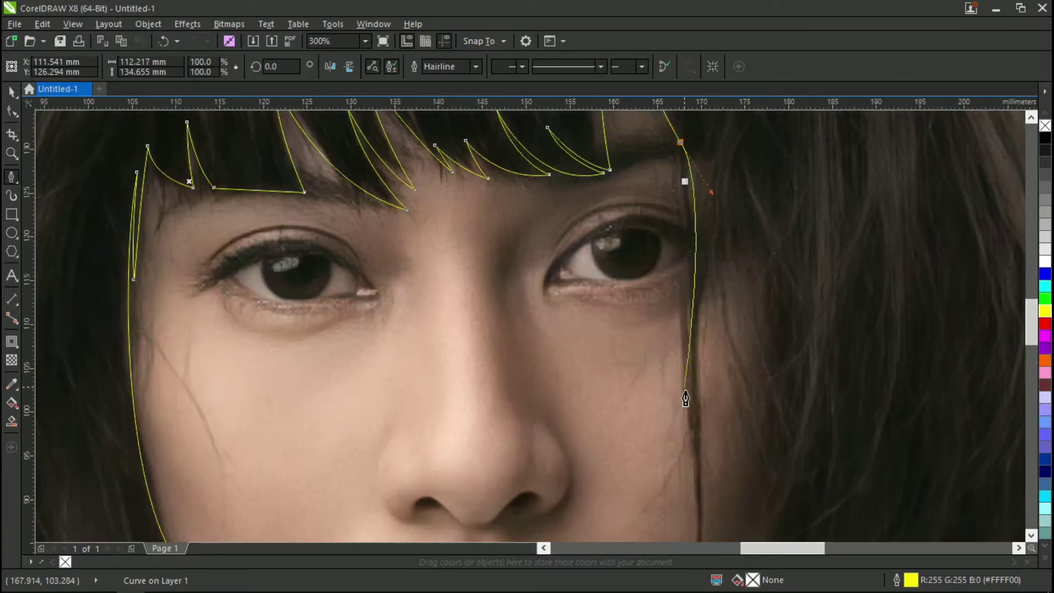
pyautogui.scroll(-3, 647, 390)
pyautogui.scroll(3, 626, 483)
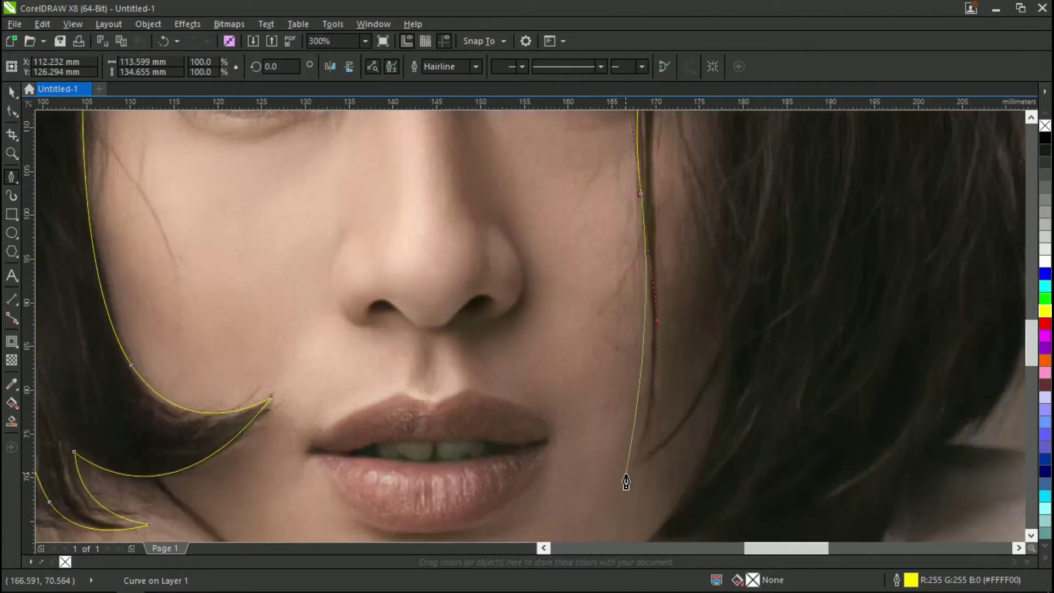
pyautogui.moveTo(627, 474); pyautogui.dragTo(604, 524)
pyautogui.scroll(2, 648, 440)
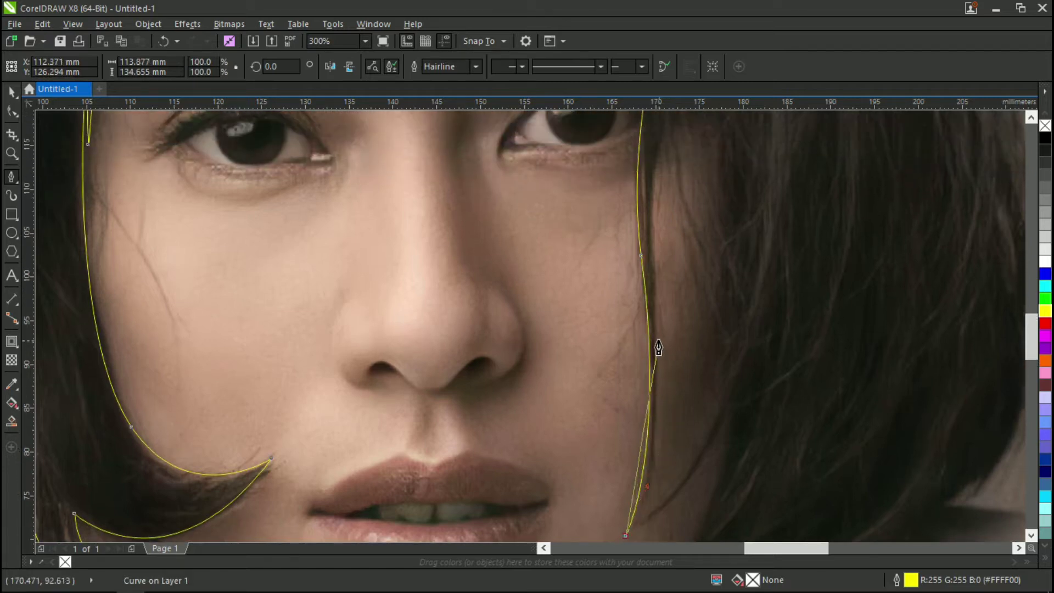
pyautogui.moveTo(648, 215); pyautogui.dragTo(686, 177)
pyautogui.scroll(3, 652, 207)
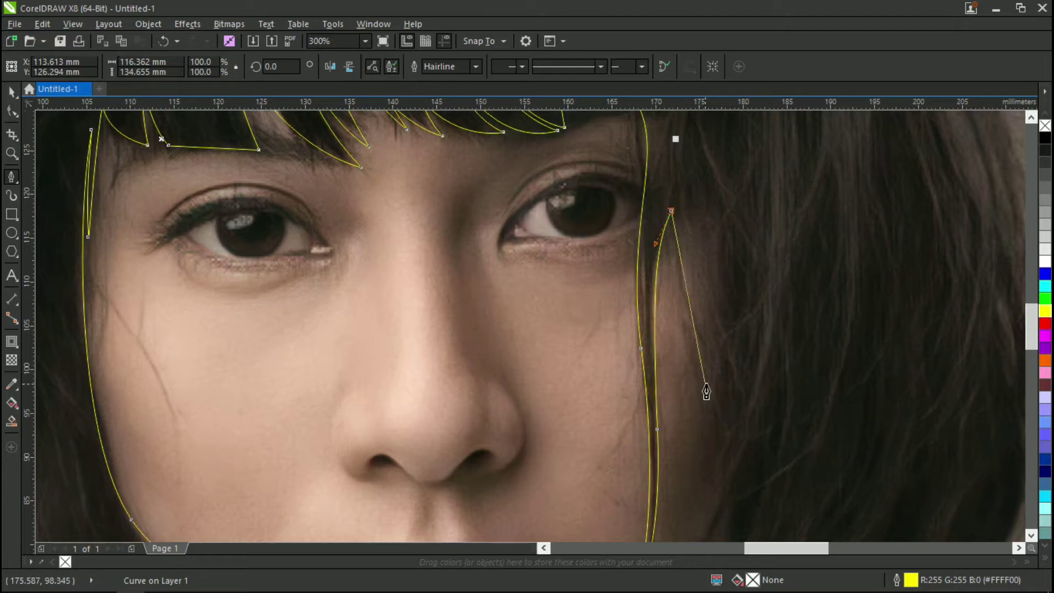
# Trace three short pointed hair tips on the cheek beside the outer eye, with narrow notches between them.
pyautogui.moveTo(702, 365); pyautogui.dragTo(742, 446)
pyautogui.scroll(2, 694, 339)
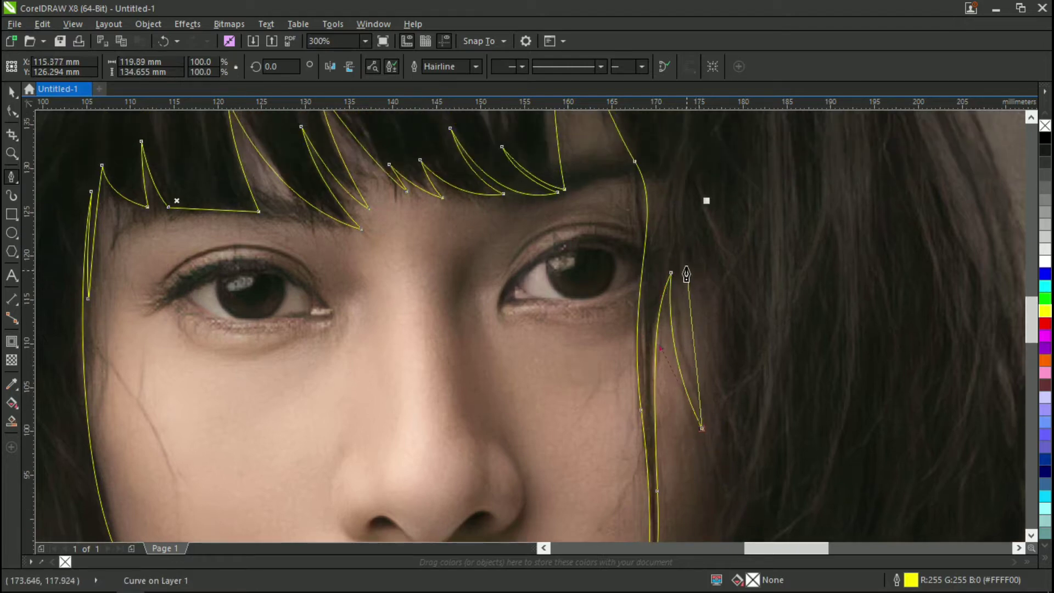
pyautogui.moveTo(686, 259); pyautogui.dragTo(709, 177)
pyautogui.moveTo(707, 388); pyautogui.dragTo(735, 449)
pyautogui.moveTo(703, 253); pyautogui.dragTo(721, 202)
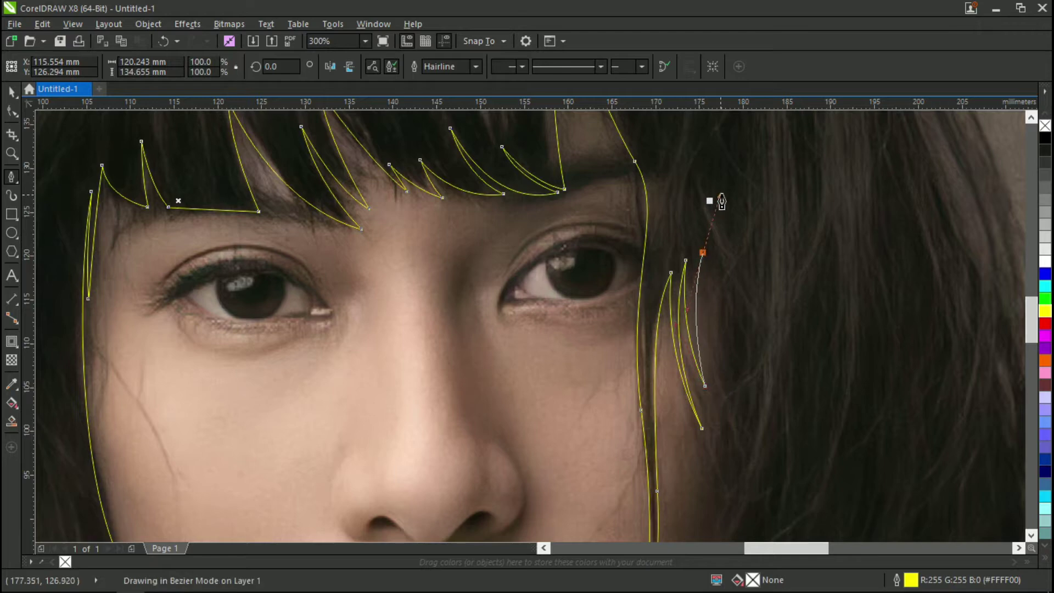
pyautogui.doubleClick(703, 253)
pyautogui.scroll(-1, 704, 260)
pyautogui.moveTo(714, 371); pyautogui.dragTo(740, 444)
# Curve the path down the outer cheek's hair edge to a pointed tip near the mouth beside the thin strand.
pyautogui.scroll(-15, 732, 462)
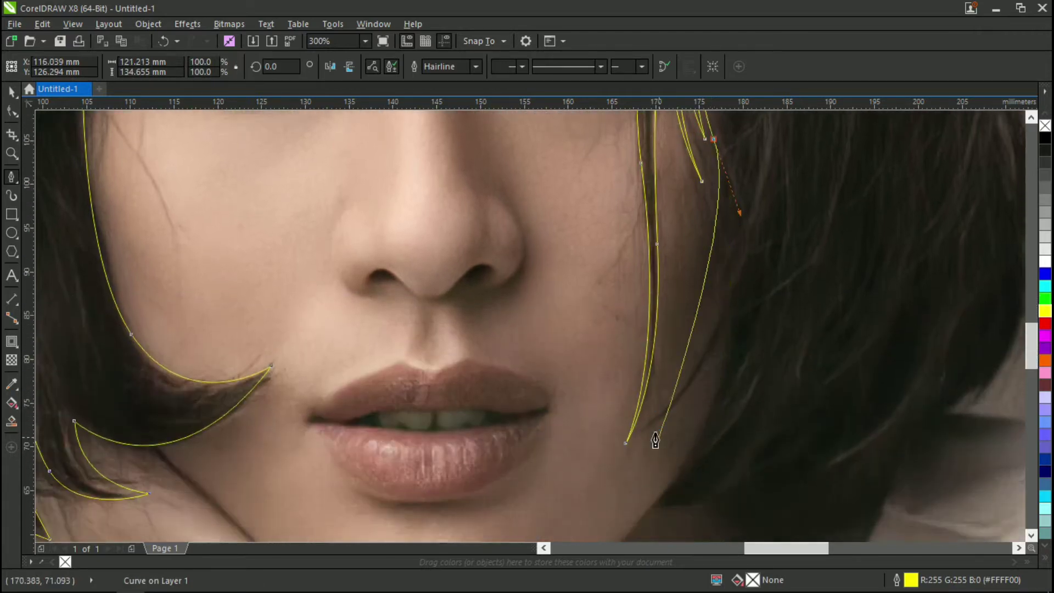
pyautogui.moveTo(645, 430); pyautogui.dragTo(547, 511)
pyautogui.keyDown('alt'); pyautogui.click(645, 430); pyautogui.keyUp('alt')
pyautogui.scroll(1, 706, 402)
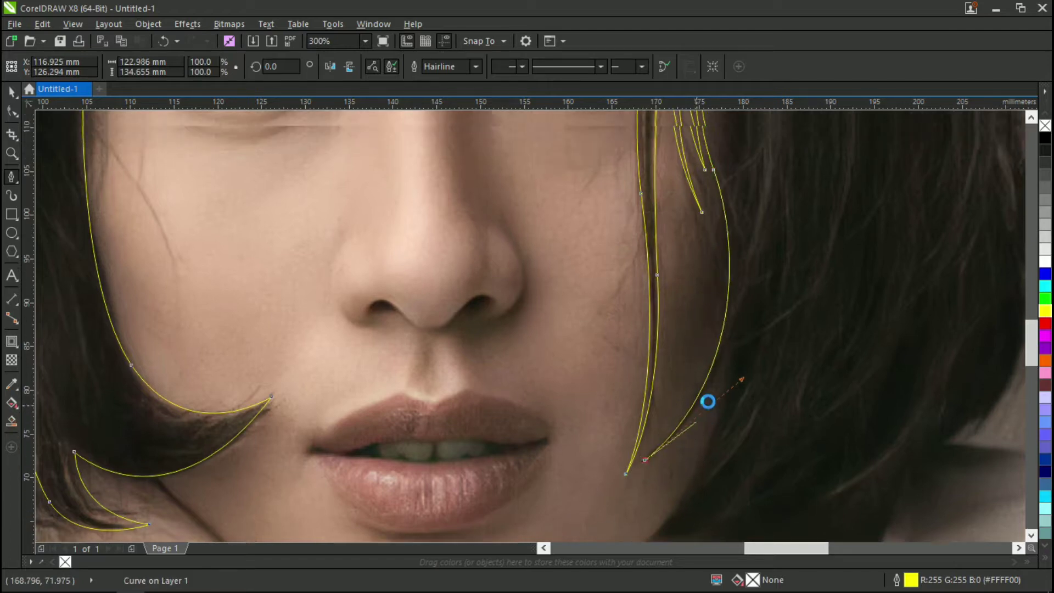
# Trace a narrow notch up beside the outer cheek strand and curve the path down the hair edge to a tip at the jawline.
pyautogui.moveTo(737, 336); pyautogui.dragTo(776, 223)
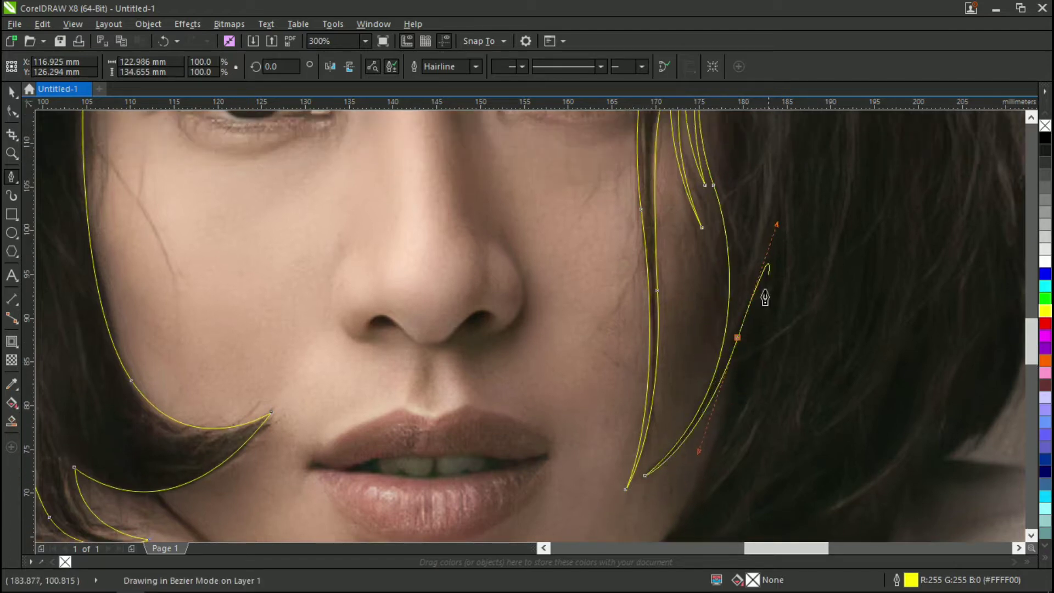
pyautogui.keyDown('alt'); pyautogui.click(737, 336); pyautogui.keyUp('alt')
pyautogui.scroll(-7, 724, 421)
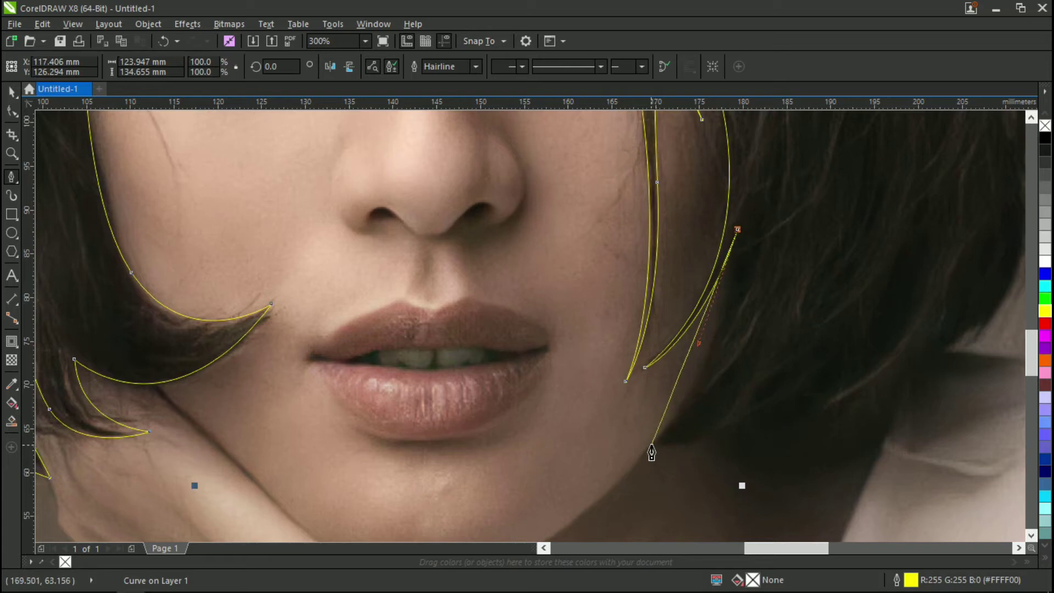
pyautogui.moveTo(651, 444); pyautogui.dragTo(580, 516)
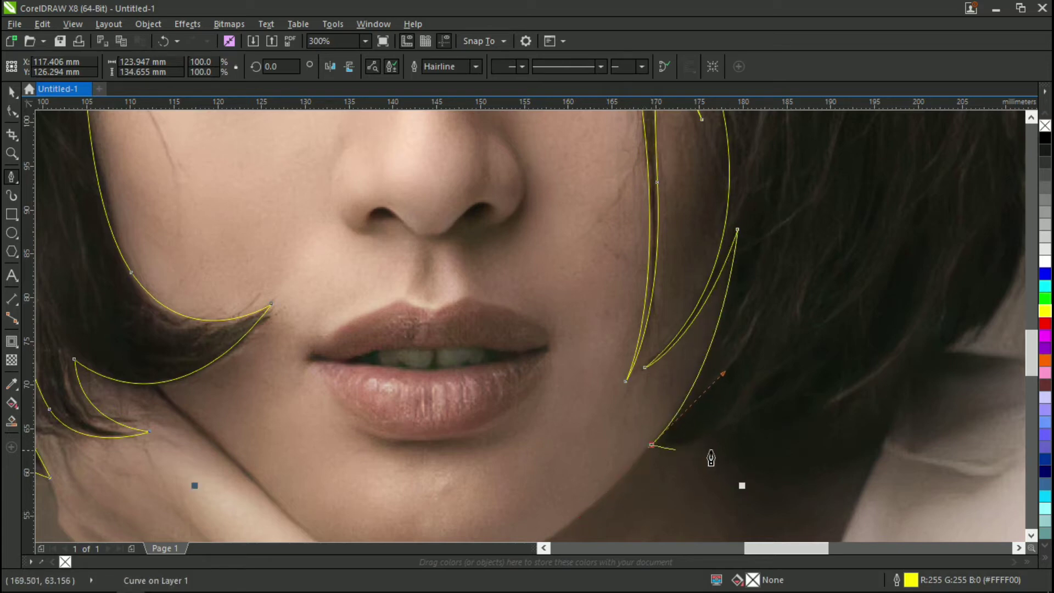
# Continue the path from the jaw tip along the lower hair edge, cutting one thin pointed notch into the hair.
pyautogui.scroll(3, 741, 450)
pyautogui.moveTo(811, 429); pyautogui.dragTo(867, 378)
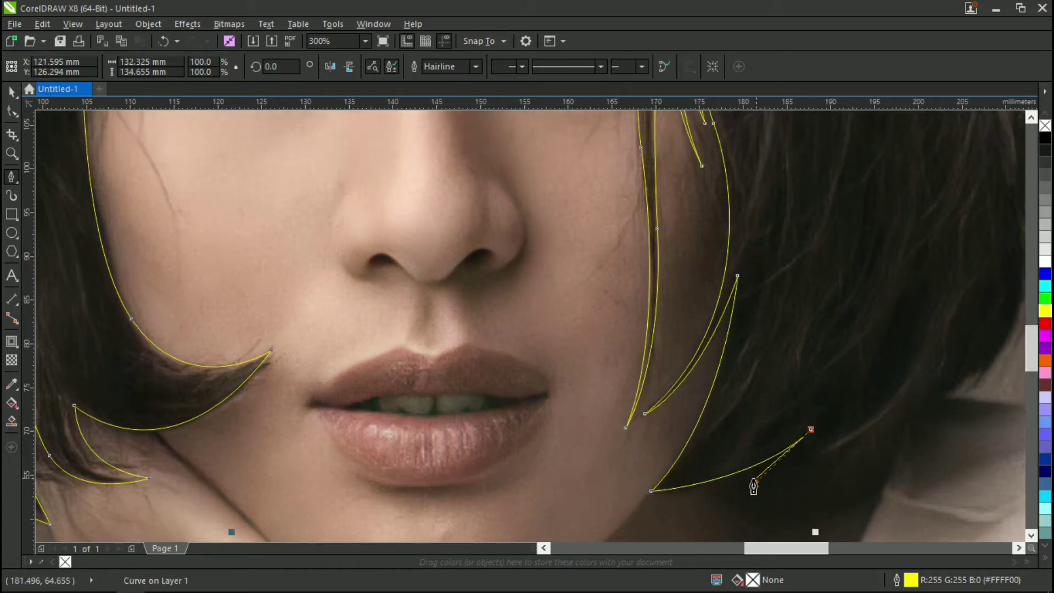
pyautogui.moveTo(728, 482); pyautogui.dragTo(662, 517)
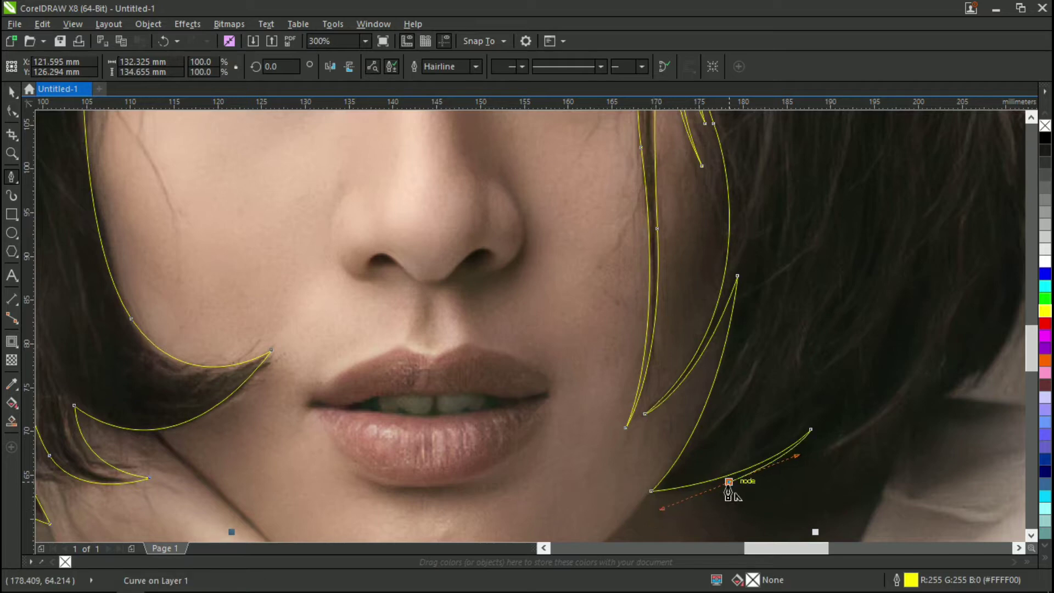
# Curve the path along the hair's bottom edge up to the shoulder and double back to form a second thin strand notch.
pyautogui.scroll(2, 729, 482)
pyautogui.scroll(-1, 683, 464)
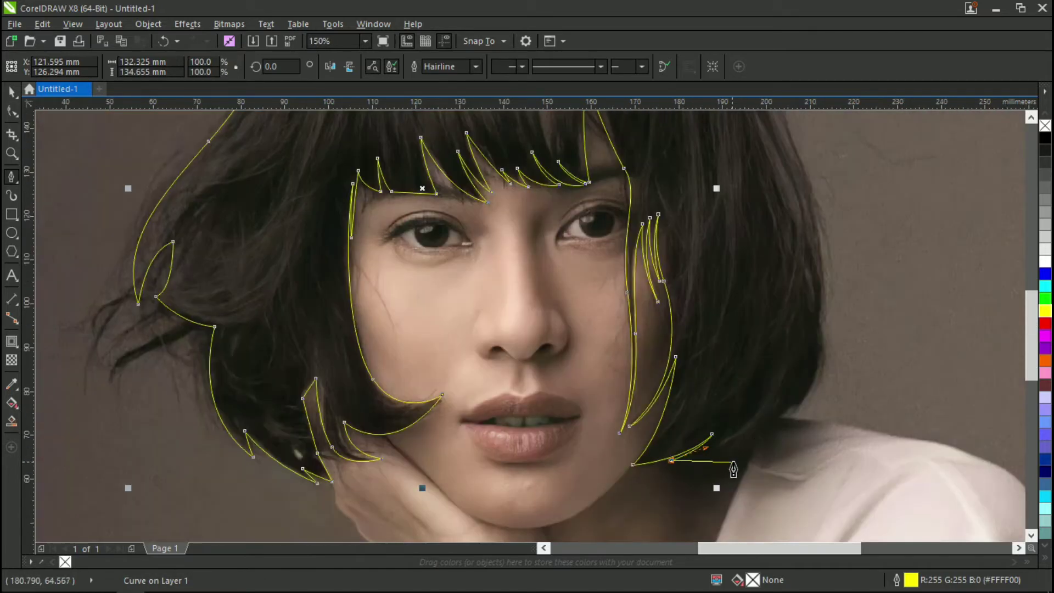
pyautogui.scroll(1, 778, 436)
pyautogui.moveTo(755, 407); pyautogui.dragTo(845, 324)
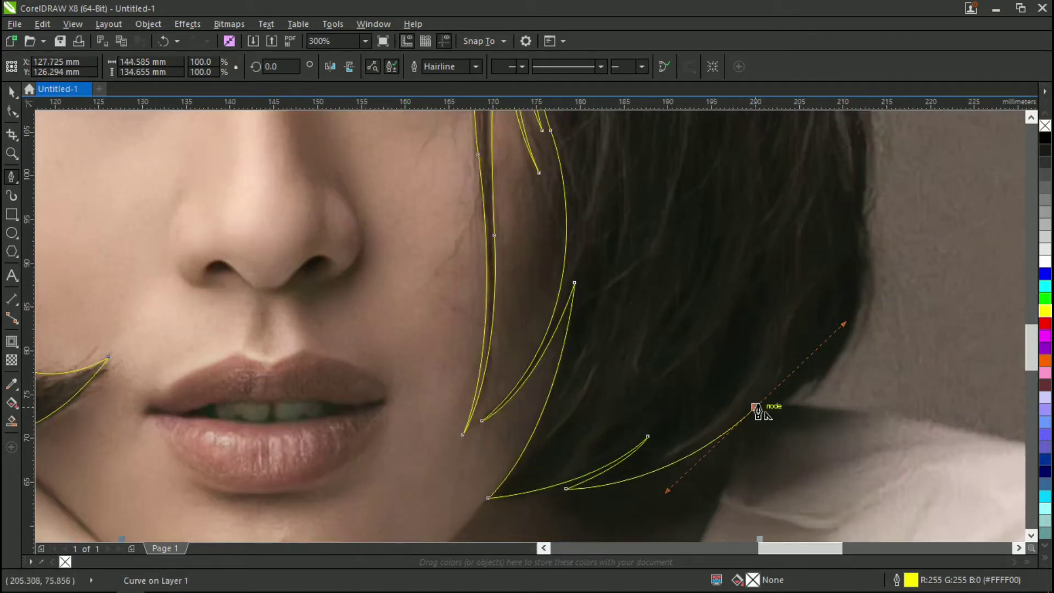
pyautogui.moveTo(711, 452)
pyautogui.mouseDown()
pyautogui.moveTo(679, 468)
pyautogui.moveTo(714, 447)
pyautogui.mouseUp()
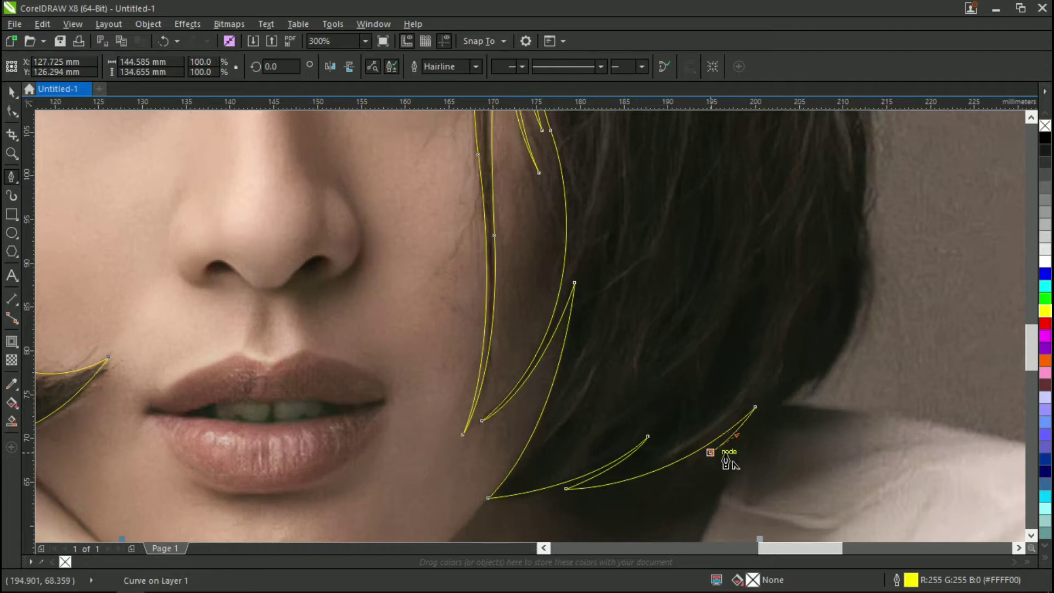
# Trace around the lower outer corner of the hair above the shoulder and up its side, adding a slim pointed notch.
pyautogui.scroll(1, 828, 442)
pyautogui.moveTo(866, 378); pyautogui.dragTo(893, 287)
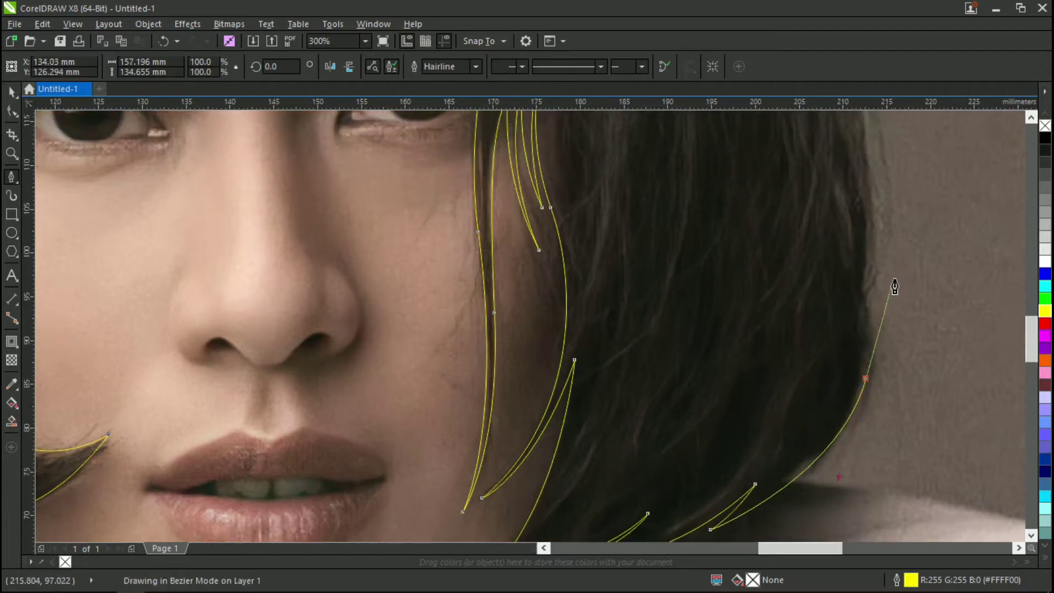
pyautogui.scroll(7, 897, 281)
pyautogui.click(835, 281)
pyautogui.moveTo(876, 390); pyautogui.dragTo(877, 416)
pyautogui.press('space')
pyautogui.scroll(-3, 812, 305)
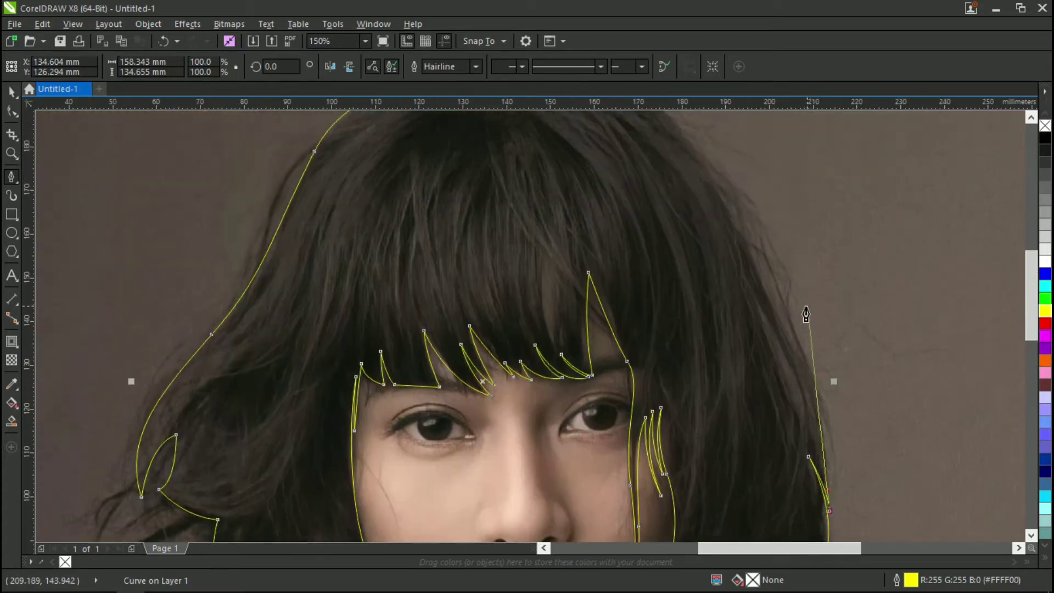
pyautogui.moveTo(779, 297); pyautogui.dragTo(717, 182)
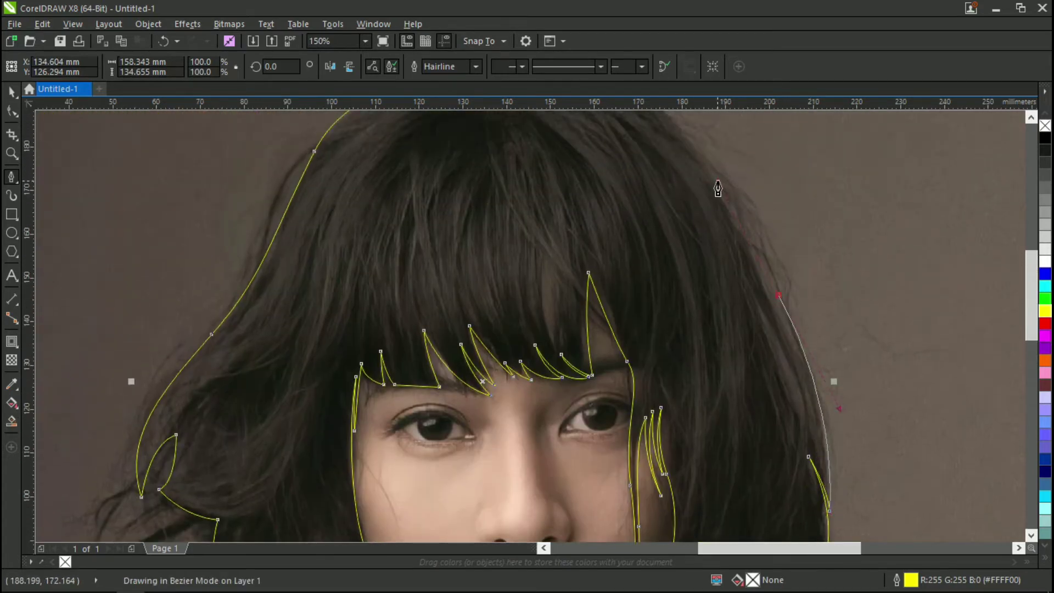
pyautogui.scroll(2, 718, 182)
pyautogui.scroll(-1, 704, 232)
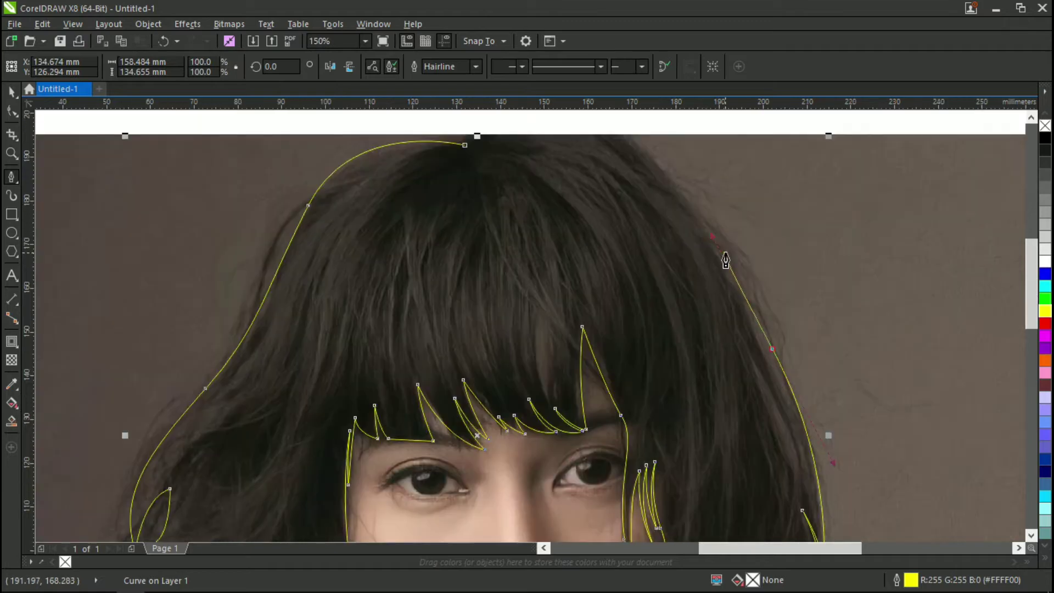
pyautogui.scroll(-2, 723, 256)
pyautogui.scroll(2, 735, 274)
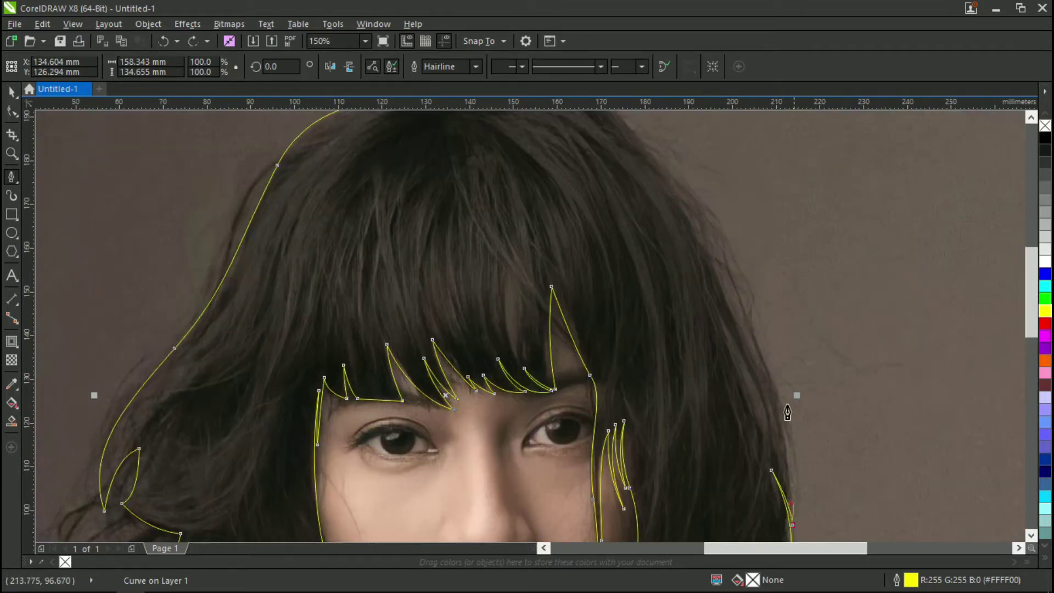
# Trace the upper outer side of the hair toward the crown, cutting two long thin strand notches into the edge.
pyautogui.moveTo(719, 273); pyautogui.dragTo(651, 170)
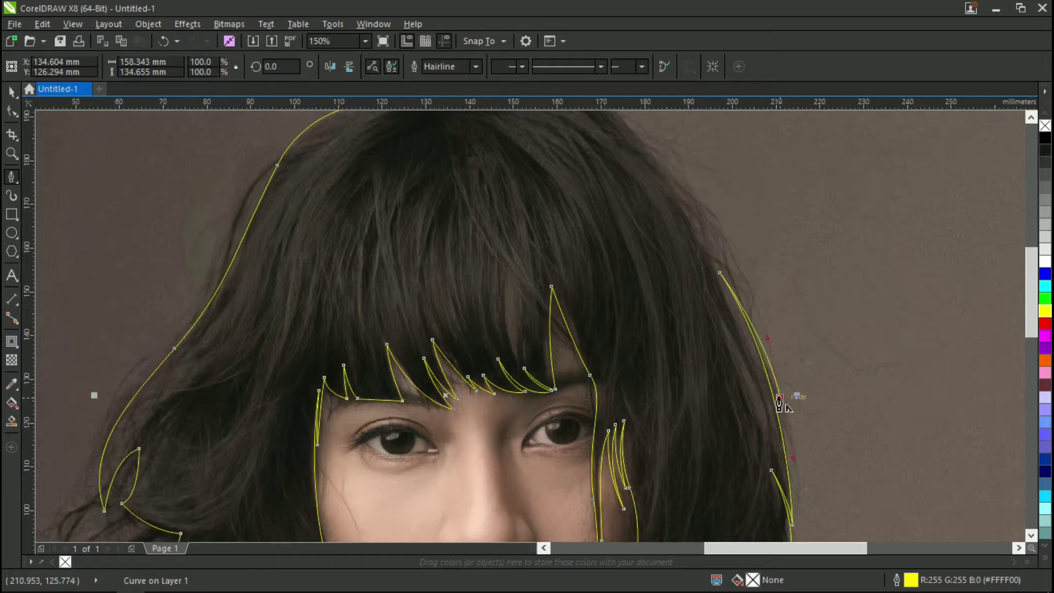
pyautogui.scroll(3, 714, 297)
pyautogui.moveTo(655, 259); pyautogui.dragTo(567, 186)
pyautogui.scroll(2, 656, 264)
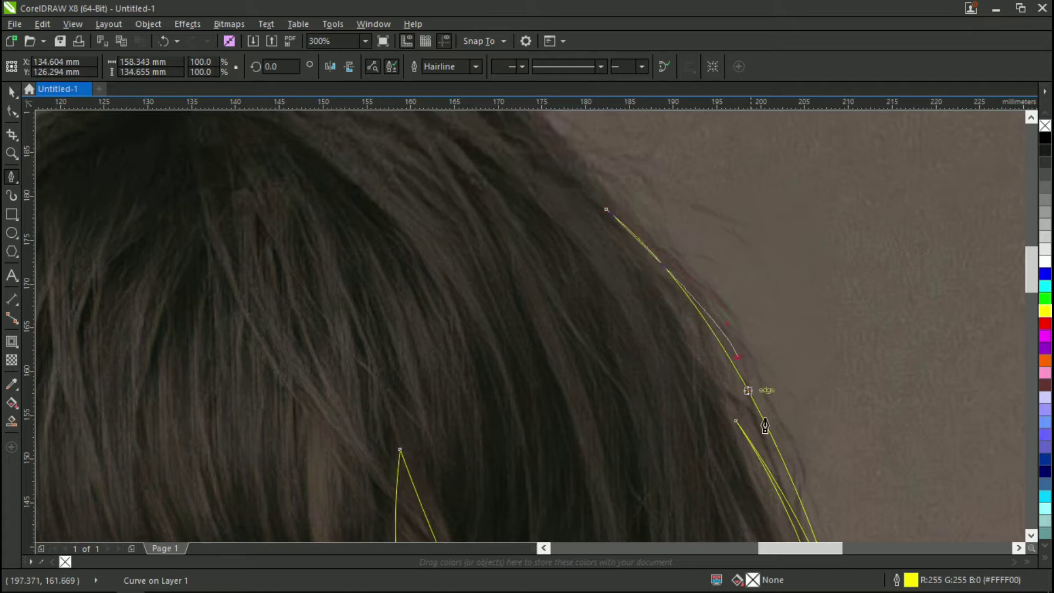
pyautogui.moveTo(737, 357)
pyautogui.mouseDown()
pyautogui.moveTo(774, 435)
pyautogui.moveTo(738, 363)
pyautogui.mouseUp()
# Curve the path over the crown above the photo's edge, add a thin strand at the parting, and close the hair outline.
pyautogui.scroll(-3, 738, 362)
pyautogui.scroll(3, 592, 217)
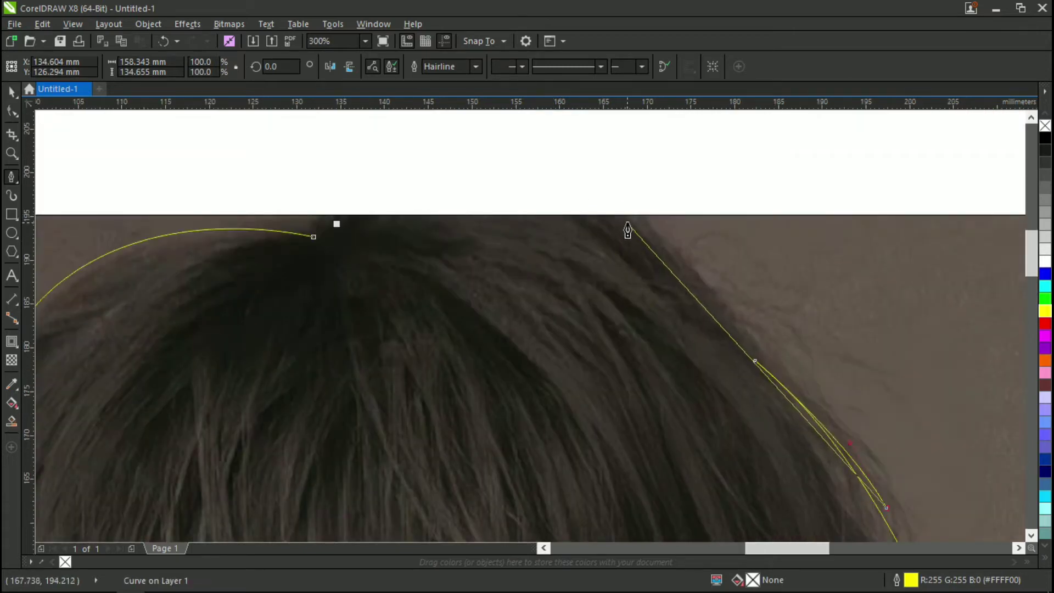
pyautogui.moveTo(622, 221); pyautogui.dragTo(468, 141)
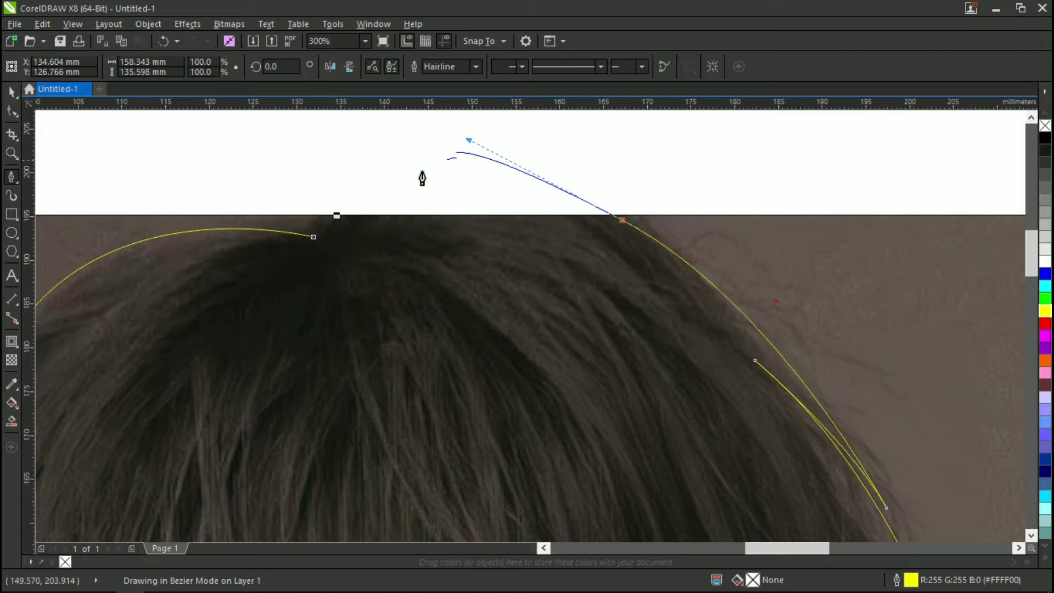
pyautogui.click(325, 229)
pyautogui.moveTo(431, 181); pyautogui.dragTo(481, 173)
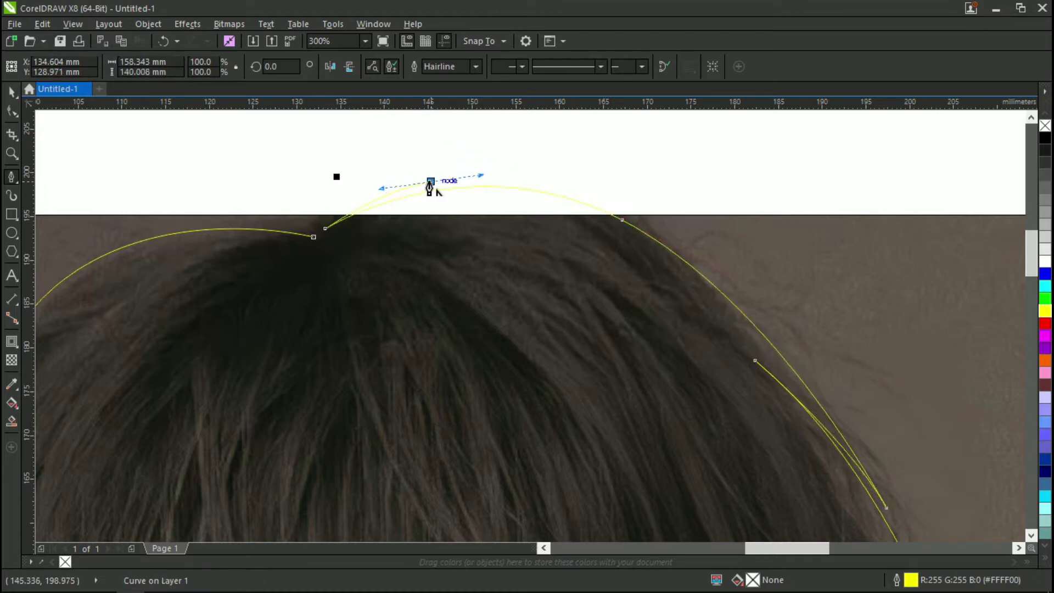
pyautogui.keyDown('alt'); pyautogui.click(431, 182); pyautogui.keyUp('alt')
pyautogui.moveTo(318, 239); pyautogui.dragTo(339, 195)
# Start a separate path for the loose strand outside the upper hair opposite, tracing its outer edge and undoing the misplaced nodes.
pyautogui.scroll(-3, 572, 262)
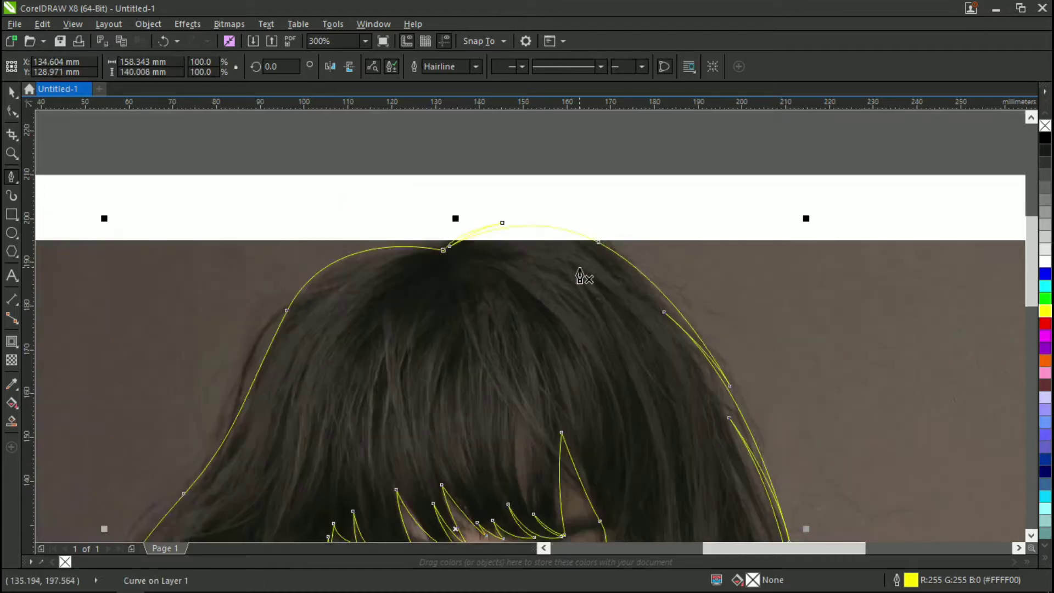
pyautogui.scroll(1, 421, 276)
pyautogui.scroll(1, 423, 286)
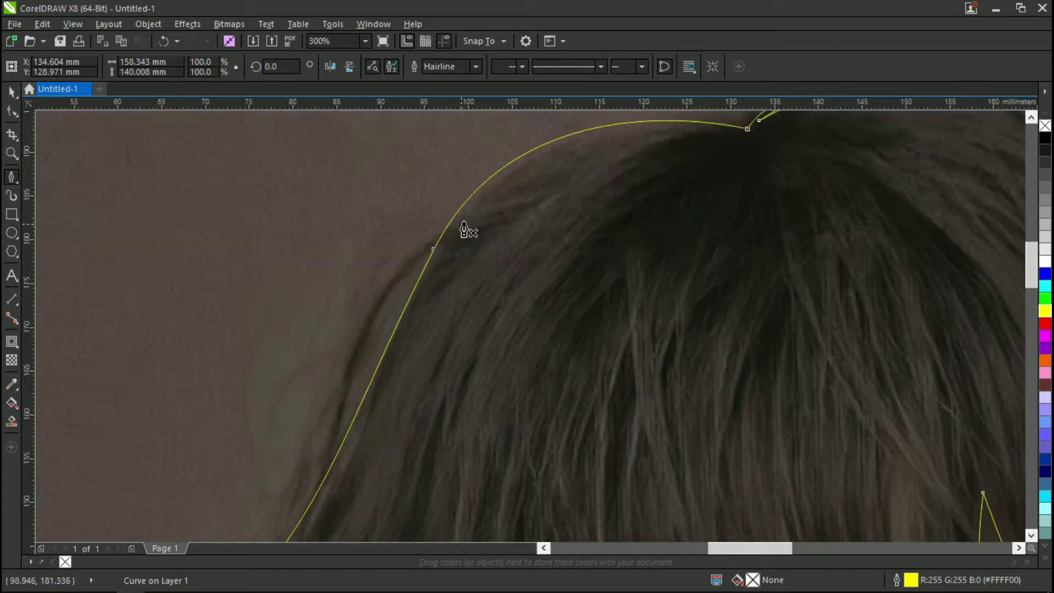
pyautogui.click(465, 221)
pyautogui.moveTo(354, 344); pyautogui.dragTo(232, 436)
pyautogui.scroll(-1, 345, 375)
pyautogui.scroll(1, 314, 458)
pyautogui.hotkey('ctrl', 'z')
pyautogui.hotkey('ctrl', 'z')
pyautogui.hotkey('ctrl', 'z')
pyautogui.moveTo(341, 406); pyautogui.dragTo(269, 460)
pyautogui.hotkey('ctrl', 'z')
# Trace the loose strand's inner edge from its lower tip back up and close the shape overlapping the hair outline.
pyautogui.scroll(1, 313, 435)
pyautogui.moveTo(375, 358); pyautogui.dragTo(399, 284)
pyautogui.moveTo(415, 242); pyautogui.dragTo(415, 240)
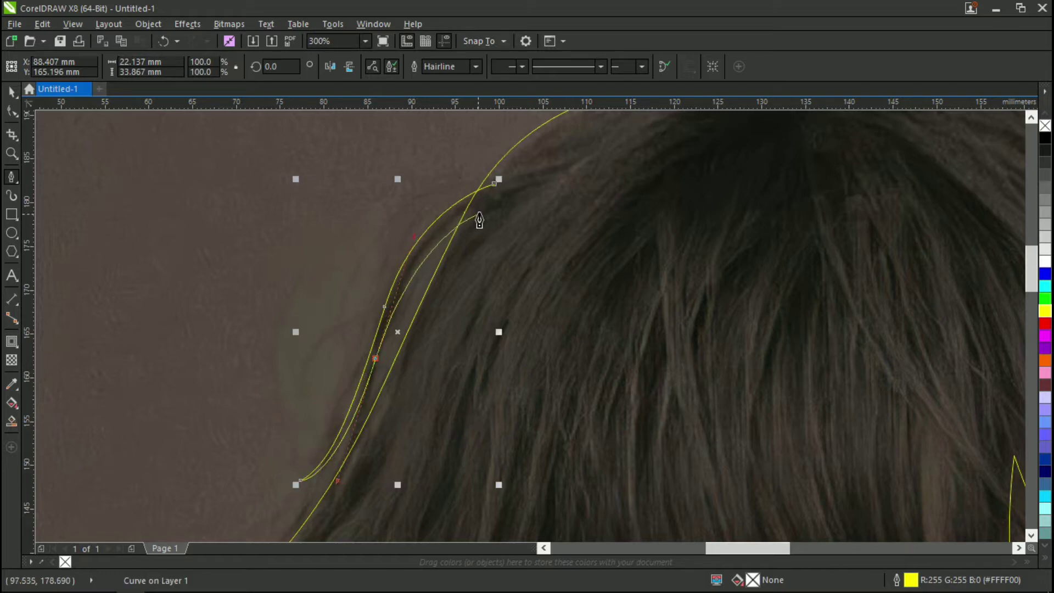
pyautogui.click(482, 208)
pyautogui.click(494, 183)
# Weld the loose strand shape to the main hair outline and deselect the result.
pyautogui.press('space')
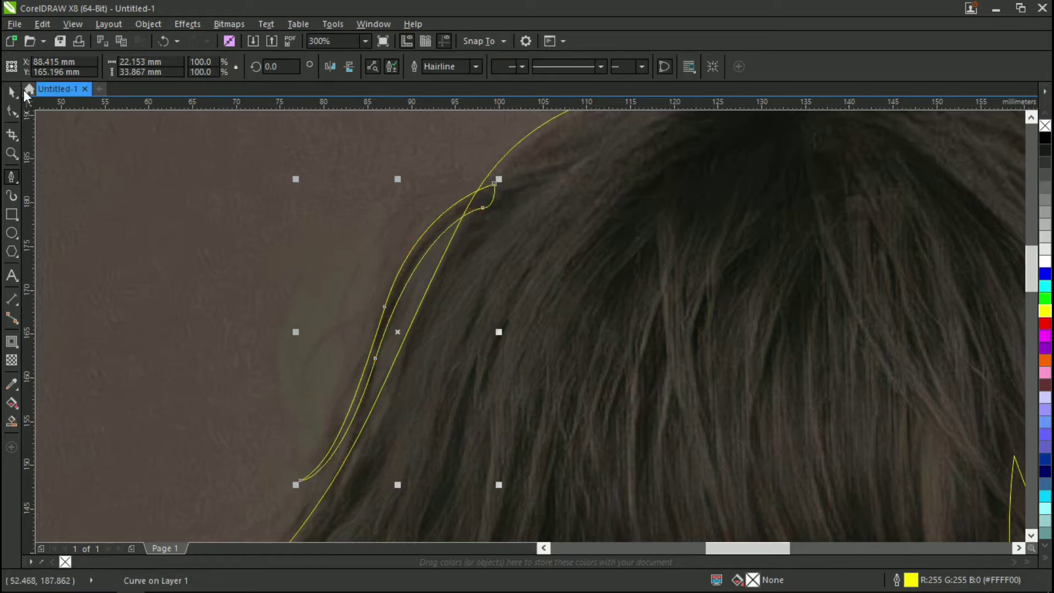
pyautogui.keyDown('shift'); pyautogui.click(552, 177); pyautogui.keyUp('shift')
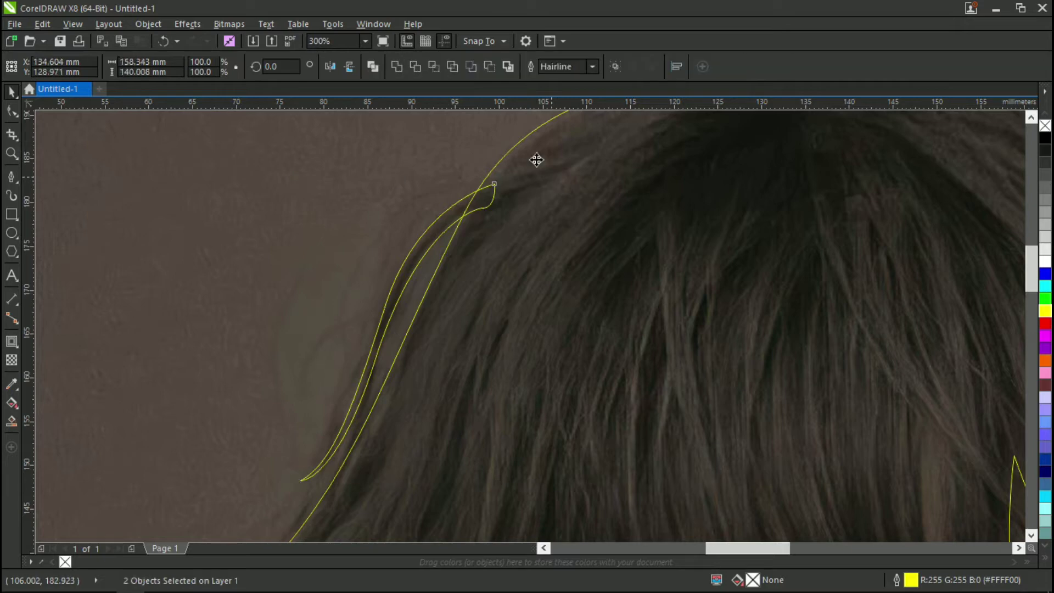
pyautogui.click(397, 66)
pyautogui.scroll(-4, 429, 217)
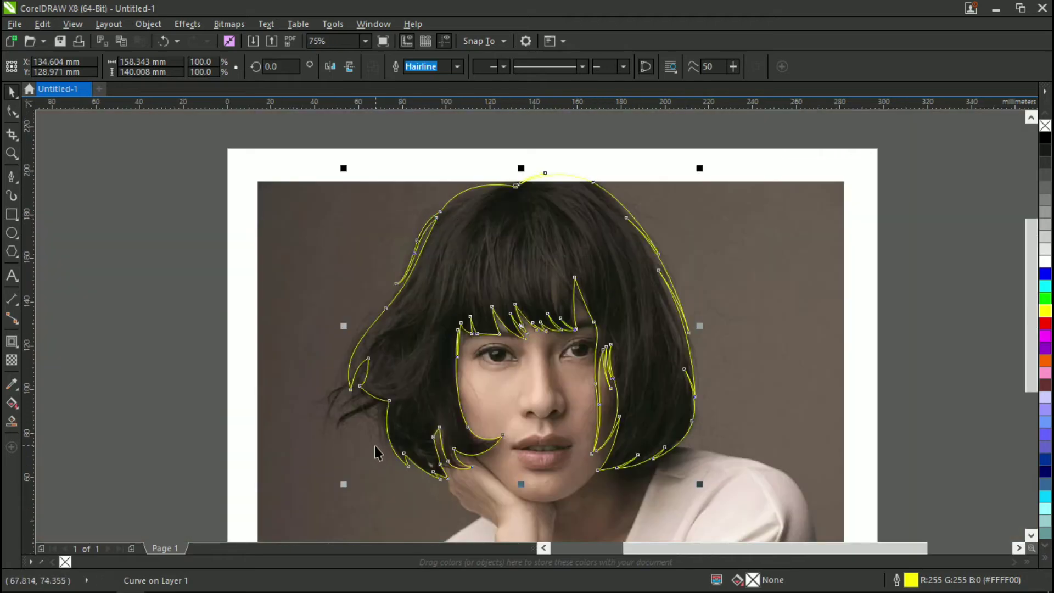
pyautogui.scroll(-1, 451, 379)
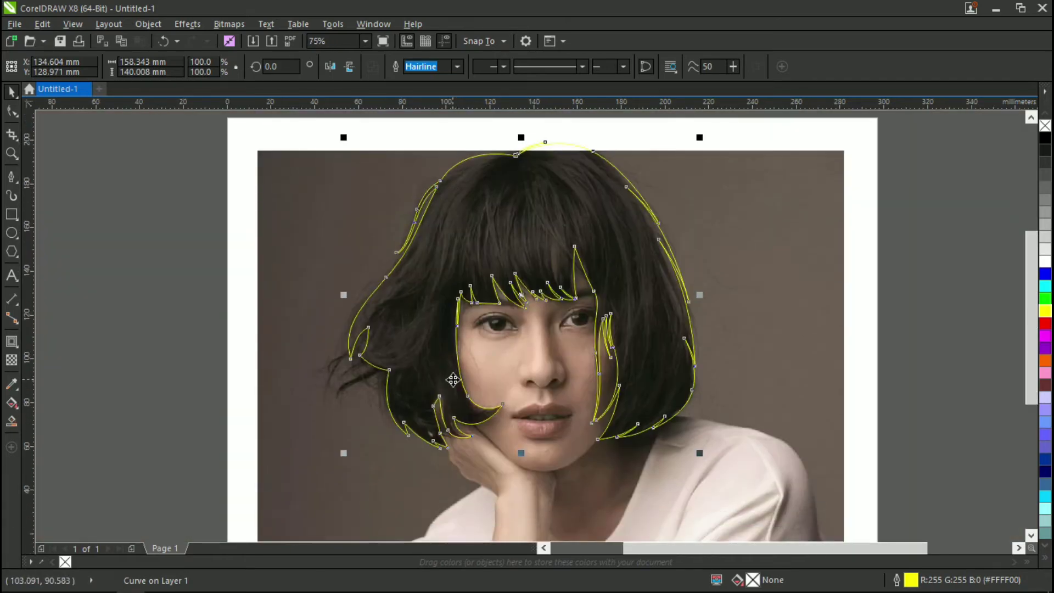
pyautogui.click(881, 332)
# Save the drawing as a CDR file named Dian Sastro in the CARTOON folder.
pyautogui.scroll(2, 529, 292)
pyautogui.scroll(-1, 530, 296)
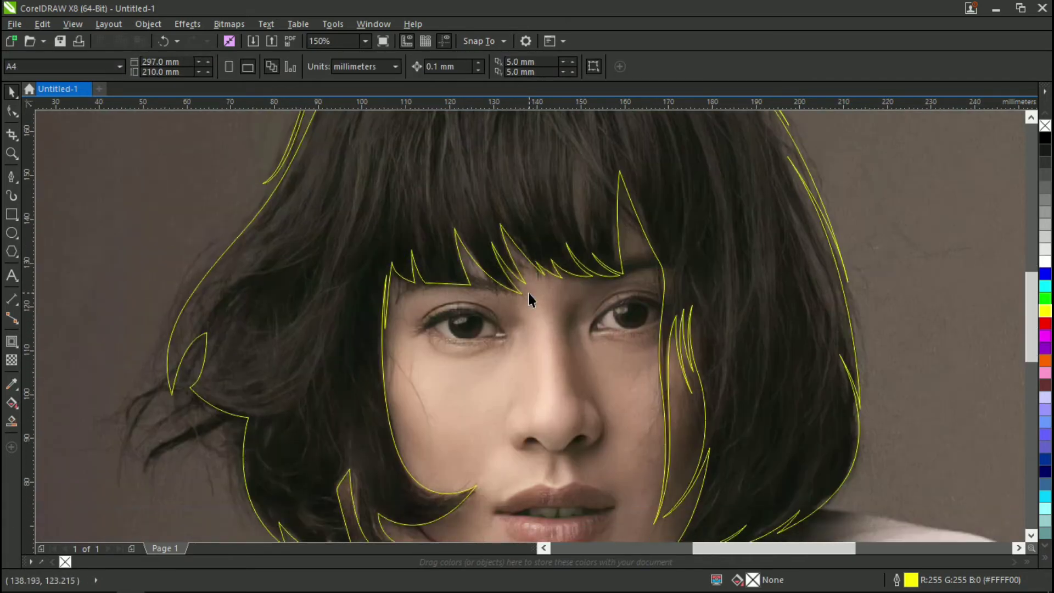
pyautogui.scroll(-2, 529, 299)
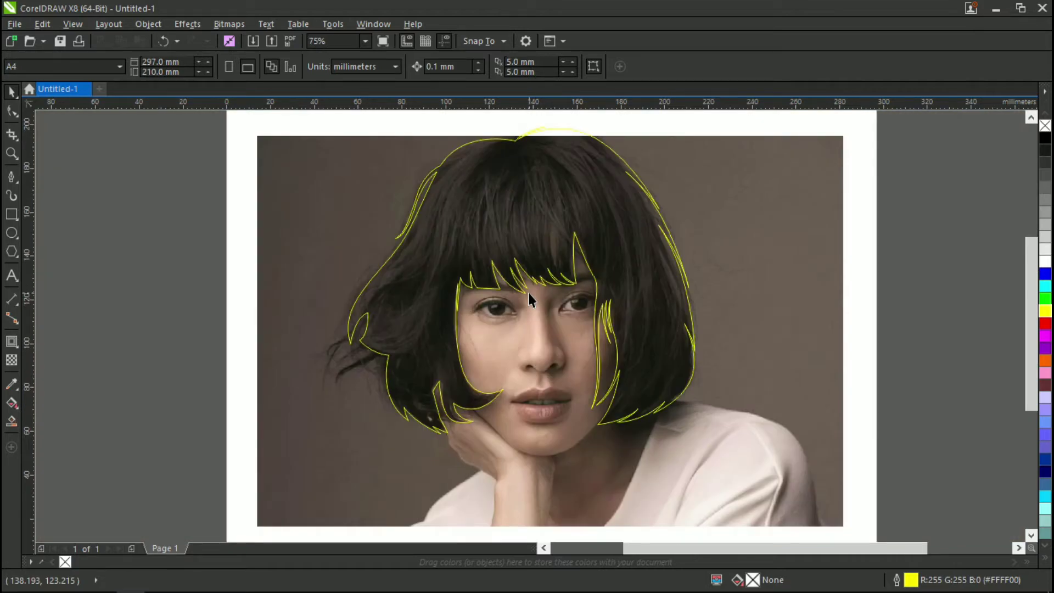
pyautogui.hotkey('ctrl', 's')
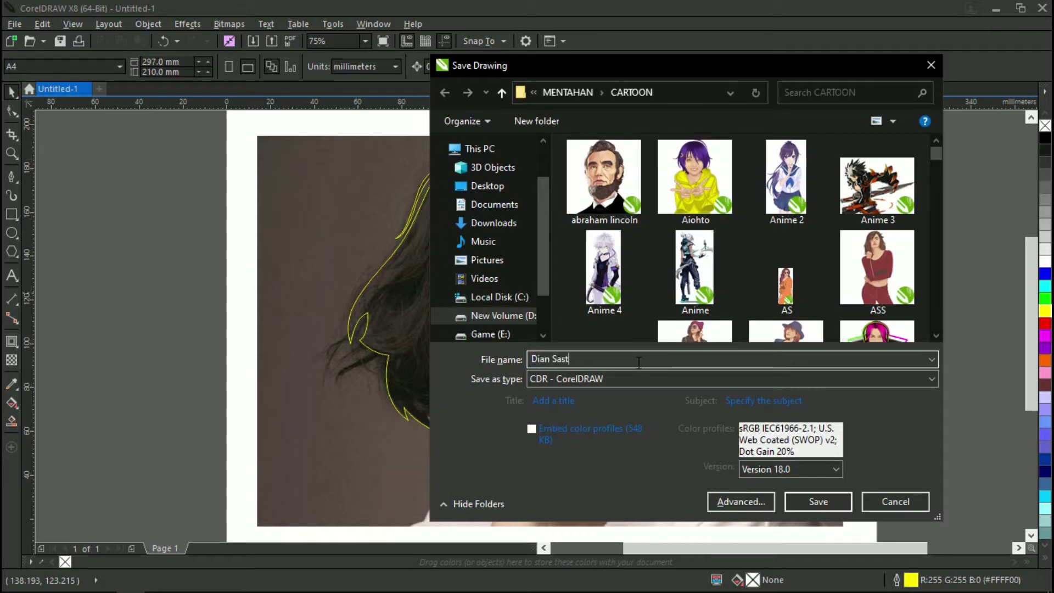
pyautogui.press('Return')
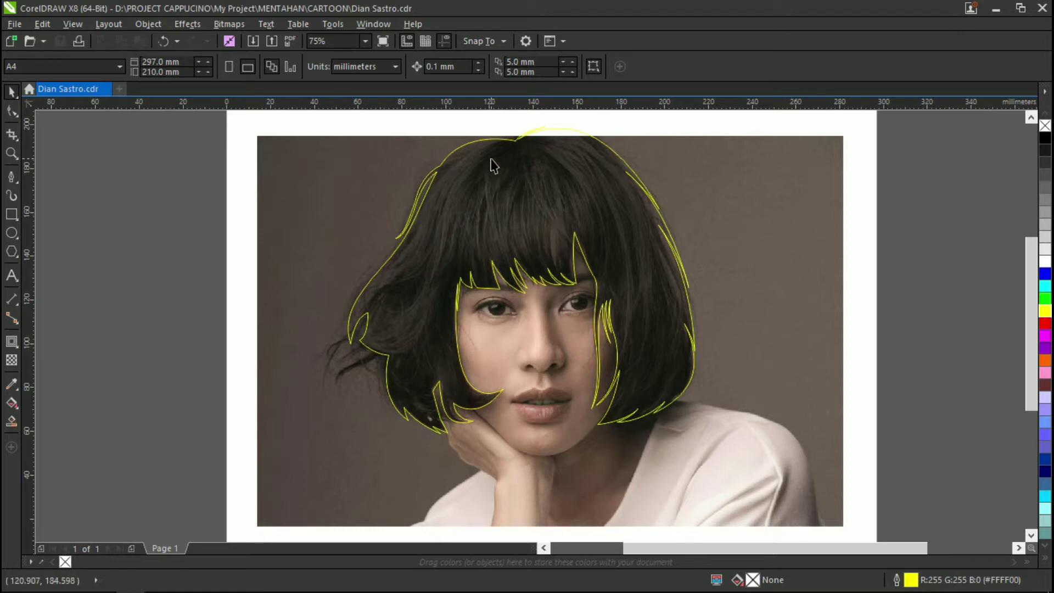
# Start a new Pen path at the crown parting and trace it outside the hair outline down to the outer side hair.
pyautogui.scroll(2, 493, 164)
pyautogui.scroll(-2, 492, 167)
pyautogui.scroll(2, 475, 158)
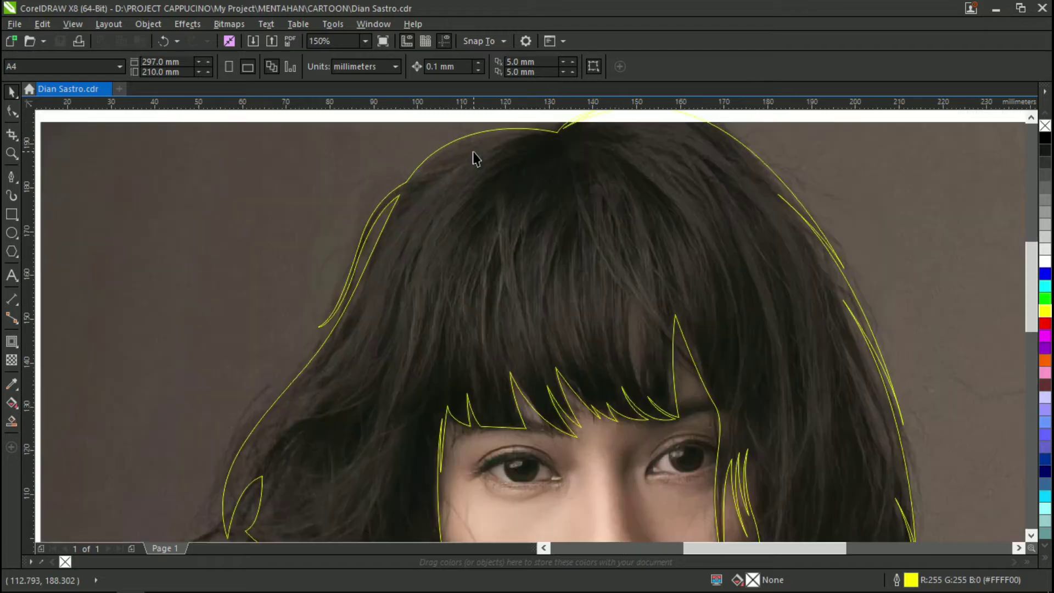
pyautogui.click(11, 177)
pyautogui.scroll(1, 502, 233)
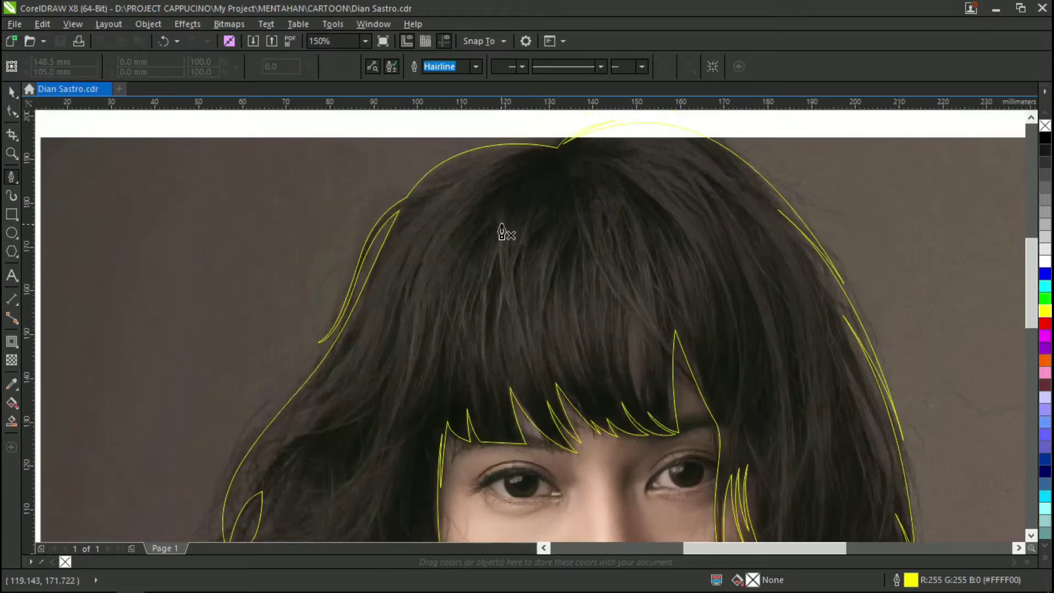
pyautogui.scroll(1, 510, 186)
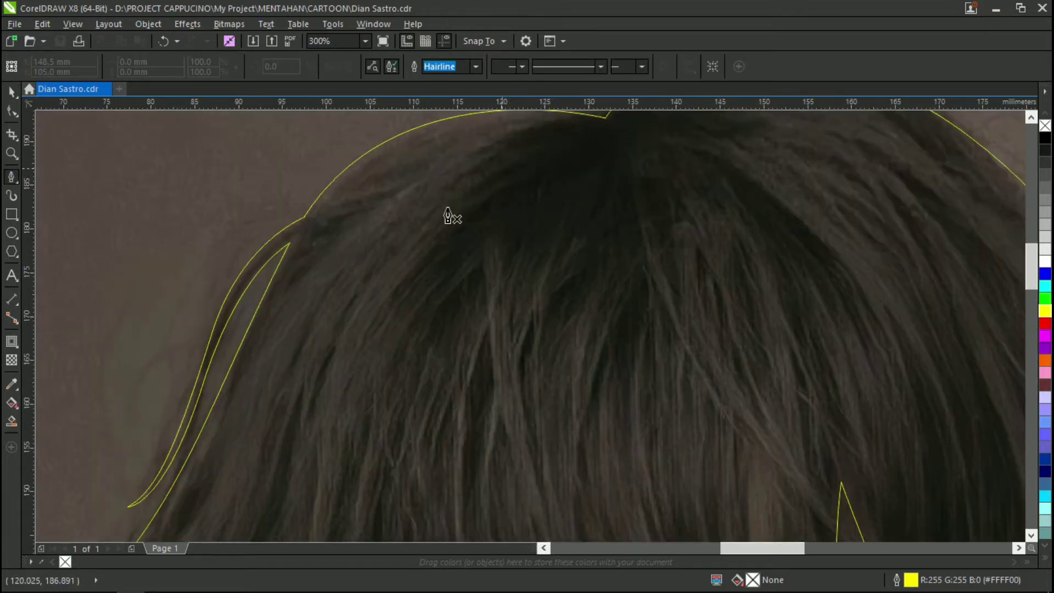
pyautogui.scroll(-1, 520, 187)
pyautogui.scroll(1, 555, 173)
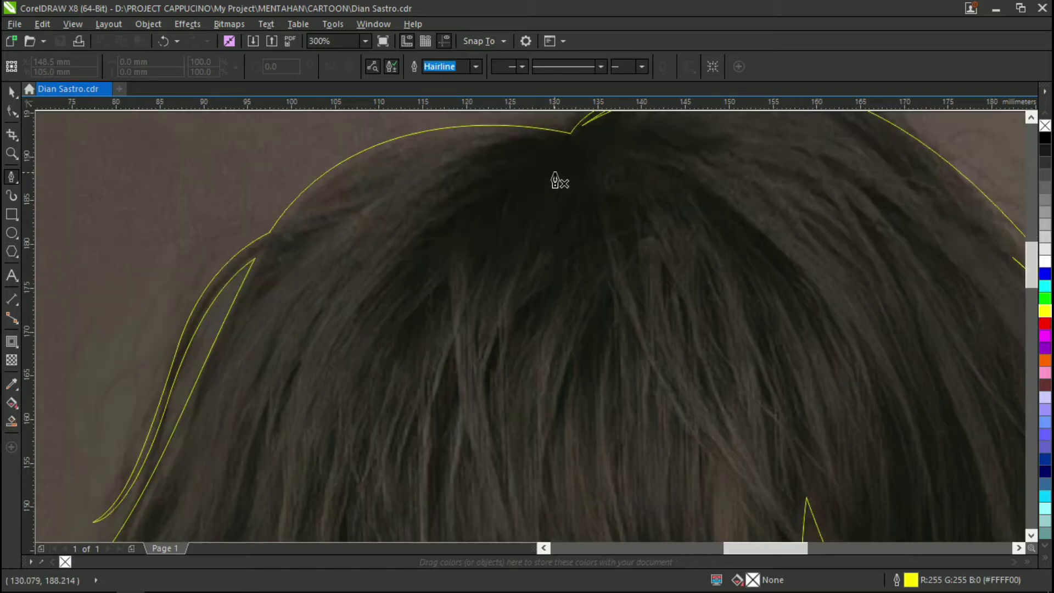
pyautogui.scroll(-1, 544, 175)
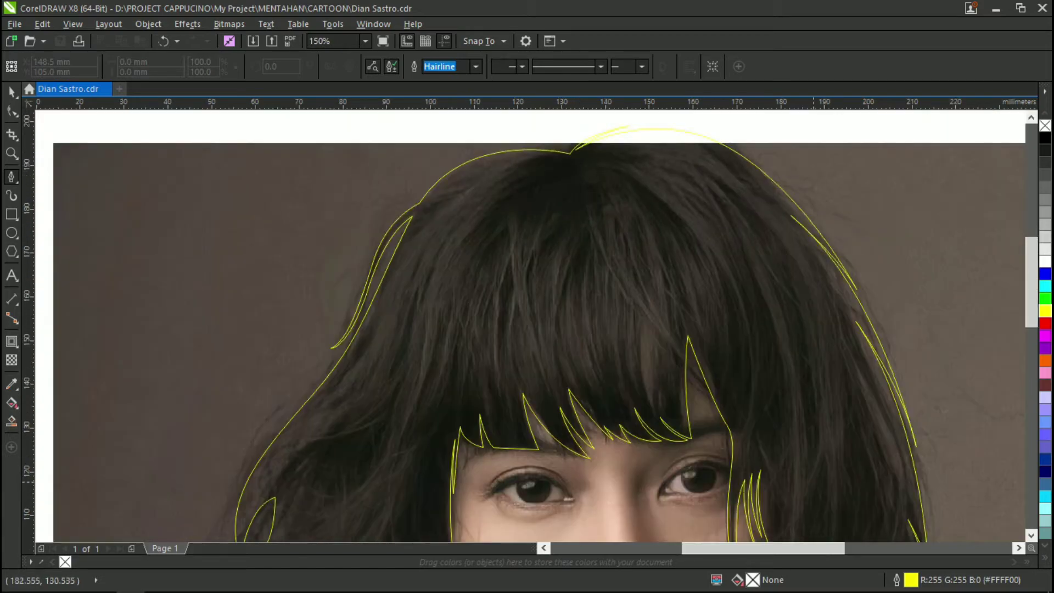
pyautogui.scroll(1, 575, 170)
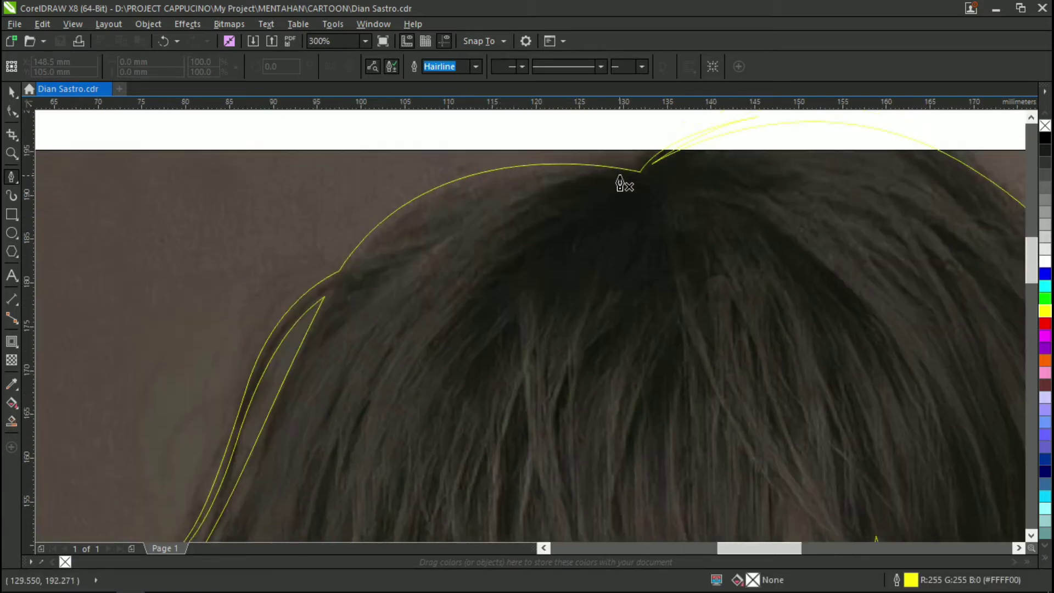
pyautogui.scroll(-1, 621, 184)
pyautogui.moveTo(447, 218); pyautogui.dragTo(366, 303)
pyautogui.scroll(-4, 355, 371)
pyautogui.click(345, 373)
pyautogui.scroll(1, 447, 294)
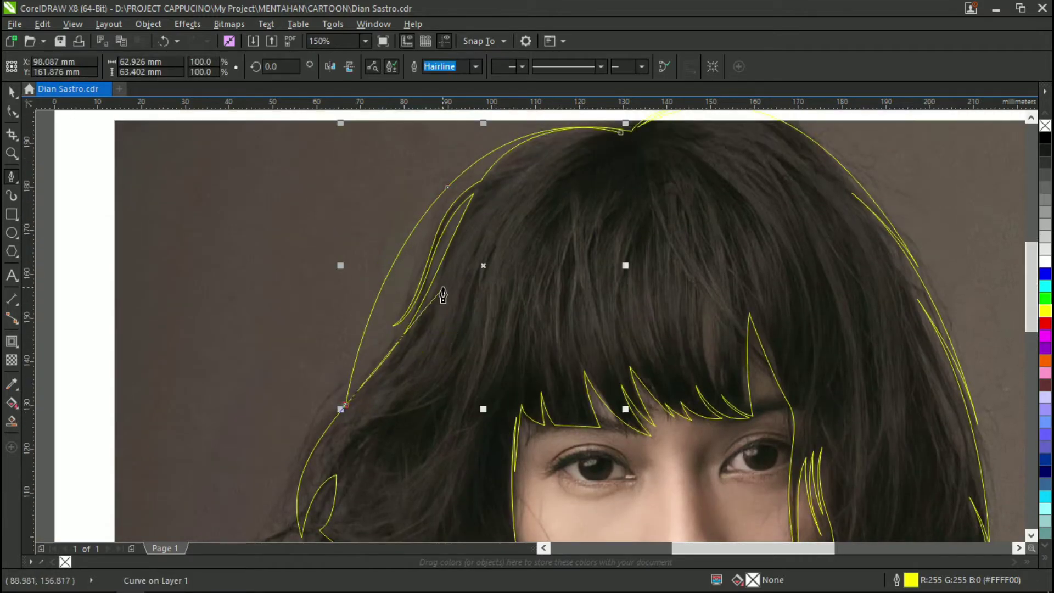
# Trace the edge inward and up to a pointed tip below the loose strand, undoing the misplaced nodes leading back down.
pyautogui.moveTo(442, 287); pyautogui.dragTo(477, 207)
pyautogui.scroll(2, 394, 362)
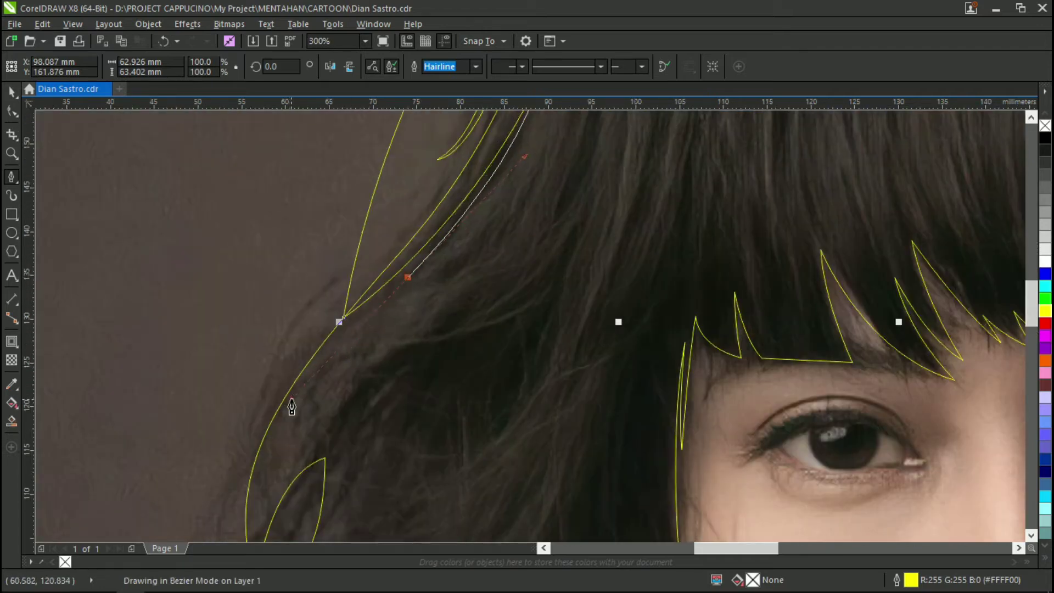
pyautogui.scroll(-2, 358, 357)
pyautogui.click(315, 458)
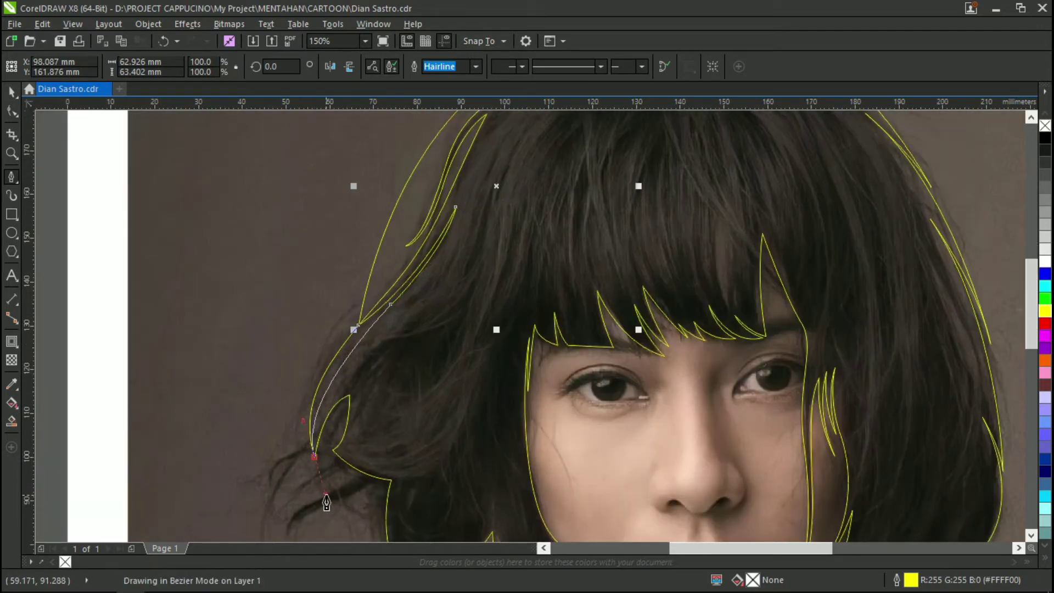
pyautogui.scroll(2, 368, 312)
pyautogui.scroll(1, 493, 252)
pyautogui.hotkey('ctrl', 'z')
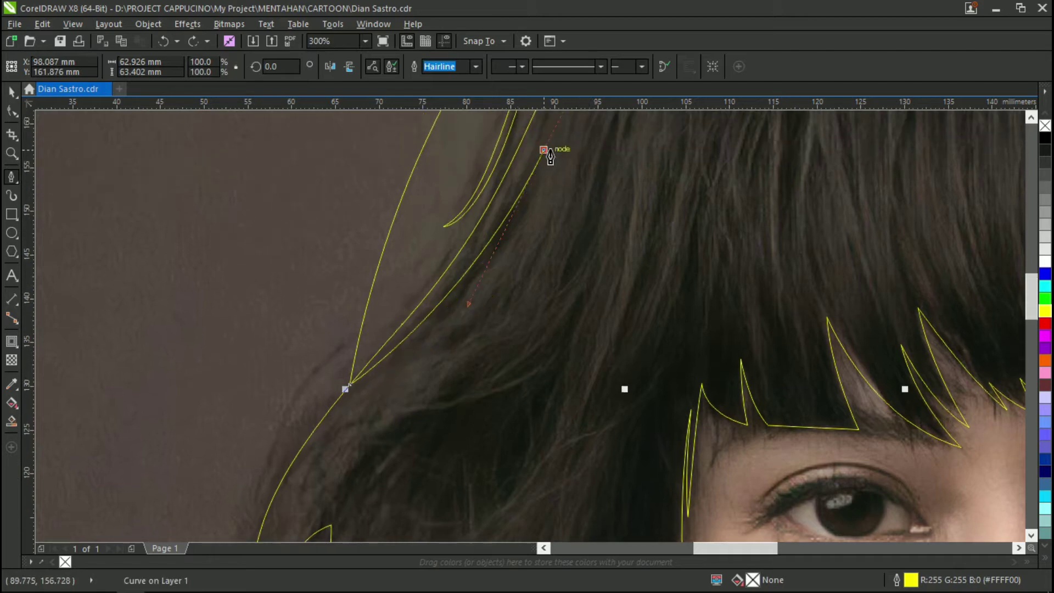
# Trace down from the tip just inside the outline to a low point by the hair curl, then curve back up inward.
pyautogui.click(544, 149)
pyautogui.scroll(-1, 549, 154)
pyautogui.scroll(1, 480, 245)
pyautogui.moveTo(485, 251); pyautogui.dragTo(380, 364)
pyautogui.scroll(-3, 353, 413)
pyautogui.moveTo(334, 410)
pyautogui.mouseDown()
pyautogui.moveTo(335, 513)
pyautogui.moveTo(338, 418)
pyautogui.mouseUp()
pyautogui.scroll(2, 384, 374)
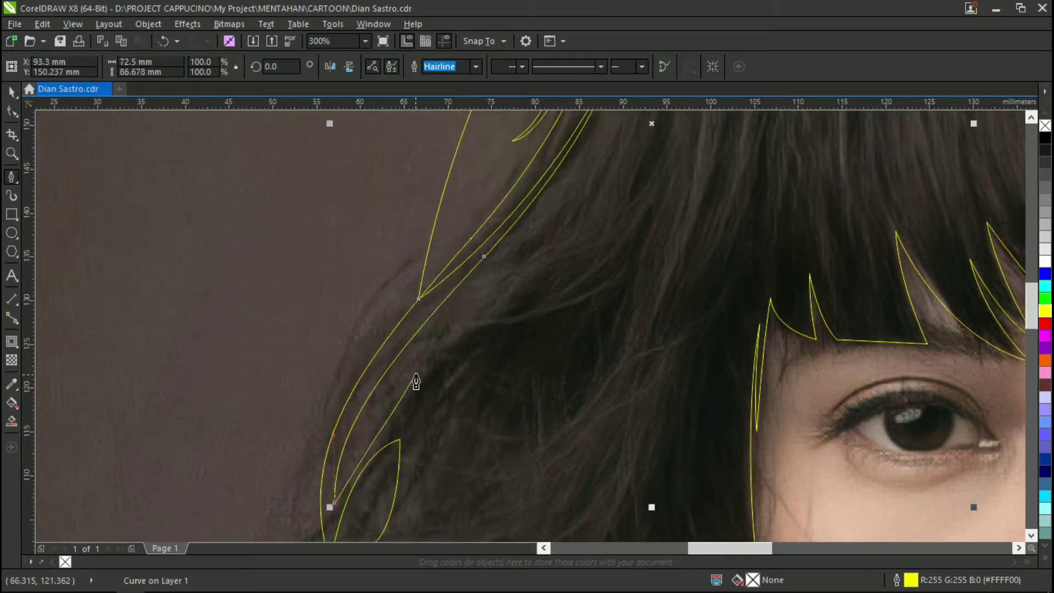
pyautogui.moveTo(428, 382); pyautogui.dragTo(517, 338)
pyautogui.click(545, 277)
pyautogui.scroll(-1, 486, 353)
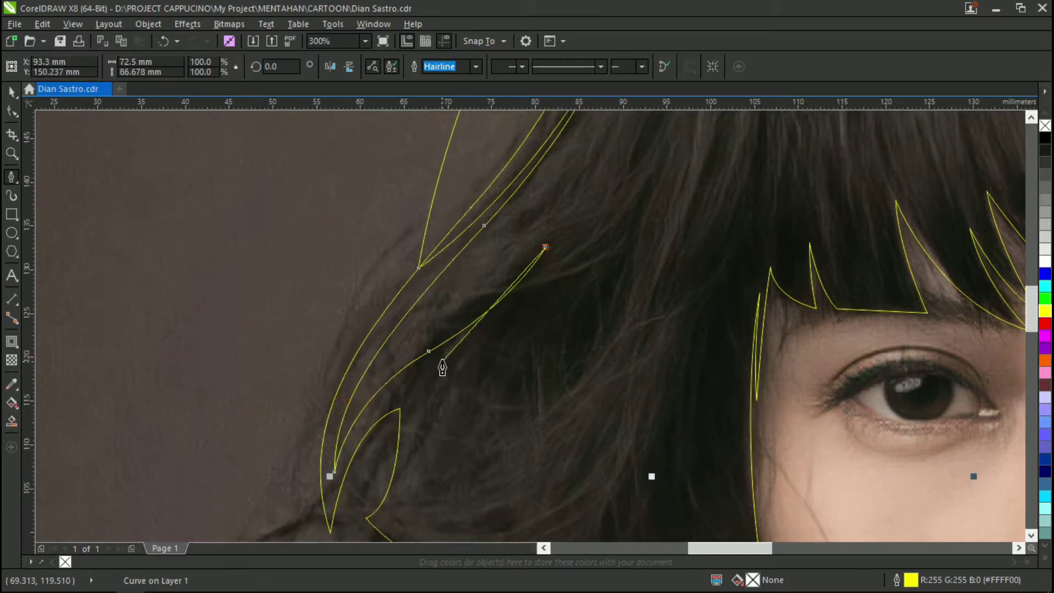
pyautogui.moveTo(446, 354); pyautogui.dragTo(382, 387)
pyautogui.scroll(-3, 424, 472)
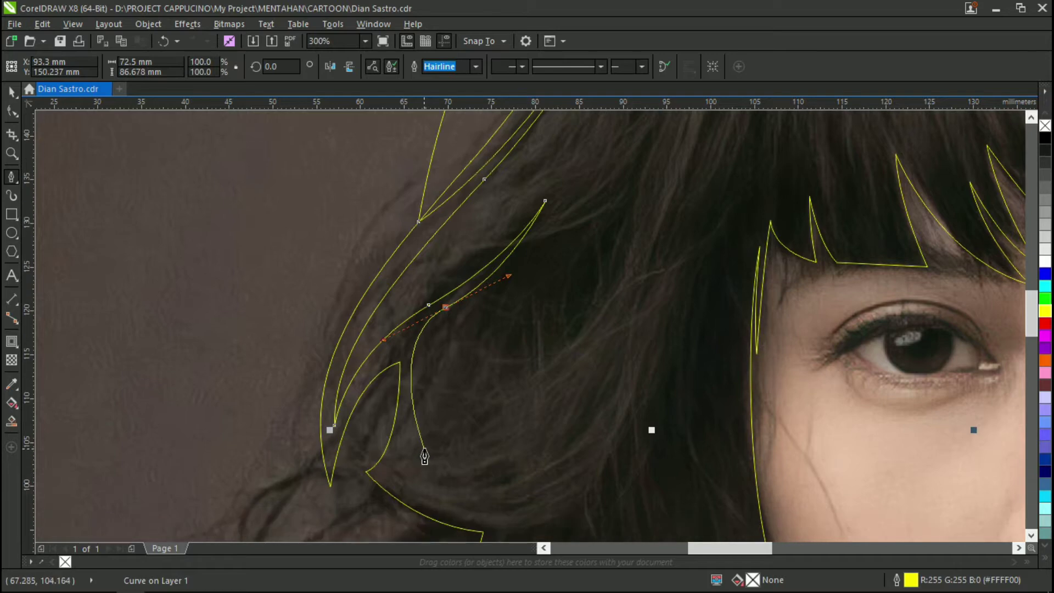
pyautogui.click(423, 447)
pyautogui.moveTo(467, 325); pyautogui.dragTo(529, 296)
pyautogui.scroll(3, 545, 287)
pyautogui.moveTo(580, 275)
pyautogui.mouseDown()
pyautogui.moveTo(612, 231)
pyautogui.moveTo(587, 273)
pyautogui.mouseUp()
pyautogui.moveTo(470, 379); pyautogui.dragTo(373, 423)
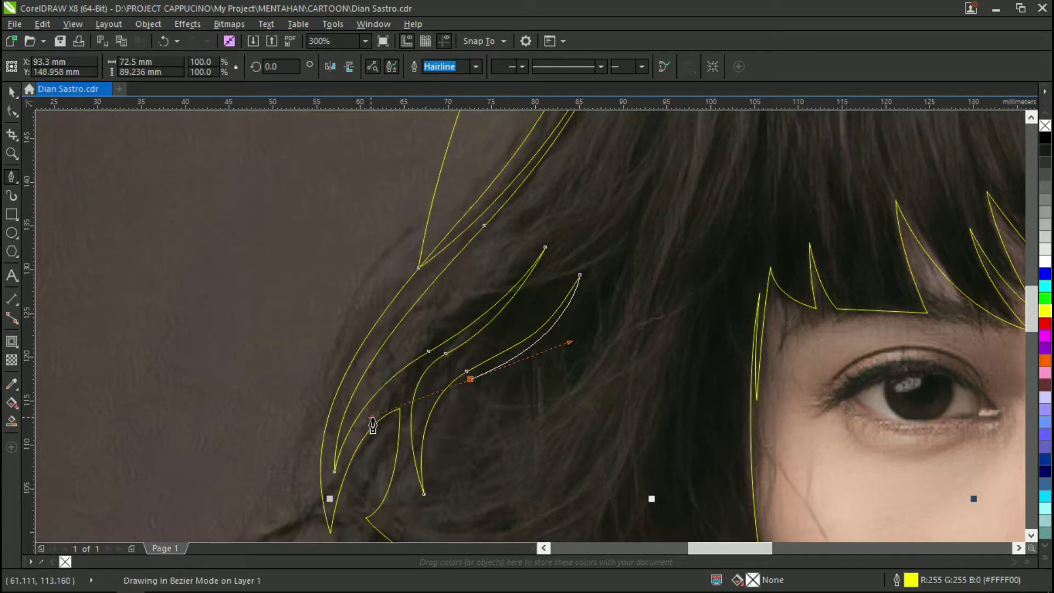
pyautogui.scroll(-4, 432, 504)
pyautogui.hotkey('ctrl', 'z')
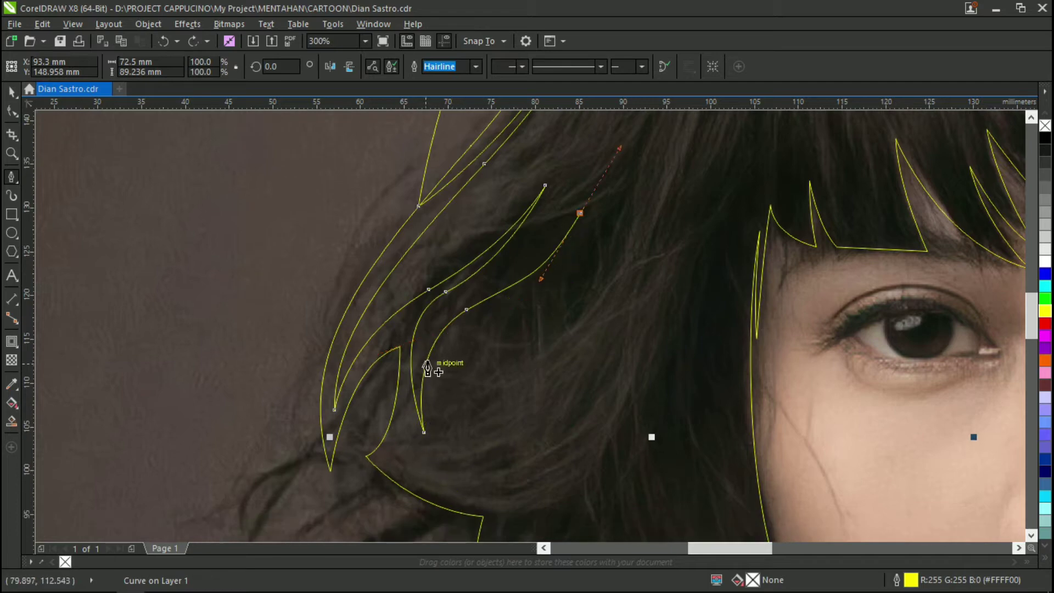
pyautogui.scroll(-1, 428, 361)
pyautogui.scroll(4, 540, 338)
pyautogui.hotkey('ctrl', 'z')
pyautogui.hotkey('ctrl', 'z')
pyautogui.hotkey('ctrl', 'z')
pyautogui.hotkey('ctrl', 'z')
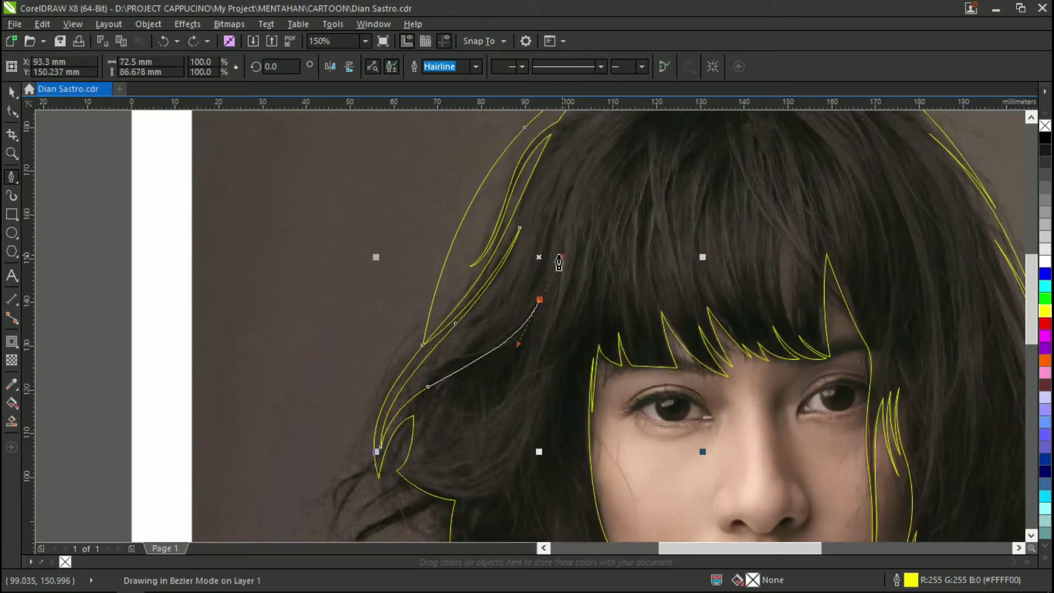
# Trace a large curved lock inside the side hair, rising to a pointed tip and sweeping back down to the curl.
pyautogui.moveTo(540, 299); pyautogui.dragTo(526, 346)
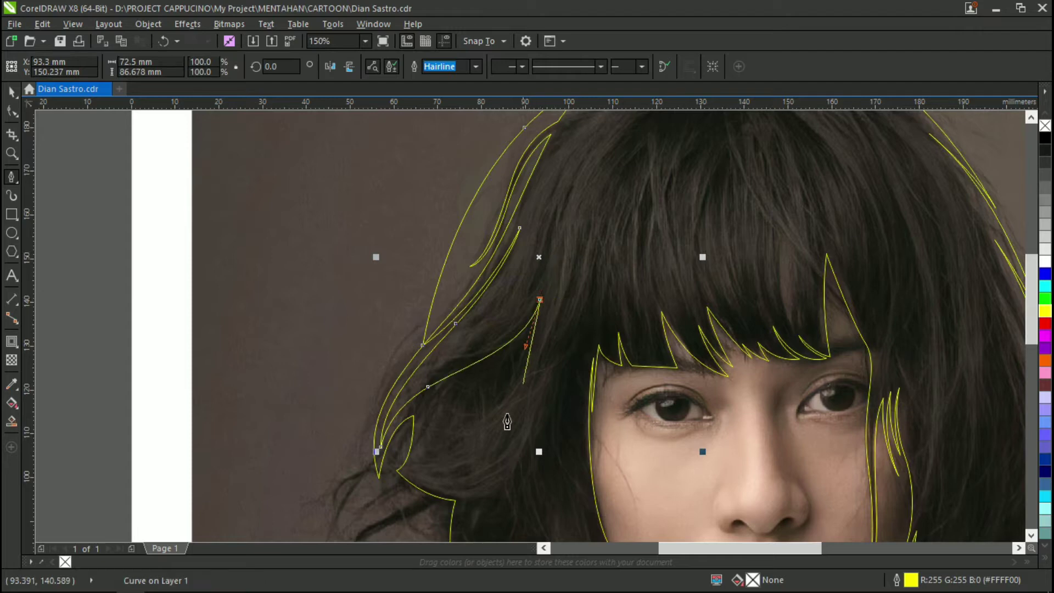
pyautogui.moveTo(412, 462); pyautogui.dragTo(318, 459)
pyautogui.click(413, 463)
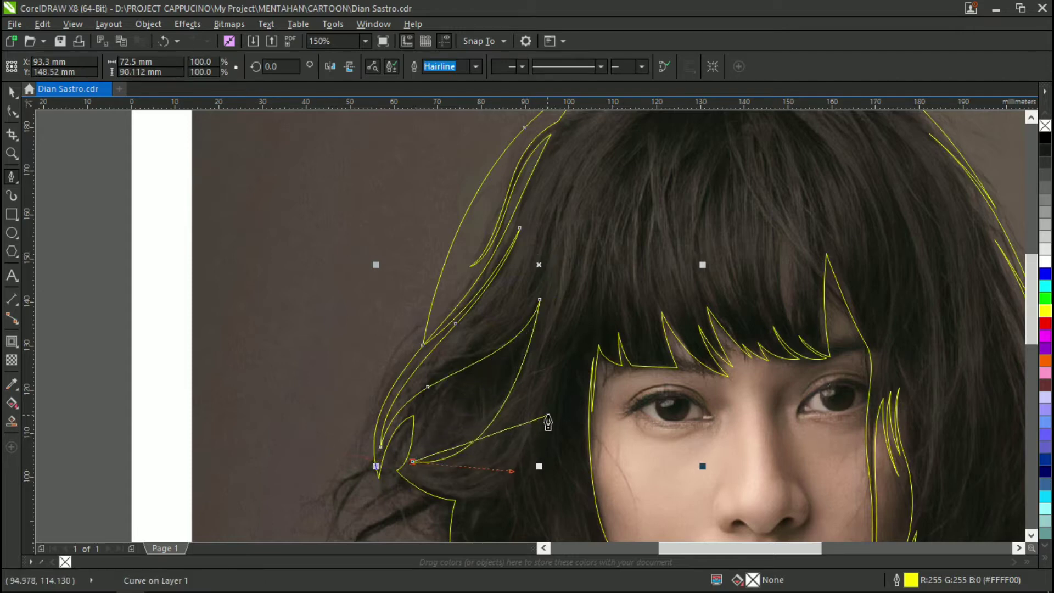
pyautogui.moveTo(556, 389); pyautogui.dragTo(607, 242)
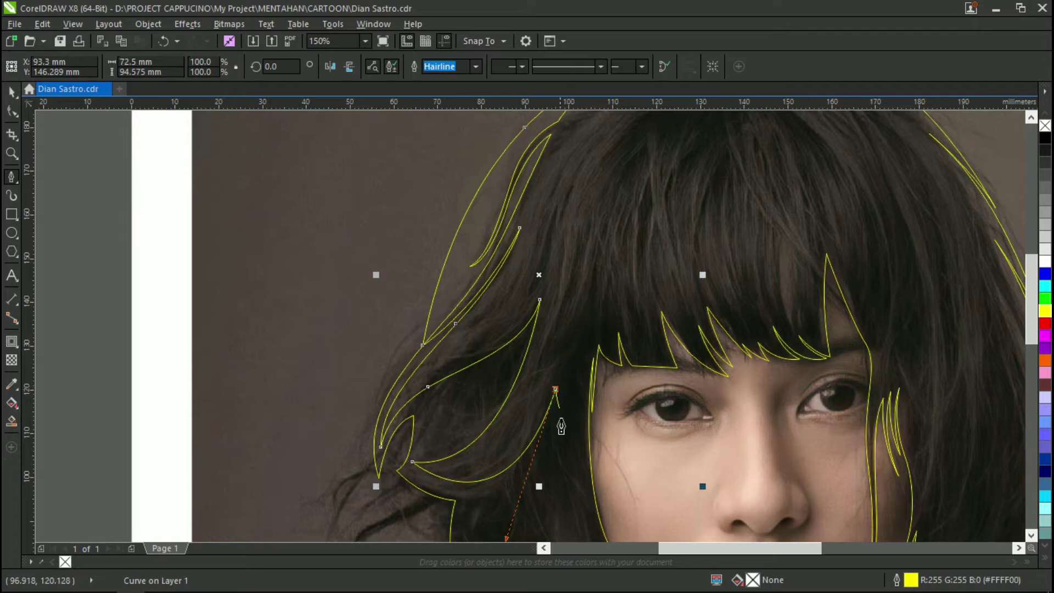
pyautogui.scroll(-1, 561, 427)
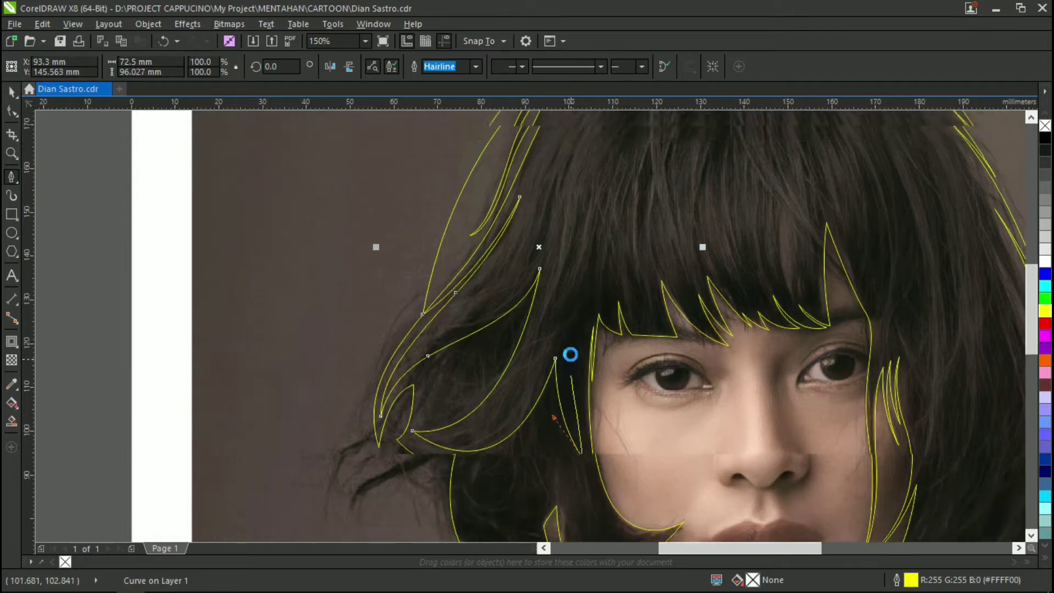
pyautogui.moveTo(578, 309); pyautogui.dragTo(613, 218)
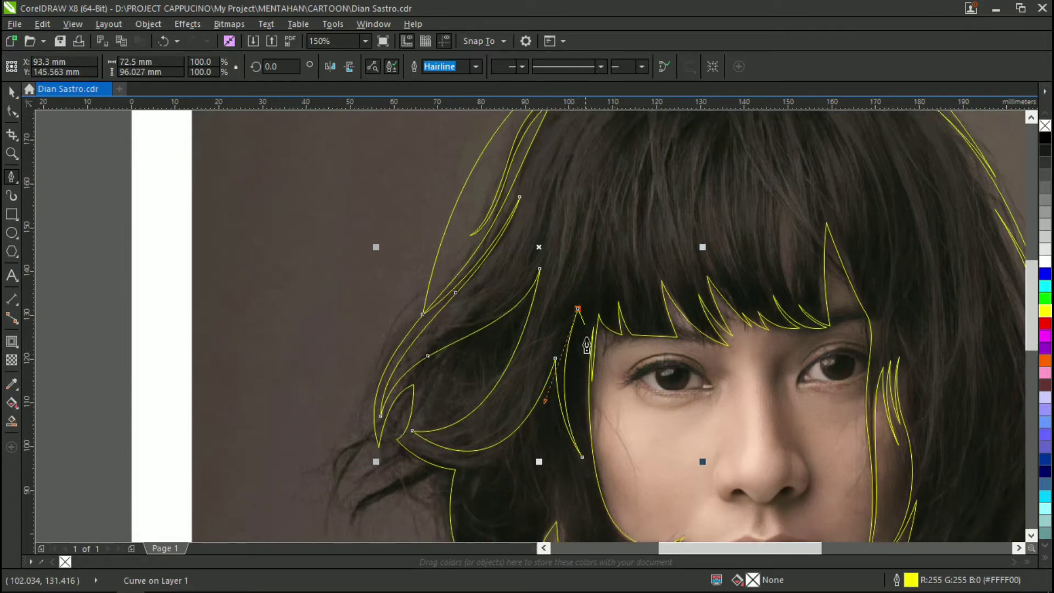
pyautogui.scroll(2, 586, 344)
pyautogui.moveTo(591, 423); pyautogui.dragTo(617, 501)
pyautogui.scroll(-2, 576, 418)
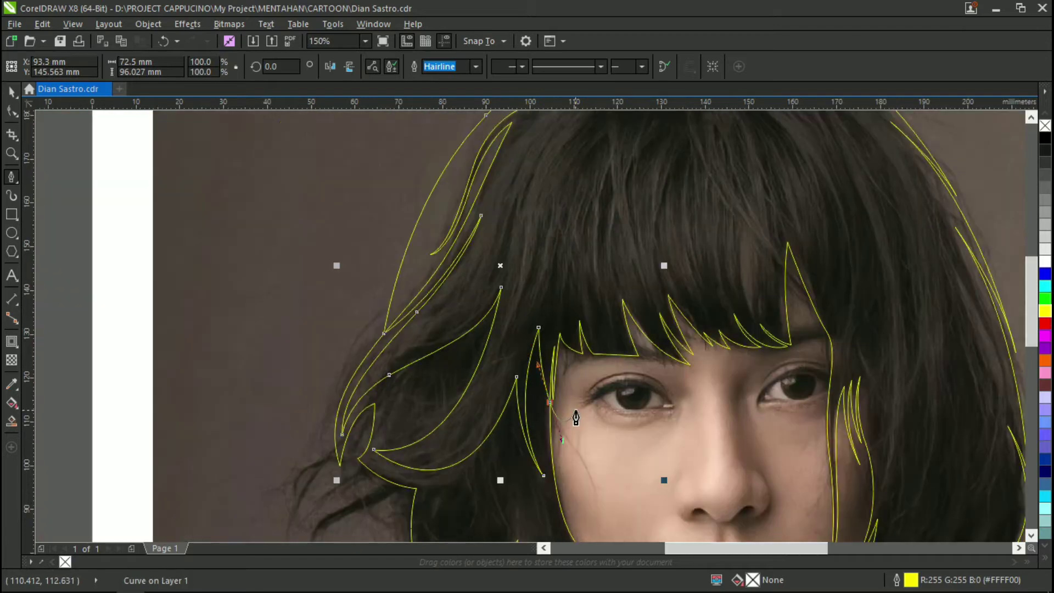
pyautogui.scroll(2, 612, 428)
pyautogui.hotkey('ctrl', 'z')
pyautogui.hotkey('ctrl', 'z')
pyautogui.hotkey('ctrl', 'z')
pyautogui.hotkey('ctrl', 'z')
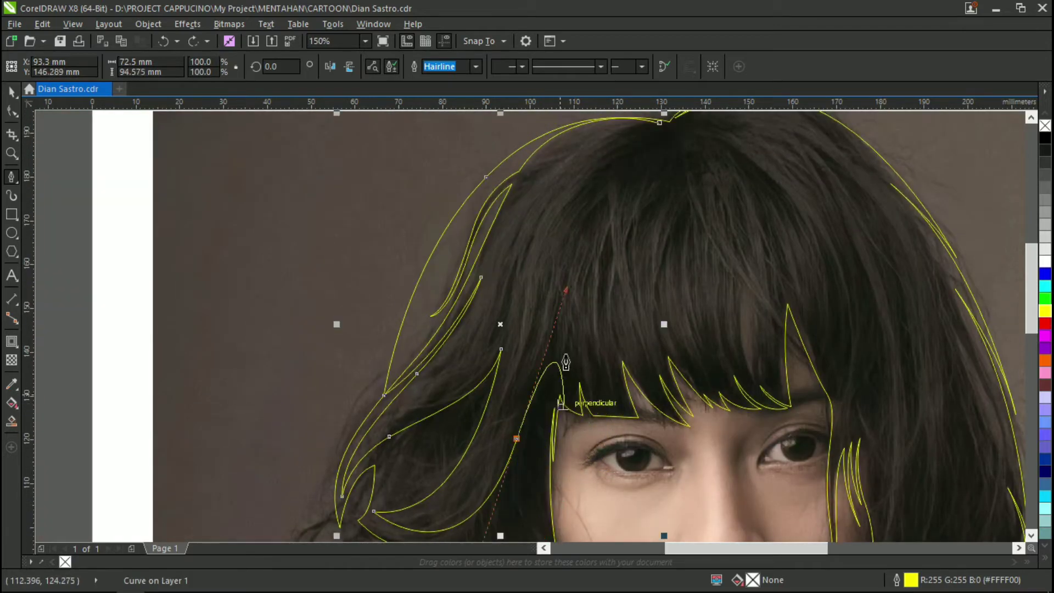
# Trace from the curl up through the side hair to a pointed tip near the crown, undoing the misplaced tip above the fringe.
pyautogui.scroll(-1, 417, 483)
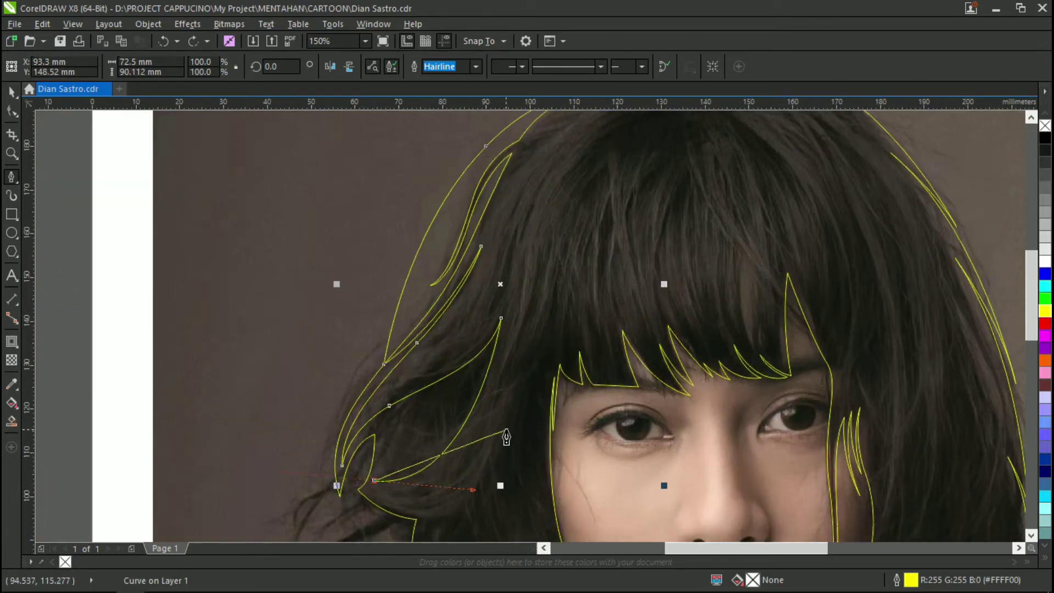
pyautogui.moveTo(505, 433); pyautogui.dragTo(555, 325)
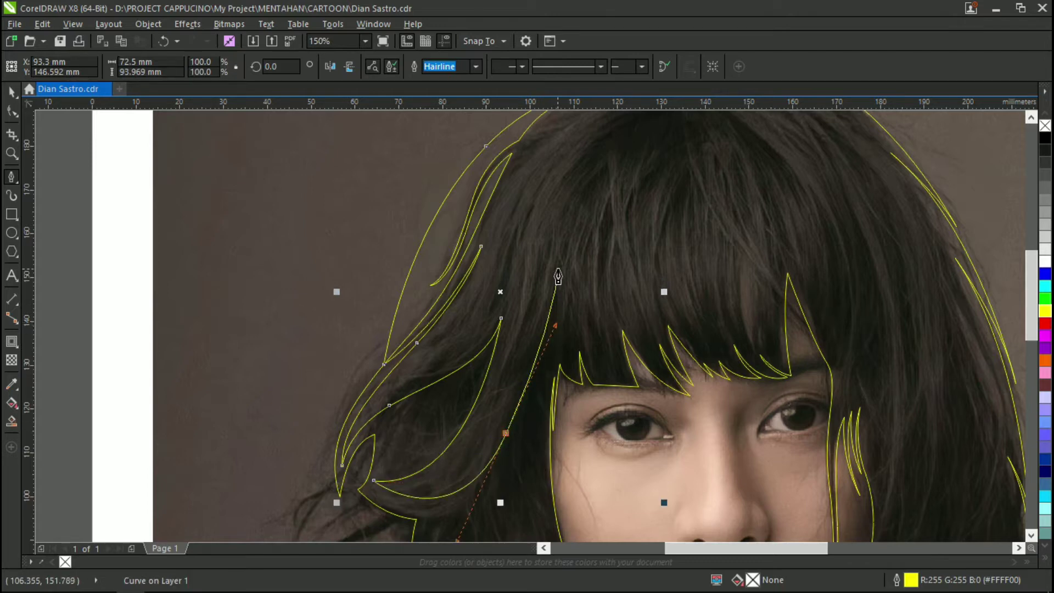
pyautogui.scroll(2, 552, 345)
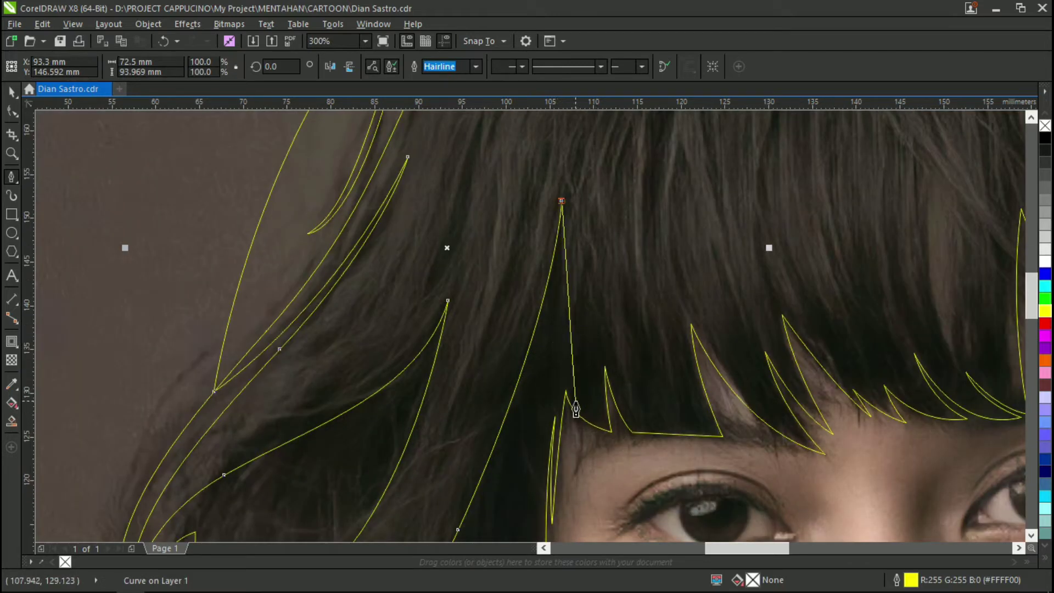
pyautogui.moveTo(564, 370); pyautogui.dragTo(575, 403)
pyautogui.scroll(-2, 596, 469)
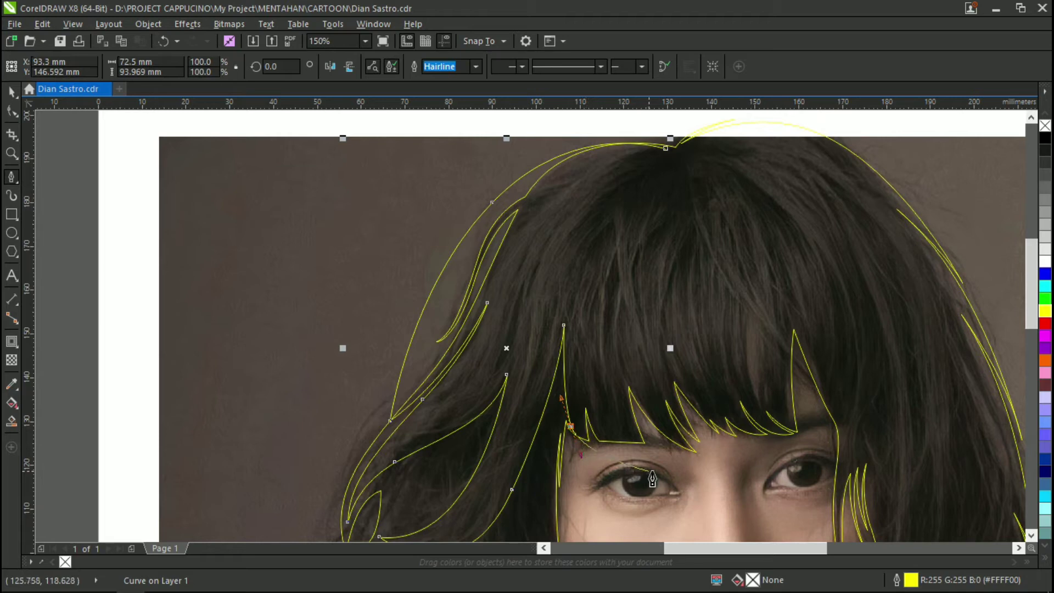
pyautogui.hotkey('ctrl', 'z')
pyautogui.scroll(-2, 570, 324)
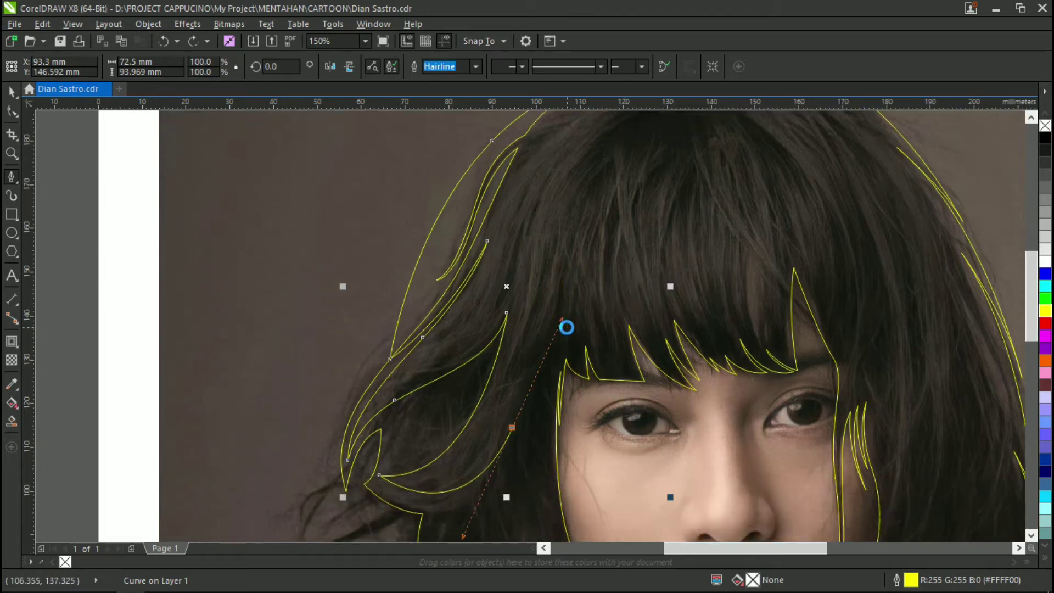
pyautogui.scroll(2, 536, 362)
pyautogui.moveTo(612, 221); pyautogui.dragTo(665, 177)
pyautogui.keyDown('alt'); pyautogui.click(612, 221); pyautogui.keyUp('alt')
# Trace a narrow pointed gap down from the crown tip and back up to a second, slightly higher strand tip.
pyautogui.scroll(1, 577, 254)
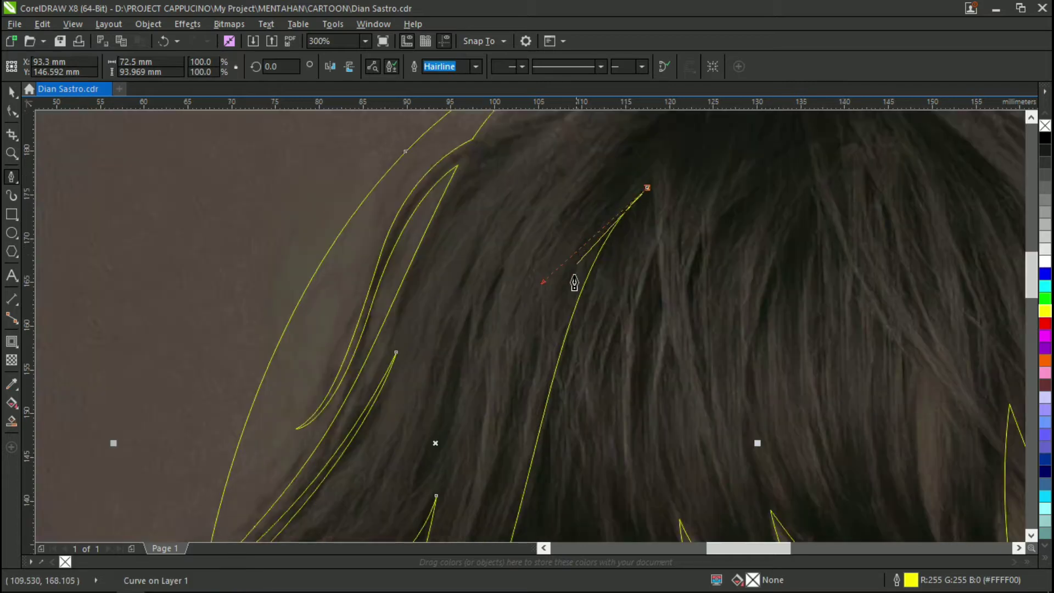
pyautogui.moveTo(550, 348); pyautogui.dragTo(499, 483)
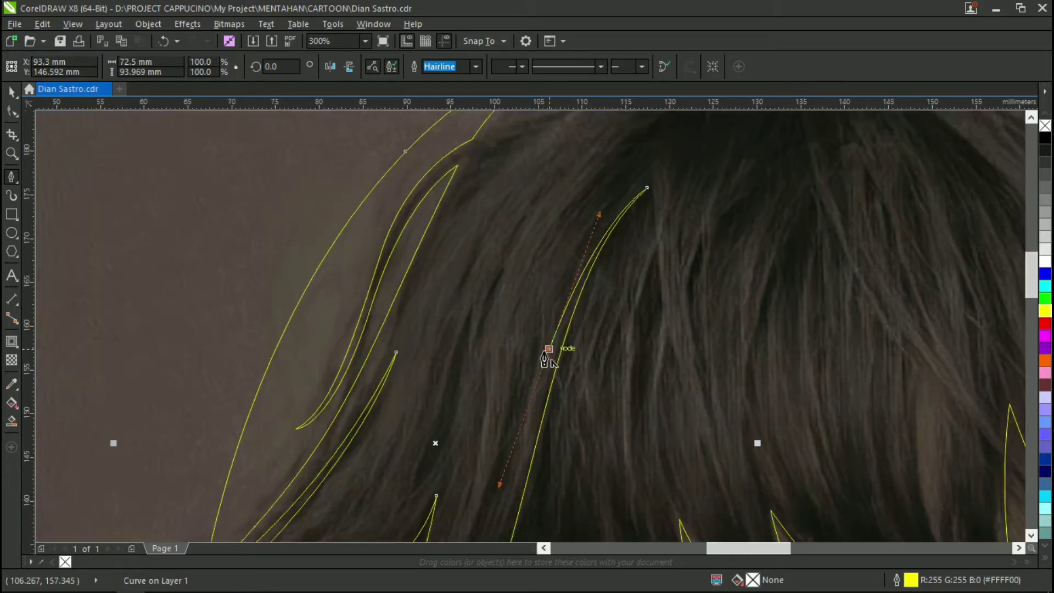
pyautogui.keyDown('alt'); pyautogui.click(549, 349); pyautogui.keyUp('alt')
pyautogui.scroll(2, 577, 289)
pyautogui.moveTo(661, 241); pyautogui.dragTo(731, 203)
pyautogui.keyDown('alt'); pyautogui.click(661, 240); pyautogui.keyUp('alt')
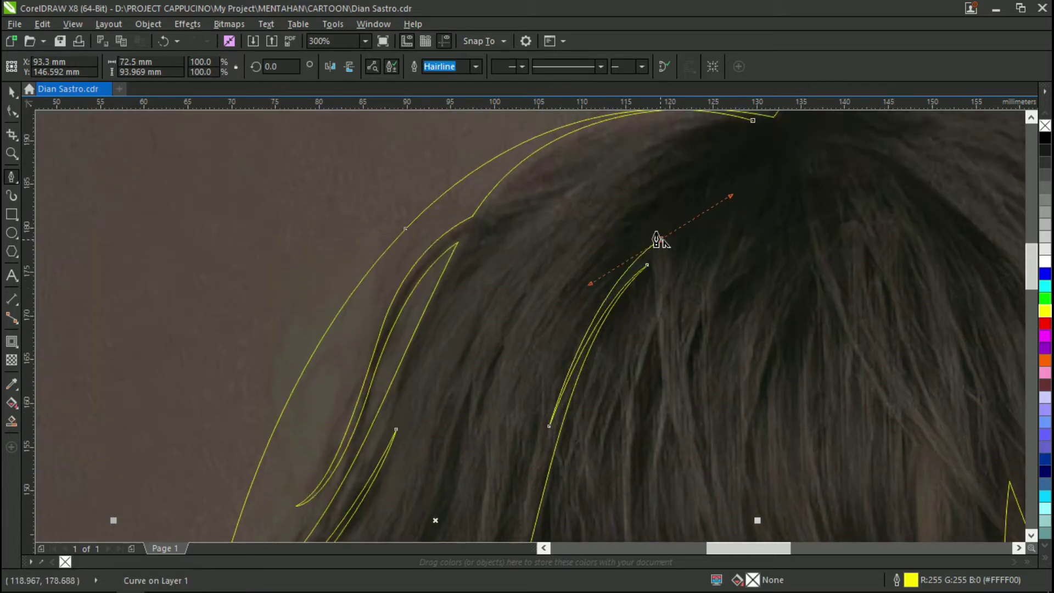
# Add a longer narrow gap rising to a third crown tip, and trace the strand's outer edge down to a low point.
pyautogui.scroll(-1, 589, 204)
pyautogui.moveTo(543, 364); pyautogui.dragTo(568, 317)
pyautogui.scroll(1, 569, 317)
pyautogui.moveTo(635, 244); pyautogui.dragTo(716, 211)
pyautogui.moveTo(500, 416); pyautogui.dragTo(454, 445)
pyautogui.scroll(2, 536, 360)
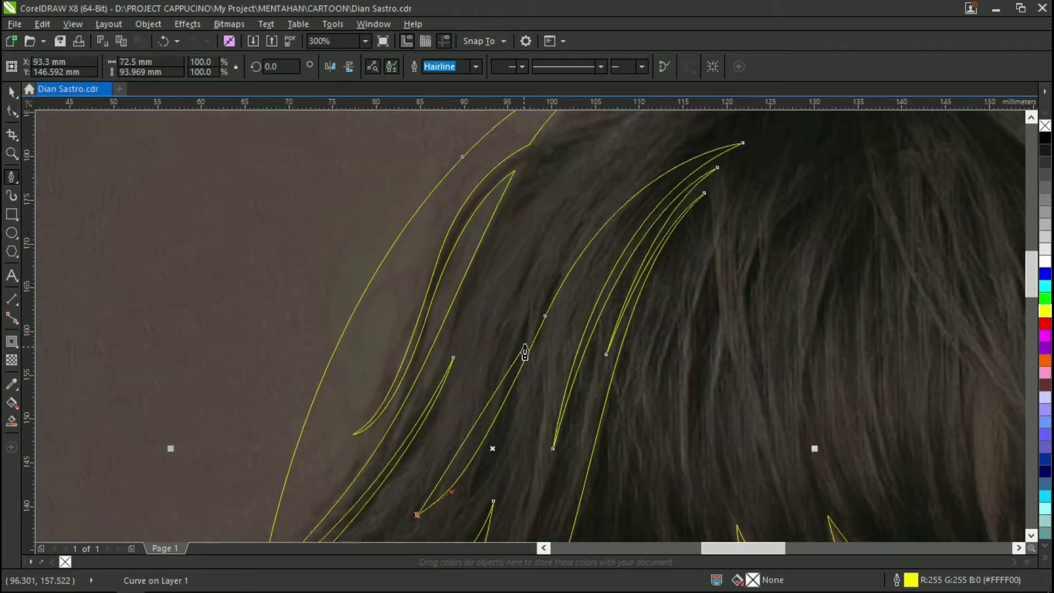
# Trace from the low point up to a fourth tip nearer the crown parting and back down to a short pointed notch.
pyautogui.moveTo(528, 332); pyautogui.dragTo(596, 190)
pyautogui.scroll(3, 742, 207)
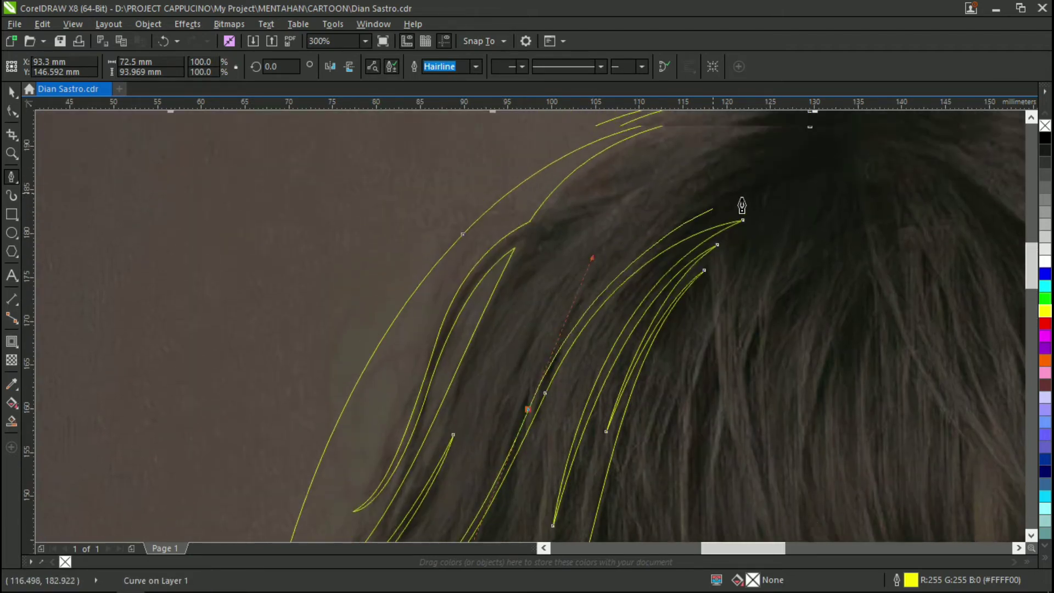
pyautogui.moveTo(776, 189); pyautogui.dragTo(844, 179)
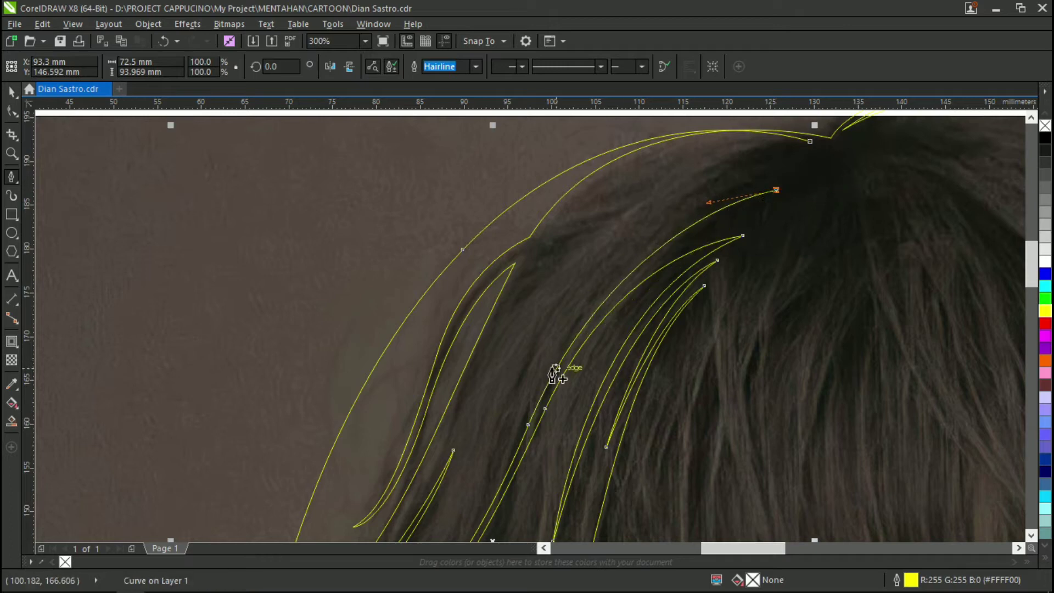
pyautogui.scroll(-1, 558, 372)
pyautogui.moveTo(532, 337); pyautogui.dragTo(451, 503)
pyautogui.scroll(2, 628, 278)
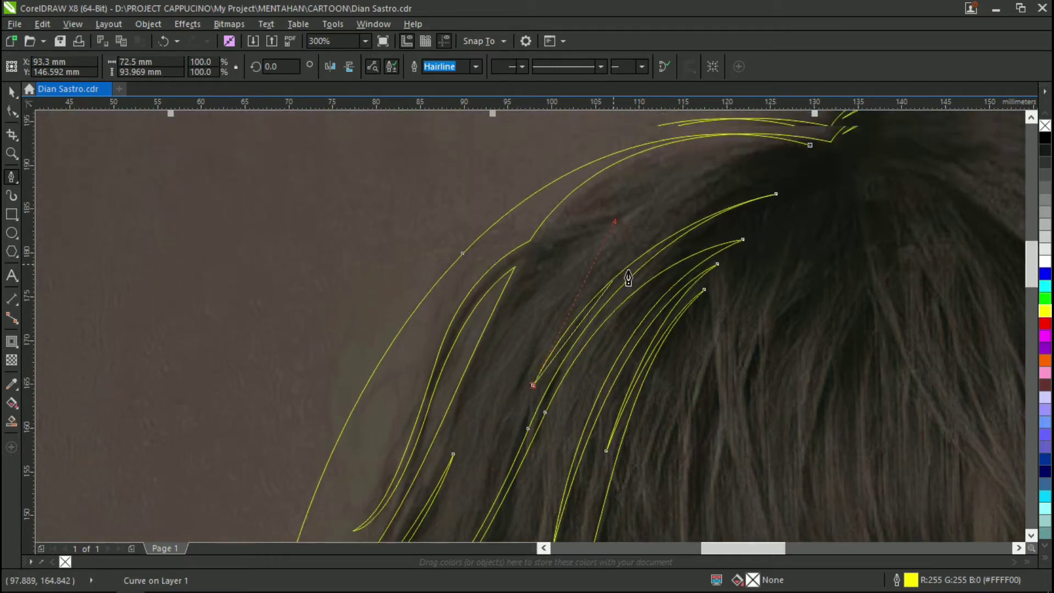
# Trace two more long curved strand tips toward the crown, with a low pointed notch between them and a higher notch after the second.
pyautogui.moveTo(776, 214); pyautogui.dragTo(949, 189)
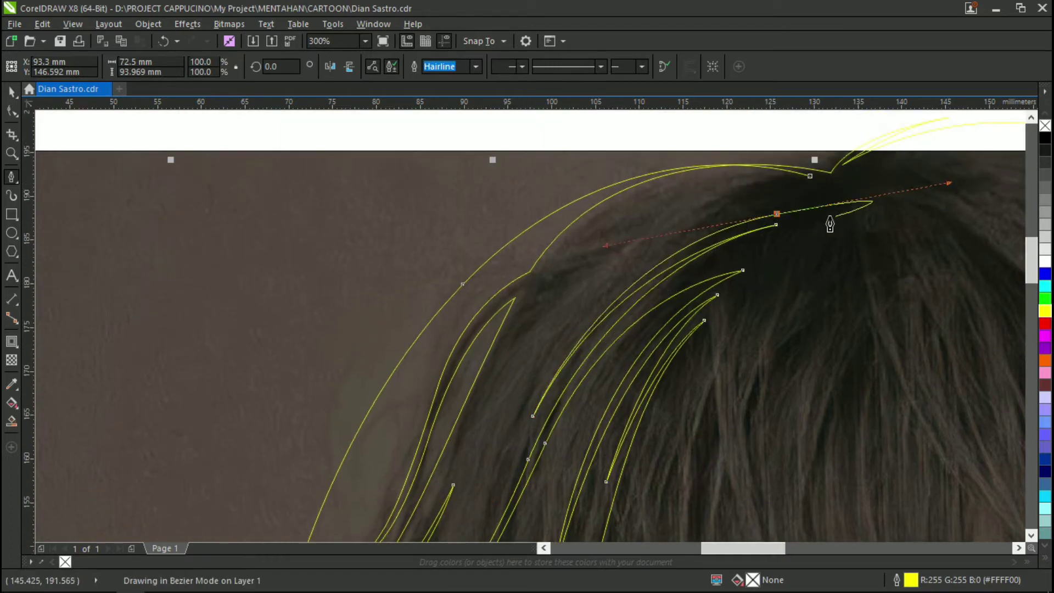
pyautogui.press('space')
pyautogui.scroll(-1, 571, 308)
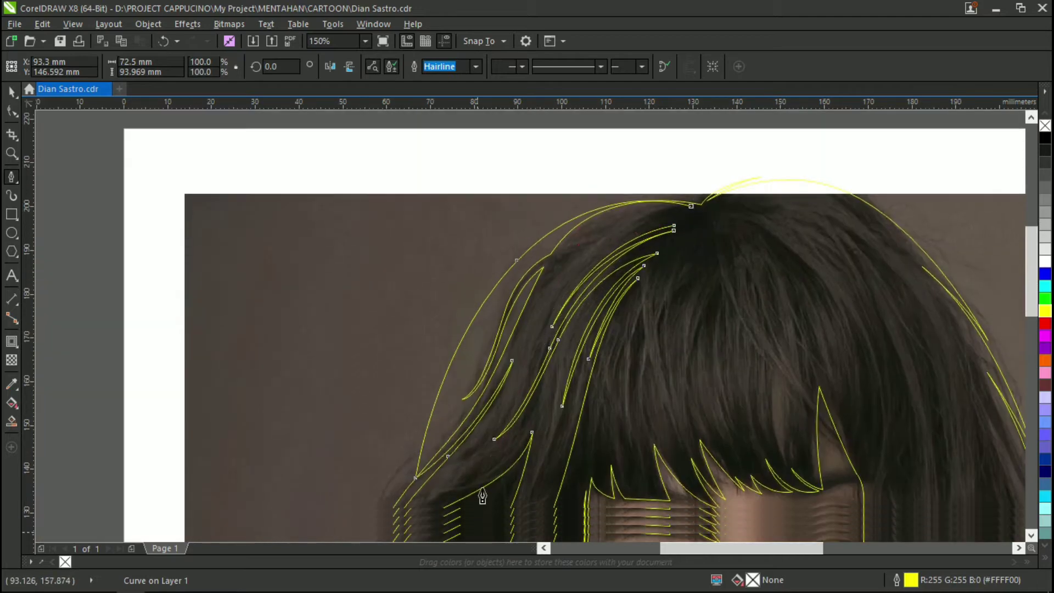
pyautogui.click(484, 487)
pyautogui.scroll(1, 686, 222)
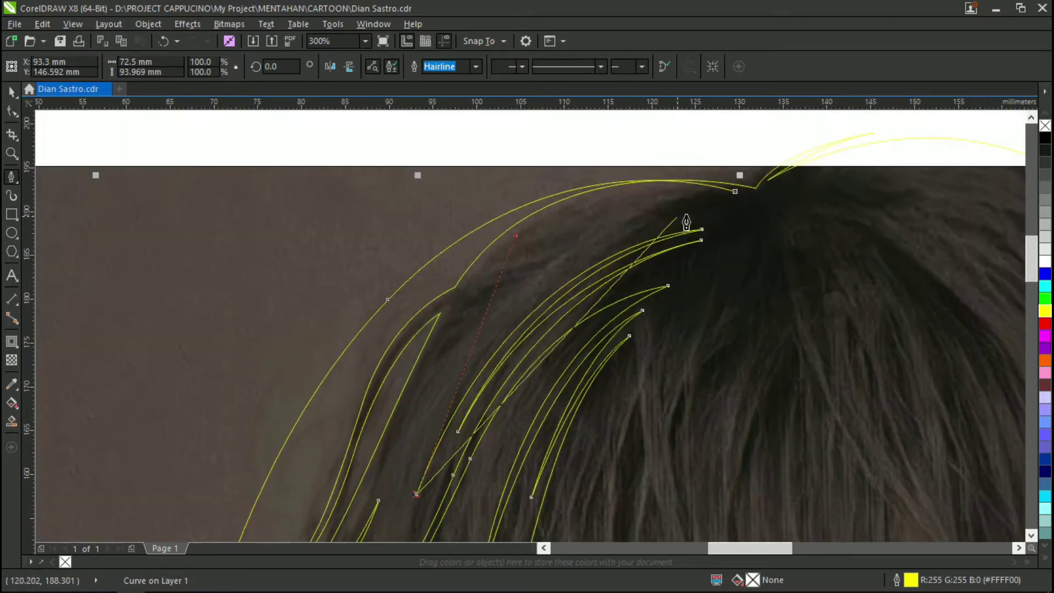
pyautogui.moveTo(714, 216)
pyautogui.mouseDown()
pyautogui.moveTo(864, 185)
pyautogui.moveTo(958, 185)
pyautogui.moveTo(713, 222)
pyautogui.mouseUp()
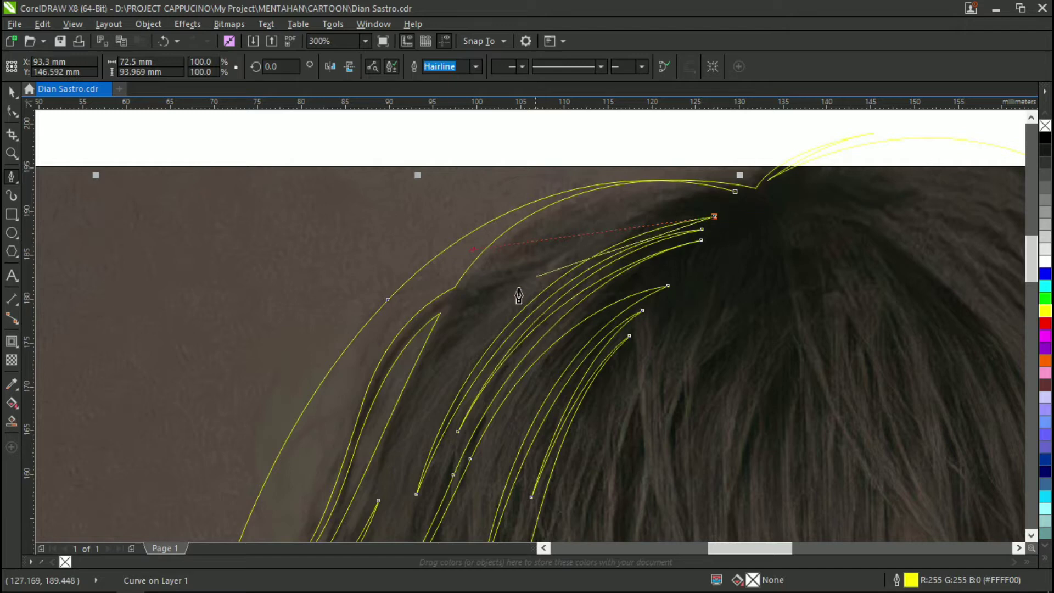
pyautogui.moveTo(515, 305); pyautogui.dragTo(425, 405)
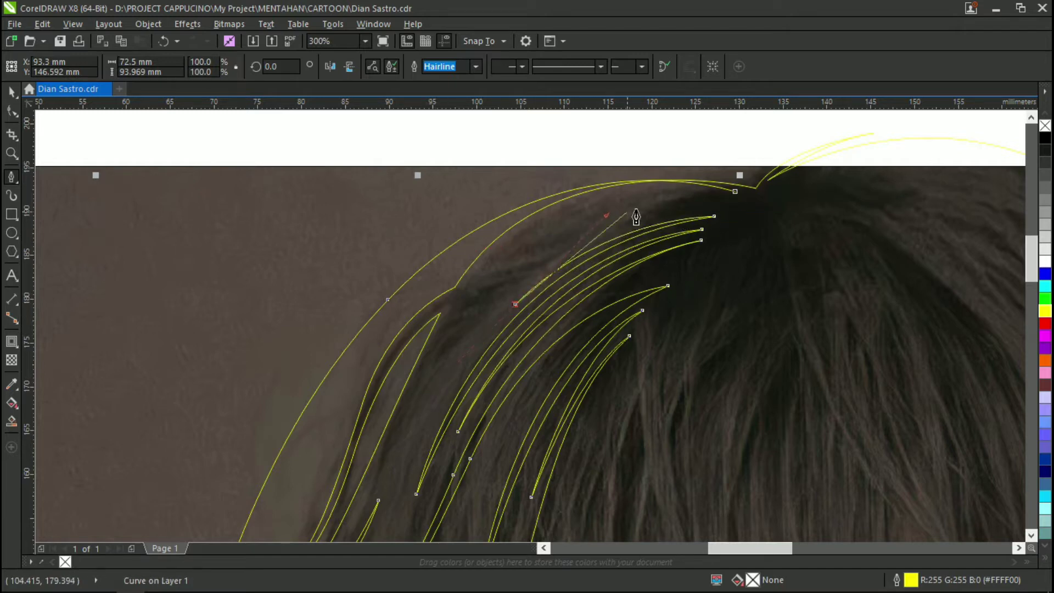
# Add one more narrow strand tip and notch below the outer hairline, and close the outline at its starting node beside the parting.
pyautogui.scroll(1, 659, 225)
pyautogui.moveTo(706, 239); pyautogui.dragTo(829, 239)
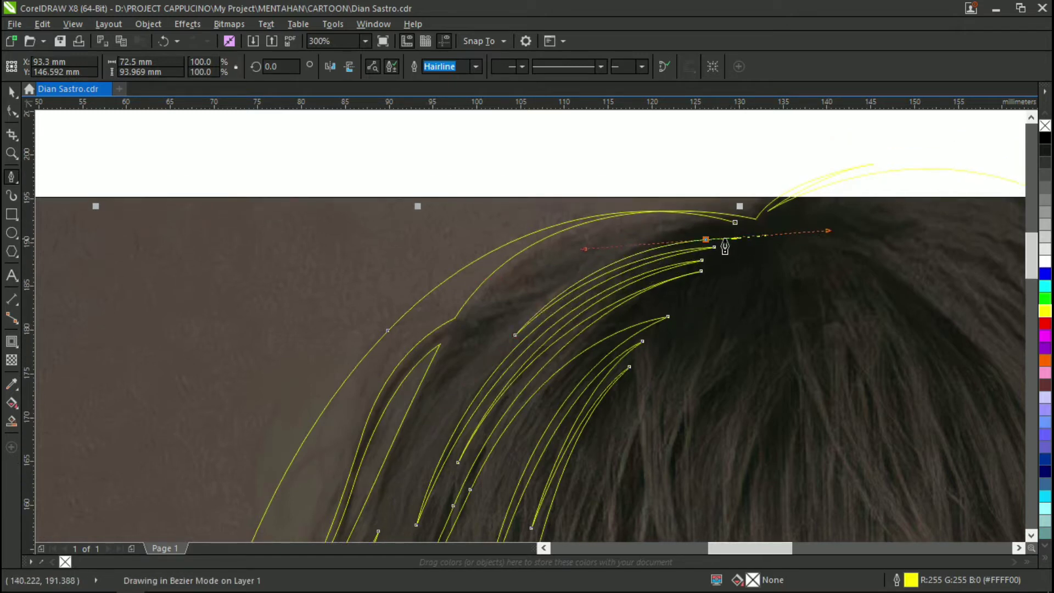
pyautogui.moveTo(725, 247); pyautogui.dragTo(707, 240)
pyautogui.moveTo(506, 309)
pyautogui.mouseDown()
pyautogui.moveTo(430, 384)
pyautogui.moveTo(505, 313)
pyautogui.mouseUp()
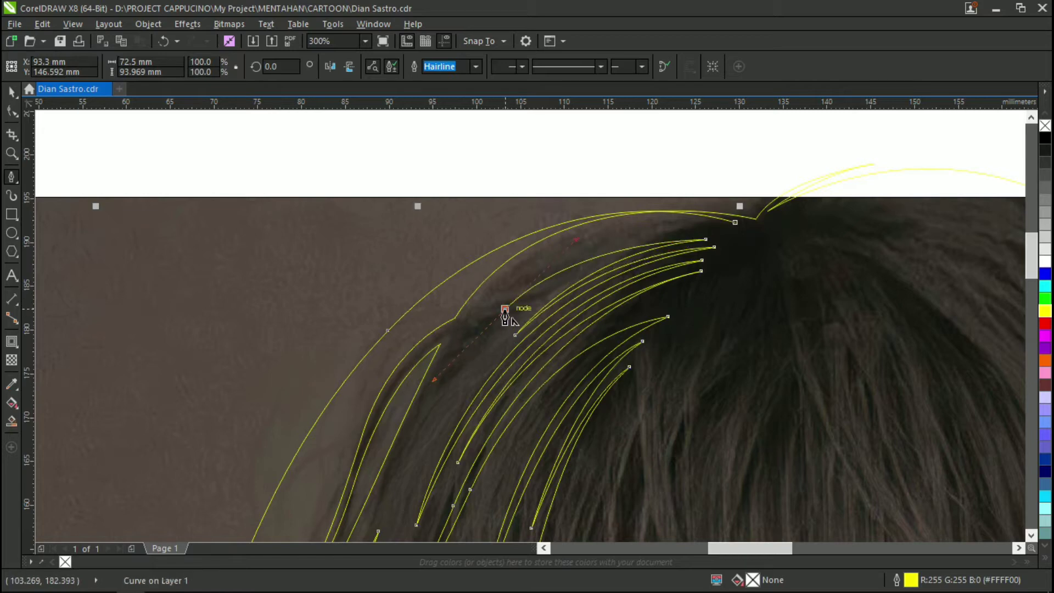
pyautogui.scroll(1, 631, 286)
pyautogui.moveTo(735, 253); pyautogui.dragTo(577, 257)
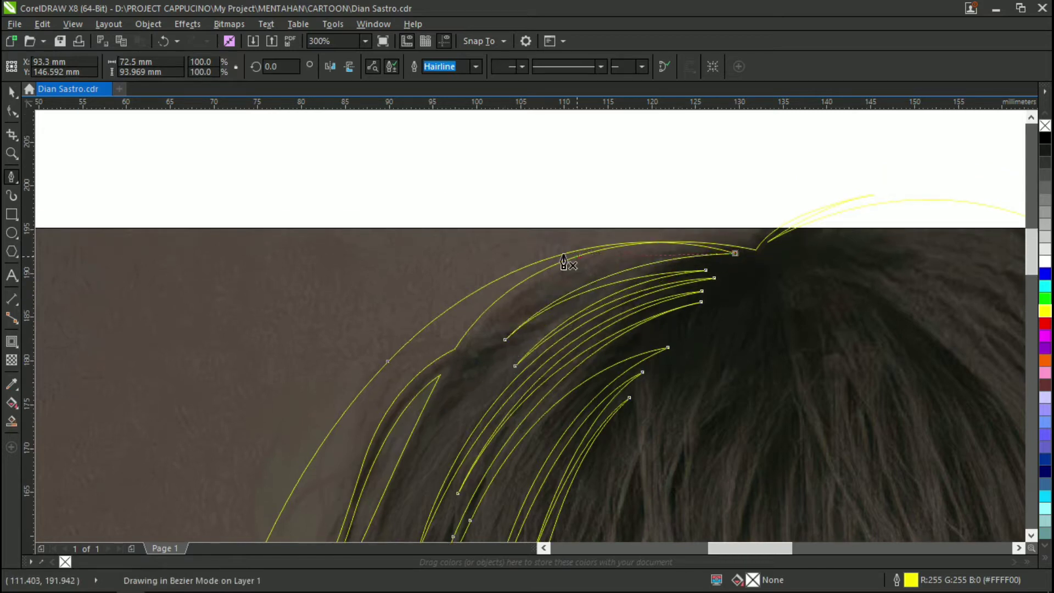
# Start a new outline at the lowest crown strand tip and curve it down to a point just above the fringe edge.
pyautogui.scroll(-1, 497, 254)
pyautogui.scroll(-1, 566, 325)
pyautogui.scroll(1, 566, 328)
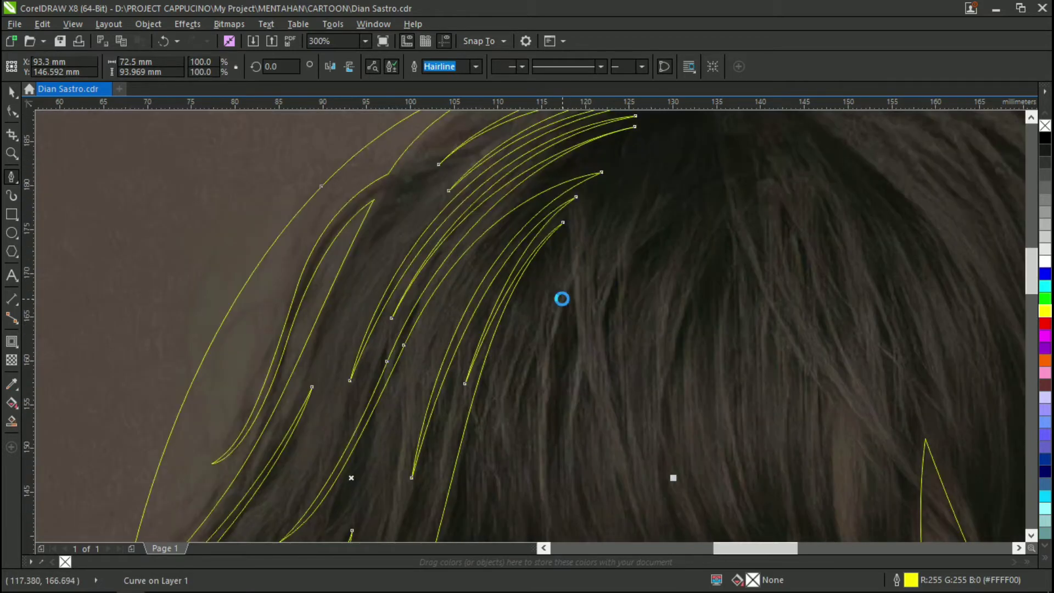
pyautogui.click(564, 225)
pyautogui.scroll(-1, 565, 229)
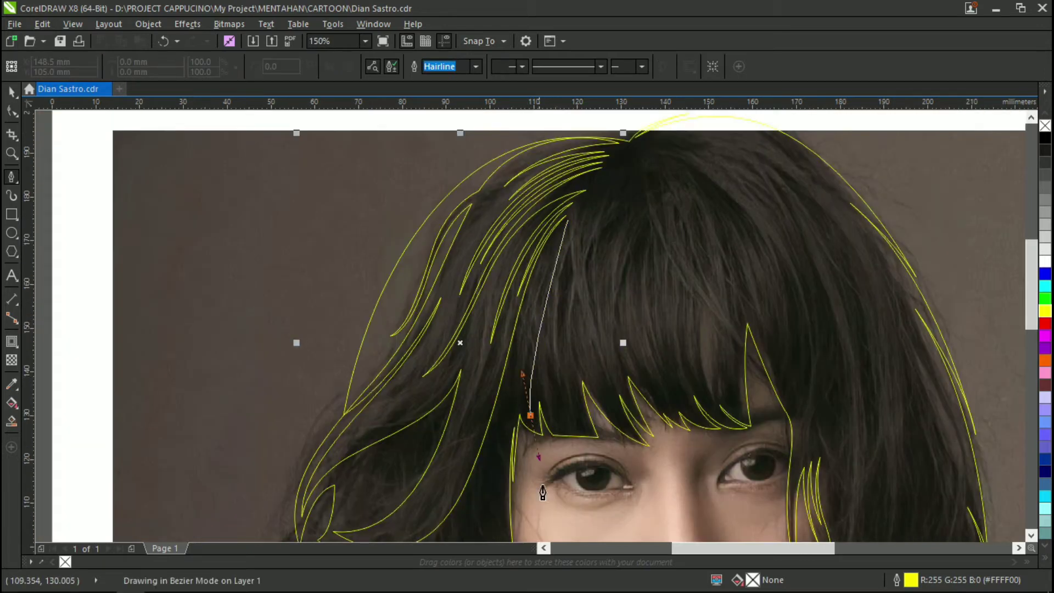
pyautogui.doubleClick(529, 422)
# Trace a short pointed gap up into the fringe and back down past the fringe edge to a rounded strand end over the eyelid.
pyautogui.scroll(1, 530, 402)
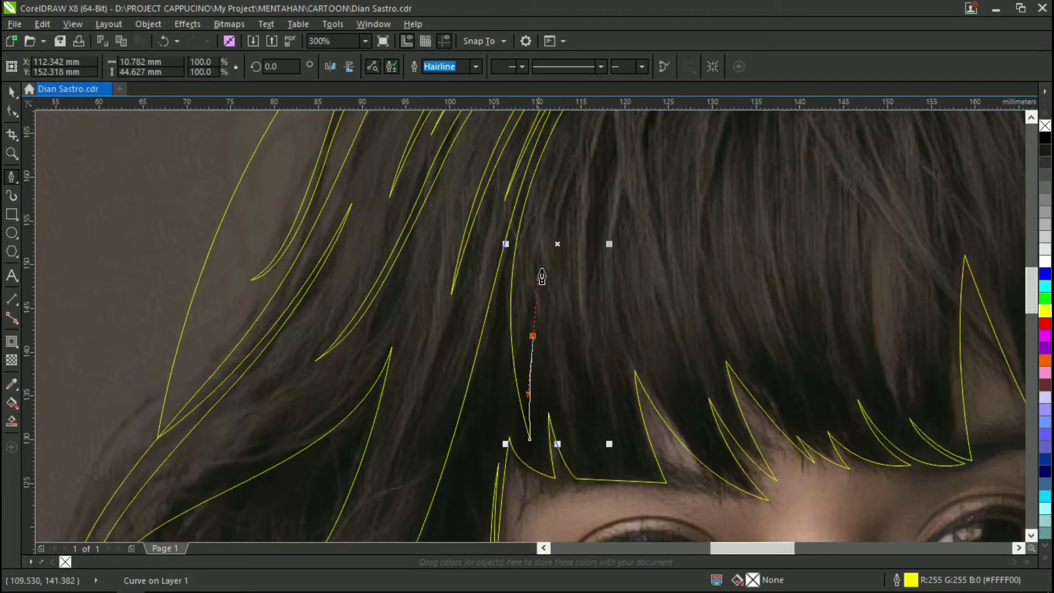
pyautogui.moveTo(541, 269); pyautogui.dragTo(540, 266)
pyautogui.keyDown('alt'); pyautogui.click(533, 335); pyautogui.keyUp('alt')
pyautogui.scroll(-1, 586, 457)
pyautogui.moveTo(633, 528); pyautogui.dragTo(634, 509)
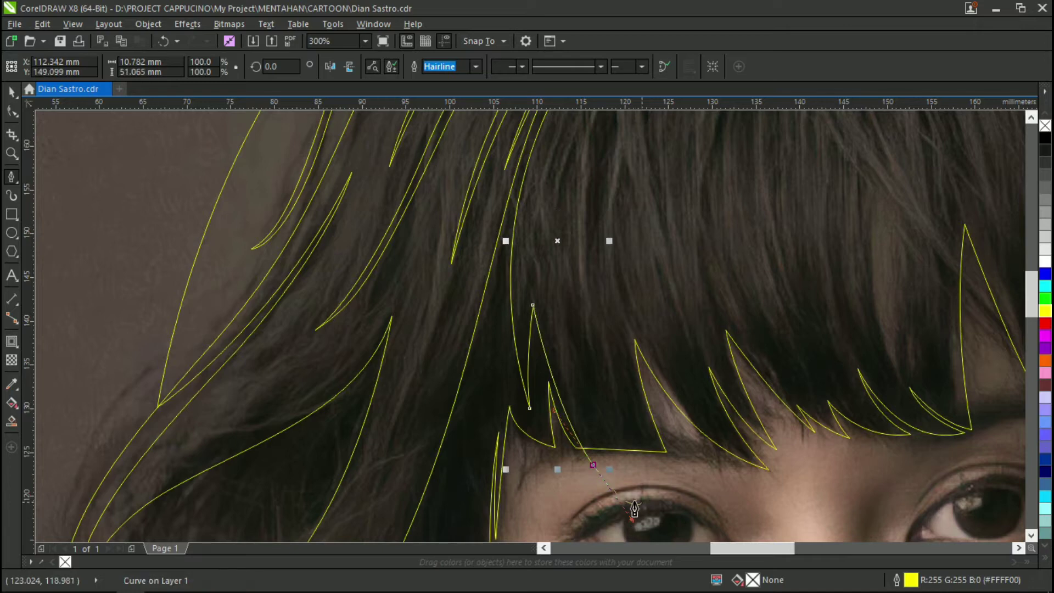
pyautogui.click(613, 466)
# Trace a second pointed gap up into the fringe and bring the next strand down to a rounded end over the eye.
pyautogui.scroll(2, 596, 406)
pyautogui.moveTo(575, 330); pyautogui.dragTo(580, 235)
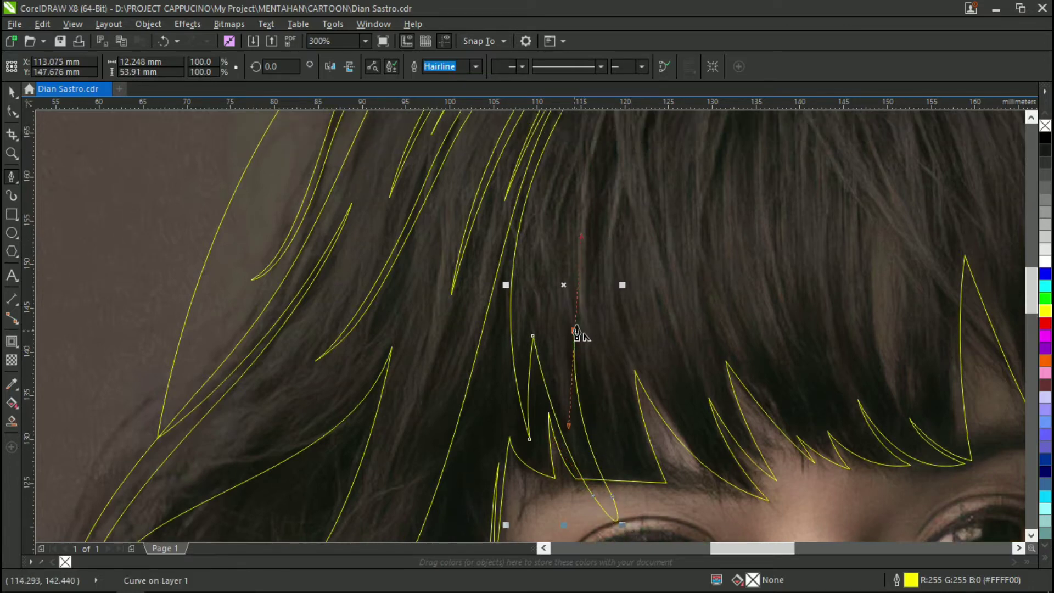
pyautogui.keyDown('alt'); pyautogui.click(574, 330); pyautogui.keyUp('alt')
pyautogui.scroll(-5, 628, 437)
pyautogui.moveTo(628, 422); pyautogui.dragTo(680, 514)
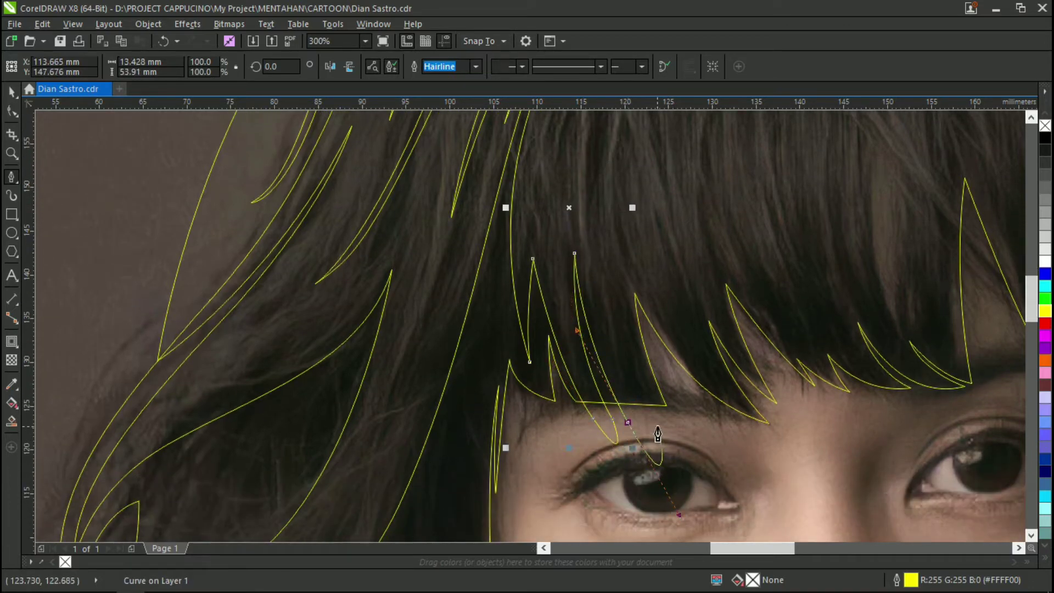
pyautogui.click(657, 424)
# Add a third, lower fringe gap, extend its strand below the fringe edge, and angle the path up to the inner brow.
pyautogui.scroll(2, 627, 365)
pyautogui.moveTo(621, 336); pyautogui.dragTo(610, 265)
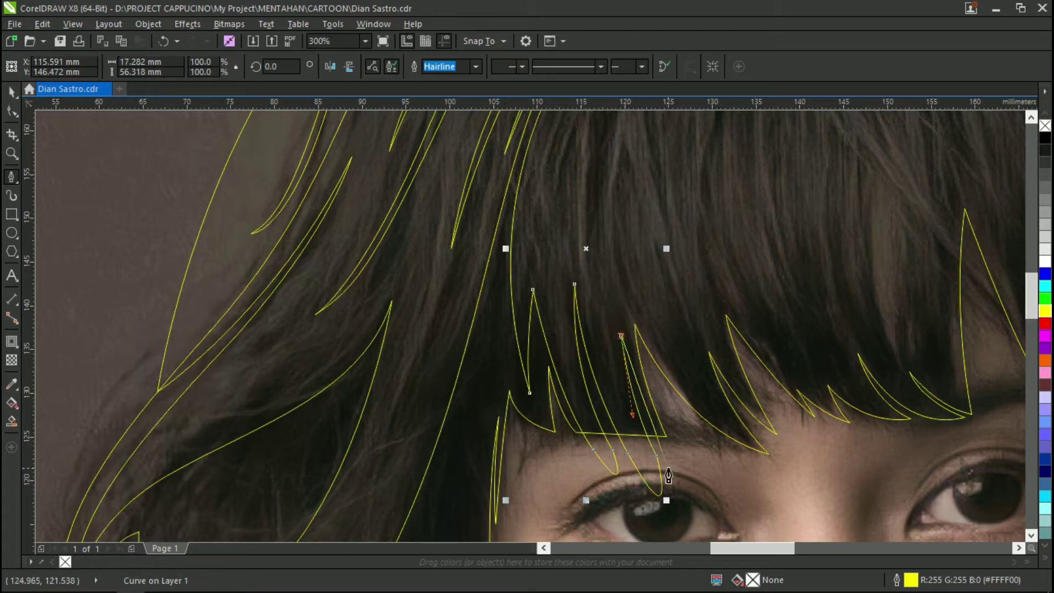
pyautogui.moveTo(668, 467); pyautogui.dragTo(692, 512)
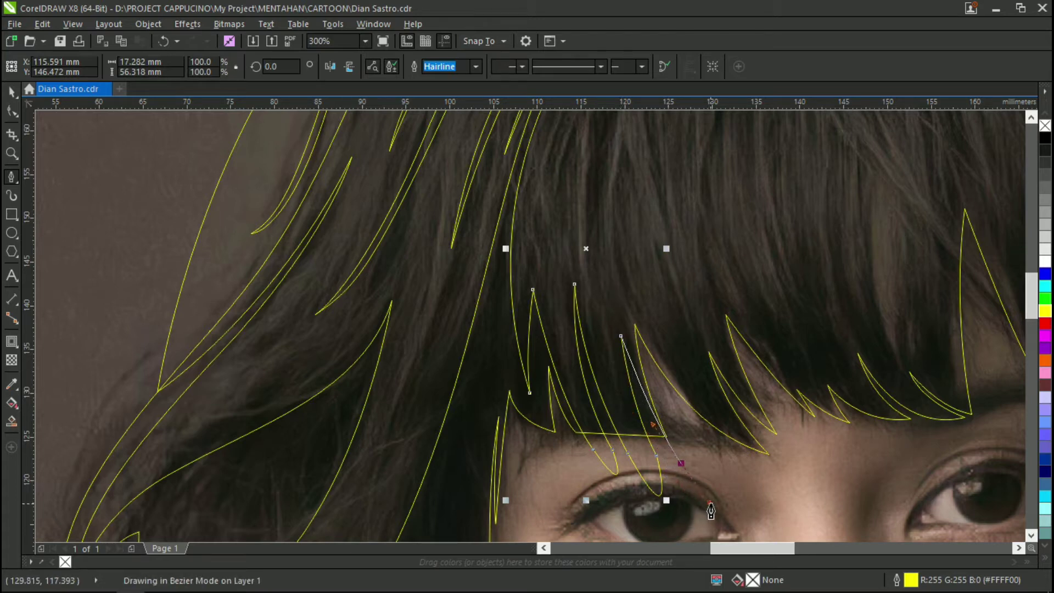
pyautogui.scroll(2, 657, 471)
pyautogui.scroll(-2, 565, 440)
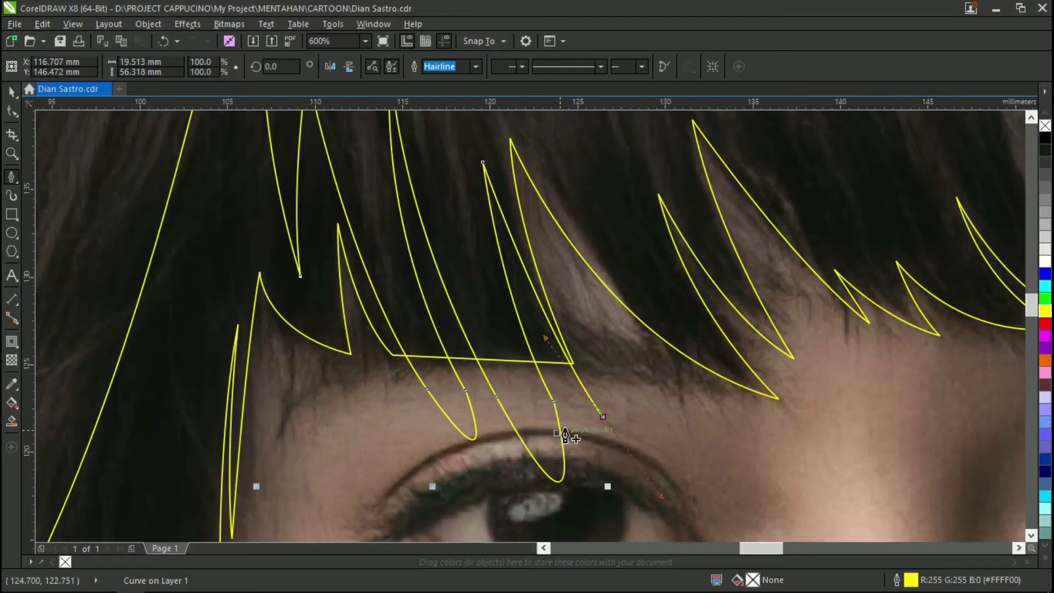
pyautogui.scroll(1, 607, 437)
pyautogui.scroll(-1, 604, 449)
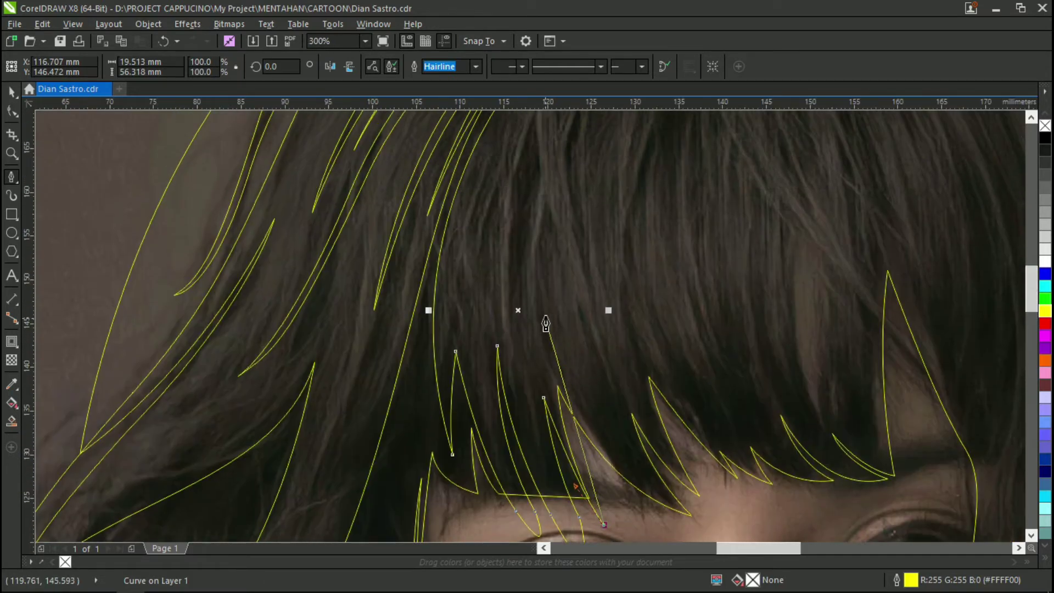
pyautogui.click(625, 492)
# Trace two taller pointed gaps into the fringe, ending each in a sharp strand point near the inner end of the brow.
pyautogui.moveTo(542, 296); pyautogui.dragTo(536, 171)
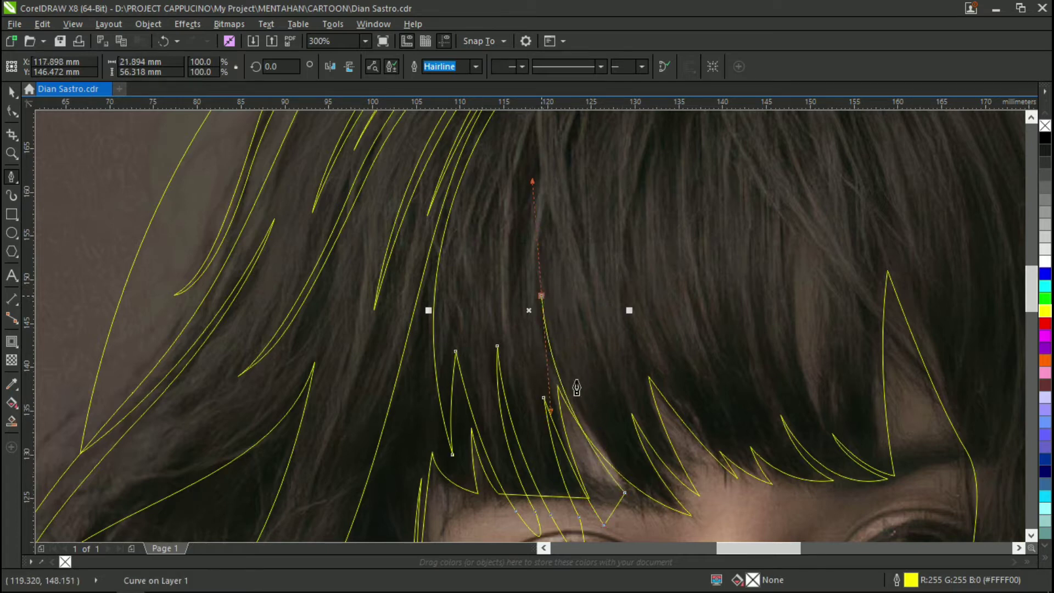
pyautogui.scroll(-2, 582, 393)
pyautogui.scroll(-1, 774, 511)
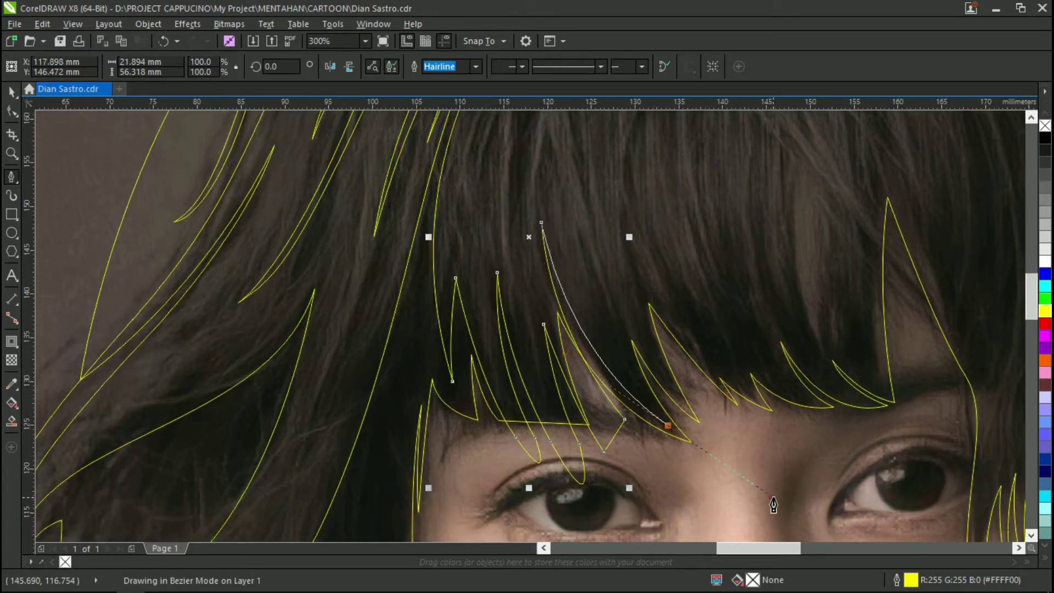
pyautogui.keyDown('alt'); pyautogui.click(668, 426); pyautogui.keyUp('alt')
pyautogui.scroll(3, 612, 354)
pyautogui.moveTo(584, 294); pyautogui.dragTo(574, 162)
pyautogui.moveTo(668, 459); pyautogui.dragTo(741, 490)
# Trace the highest fringe gap up toward the forehead hair and back down to a sharp point above the nose bridge.
pyautogui.scroll(-2, 720, 518)
pyautogui.scroll(3, 643, 373)
pyautogui.moveTo(623, 286); pyautogui.dragTo(632, 166)
pyautogui.scroll(-1, 626, 297)
pyautogui.moveTo(709, 439); pyautogui.dragTo(790, 516)
# Add a shorter pointed gap in the middle of the fringe and curve the strand down to a sharp point at the fringe edge.
pyautogui.moveTo(655, 317); pyautogui.dragTo(641, 247)
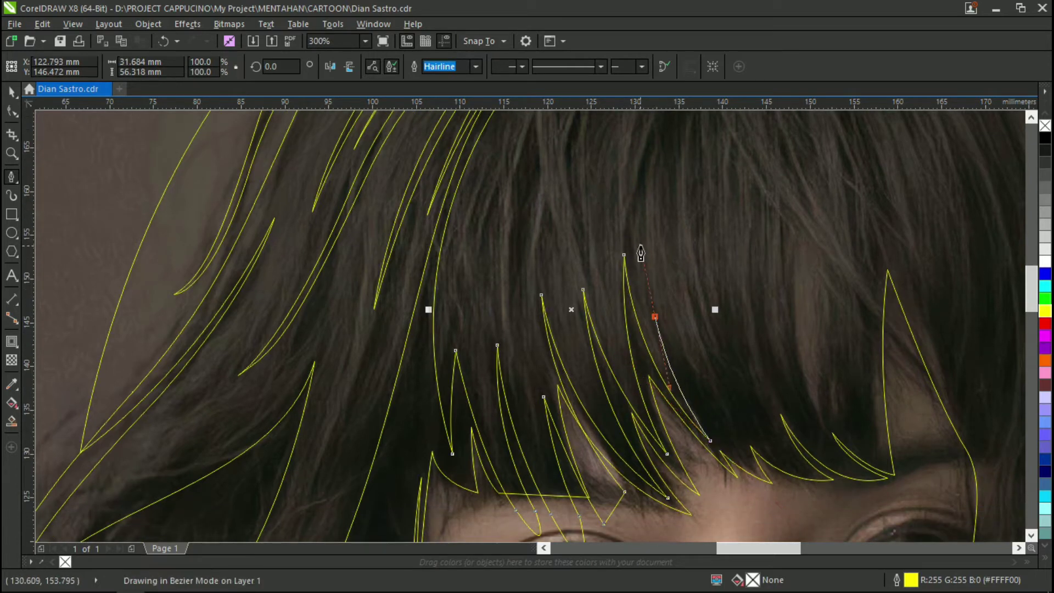
pyautogui.keyDown('alt'); pyautogui.click(655, 317); pyautogui.keyUp('alt')
pyautogui.scroll(-1, 739, 440)
pyautogui.moveTo(750, 435); pyautogui.dragTo(784, 473)
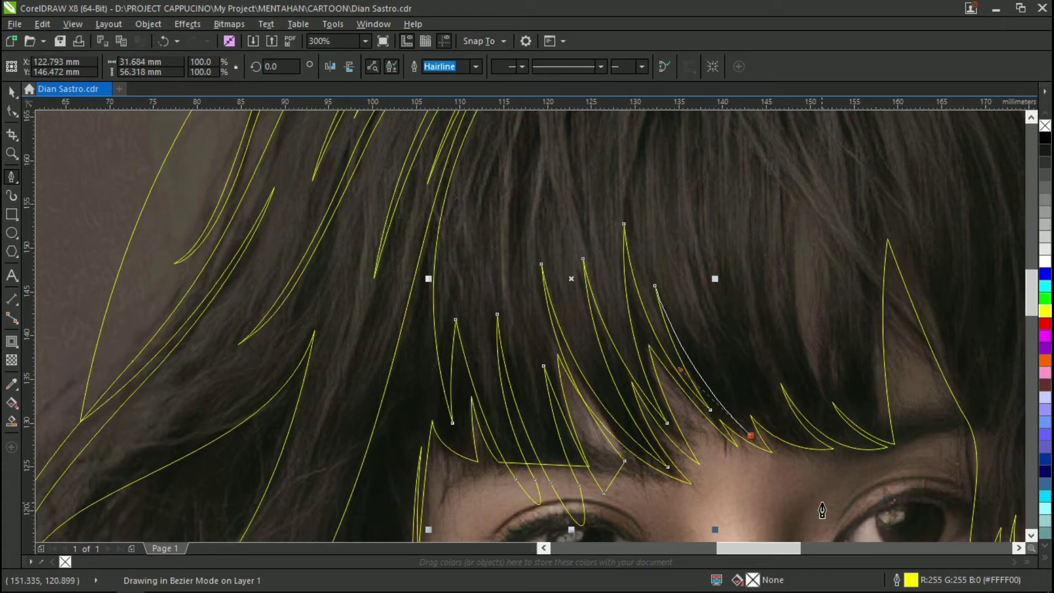
pyautogui.keyDown('alt'); pyautogui.click(750, 436); pyautogui.keyUp('alt')
# Trace a tall curved gap past the fringe's middle and sweep its strand down to a point between the brows.
pyautogui.scroll(2, 710, 348)
pyautogui.moveTo(688, 295); pyautogui.dragTo(686, 209)
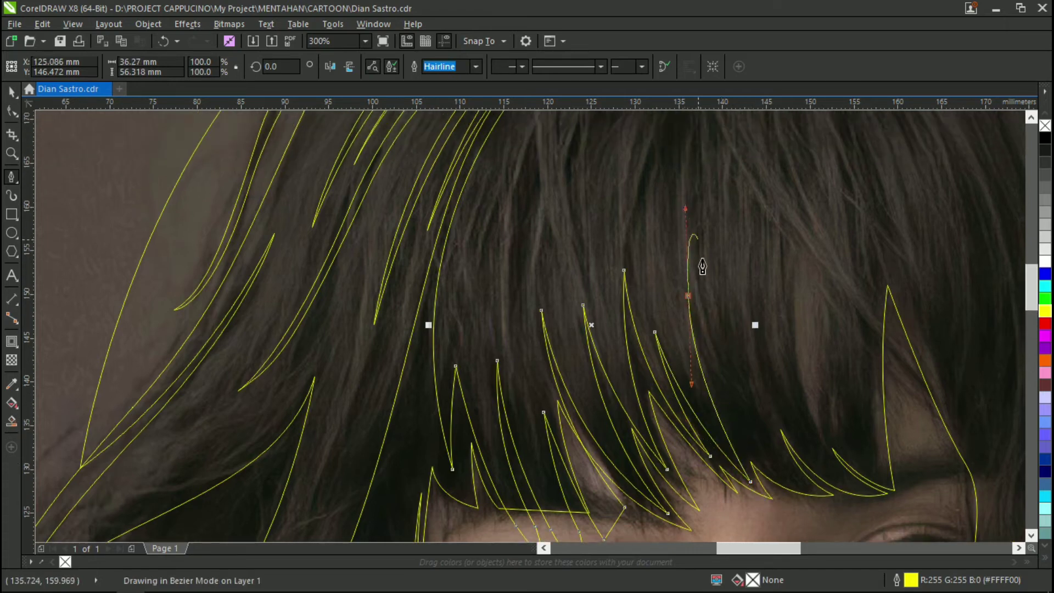
pyautogui.keyDown('alt'); pyautogui.click(688, 296); pyautogui.keyUp('alt')
pyautogui.scroll(-1, 692, 305)
pyautogui.moveTo(806, 461); pyautogui.dragTo(906, 510)
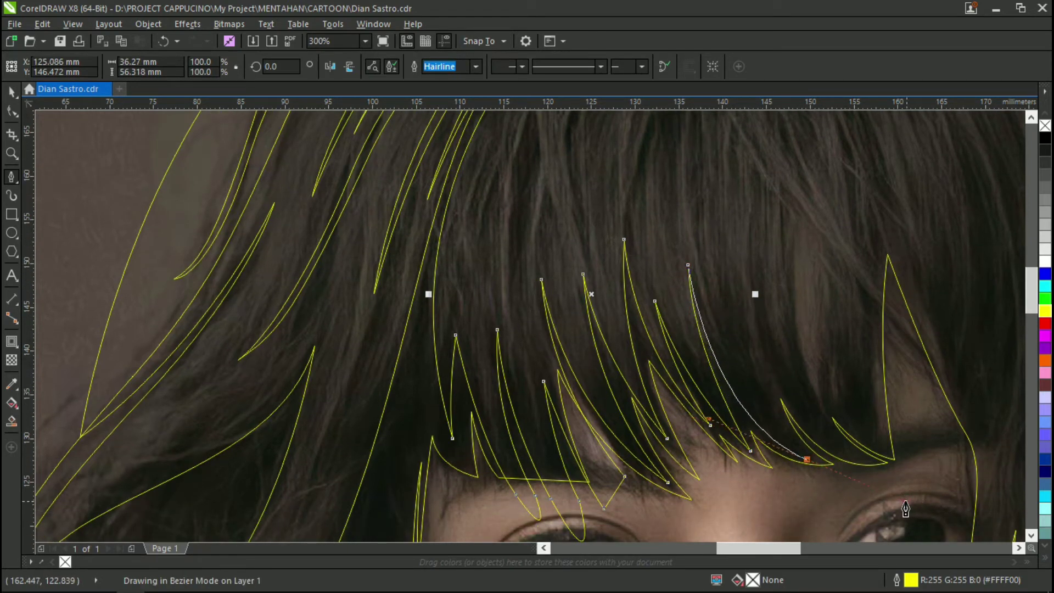
pyautogui.keyDown('alt'); pyautogui.click(807, 460); pyautogui.keyUp('alt')
# Trace the next curved fringe gap and sweep its strand down to a sharp point near the start of the second brow.
pyautogui.scroll(3, 790, 429)
pyautogui.moveTo(746, 359); pyautogui.dragTo(745, 247)
pyautogui.keyDown('alt'); pyautogui.click(747, 358); pyautogui.keyUp('alt')
pyautogui.scroll(-4, 787, 455)
pyautogui.moveTo(861, 474); pyautogui.dragTo(961, 503)
pyautogui.keyDown('alt'); pyautogui.click(861, 474); pyautogui.keyUp('alt')
# Trace a tall gap beside the light forehead patch and bring the last fringe strand down to a corner at the fringe edge.
pyautogui.scroll(3, 861, 483)
pyautogui.moveTo(786, 335); pyautogui.dragTo(802, 186)
pyautogui.scroll(-4, 829, 477)
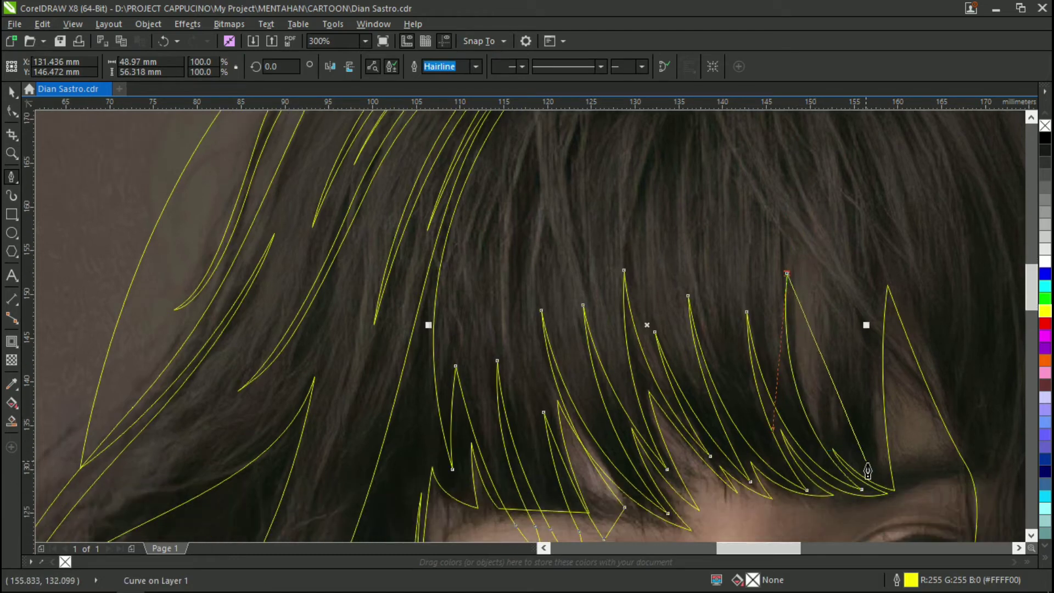
pyautogui.moveTo(878, 475); pyautogui.dragTo(967, 503)
pyautogui.keyDown('alt'); pyautogui.click(877, 424); pyautogui.keyUp('alt')
# Trace the far edge of the fringe from its lower corner up along the outer strands to a pointed tip at the crown.
pyautogui.scroll(1, 869, 406)
pyautogui.scroll(3, 869, 406)
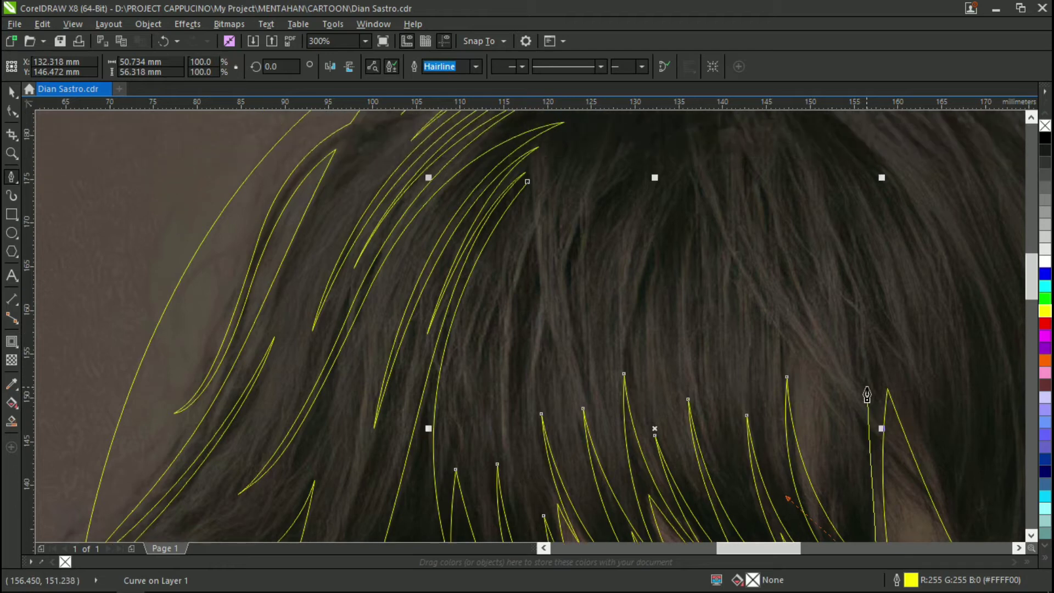
pyautogui.scroll(2, 889, 282)
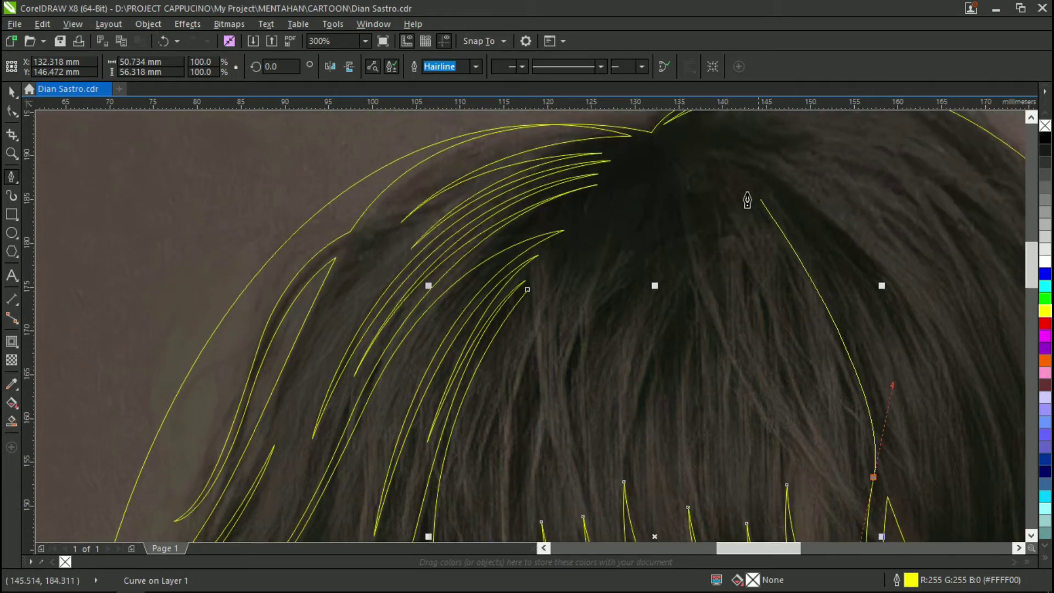
pyautogui.moveTo(738, 185); pyautogui.dragTo(640, 146)
pyautogui.keyDown('alt'); pyautogui.click(738, 185); pyautogui.keyUp('alt')
# Trace a long narrow curved gap down from the crown tip to a sharp point and back up to a second tip beside it.
pyautogui.scroll(-2, 837, 336)
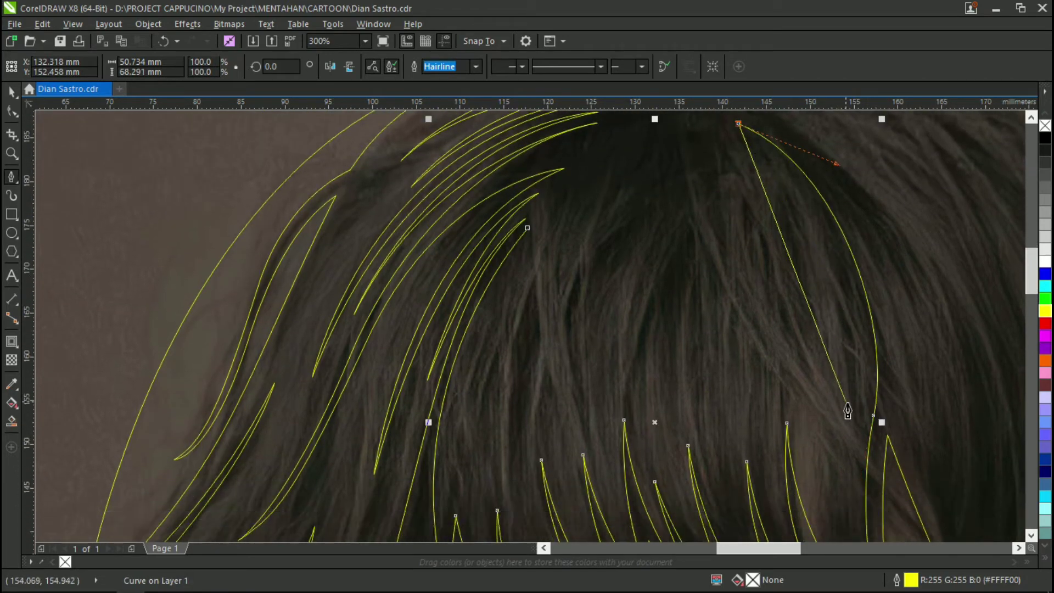
pyautogui.moveTo(849, 405); pyautogui.dragTo(824, 517)
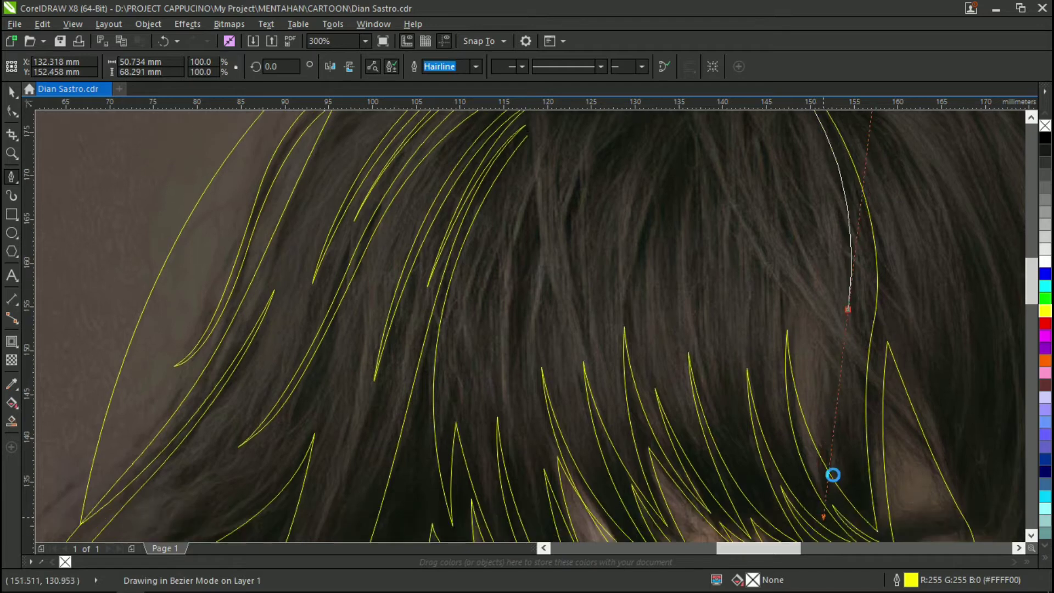
pyautogui.keyDown('alt'); pyautogui.click(848, 311); pyautogui.keyUp('alt')
pyautogui.scroll(3, 823, 246)
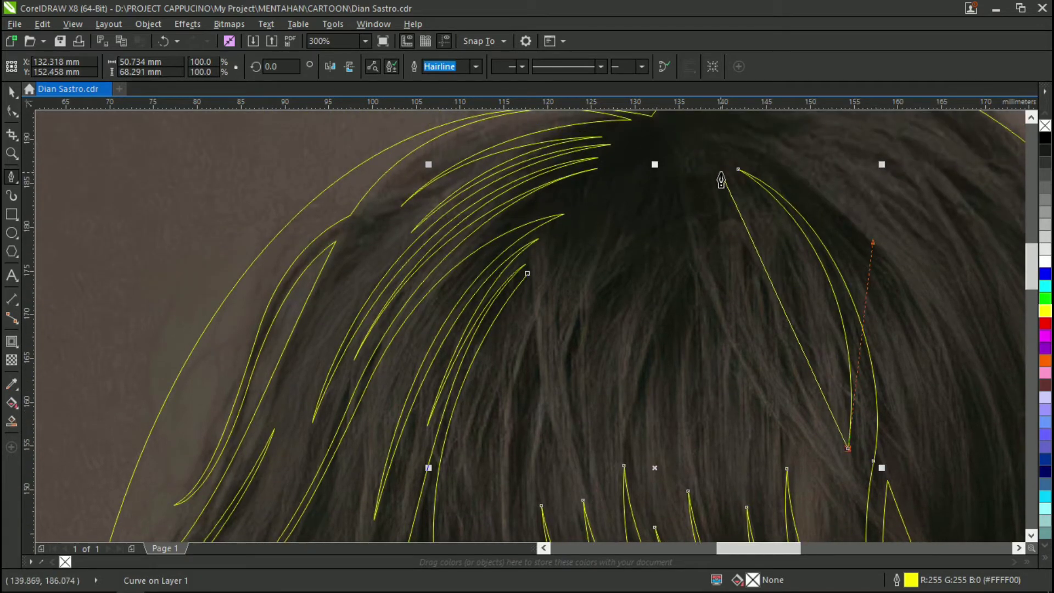
pyautogui.moveTo(721, 170); pyautogui.dragTo(573, 151)
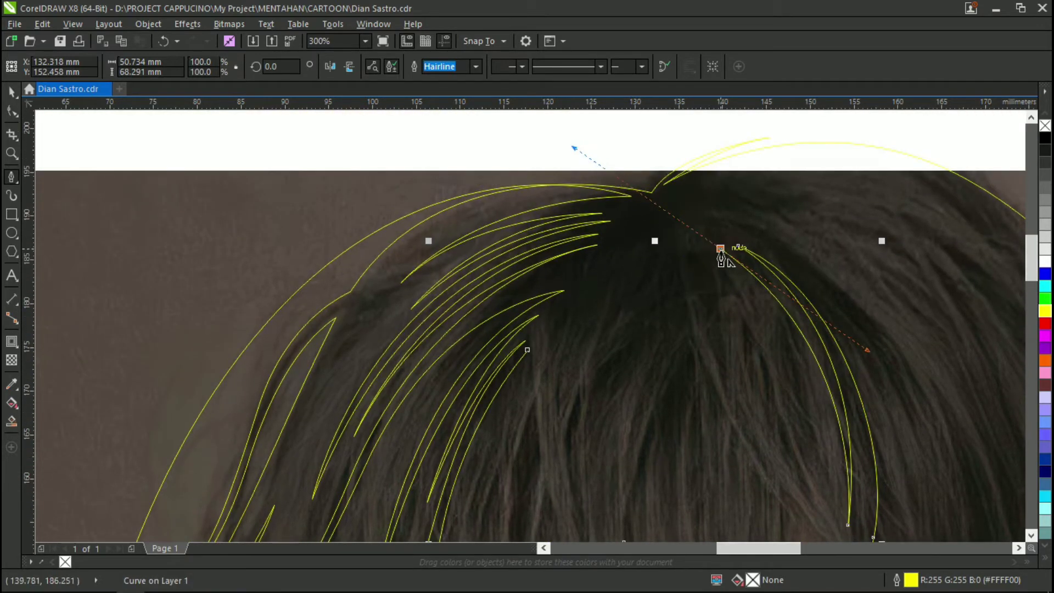
# Trace a shorter narrow gap down from the second crown tip and back up to a third tip closer to the parting.
pyautogui.scroll(-1, 658, 284)
pyautogui.scroll(1, 741, 383)
pyautogui.moveTo(740, 378); pyautogui.dragTo(736, 516)
pyautogui.scroll(1, 686, 275)
pyautogui.moveTo(629, 190); pyautogui.dragTo(538, 131)
# Trace a slanted gap from the third crown tip down to a point above the forehead patch and up to a fourth tip.
pyautogui.scroll(-1, 706, 377)
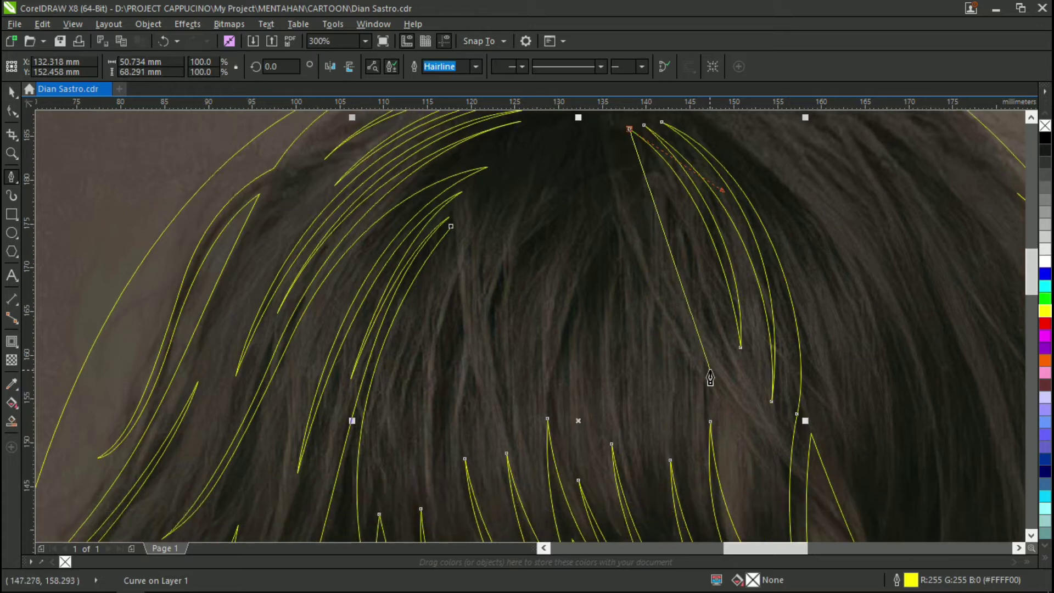
pyautogui.moveTo(708, 374); pyautogui.dragTo(784, 489)
pyautogui.scroll(1, 712, 377)
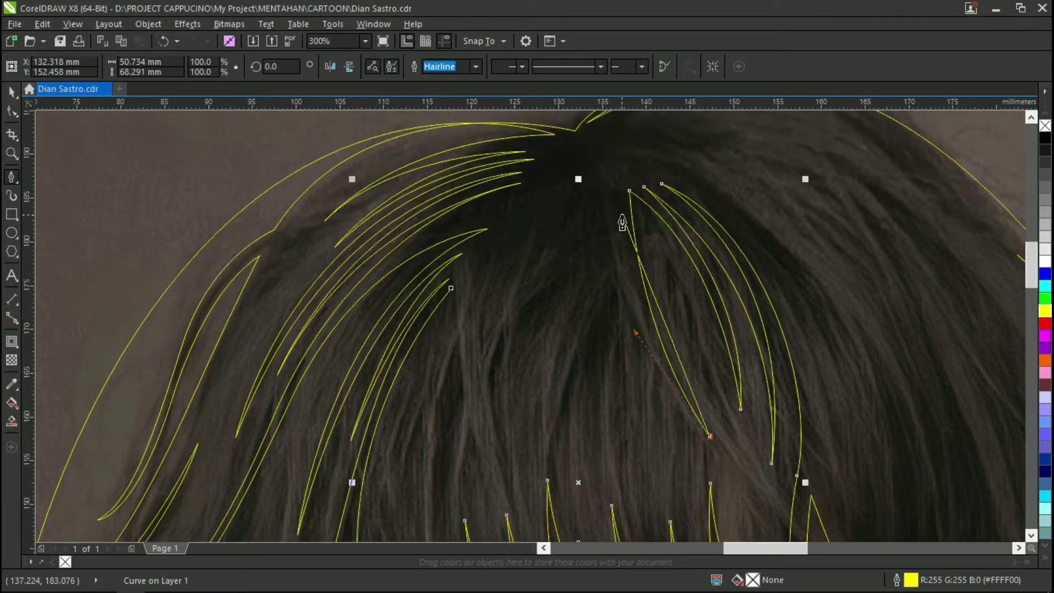
pyautogui.moveTo(622, 213); pyautogui.dragTo(618, 141)
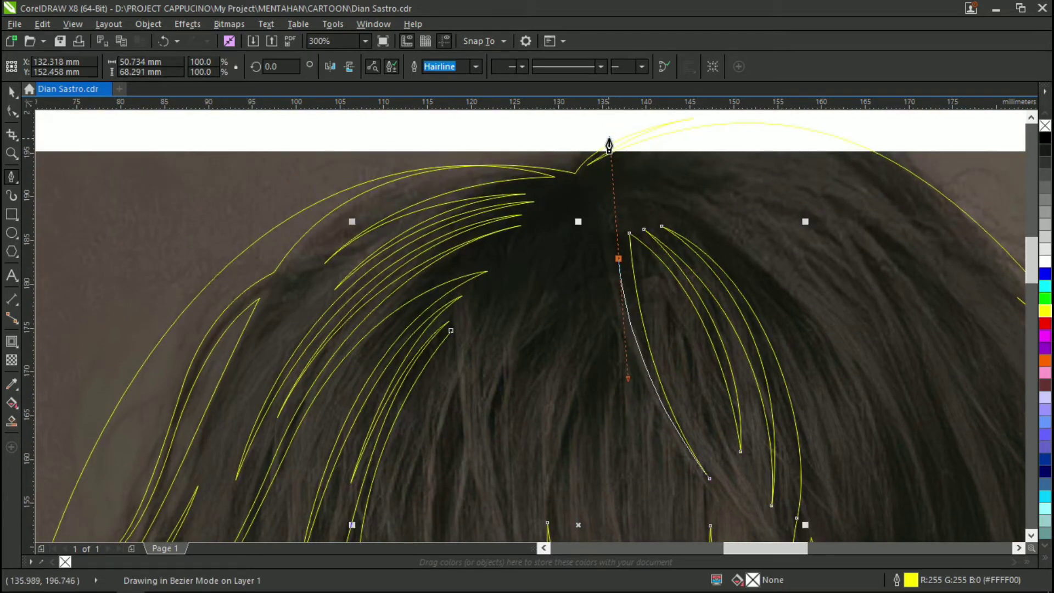
pyautogui.scroll(-2, 610, 389)
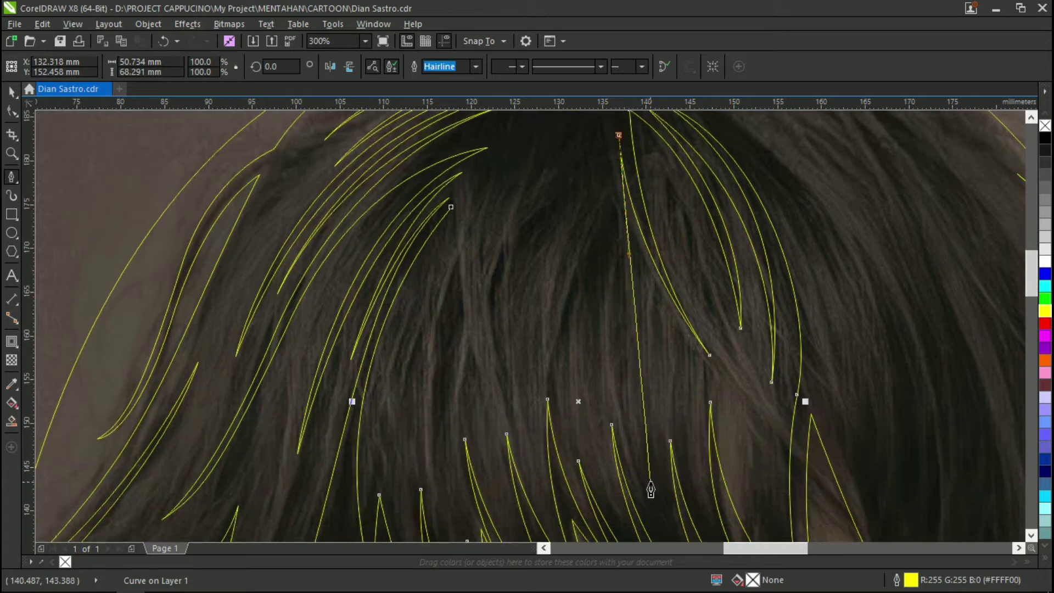
# Trace a long narrow gap from the crown tip down to a point among the fringe strands and up to a fifth tip.
pyautogui.scroll(-2, 650, 489)
pyautogui.scroll(1, 645, 447)
pyautogui.moveTo(644, 441); pyautogui.dragTo(689, 519)
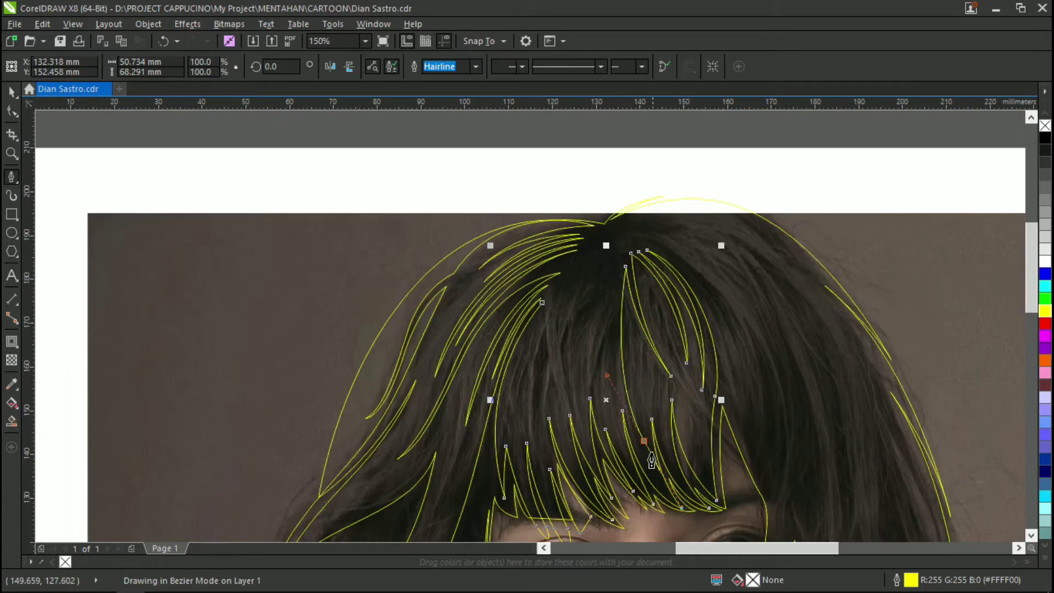
pyautogui.scroll(1, 618, 383)
pyautogui.moveTo(619, 307); pyautogui.dragTo(622, 270)
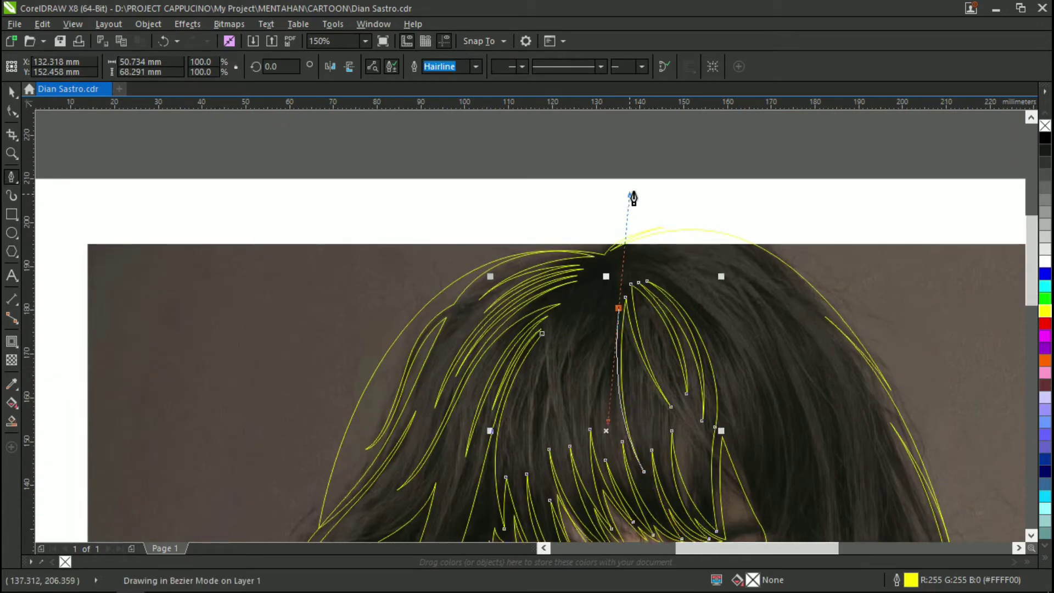
# Trace a thin, nearly vertical gap from the fifth tip down to mid-fringe and up to a sixth tip under the parting.
pyautogui.scroll(2, 620, 316)
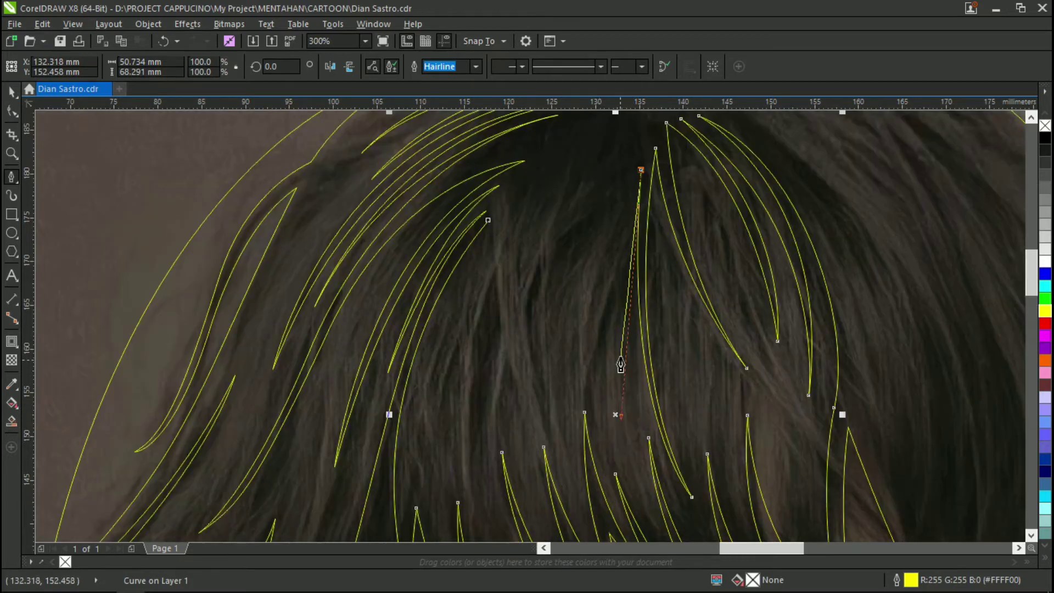
pyautogui.scroll(3, 598, 337)
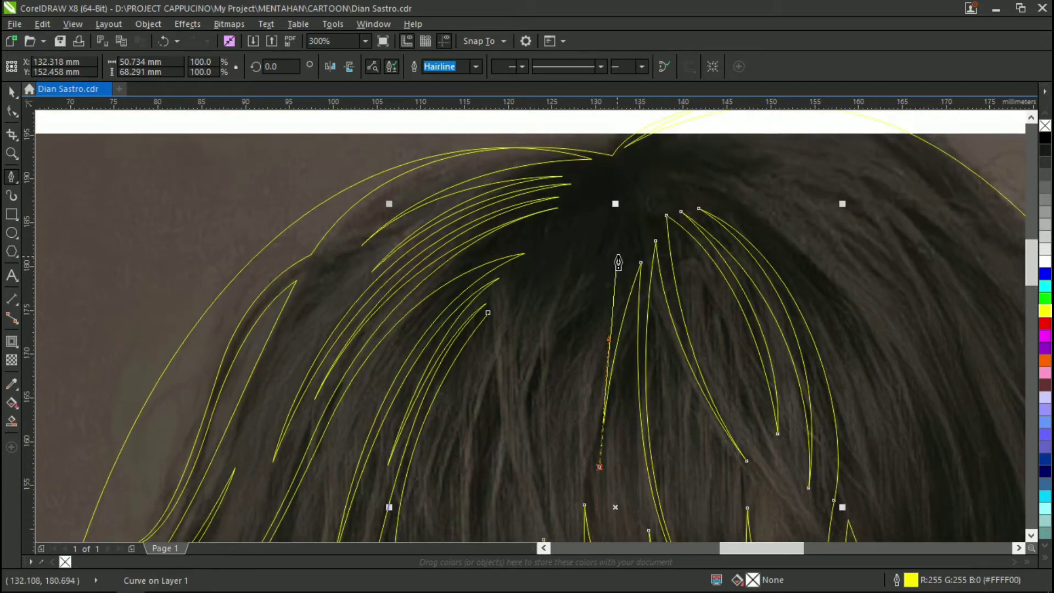
pyautogui.moveTo(634, 244); pyautogui.dragTo(680, 155)
# Trace a curved gap from the sixth tip down to a point above mid-fringe and up to a seventh tip closer to the parting.
pyautogui.scroll(-2, 579, 313)
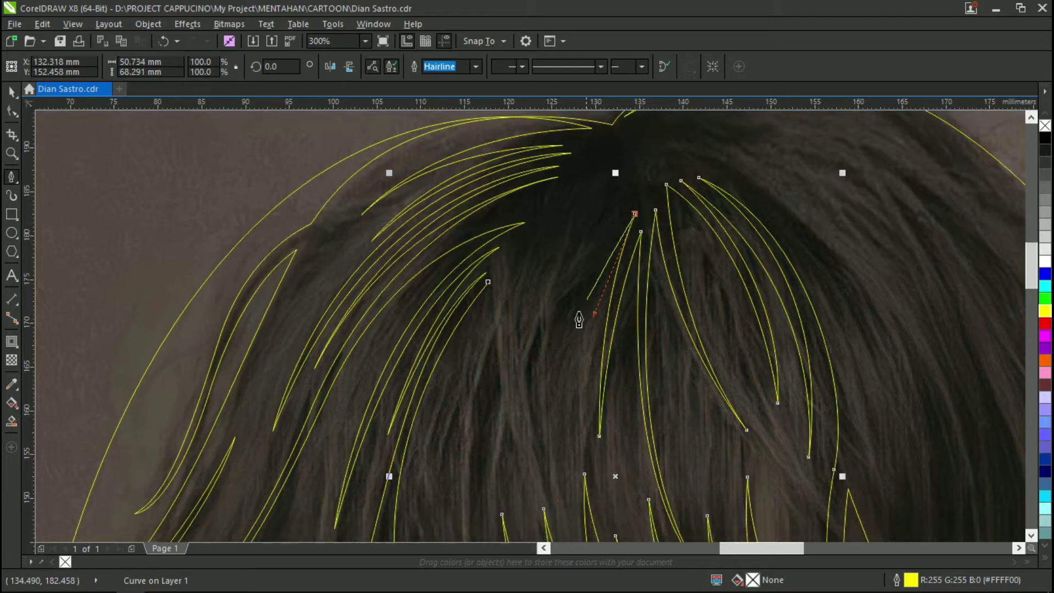
pyautogui.moveTo(545, 365); pyautogui.dragTo(517, 519)
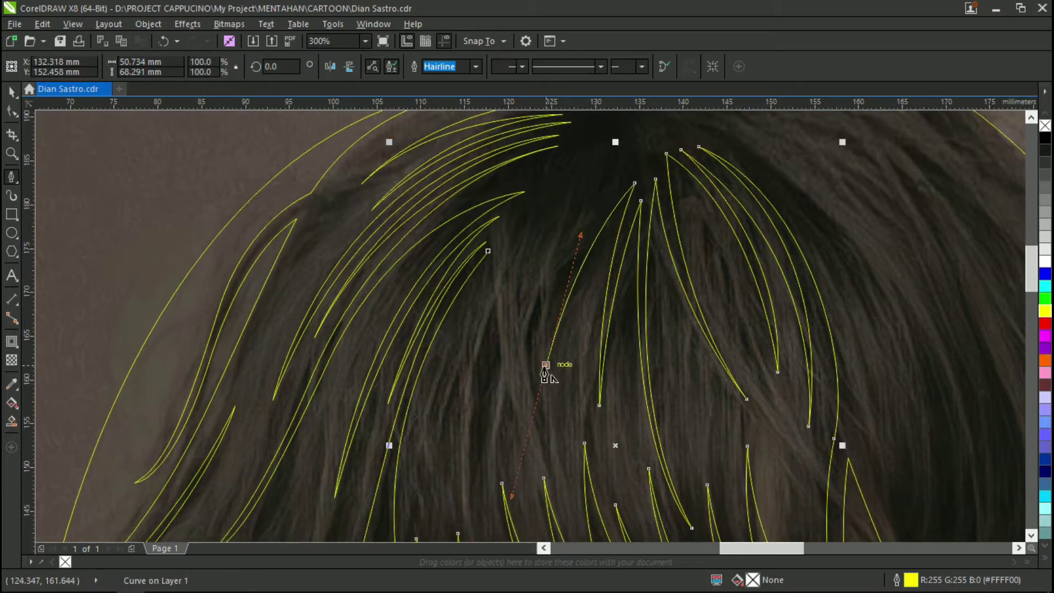
pyautogui.scroll(1, 549, 365)
pyautogui.moveTo(619, 204); pyautogui.dragTo(683, 144)
pyautogui.scroll(2, 683, 144)
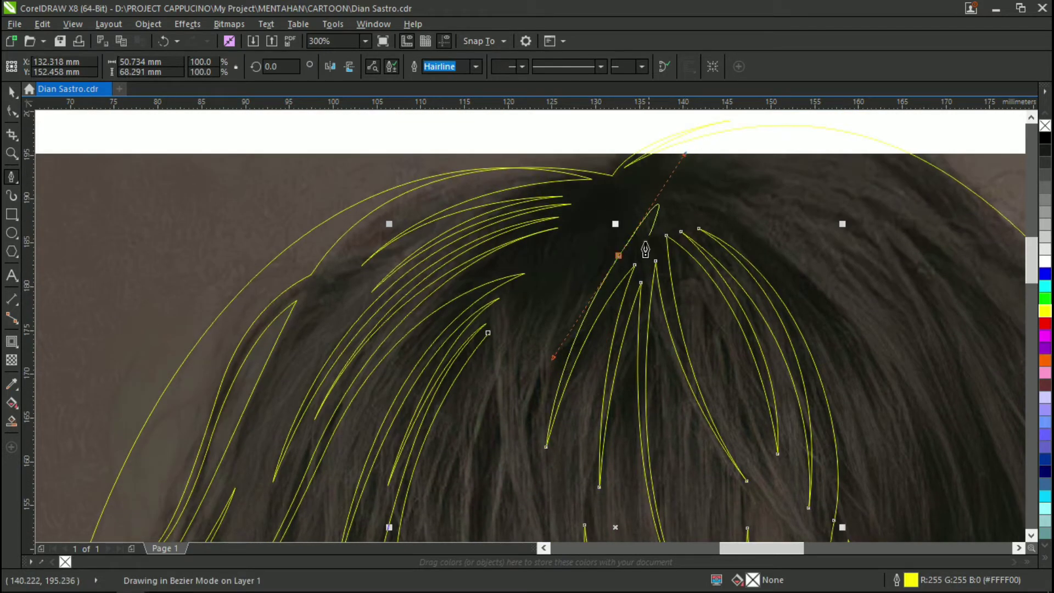
# Trace a longer bowed gap from the seventh tip down to just above the fringe strand tips and up to an eighth tip.
pyautogui.scroll(-2, 582, 271)
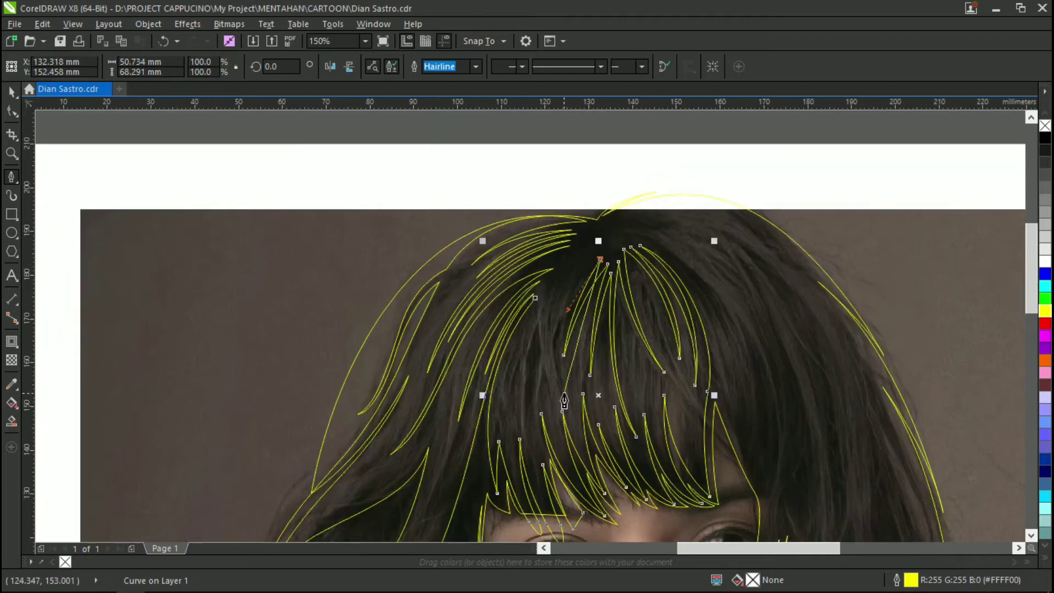
pyautogui.moveTo(564, 393); pyautogui.dragTo(584, 497)
pyautogui.scroll(2, 555, 262)
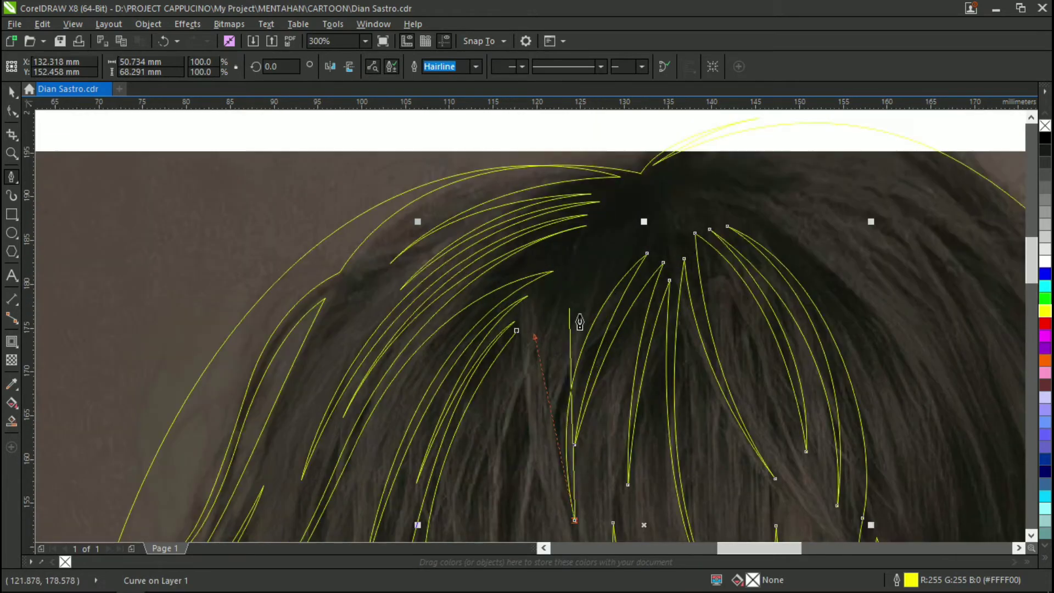
pyautogui.moveTo(586, 263); pyautogui.dragTo(633, 202)
pyautogui.moveTo(710, 132); pyautogui.dragTo(712, 138)
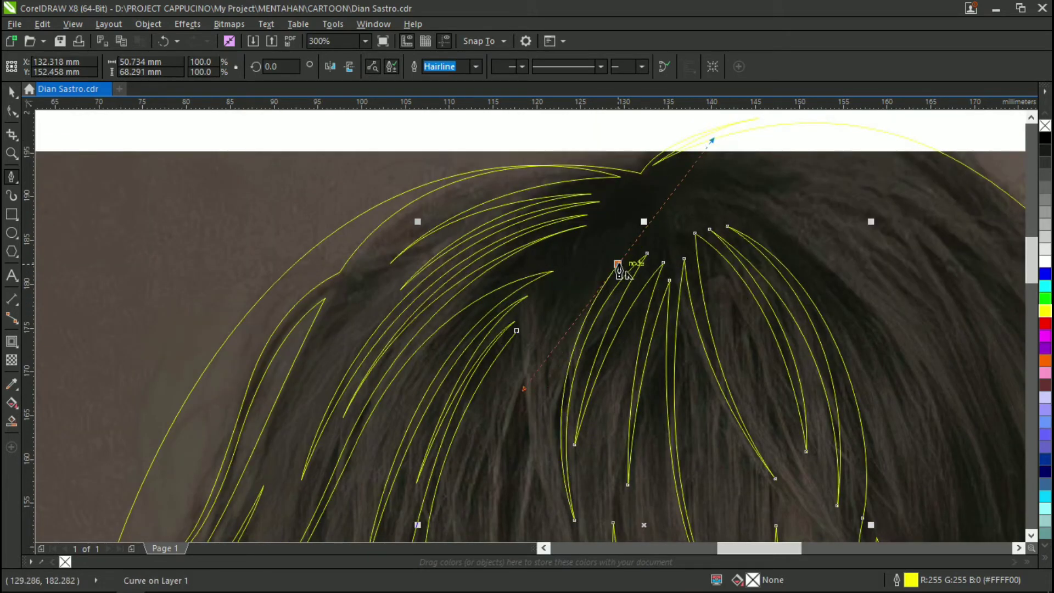
# Trace a short curved gap from the eighth tip to a point high in the fringe and up to a ninth tip.
pyautogui.scroll(-3, 538, 346)
pyautogui.moveTo(544, 290); pyautogui.dragTo(524, 376)
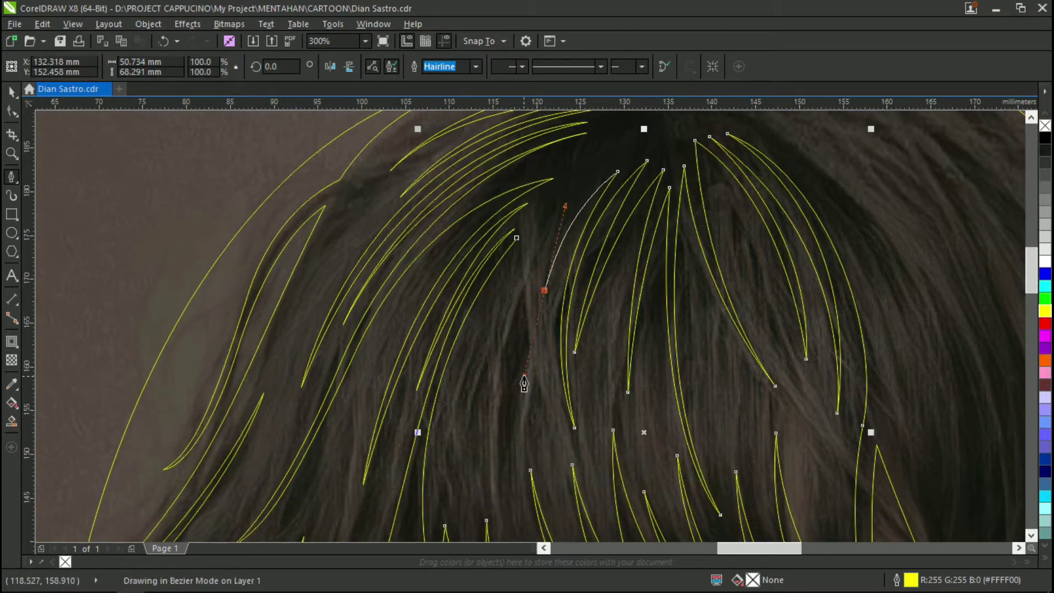
pyautogui.scroll(1, 565, 263)
pyautogui.moveTo(591, 213); pyautogui.dragTo(639, 176)
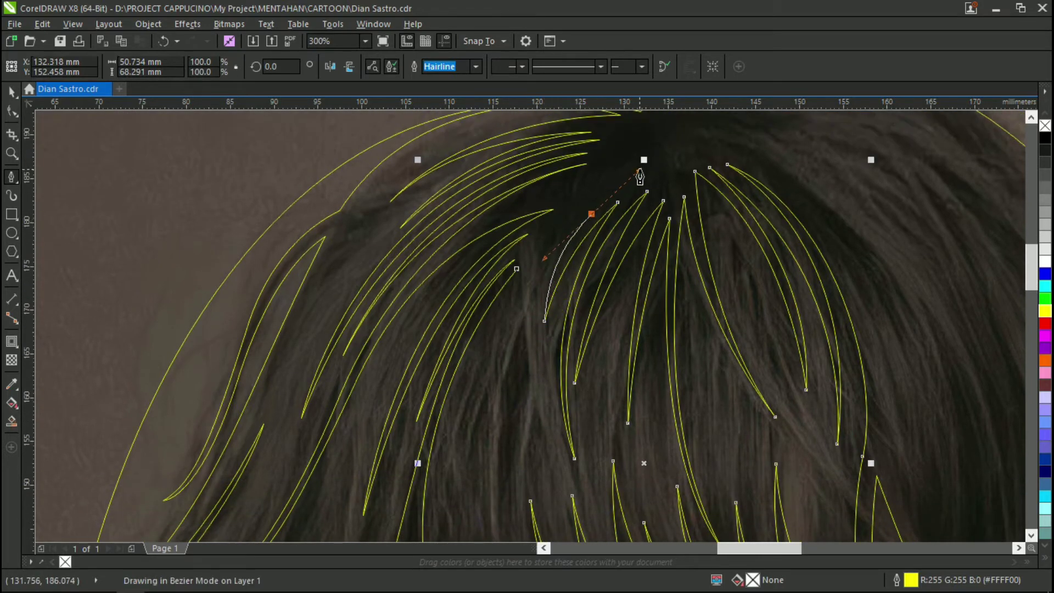
pyautogui.keyDown('alt'); pyautogui.click(591, 215); pyautogui.keyUp('alt')
# Trace a long gap from the ninth tip down to the fringe strand tips and up to a cusp beside the path's start.
pyautogui.scroll(-5, 559, 274)
pyautogui.scroll(-1, 527, 341)
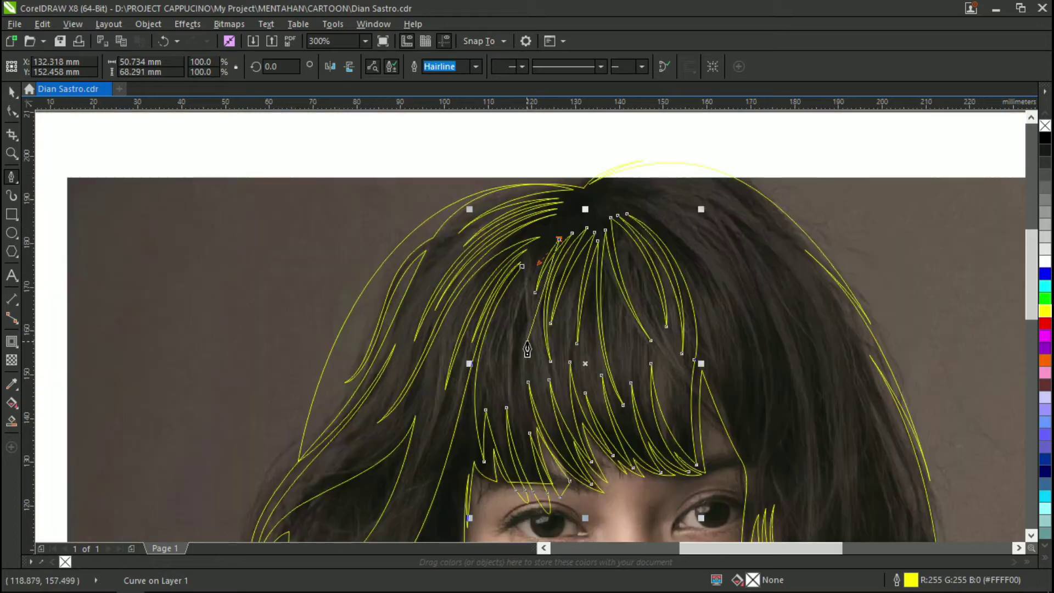
pyautogui.moveTo(521, 378); pyautogui.dragTo(525, 483)
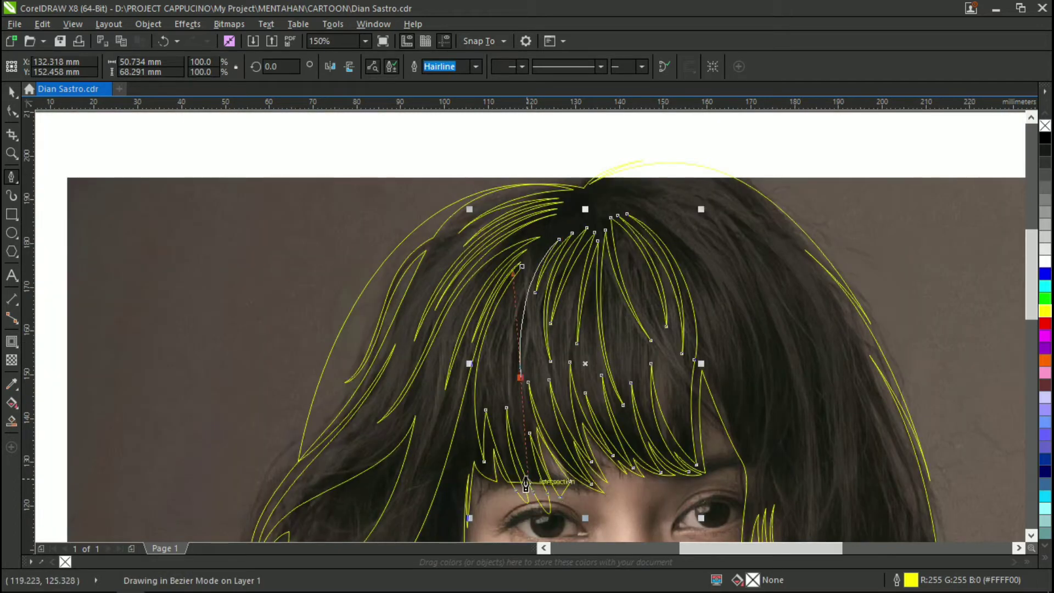
pyautogui.keyDown('alt'); pyautogui.click(520, 379); pyautogui.keyUp('alt')
pyautogui.scroll(1, 517, 302)
pyautogui.moveTo(550, 235); pyautogui.dragTo(596, 155)
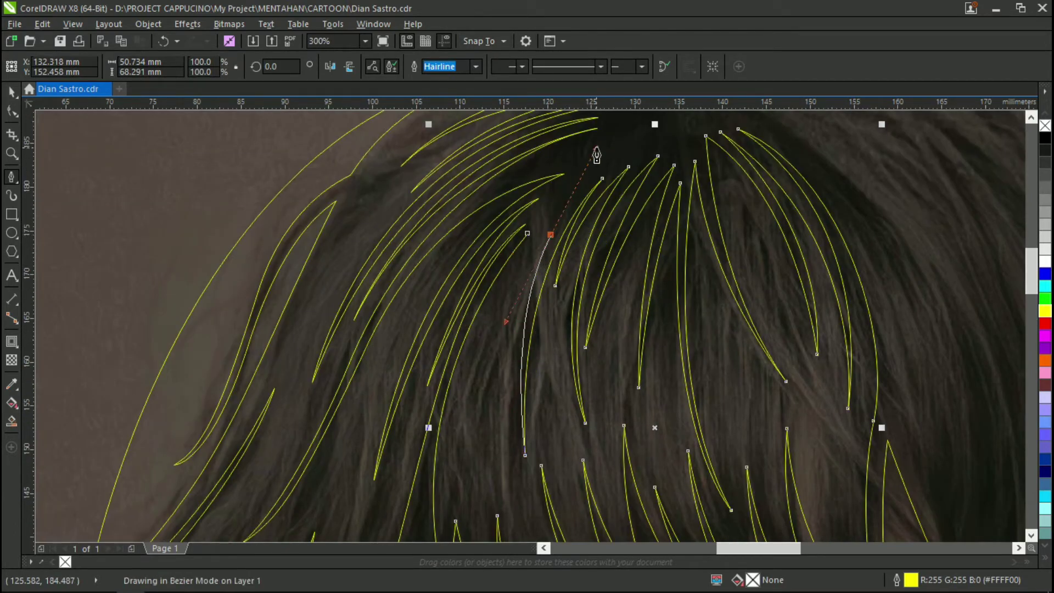
pyautogui.keyDown('alt'); pyautogui.click(550, 235); pyautogui.keyUp('alt')
# Trace one last gap down from the tenth tip and close the inner fringe shape at its starting node.
pyautogui.scroll(-2, 544, 250)
pyautogui.moveTo(494, 365); pyautogui.dragTo(509, 482)
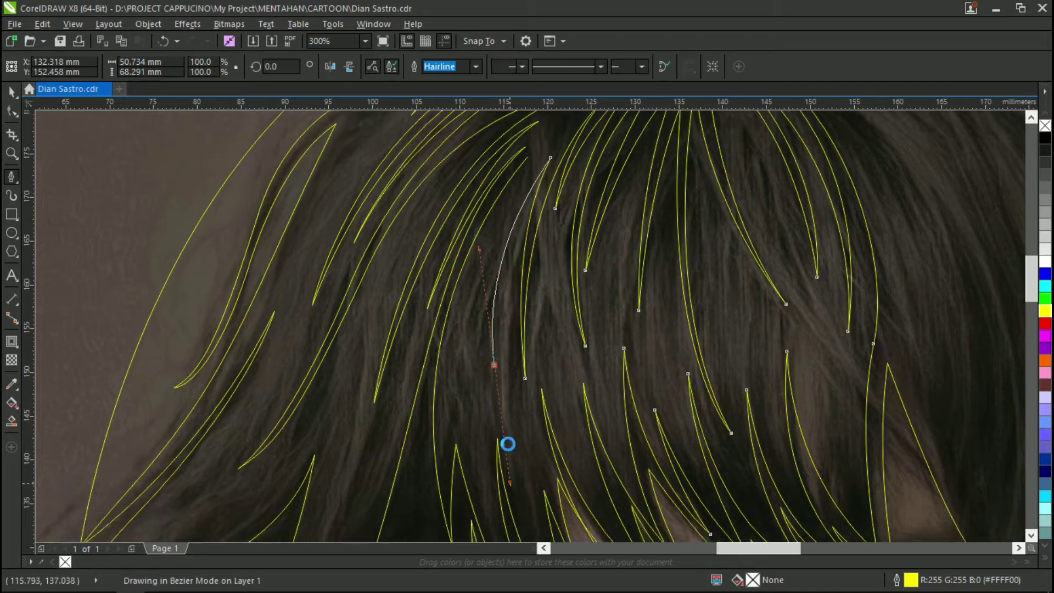
pyautogui.keyDown('alt'); pyautogui.click(494, 365); pyautogui.keyUp('alt')
pyautogui.scroll(-1, 491, 338)
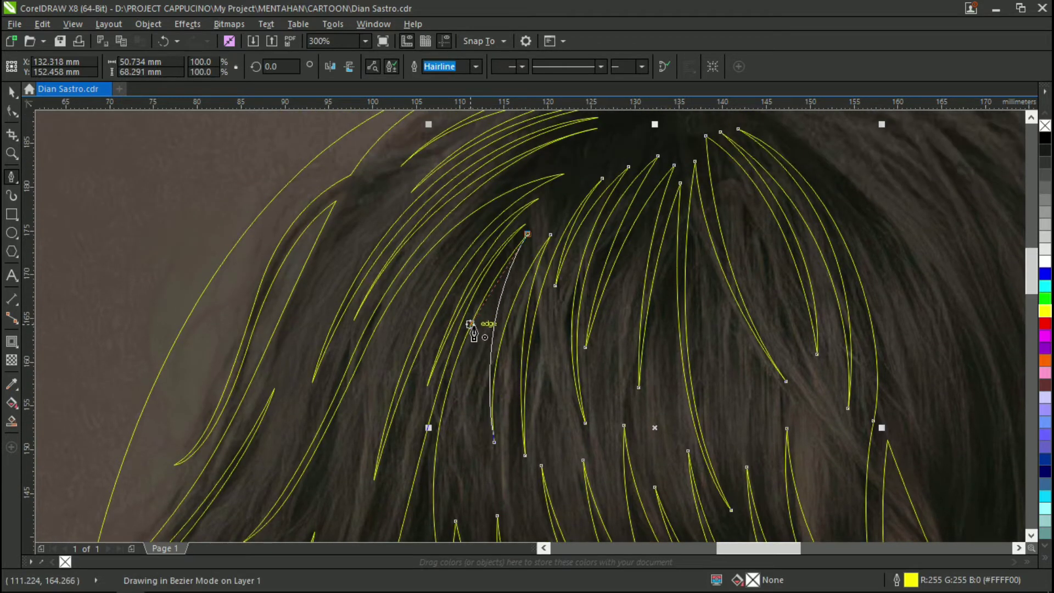
# Start a new path at the parting, arcing over the crown to the outer hair edge and back to a tip, about 62 by 35 mm.
pyautogui.scroll(1, 652, 222)
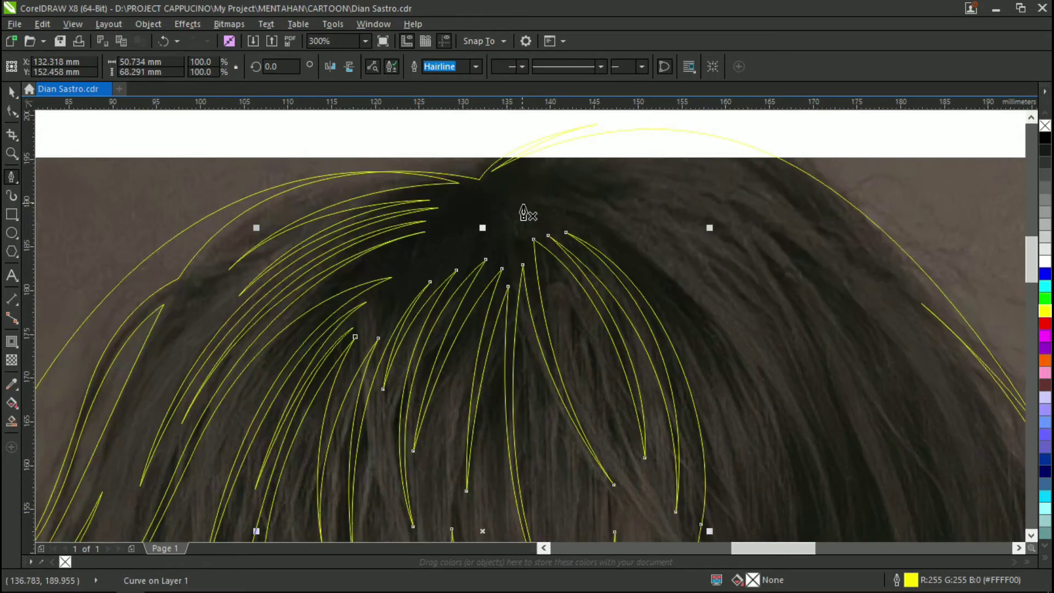
pyautogui.scroll(1, 533, 235)
pyautogui.click(491, 218)
pyautogui.moveTo(856, 218); pyautogui.dragTo(1002, 338)
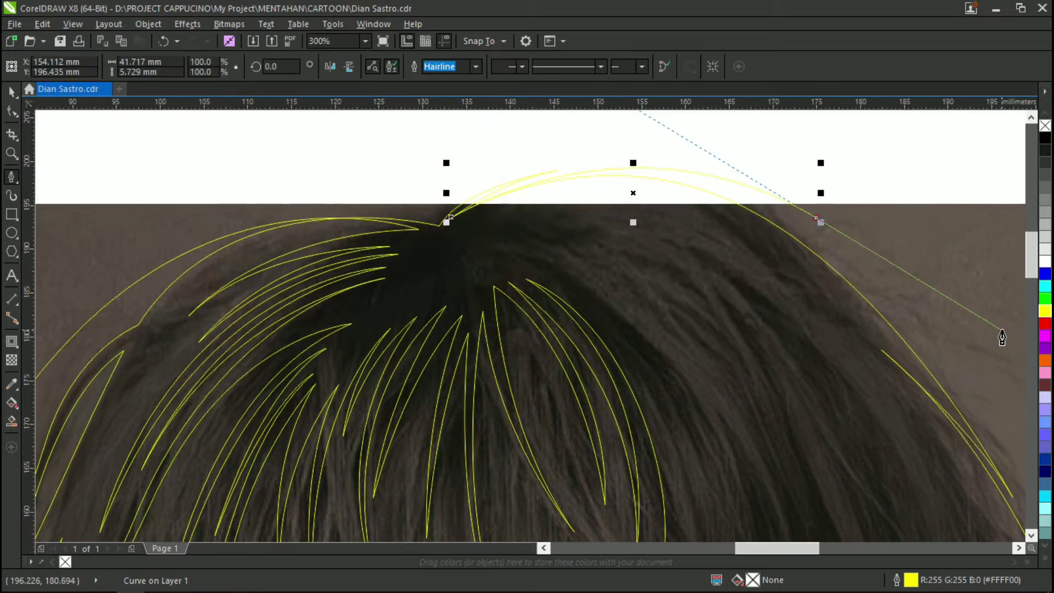
pyautogui.click(1002, 472)
pyautogui.moveTo(723, 232); pyautogui.dragTo(557, 176)
pyautogui.keyDown('alt'); pyautogui.click(723, 233); pyautogui.keyUp('alt')
pyautogui.scroll(-1, 906, 387)
pyautogui.moveTo(941, 400); pyautogui.dragTo(1014, 488)
pyautogui.moveTo(970, 421); pyautogui.dragTo(941, 369)
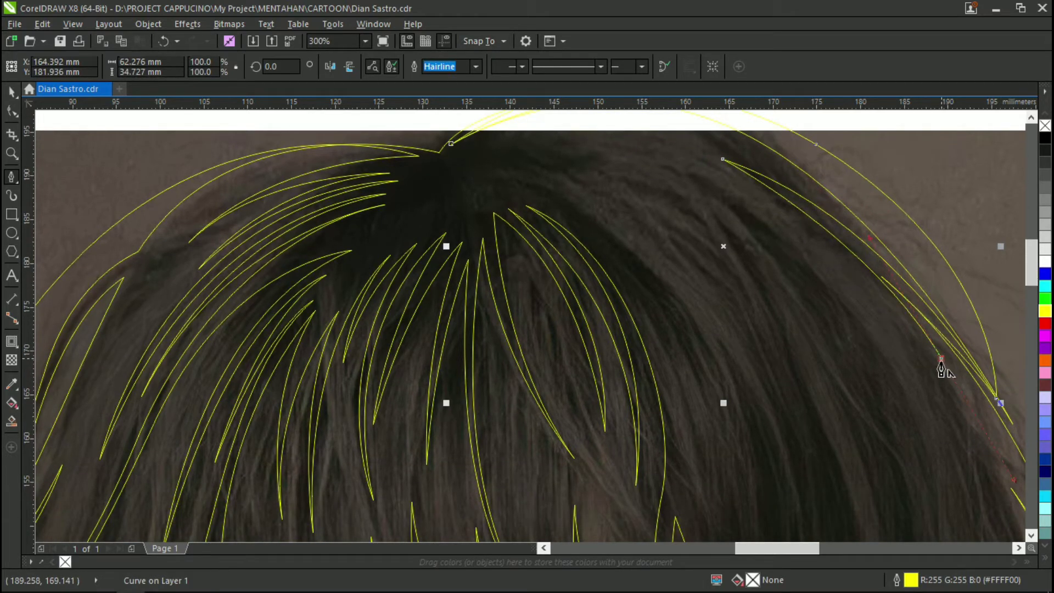
# Trace two gaps inside the outer hair edge, a narrow upper one and a long one reaching the lower hair, each ending in a tip.
pyautogui.scroll(-1, 637, 263)
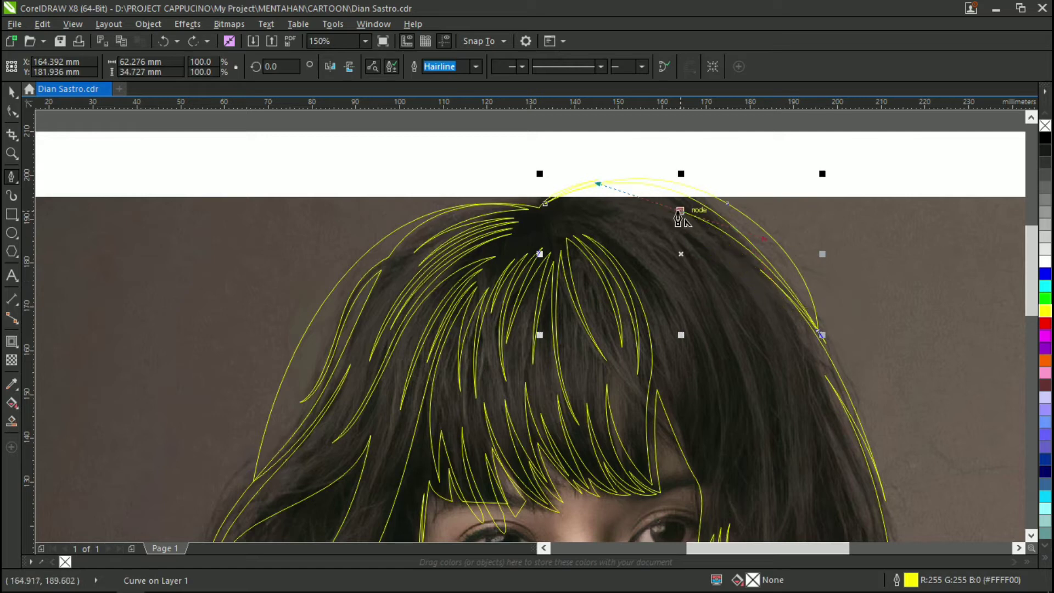
pyautogui.moveTo(843, 397); pyautogui.dragTo(909, 488)
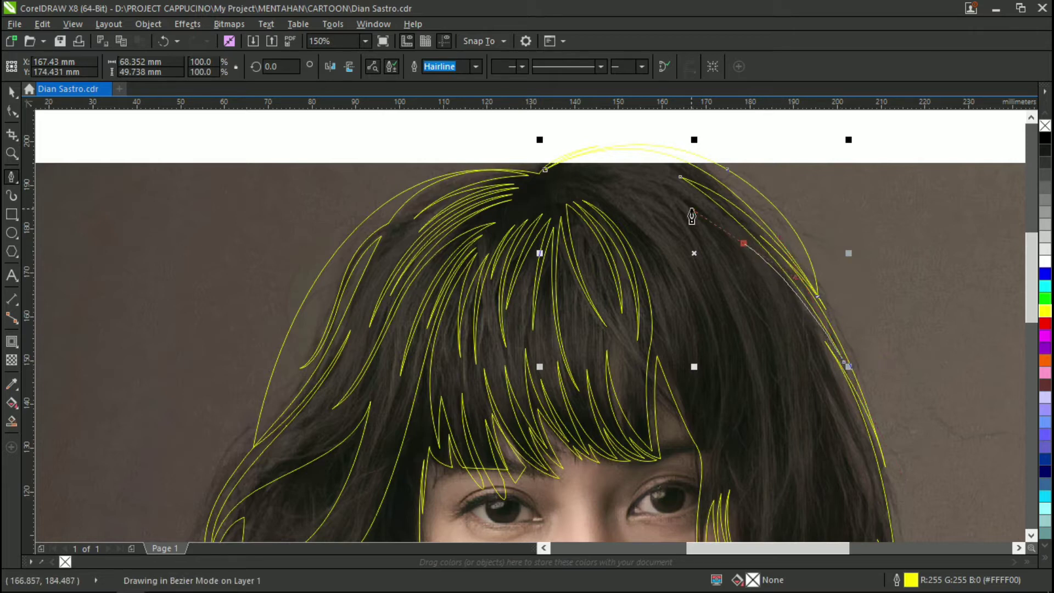
pyautogui.scroll(-1, 784, 269)
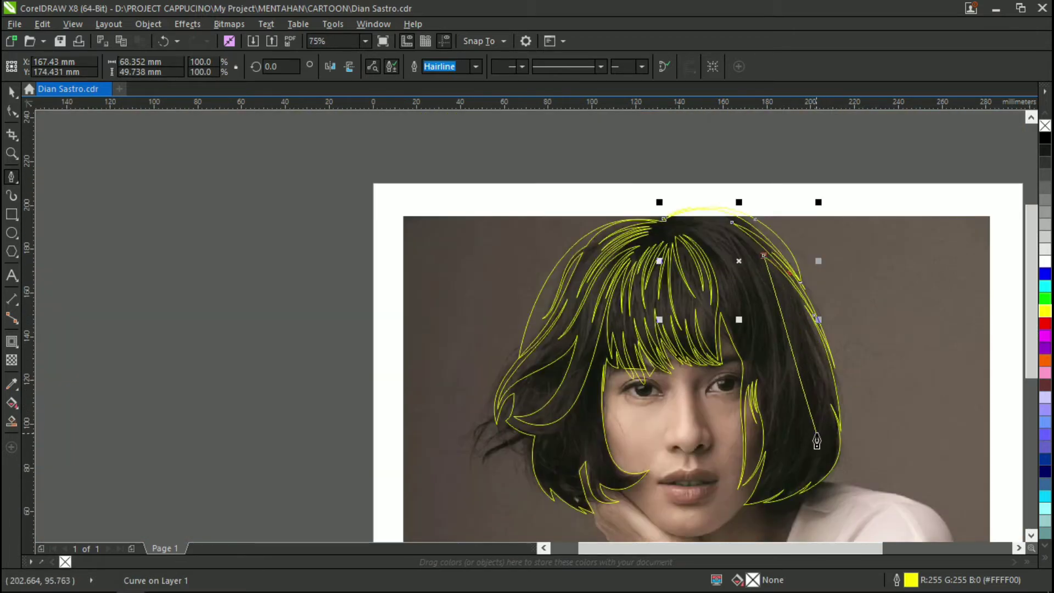
pyautogui.moveTo(817, 434); pyautogui.dragTo(764, 500)
pyautogui.keyDown('alt'); pyautogui.click(816, 433); pyautogui.keyUp('alt')
pyautogui.scroll(2, 792, 343)
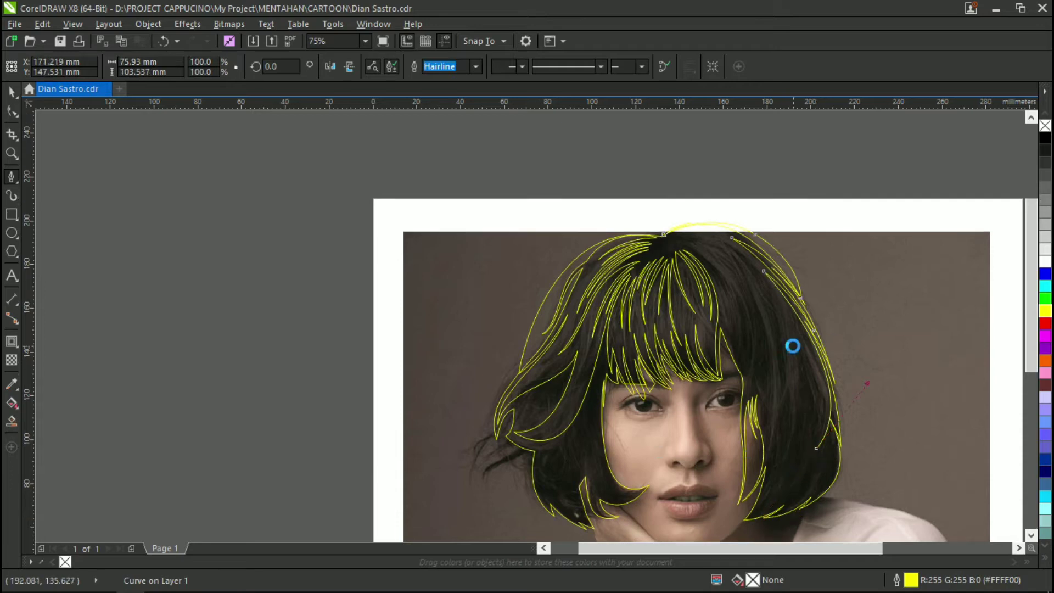
pyautogui.moveTo(794, 351); pyautogui.dragTo(747, 280)
pyautogui.keyDown('alt'); pyautogui.click(793, 351); pyautogui.keyUp('alt')
# Trace a curved gap from the side-hair tip down to a point beside the cheek and up to a higher tip.
pyautogui.scroll(-2, 785, 384)
pyautogui.moveTo(782, 444); pyautogui.dragTo(741, 495)
pyautogui.keyDown('alt'); pyautogui.click(782, 444); pyautogui.keyUp('alt')
pyautogui.scroll(1, 786, 413)
pyautogui.moveTo(768, 328); pyautogui.dragTo(724, 252)
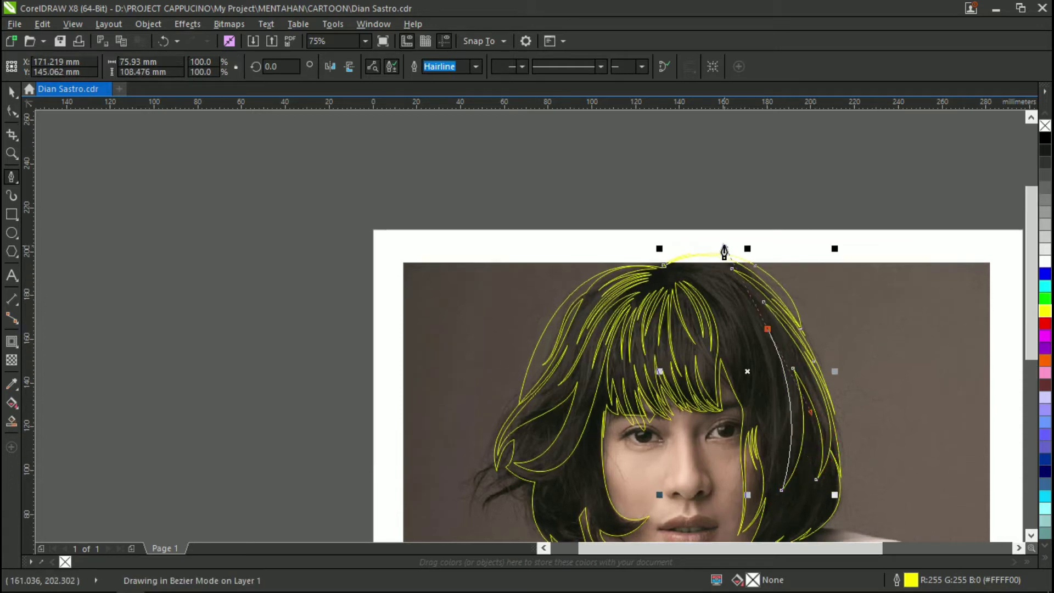
pyautogui.keyDown('alt'); pyautogui.click(765, 338); pyautogui.keyUp('alt')
# Trace the neighbouring long gap down to a point beside the face and up to a tip level with the upper fringe.
pyautogui.scroll(-1, 767, 374)
pyautogui.moveTo(772, 463); pyautogui.dragTo(742, 511)
pyautogui.keyDown('alt'); pyautogui.click(772, 462); pyautogui.keyUp('alt')
pyautogui.scroll(1, 769, 440)
pyautogui.moveTo(741, 307); pyautogui.dragTo(690, 231)
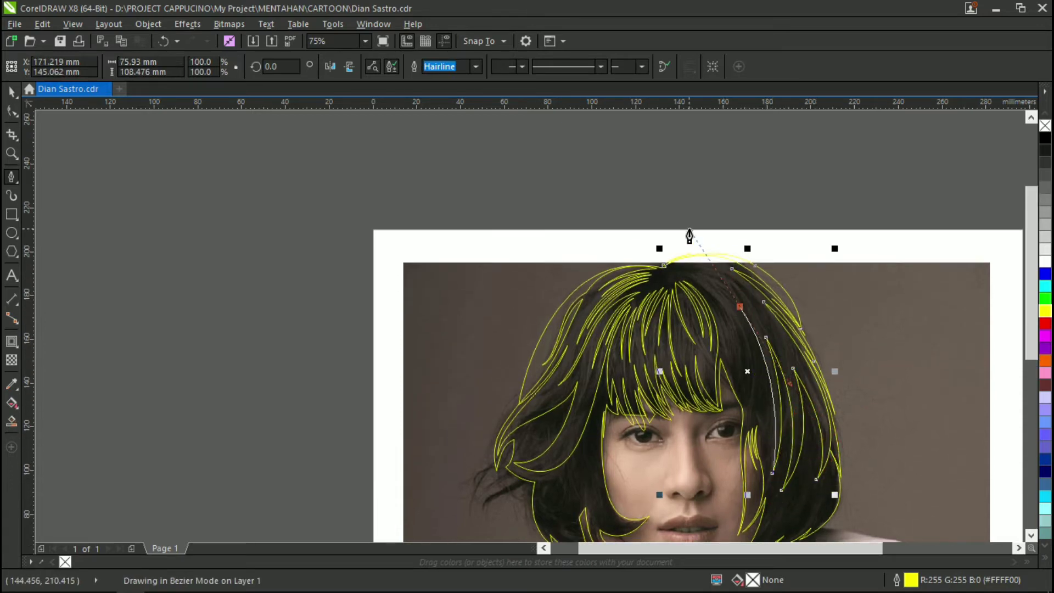
pyautogui.keyDown('alt'); pyautogui.click(741, 307); pyautogui.keyUp('alt')
# Trace a gap down to a point beside the eyebrow and up to a tip just below the previous one.
pyautogui.scroll(1, 770, 383)
pyautogui.moveTo(726, 443); pyautogui.dragTo(681, 555)
pyautogui.keyDown('alt'); pyautogui.click(726, 382); pyautogui.keyUp('alt')
pyautogui.scroll(2, 726, 365)
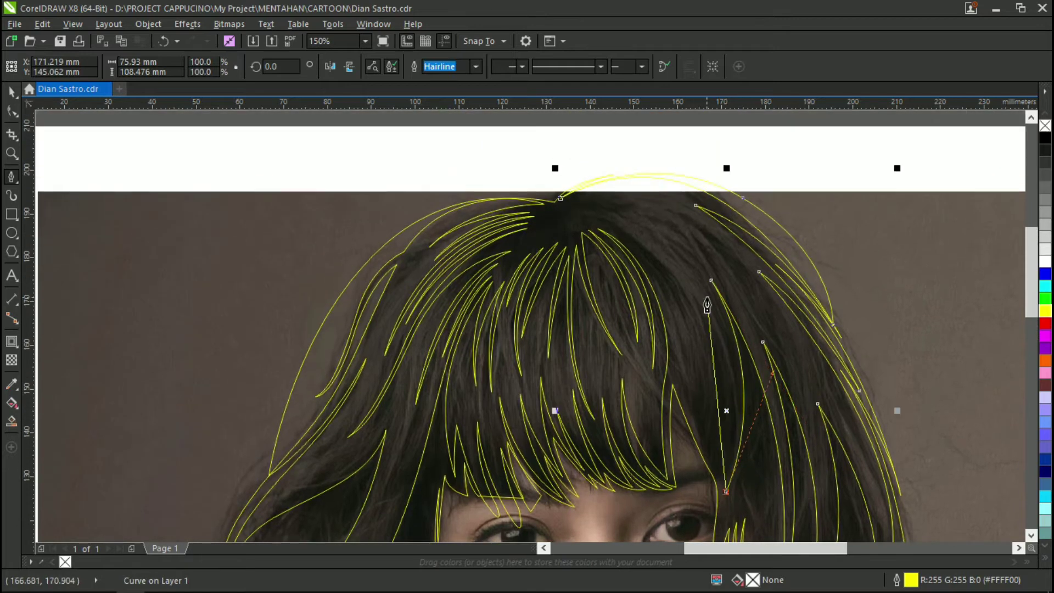
pyautogui.moveTo(706, 297); pyautogui.dragTo(649, 213)
pyautogui.keyDown('alt'); pyautogui.click(707, 297); pyautogui.keyUp('alt')
# Trace a slim gap down to just above the eyebrow-level point and up to a tip nearer the fringe.
pyautogui.scroll(-1, 715, 324)
pyautogui.moveTo(726, 445); pyautogui.dragTo(703, 530)
pyautogui.keyDown('alt'); pyautogui.click(726, 445); pyautogui.keyUp('alt')
pyautogui.moveTo(691, 286); pyautogui.dragTo(640, 213)
pyautogui.keyDown('alt'); pyautogui.click(691, 286); pyautogui.keyUp('alt')
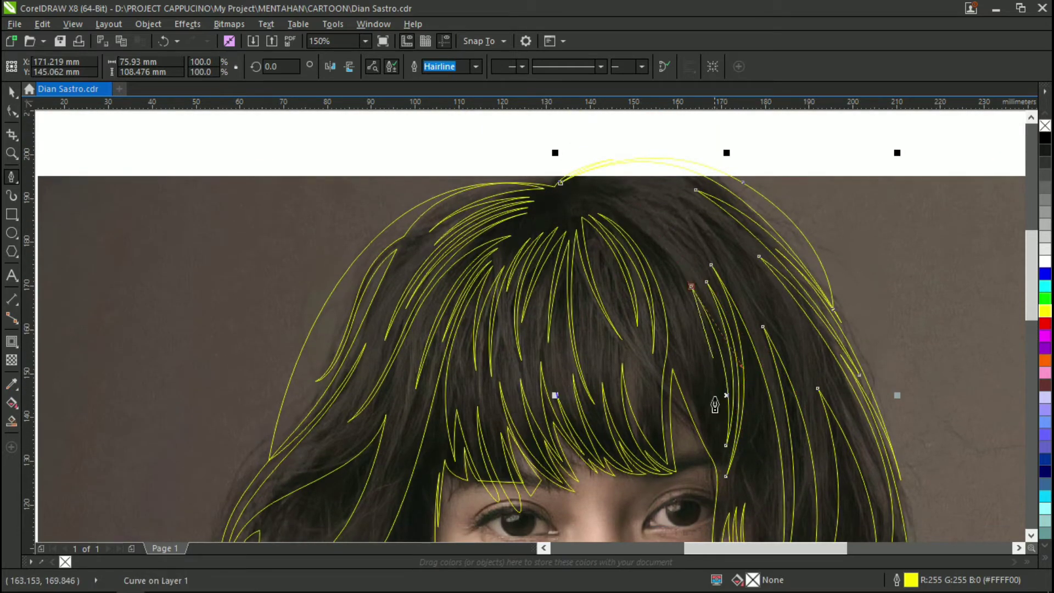
# Trace a gap from that tip down beside the fringe's outer edge and up to a lower cusp at mid-fringe height.
pyautogui.moveTo(714, 444); pyautogui.dragTo(690, 524)
pyautogui.keyDown('alt'); pyautogui.click(714, 443); pyautogui.keyUp('alt')
pyautogui.scroll(1, 711, 439)
pyautogui.moveTo(697, 372); pyautogui.dragTo(675, 328)
pyautogui.keyDown('alt'); pyautogui.click(697, 372); pyautogui.keyUp('alt')
# Trace a short gap down from the mid-height cusp and continue up along the fringe's outer edge to a tip near the parting.
pyautogui.moveTo(708, 450); pyautogui.dragTo(718, 478)
pyautogui.keyDown('alt'); pyautogui.click(708, 450); pyautogui.keyUp('alt')
pyautogui.scroll(4, 692, 431)
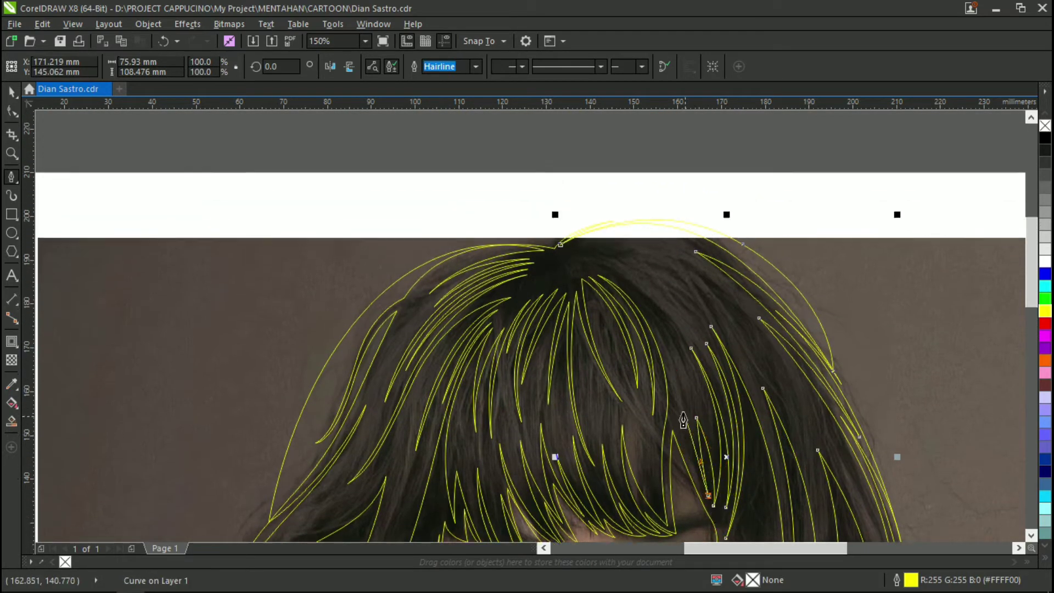
pyautogui.moveTo(675, 396); pyautogui.dragTo(656, 324)
pyautogui.scroll(1, 601, 285)
pyautogui.moveTo(600, 287); pyautogui.dragTo(559, 269)
pyautogui.keyDown('alt'); pyautogui.click(600, 287); pyautogui.keyUp('alt')
# Trace a gap from the parting tip down along the fringe edge to a point and back up to a tip partway to the crown.
pyautogui.scroll(-1, 600, 287)
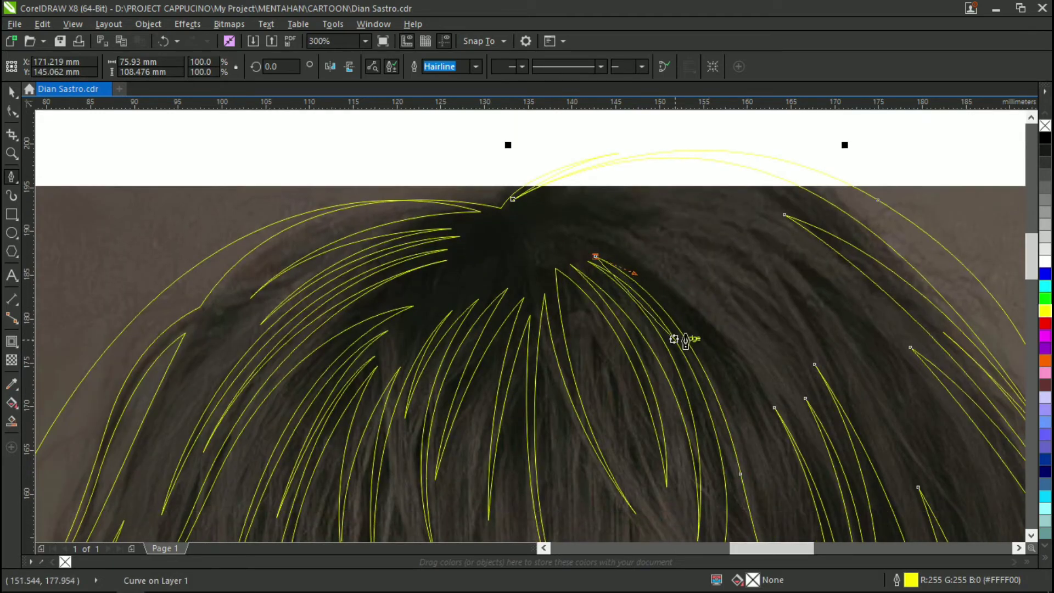
pyautogui.scroll(-2, 678, 335)
pyautogui.scroll(1, 636, 312)
pyautogui.scroll(-1, 629, 361)
pyautogui.moveTo(644, 406); pyautogui.dragTo(656, 458)
pyautogui.keyDown('alt'); pyautogui.click(646, 406); pyautogui.keyUp('alt')
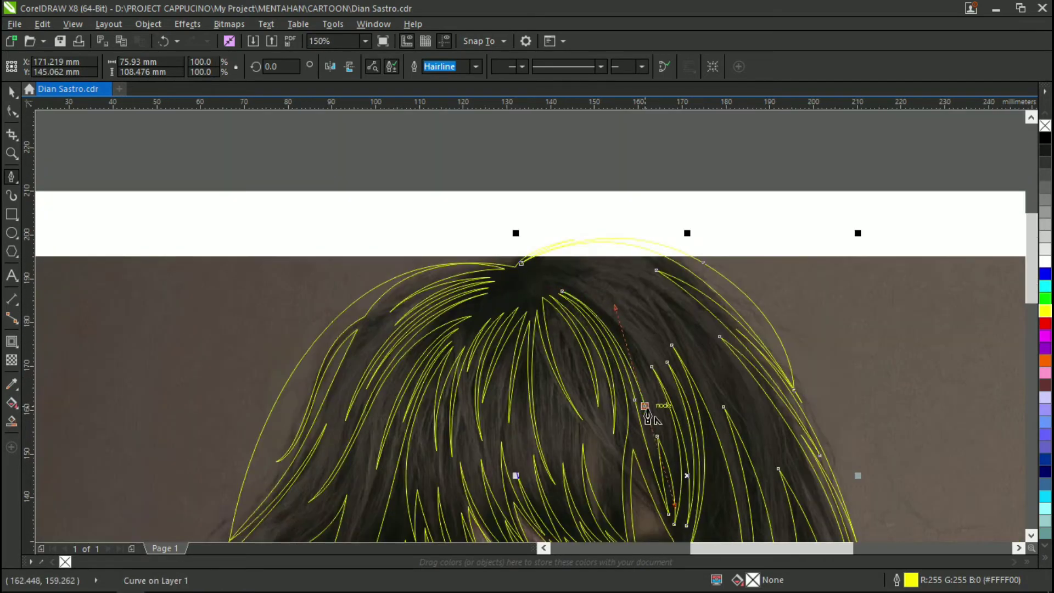
pyautogui.scroll(1, 609, 330)
pyautogui.moveTo(599, 310); pyautogui.dragTo(540, 244)
pyautogui.keyDown('alt'); pyautogui.click(599, 310); pyautogui.keyUp('alt')
# Trace another narrow gap down beside the previous one and back up to a tip closer to the parting.
pyautogui.scroll(-3, 699, 430)
pyautogui.moveTo(694, 399); pyautogui.dragTo(721, 500)
pyautogui.keyDown('alt'); pyautogui.click(694, 398); pyautogui.keyUp('alt')
pyautogui.scroll(3, 668, 325)
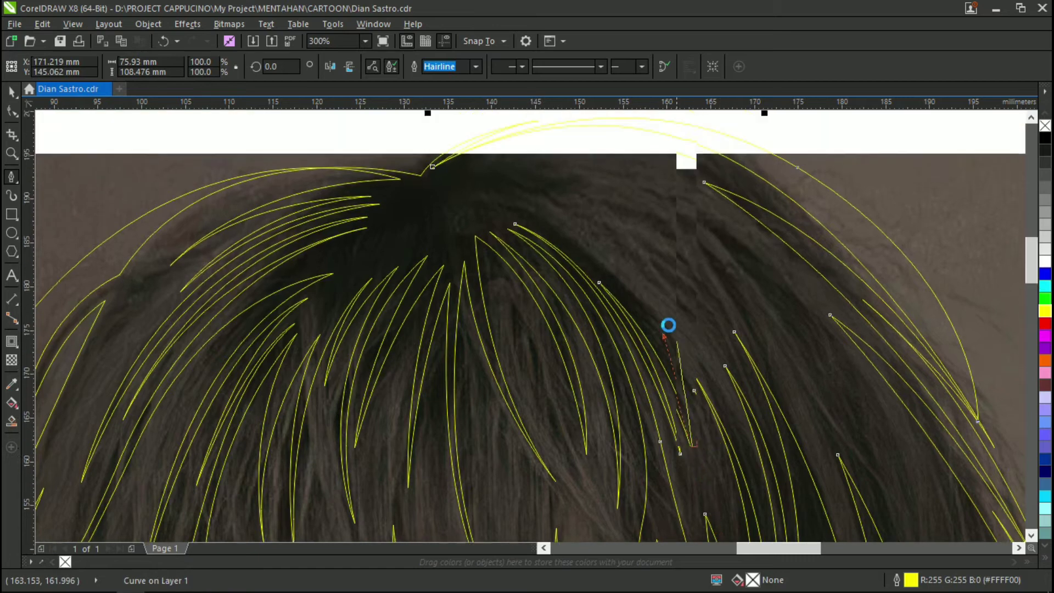
pyautogui.moveTo(563, 270); pyautogui.dragTo(443, 183)
# Trace the next strands between the side hair and the parting, ending in tips just below the crown.
pyautogui.scroll(1, 582, 329)
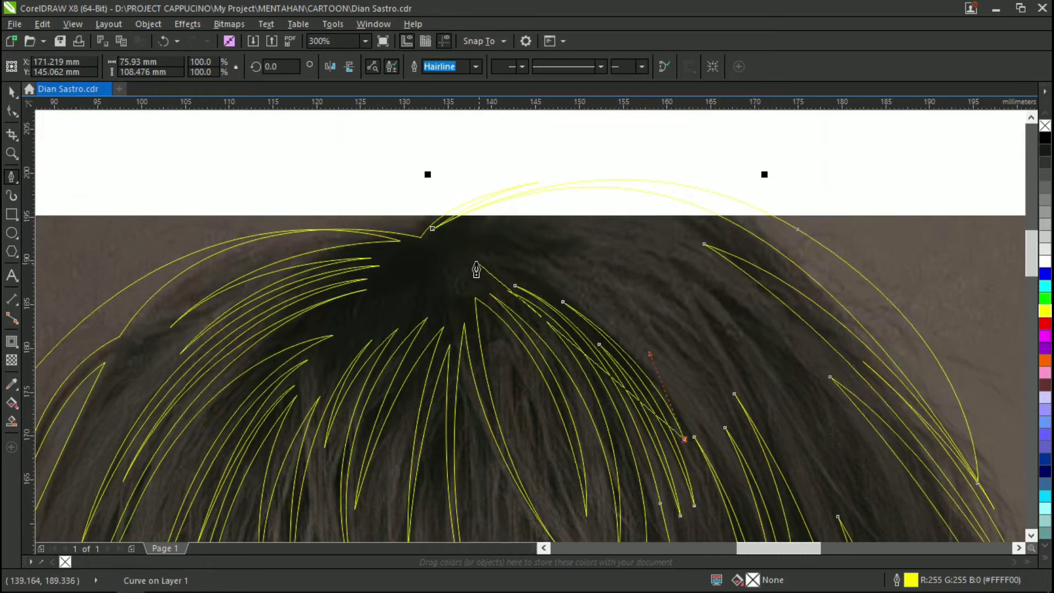
pyautogui.moveTo(475, 231); pyautogui.dragTo(301, 196)
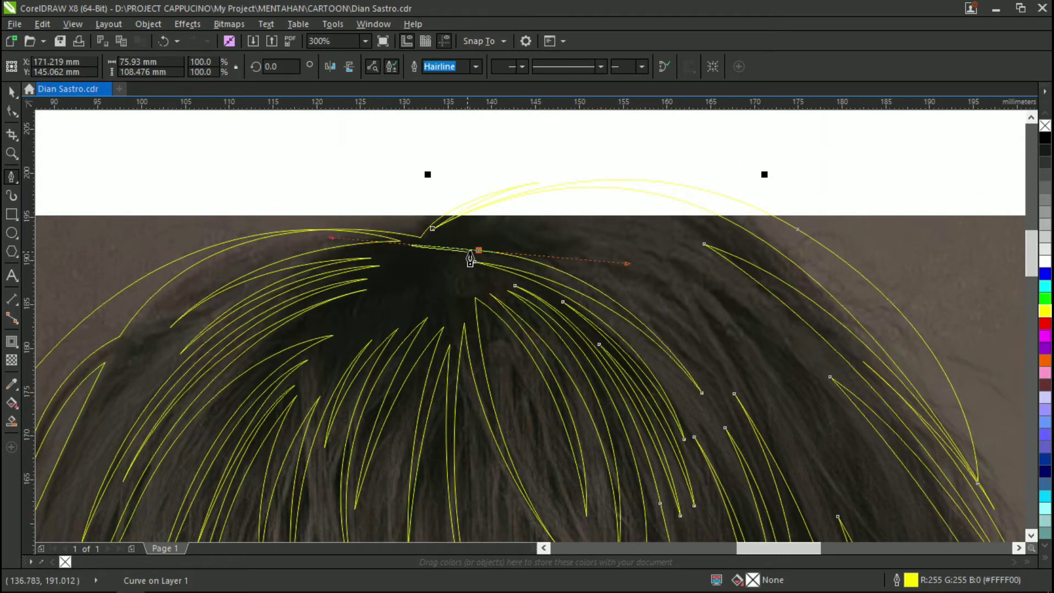
pyautogui.scroll(-1, 663, 310)
pyautogui.scroll(1, 665, 292)
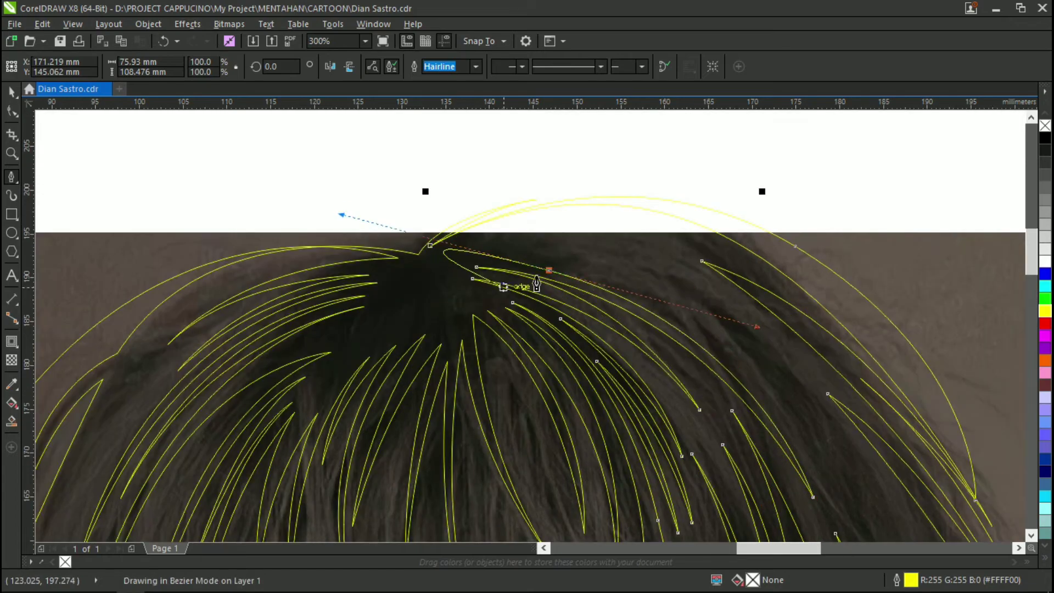
# Add a long strand to the crown highlight curve, running from the parting down the portrait's right-hand hair and back up to the crown.
pyautogui.keyDown('alt'); pyautogui.click(549, 270); pyautogui.keyUp('alt')
pyautogui.scroll(-1, 581, 278)
pyautogui.scroll(-2, 734, 431)
pyautogui.moveTo(744, 378); pyautogui.dragTo(784, 530)
pyautogui.scroll(1, 699, 268)
pyautogui.moveTo(544, 213); pyautogui.dragTo(382, 199)
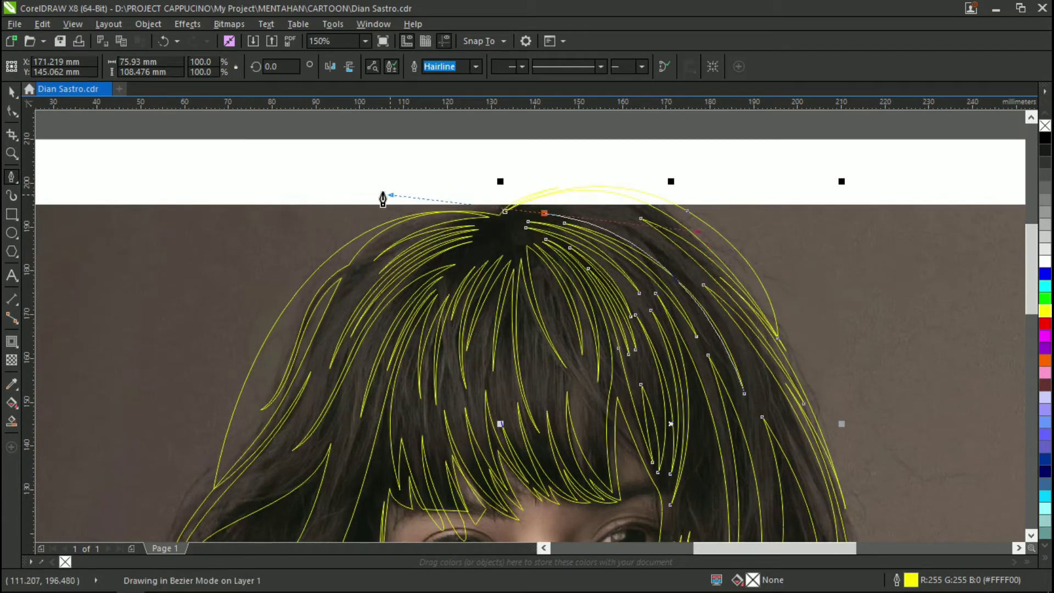
# Make the crown node a sharp corner and curve a shorter strand tip down into the upper right hair.
pyautogui.keyDown('alt'); pyautogui.click(544, 213); pyautogui.keyUp('alt')
pyautogui.scroll(2, 651, 228)
pyautogui.scroll(-1, 736, 358)
pyautogui.moveTo(772, 393); pyautogui.dragTo(859, 496)
pyautogui.keyDown('alt'); pyautogui.click(772, 393); pyautogui.keyUp('alt')
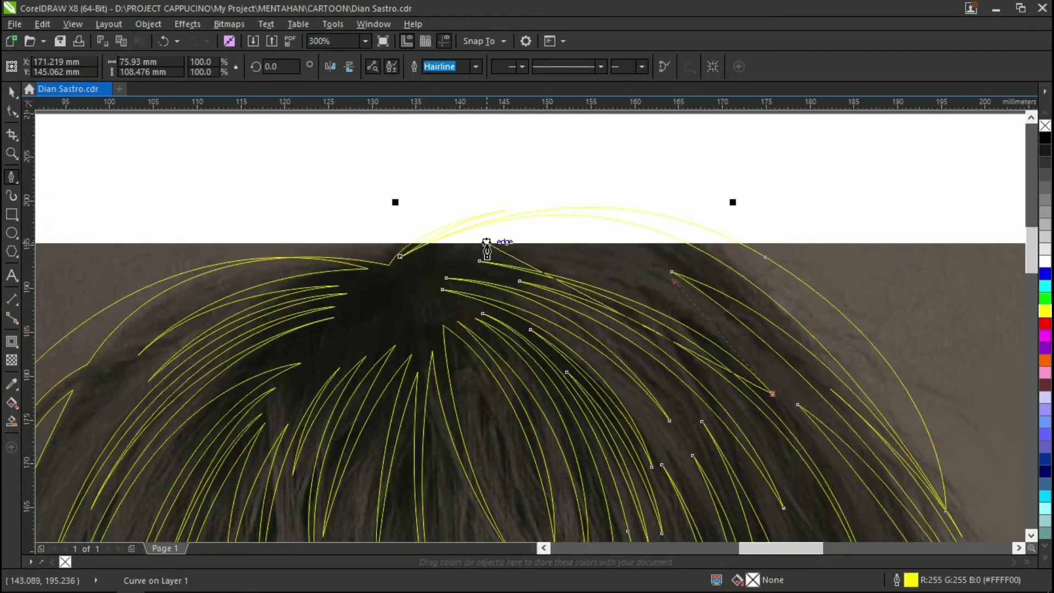
# Extend the crown curve back to the photo's upper edge and out again to another pointed strand tip near the head's right outline.
pyautogui.moveTo(485, 242); pyautogui.dragTo(300, 239)
pyautogui.keyDown('alt'); pyautogui.click(485, 243); pyautogui.keyUp('alt')
pyautogui.moveTo(708, 271); pyautogui.dragTo(794, 320)
pyautogui.keyDown('alt'); pyautogui.click(709, 270); pyautogui.keyUp('alt')
pyautogui.scroll(1, 403, 251)
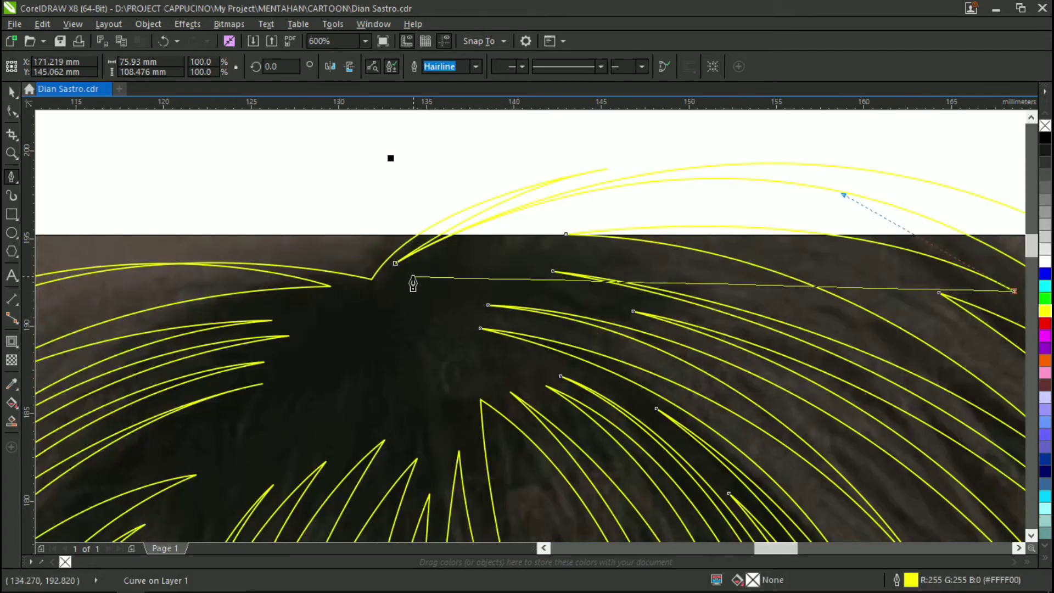
# Close the large crown highlight curve at its starting node beside the parting with an arched segment over the head's upper right.
pyautogui.moveTo(395, 262); pyautogui.dragTo(689, 180)
pyautogui.scroll(-1, 445, 263)
pyautogui.hotkey('ctrl', 'z')
pyautogui.scroll(1, 574, 235)
pyautogui.click(883, 320)
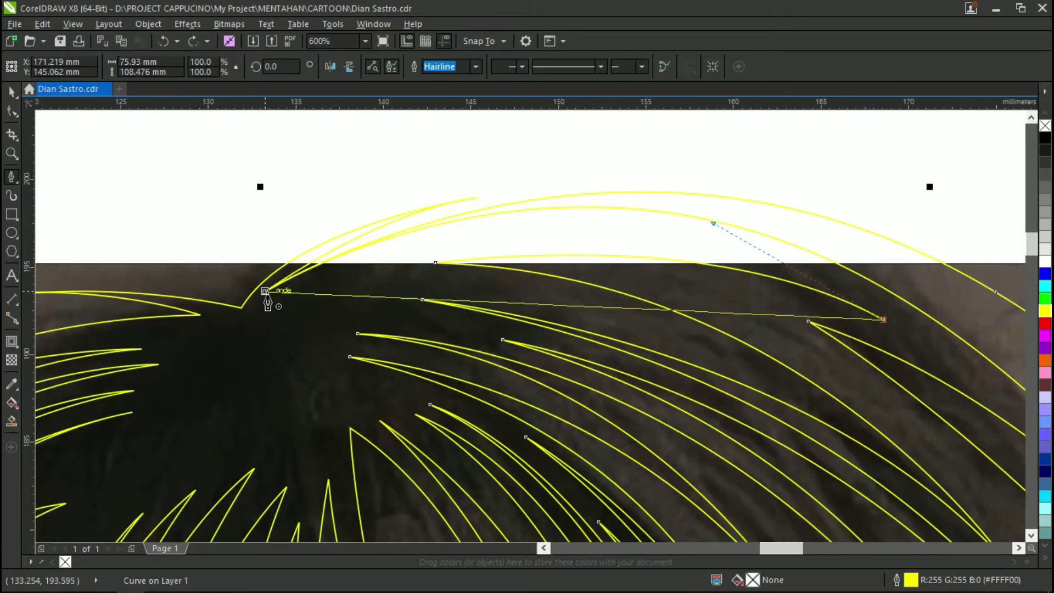
pyautogui.moveTo(266, 291); pyautogui.dragTo(658, 162)
# Start a new highlight curve in the right-hand side hair, sweeping from eyebrow level down to the jaw and back up as a pointed strand.
pyautogui.scroll(-3, 615, 178)
pyautogui.scroll(1, 618, 450)
pyautogui.click(678, 146)
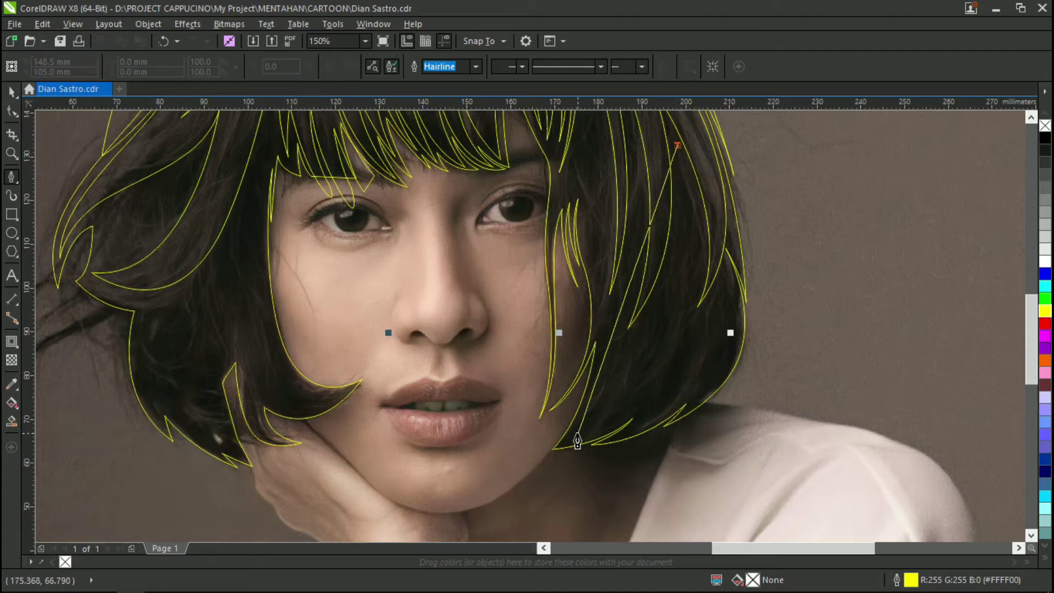
pyautogui.moveTo(574, 436); pyautogui.dragTo(378, 514)
pyautogui.keyDown('alt'); pyautogui.click(574, 435); pyautogui.keyUp('alt')
pyautogui.scroll(1, 653, 357)
pyautogui.moveTo(686, 320); pyautogui.dragTo(699, 223)
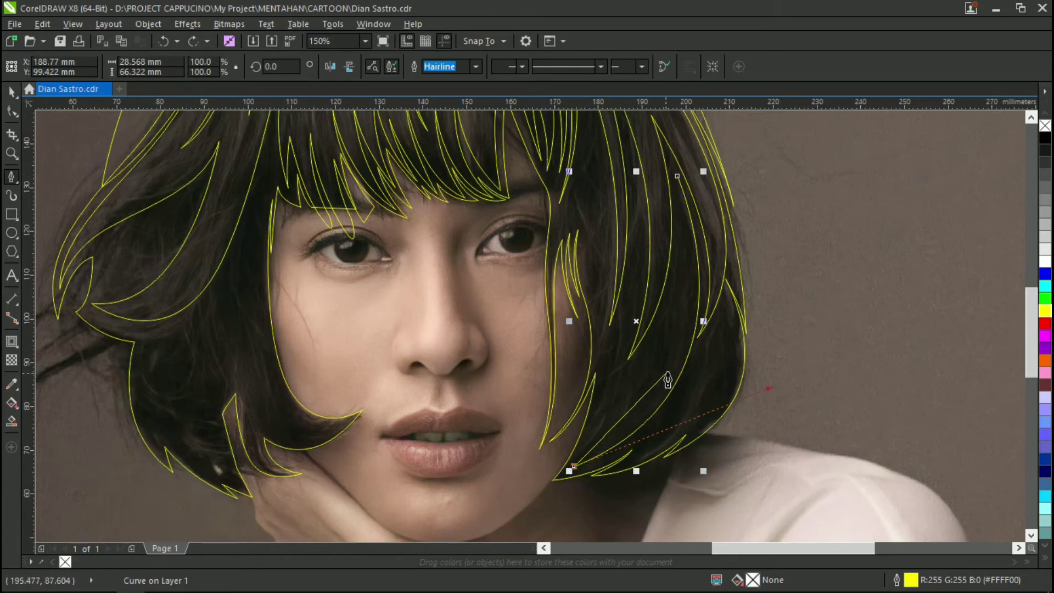
pyautogui.scroll(1, 574, 473)
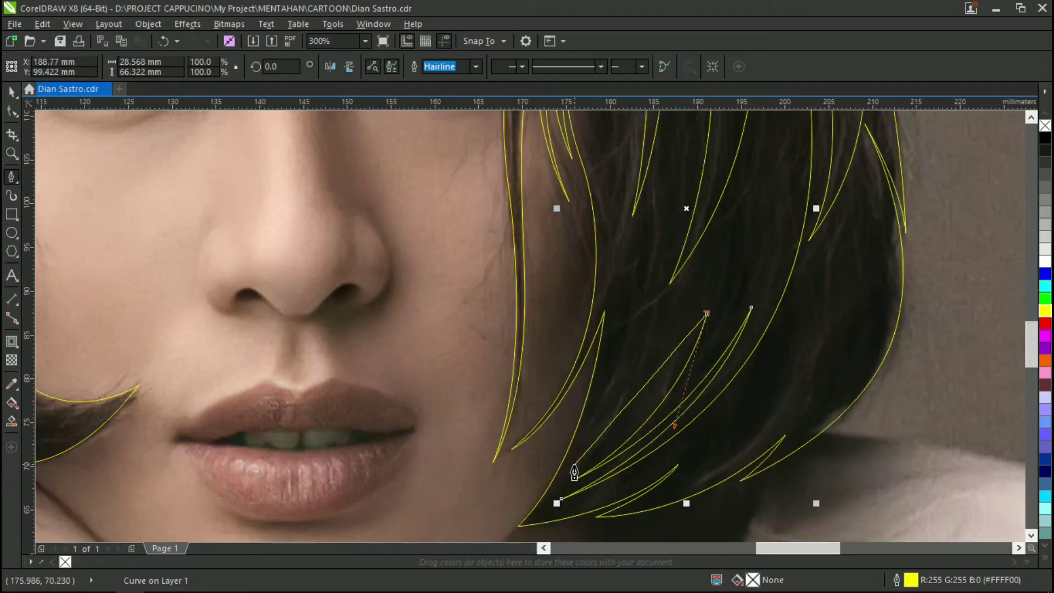
# Add tapered strands to the side-hair curve, alternating sharp nodes between the jaw-level tips and eye level.
pyautogui.scroll(-1, 576, 473)
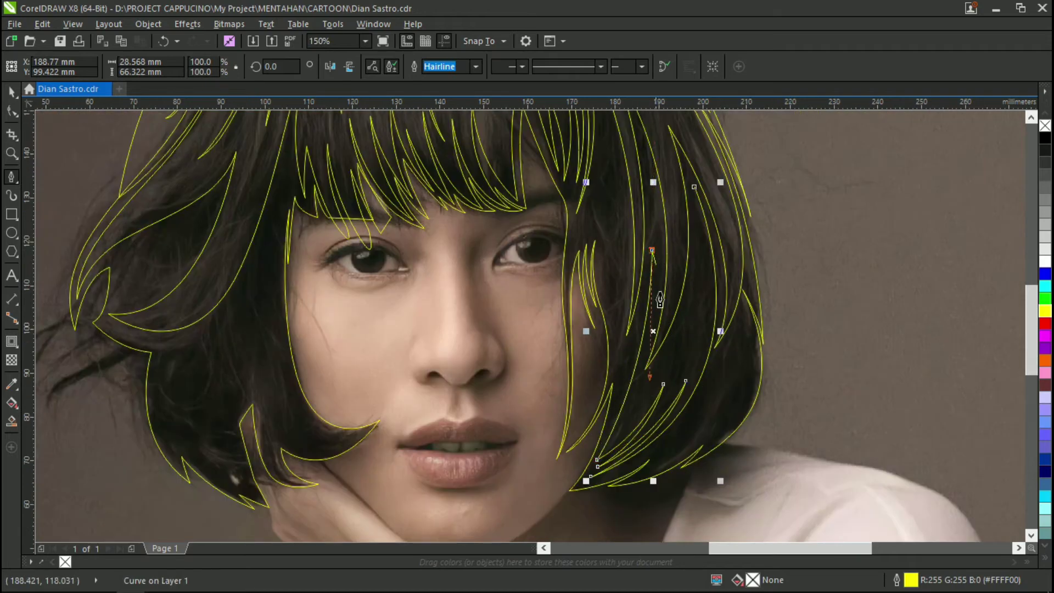
pyautogui.moveTo(606, 468); pyautogui.dragTo(607, 469)
pyautogui.keyDown('alt'); pyautogui.click(629, 404); pyautogui.keyUp('alt')
pyautogui.scroll(2, 689, 302)
pyautogui.moveTo(694, 259); pyautogui.dragTo(701, 152)
pyautogui.keyDown('alt'); pyautogui.click(694, 260); pyautogui.keyUp('alt')
pyautogui.scroll(1, 661, 384)
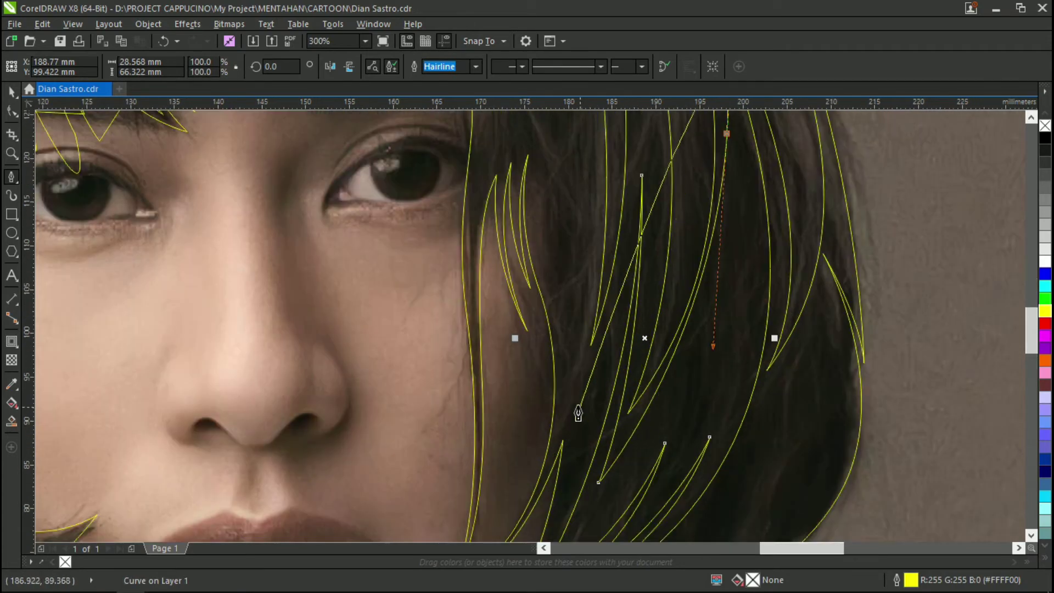
# Trace the last strands of the side-hair curve, replacing one misplaced segment, and close it as a shape about 29 by 66 mm.
pyautogui.scroll(-1, 576, 406)
pyautogui.moveTo(651, 246); pyautogui.dragTo(636, 158)
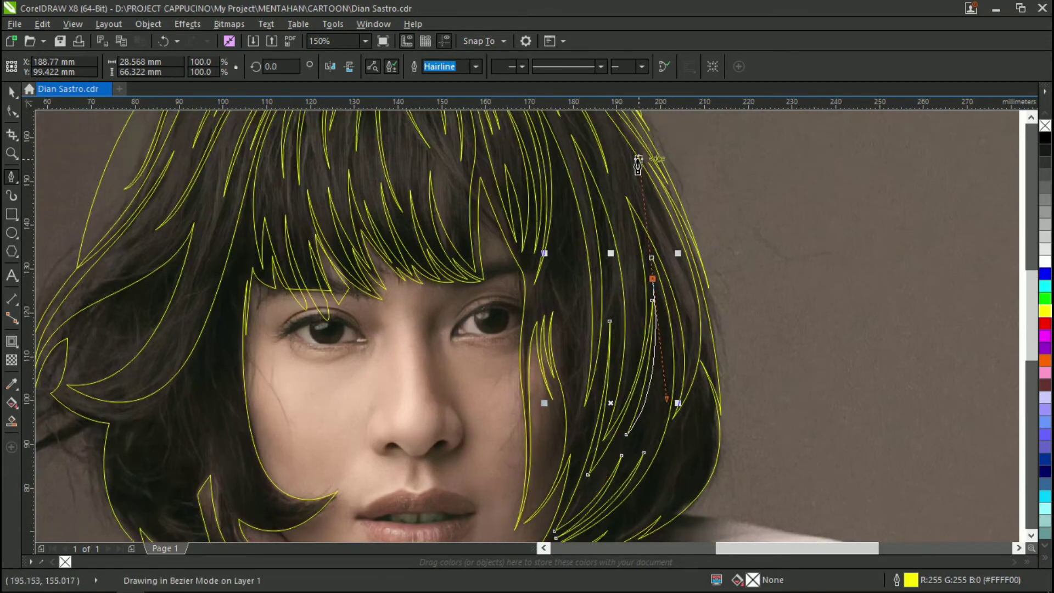
pyautogui.hotkey('ctrl', 'z')
pyautogui.scroll(1, 658, 357)
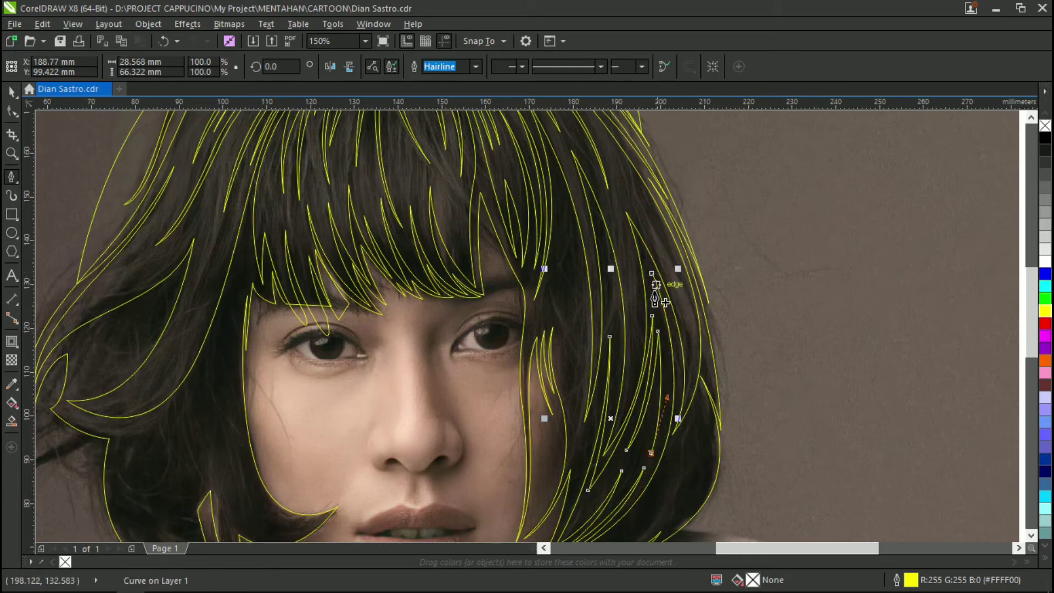
pyautogui.scroll(1, 668, 324)
pyautogui.scroll(-1, 633, 241)
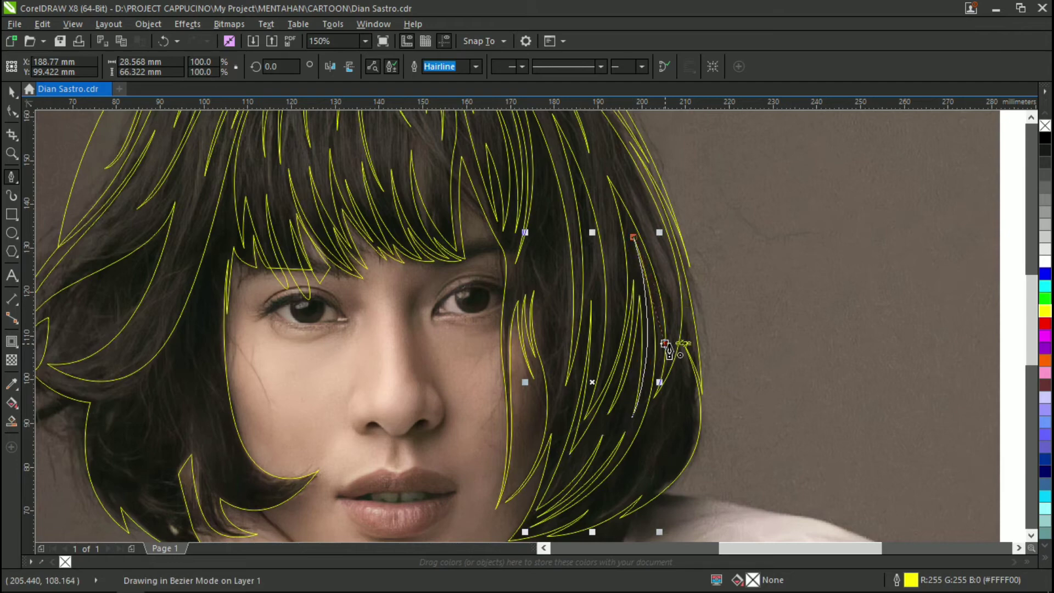
# Start a second highlight curve inside the right-hand hair outline, with sharp strand tips following the bob's lower edge above the shoulder.
pyautogui.scroll(1, 668, 352)
pyautogui.scroll(-2, 654, 400)
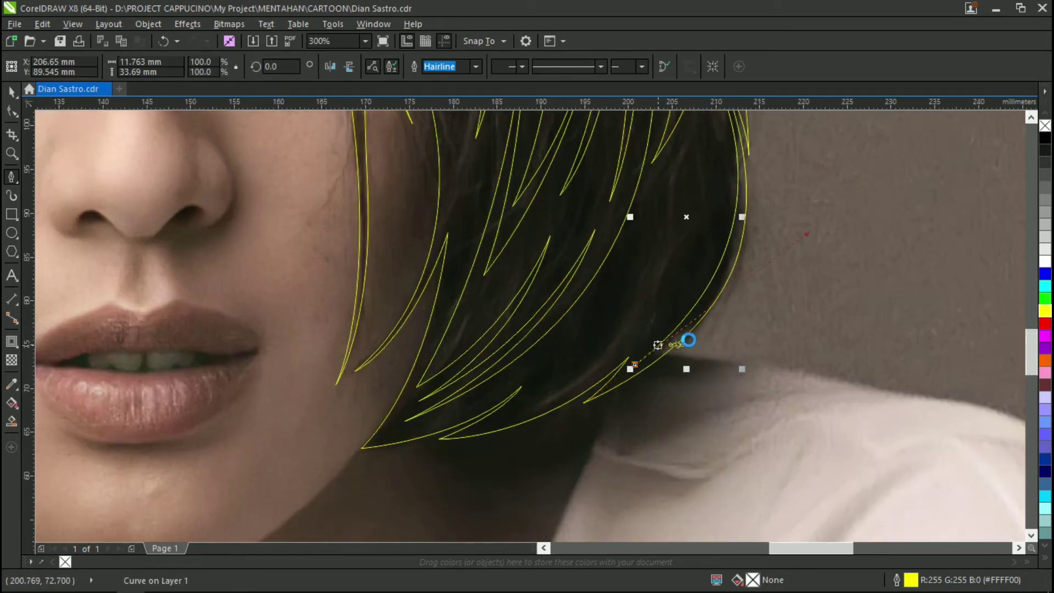
pyautogui.scroll(4, 689, 341)
pyautogui.moveTo(718, 297); pyautogui.dragTo(730, 223)
pyautogui.keyDown('alt'); pyautogui.click(718, 297); pyautogui.keyUp('alt')
pyautogui.moveTo(494, 483); pyautogui.dragTo(327, 511)
pyautogui.keyDown('alt'); pyautogui.click(494, 441); pyautogui.keyUp('alt')
# Continue the lower right-hand curve with pointed strands sweeping between the hair tips near the jaw and the middle of the bob.
pyautogui.scroll(5, 549, 434)
pyautogui.moveTo(623, 392); pyautogui.dragTo(652, 316)
pyautogui.keyDown('alt'); pyautogui.click(623, 392); pyautogui.keyUp('alt')
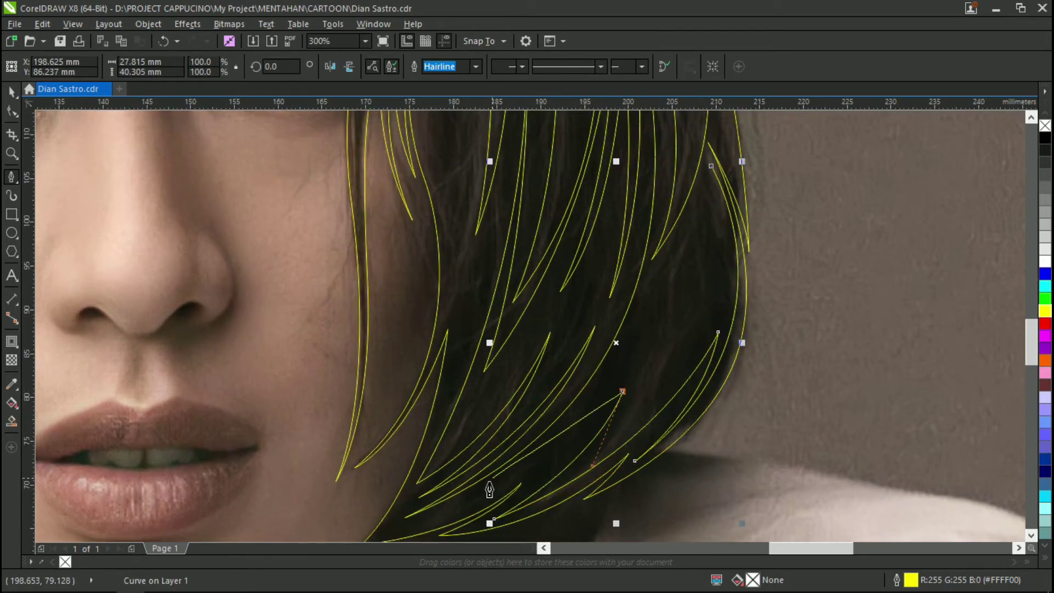
pyautogui.moveTo(452, 514); pyautogui.dragTo(384, 495)
pyautogui.keyDown('alt'); pyautogui.click(451, 465); pyautogui.keyUp('alt')
pyautogui.scroll(3, 604, 351)
pyautogui.moveTo(659, 307); pyautogui.dragTo(708, 219)
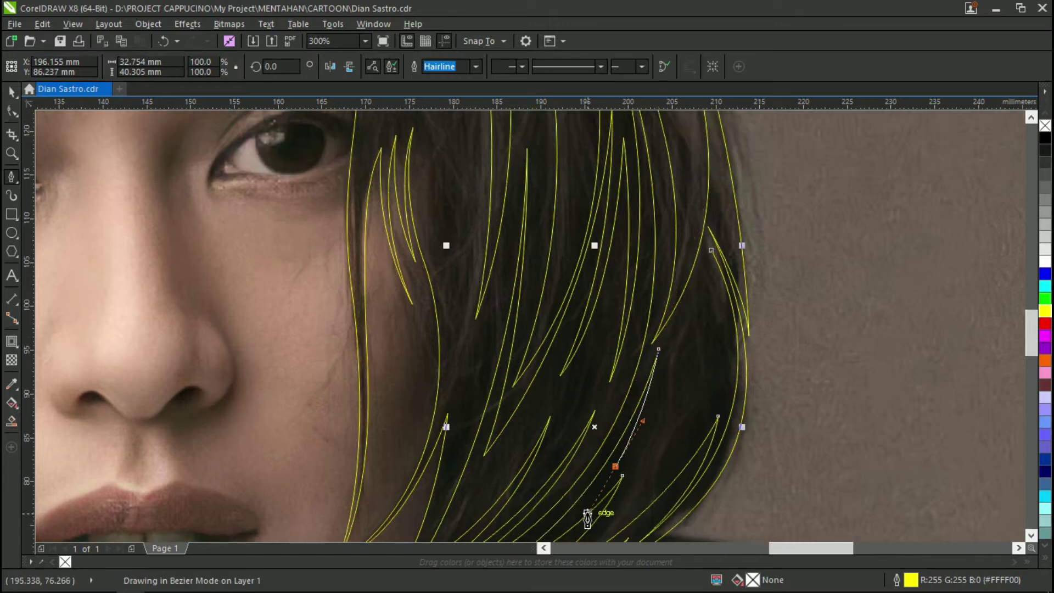
pyautogui.keyDown('alt'); pyautogui.click(615, 466); pyautogui.keyUp('alt')
# Add narrow upright strands along the outer right-hand hair and close the curve at its start node, about 33 by 40 mm.
pyautogui.scroll(3, 659, 384)
pyautogui.scroll(-2, 627, 470)
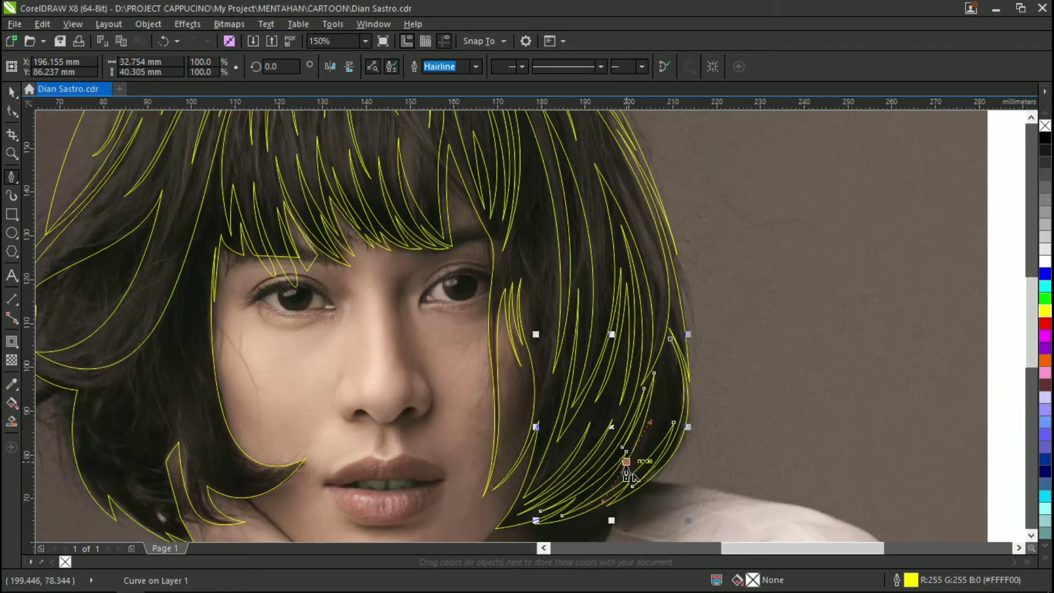
pyautogui.scroll(2, 659, 423)
pyautogui.keyDown('alt'); pyautogui.click(663, 296); pyautogui.keyUp('alt')
pyautogui.moveTo(652, 442); pyautogui.dragTo(629, 500)
pyautogui.keyDown('alt'); pyautogui.click(652, 426); pyautogui.keyUp('alt')
pyautogui.moveTo(670, 264); pyautogui.dragTo(661, 169)
pyautogui.keyDown('alt'); pyautogui.click(671, 264); pyautogui.keyUp('alt')
pyautogui.moveTo(622, 479); pyautogui.dragTo(537, 515)
pyautogui.keyDown('alt'); pyautogui.click(622, 427); pyautogui.keyUp('alt')
pyautogui.moveTo(681, 186); pyautogui.dragTo(712, 361)
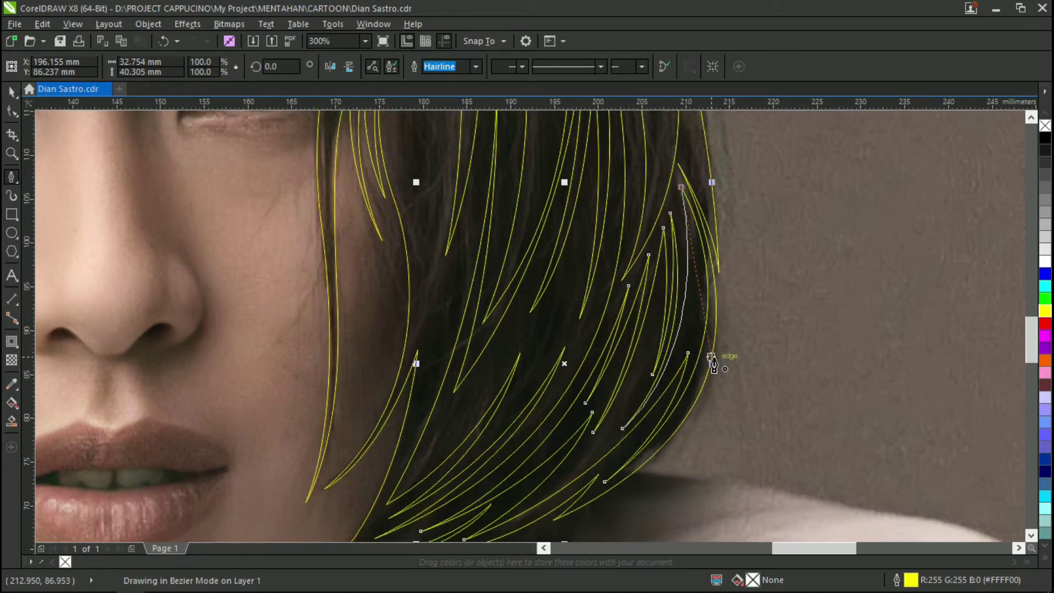
# Draw a closed highlight curve about 24 by 56 mm in the hair framing the left side of the face, with strands tapering toward the mouth.
pyautogui.scroll(-2, 713, 362)
pyautogui.scroll(1, 479, 299)
pyautogui.click(480, 237)
pyautogui.click(540, 479)
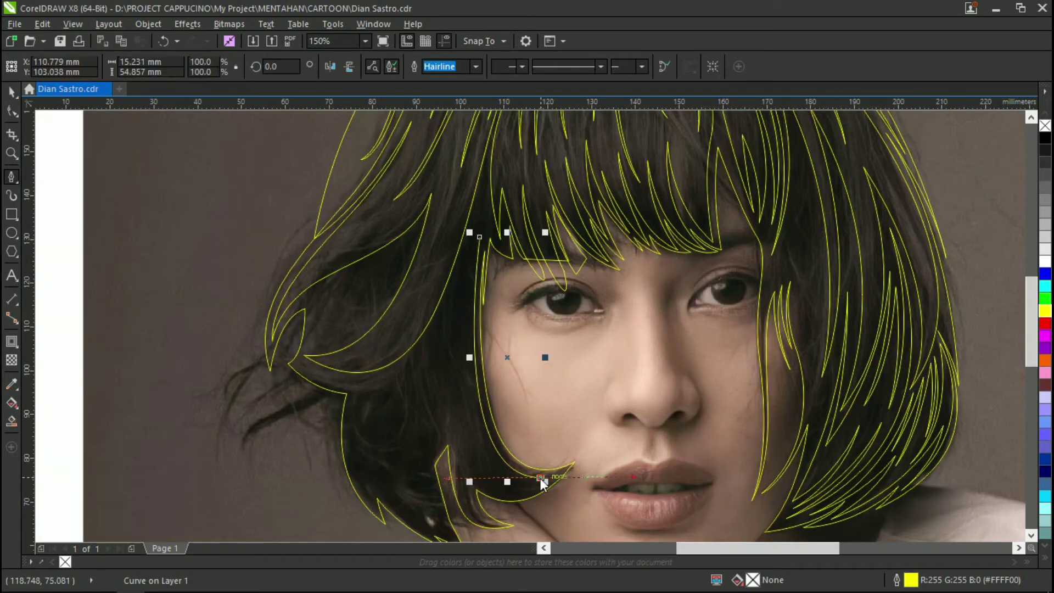
pyautogui.moveTo(442, 239); pyautogui.dragTo(443, 181)
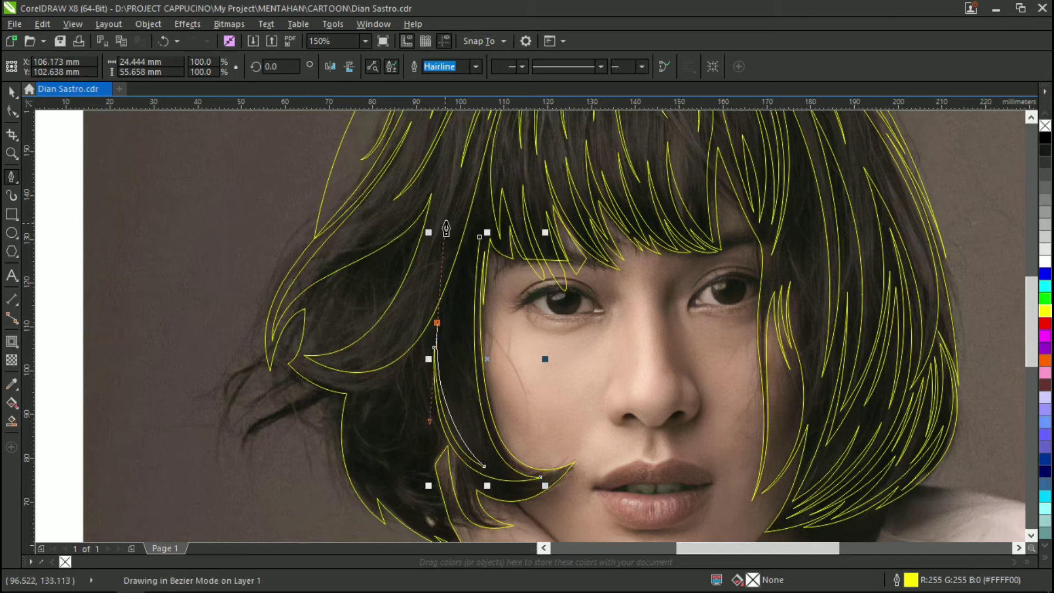
pyautogui.click(489, 459)
pyautogui.scroll(1, 443, 348)
pyautogui.moveTo(449, 314); pyautogui.dragTo(462, 202)
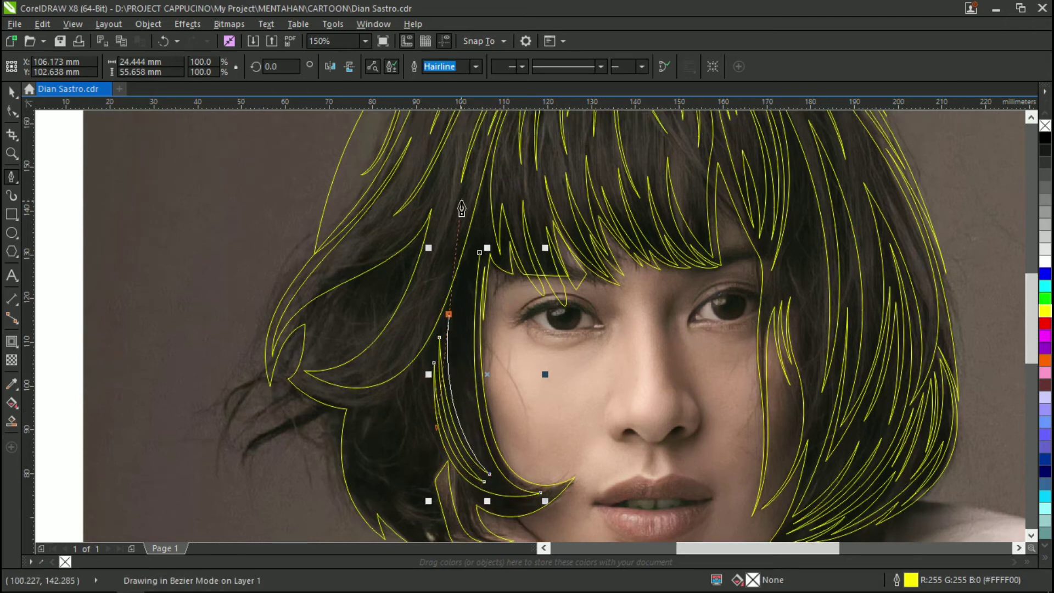
pyautogui.scroll(2, 456, 328)
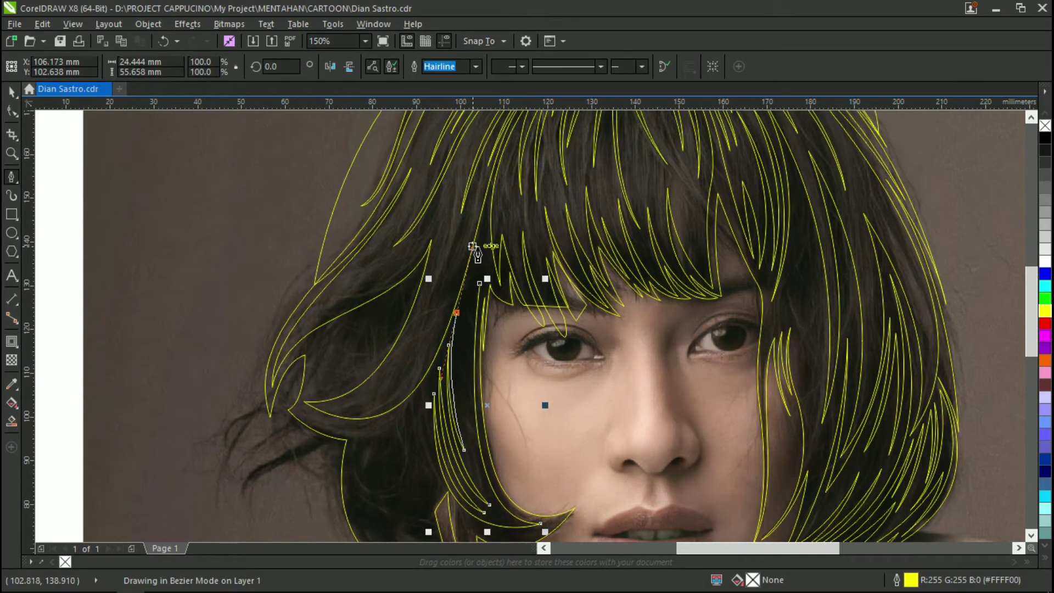
pyautogui.click(479, 284)
# Trace a highlight curve along the underside of the swept-out left-hand lock, from beside the face to the lock's outer tip and back.
pyautogui.scroll(1, 412, 421)
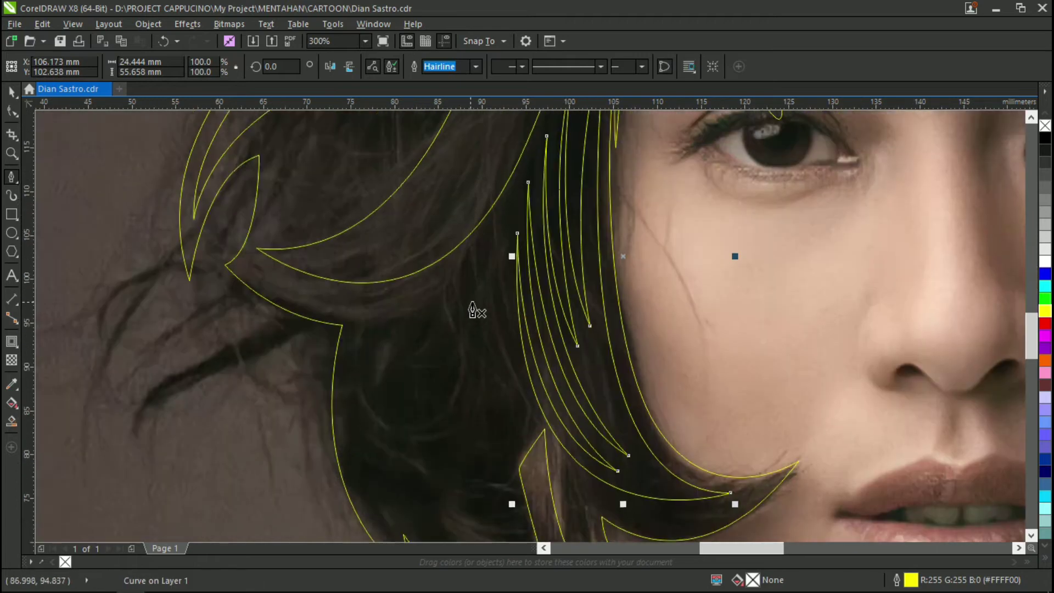
pyautogui.scroll(1, 470, 309)
pyautogui.click(519, 217)
pyautogui.moveTo(240, 281); pyautogui.dragTo(74, 130)
pyautogui.moveTo(581, 107); pyautogui.dragTo(586, 138)
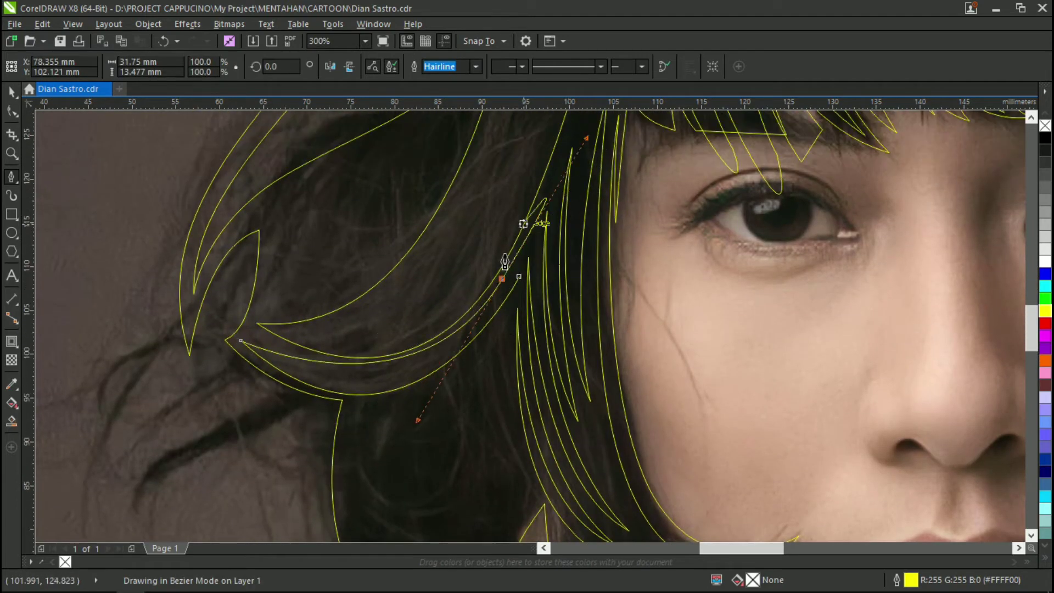
# Start a highlight curve in the lower left-hand hair below the swept lock, following the outer outline down to the tips beside the hand.
pyautogui.scroll(-4, 379, 329)
pyautogui.moveTo(426, 398); pyautogui.dragTo(494, 522)
pyautogui.click(355, 197)
pyautogui.keyDown('alt'); pyautogui.click(399, 422); pyautogui.keyUp('alt')
pyautogui.moveTo(508, 474); pyautogui.dragTo(640, 544)
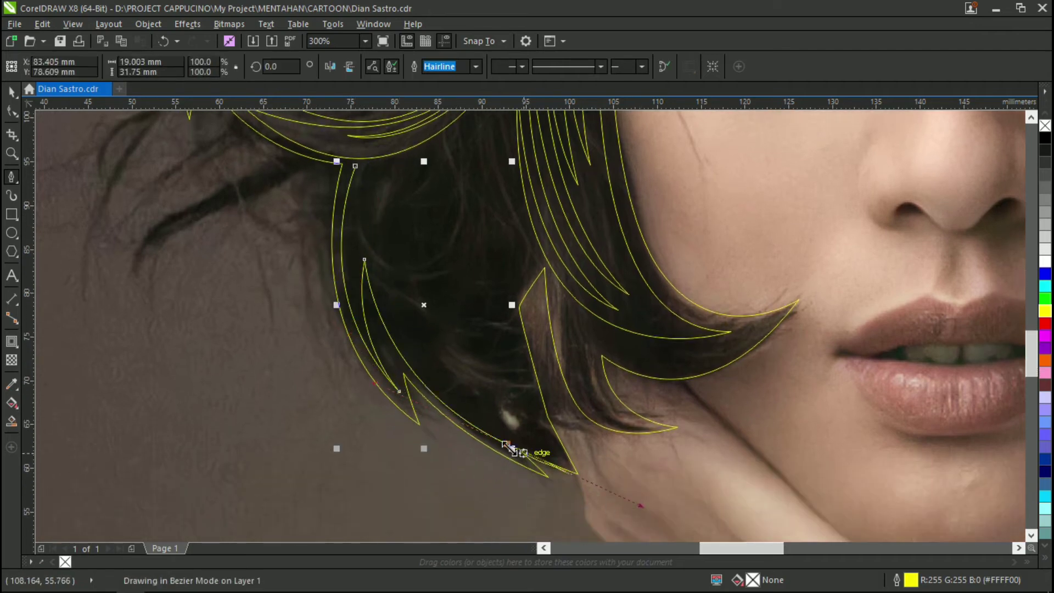
pyautogui.keyDown('alt'); pyautogui.click(508, 443); pyautogui.keyUp('alt')
# Add a pointed notch to the lower left-hand curve and extend it to the hair tip next to the hand.
pyautogui.scroll(2, 494, 428)
pyautogui.moveTo(420, 375); pyautogui.dragTo(398, 315)
pyautogui.keyDown('alt'); pyautogui.click(420, 375); pyautogui.keyUp('alt')
pyautogui.moveTo(560, 490); pyautogui.dragTo(653, 524)
pyautogui.keyDown('alt'); pyautogui.click(560, 490); pyautogui.keyUp('alt')
pyautogui.scroll(5, 510, 428)
# Carry the lower left-hand curve up the inner hair edge and shape a short pointed strand beneath the swept lock.
pyautogui.click(506, 423)
pyautogui.scroll(2, 505, 422)
pyautogui.moveTo(506, 277); pyautogui.dragTo(498, 236)
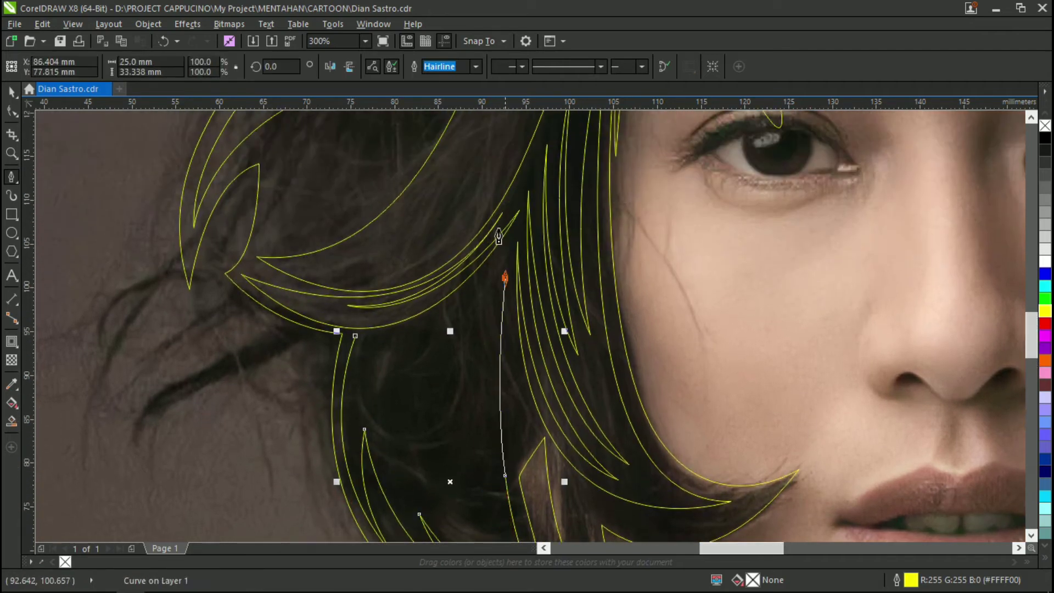
pyautogui.moveTo(492, 388); pyautogui.dragTo(466, 466)
pyautogui.keyDown('alt'); pyautogui.click(491, 387); pyautogui.keyUp('alt')
pyautogui.moveTo(493, 278); pyautogui.dragTo(477, 210)
pyautogui.keyDown('alt'); pyautogui.click(493, 278); pyautogui.keyUp('alt')
# Draw a long tapered strand down the lower left-hand hair and return it to a sharp tip under the swept lock.
pyautogui.scroll(-6, 497, 357)
pyautogui.moveTo(500, 430)
pyautogui.mouseDown()
pyautogui.moveTo(563, 557)
pyautogui.moveTo(555, 535)
pyautogui.mouseUp()
pyautogui.keyDown('alt'); pyautogui.click(500, 426); pyautogui.keyUp('alt')
pyautogui.scroll(3, 501, 351)
pyautogui.moveTo(474, 250); pyautogui.dragTo(512, 113)
pyautogui.keyDown('alt'); pyautogui.click(475, 327); pyautogui.keyUp('alt')
pyautogui.scroll(-4, 467, 384)
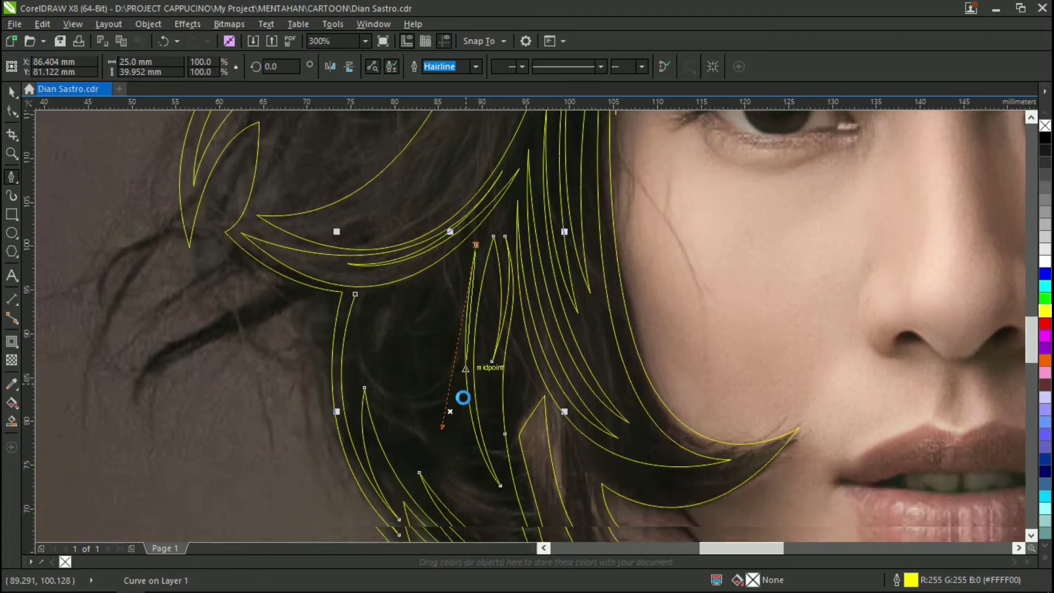
# Add another long strand to the lower left-hand curve, directly outward of the previous one, with sharp corners at both ends.
pyautogui.scroll(-1, 461, 396)
pyautogui.moveTo(473, 417); pyautogui.dragTo(507, 467)
pyautogui.keyDown('alt'); pyautogui.click(473, 418); pyautogui.keyUp('alt')
pyautogui.scroll(1, 439, 312)
pyautogui.moveTo(462, 269); pyautogui.dragTo(492, 131)
pyautogui.keyDown('alt'); pyautogui.click(461, 320); pyautogui.keyUp('alt')
pyautogui.scroll(-3, 460, 384)
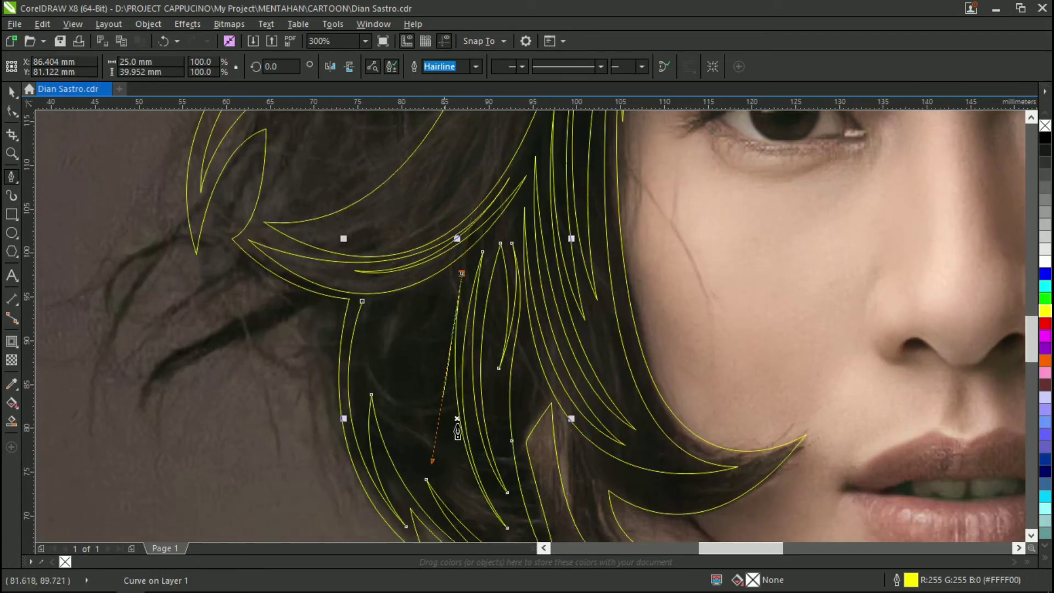
# Continue the lower left-hand curve outward with one more tapered strand ending in a sharp upper node.
pyautogui.moveTo(484, 489); pyautogui.dragTo(549, 540)
pyautogui.keyDown('alt'); pyautogui.click(484, 445); pyautogui.keyUp('alt')
pyautogui.scroll(2, 467, 384)
pyautogui.moveTo(446, 240); pyautogui.dragTo(473, 123)
pyautogui.keyDown('alt'); pyautogui.click(446, 305); pyautogui.keyUp('alt')
pyautogui.scroll(-3, 417, 422)
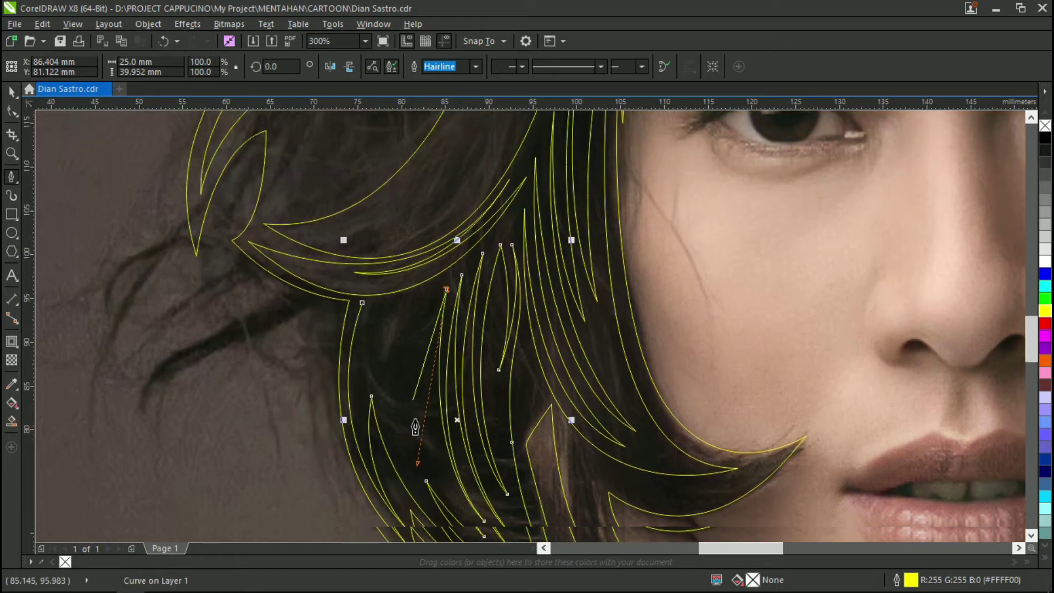
# Trace the middle strands of the lower left-hand curve, each slightly shorter, with cusps under the lock and at the lower tips.
pyautogui.moveTo(454, 458); pyautogui.dragTo(507, 520)
pyautogui.keyDown('alt'); pyautogui.click(455, 457); pyautogui.keyUp('alt')
pyautogui.scroll(1, 439, 356)
pyautogui.moveTo(432, 303); pyautogui.dragTo(464, 162)
pyautogui.keyDown('alt'); pyautogui.click(433, 304); pyautogui.keyUp('alt')
pyautogui.scroll(-1, 422, 407)
pyautogui.moveTo(419, 422); pyautogui.dragTo(443, 513)
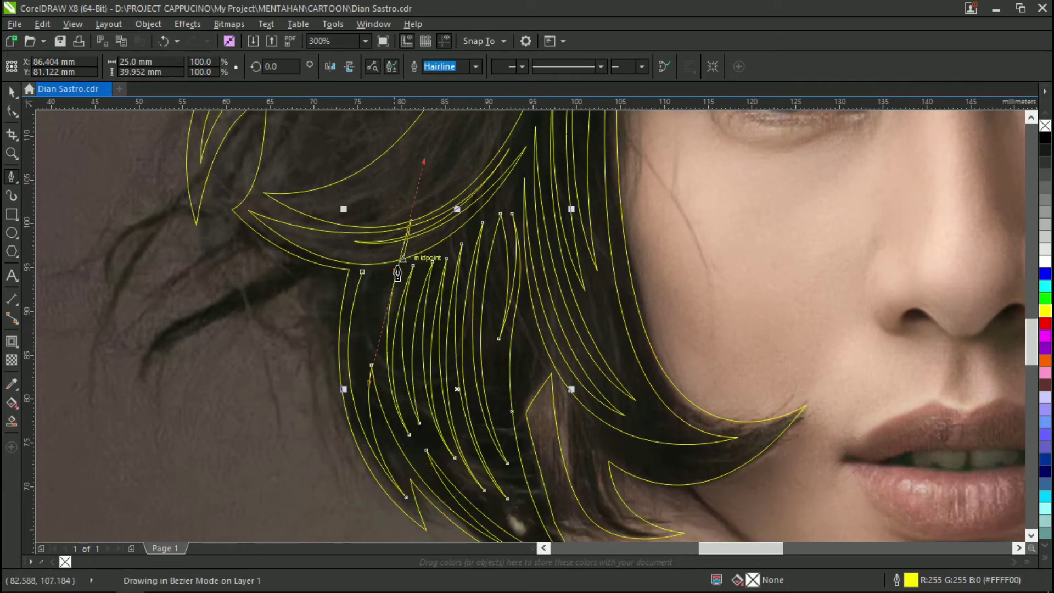
# Trace the remaining short strands toward the outer left outline and close the lower left-hand curve at its starting node.
pyautogui.moveTo(390, 430); pyautogui.dragTo(390, 429)
pyautogui.keyDown('alt'); pyautogui.click(383, 379); pyautogui.keyUp('alt')
pyautogui.scroll(1, 374, 329)
pyautogui.moveTo(400, 221); pyautogui.dragTo(431, 148)
pyautogui.keyDown('alt'); pyautogui.click(400, 270); pyautogui.keyUp('alt')
pyautogui.scroll(-1, 399, 258)
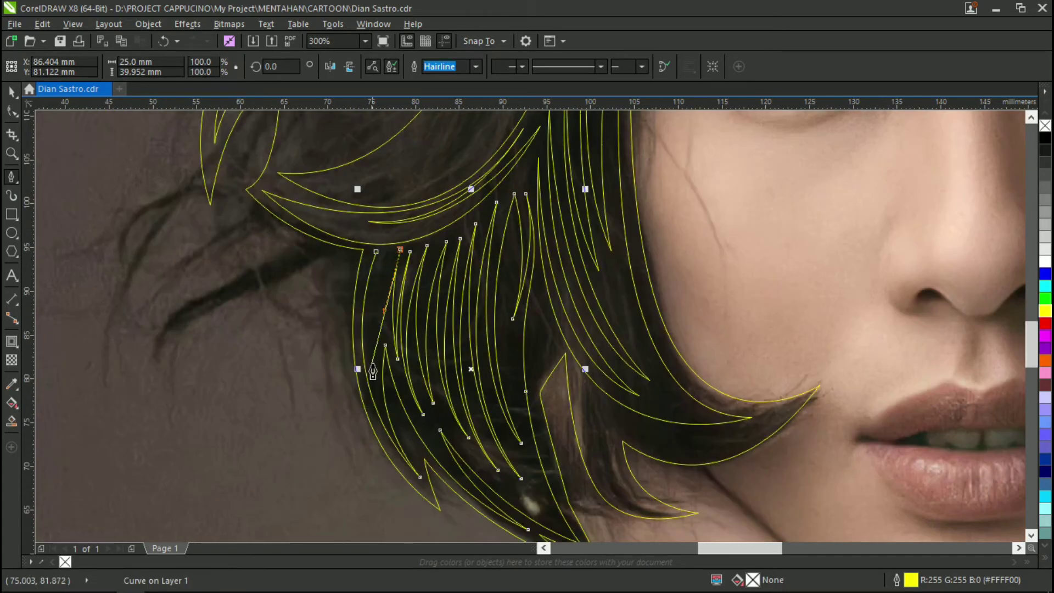
pyautogui.scroll(-2, 389, 358)
pyautogui.scroll(2, 407, 331)
# Start a highlight curve inside the upper left-hand swept lock, running down to its outer tip and back up in a pointed strand.
pyautogui.click(487, 156)
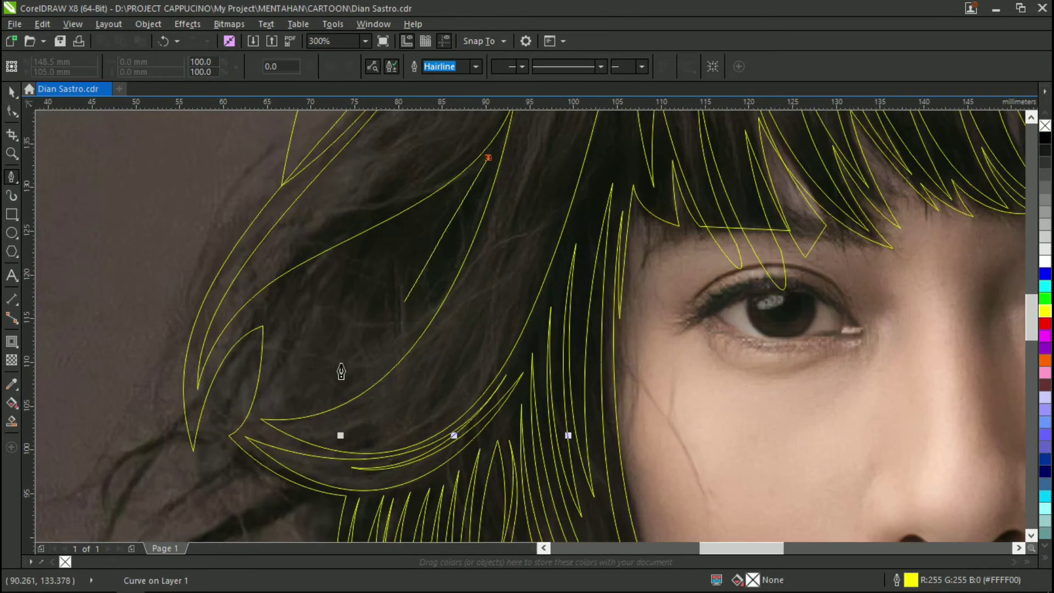
pyautogui.moveTo(269, 397); pyautogui.dragTo(123, 358)
pyautogui.keyDown('alt'); pyautogui.click(269, 397); pyautogui.keyUp('alt')
pyautogui.scroll(1, 329, 357)
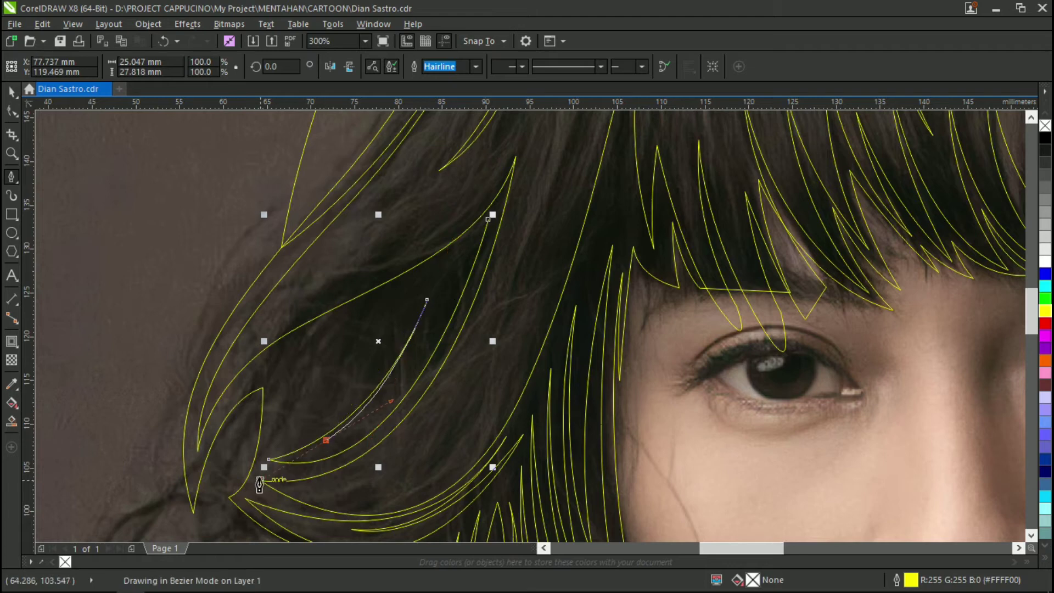
pyautogui.moveTo(382, 367); pyautogui.dragTo(410, 299)
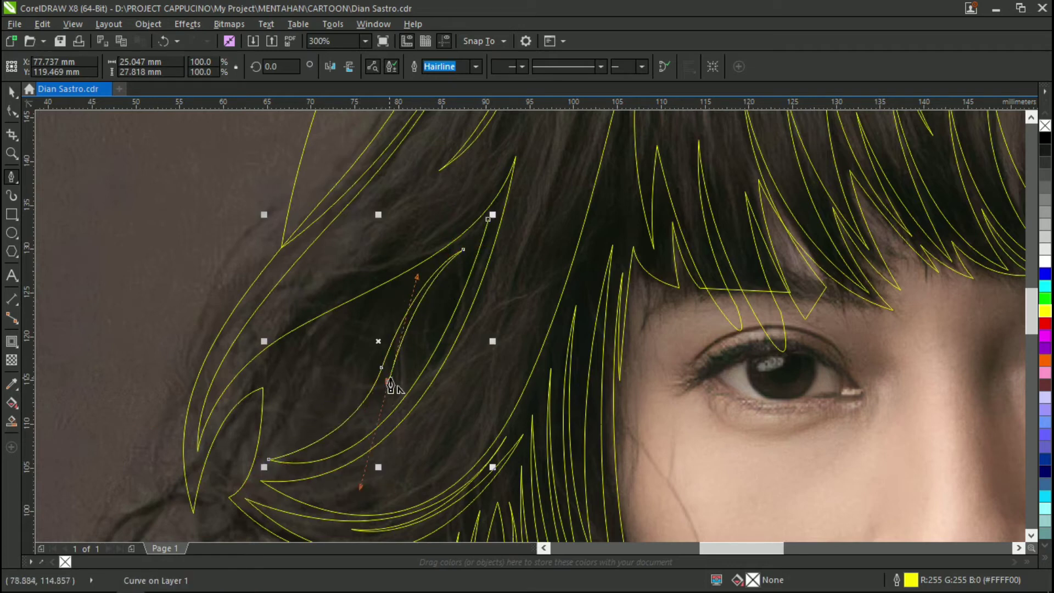
# Shape the final pointed strand of the left-hand lock highlight and close the curve at its start node, about 25 by 28 mm.
pyautogui.moveTo(353, 422); pyautogui.dragTo(281, 468)
pyautogui.keyDown('alt'); pyautogui.click(353, 423); pyautogui.keyUp('alt')
pyautogui.scroll(1, 461, 308)
pyautogui.click(488, 266)
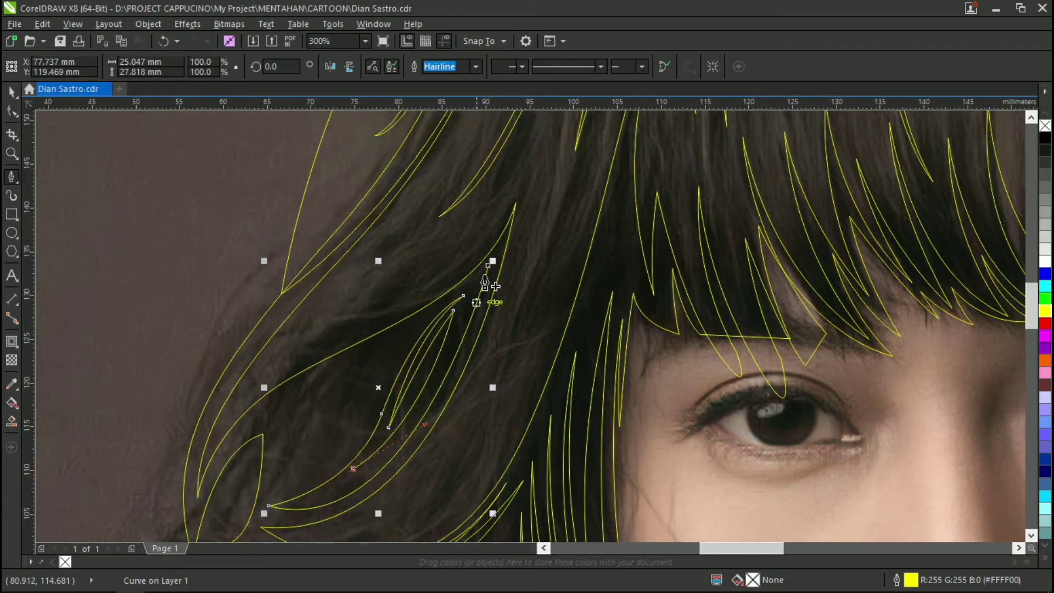
pyautogui.scroll(-2, 437, 398)
pyautogui.scroll(2, 653, 455)
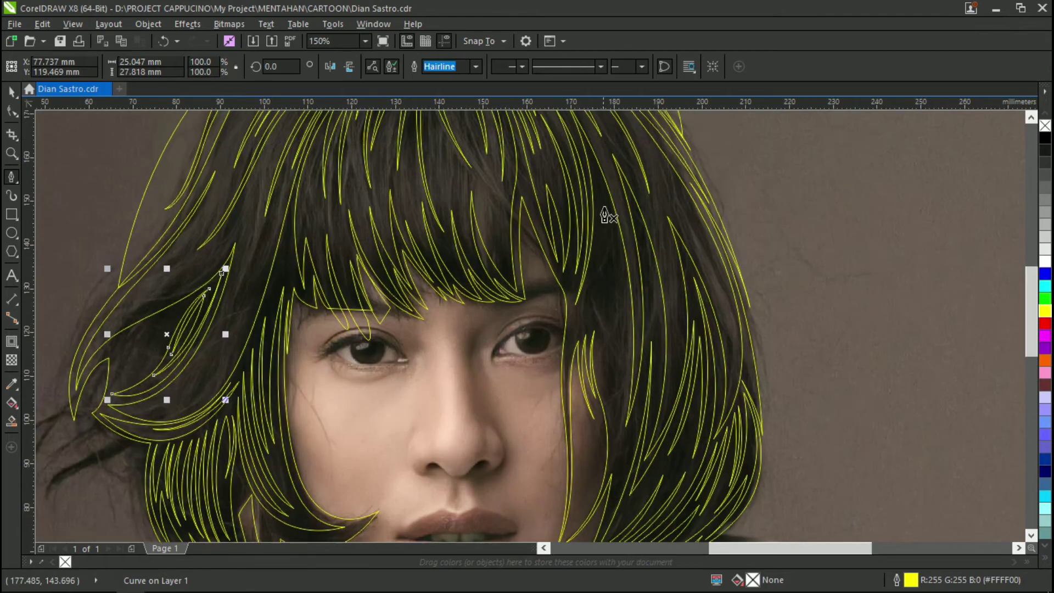
# Start a strand curve in the right-hand hair beside the fringe, running down about 63 mm and back up to a pointed inner tip.
pyautogui.click(598, 167)
pyautogui.moveTo(612, 443); pyautogui.dragTo(571, 512)
pyautogui.keyDown('alt'); pyautogui.click(611, 393); pyautogui.keyUp('alt')
pyautogui.scroll(1, 610, 307)
pyautogui.moveTo(595, 367); pyautogui.dragTo(561, 282)
pyautogui.scroll(1, 599, 241)
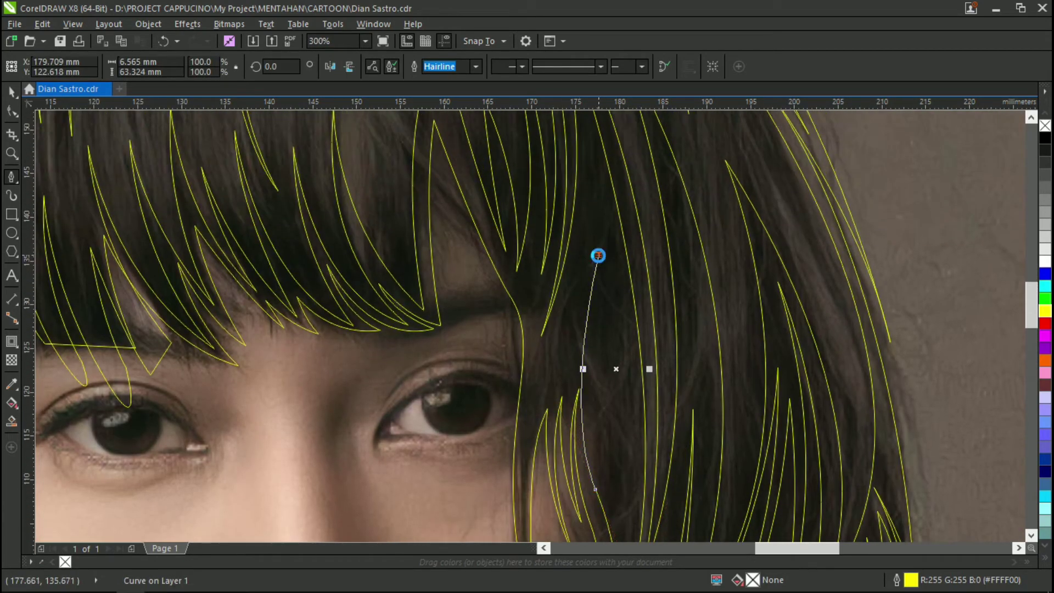
pyautogui.click(598, 255)
# Add a pointed inner strand to the right-hand curve, with a cusp beside the eye and a slightly lower upper tip.
pyautogui.scroll(-2, 598, 330)
pyautogui.moveTo(601, 419); pyautogui.dragTo(628, 521)
pyautogui.keyDown('alt'); pyautogui.click(601, 419); pyautogui.keyUp('alt')
pyautogui.scroll(2, 600, 357)
pyautogui.click(600, 293)
# Continue the right-hand curve down to a deeper cusp and back up to a third tip under the long outer strand.
pyautogui.scroll(-2, 596, 340)
pyautogui.moveTo(604, 391); pyautogui.dragTo(624, 519)
pyautogui.scroll(-1, 622, 483)
pyautogui.keyDown('alt'); pyautogui.click(626, 502); pyautogui.keyUp('alt')
pyautogui.scroll(1, 626, 443)
pyautogui.scroll(-1, 627, 441)
pyautogui.moveTo(620, 316); pyautogui.dragTo(604, 191)
pyautogui.keyDown('alt'); pyautogui.click(621, 316); pyautogui.keyUp('alt')
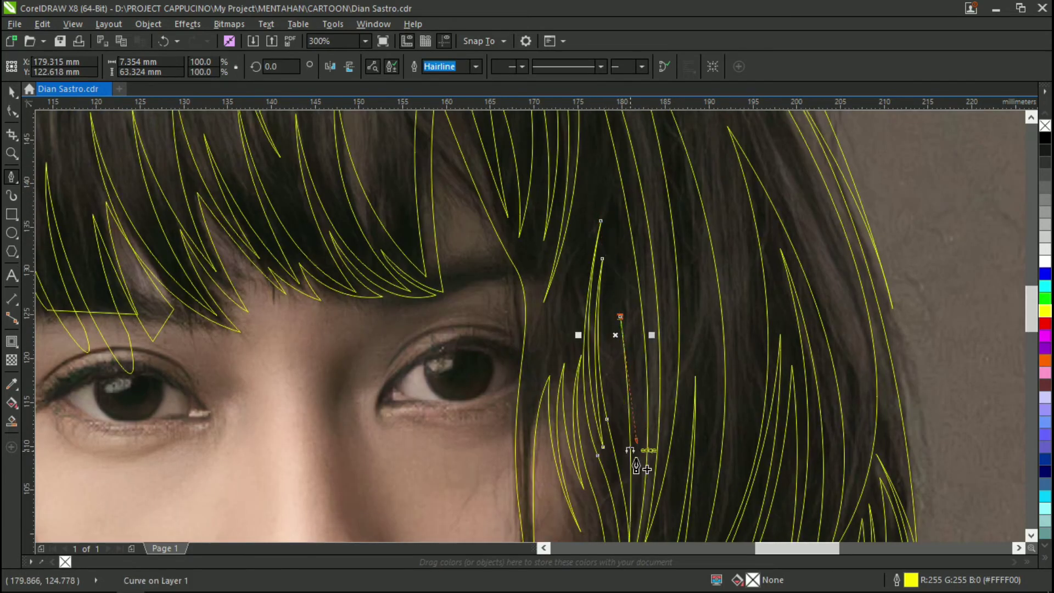
# Trace the remaining outer strands of the right-hand curve with cusps at their tips and close it at its start node.
pyautogui.scroll(2, 610, 357)
pyautogui.moveTo(602, 297); pyautogui.dragTo(561, 160)
pyautogui.scroll(-1, 641, 470)
pyautogui.moveTo(641, 410); pyautogui.dragTo(640, 448)
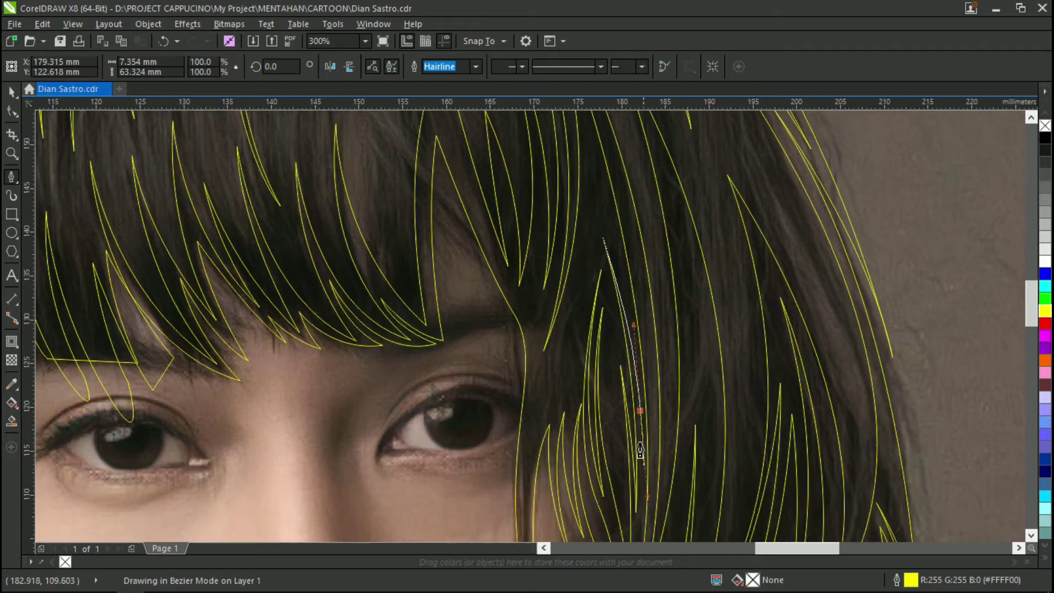
pyautogui.keyDown('alt'); pyautogui.click(641, 411); pyautogui.keyUp('alt')
pyautogui.scroll(1, 637, 385)
pyautogui.moveTo(589, 166); pyautogui.dragTo(568, 104)
pyautogui.scroll(-3, 610, 384)
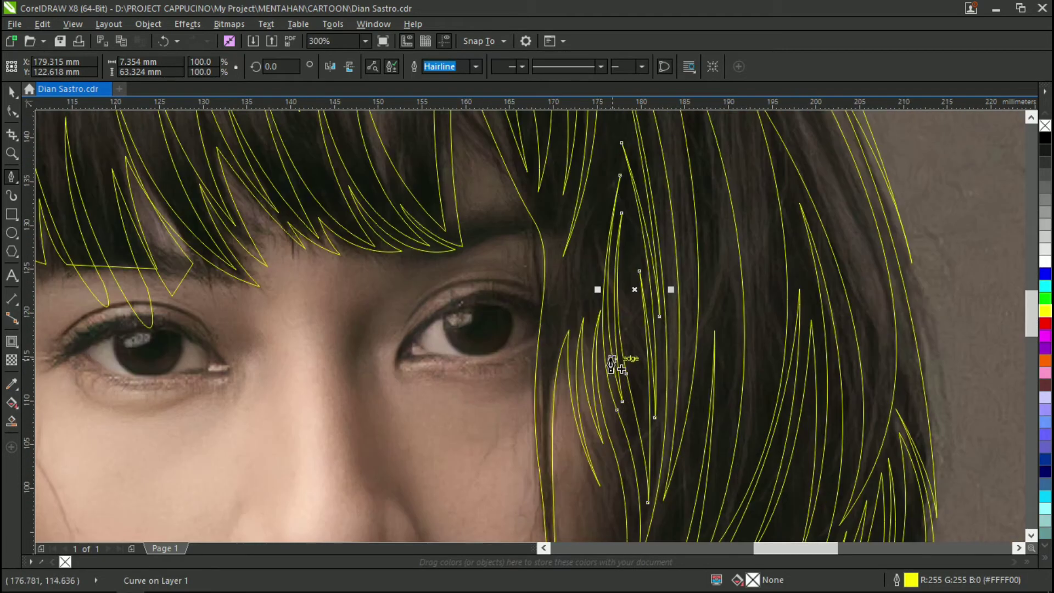
pyautogui.click(613, 132)
pyautogui.moveTo(563, 271); pyautogui.dragTo(528, 333)
pyautogui.scroll(-1, 540, 384)
pyautogui.moveTo(555, 490); pyautogui.dragTo(556, 511)
pyautogui.keyDown('alt'); pyautogui.click(555, 491); pyautogui.keyUp('alt')
pyautogui.scroll(1, 555, 351)
pyautogui.moveTo(566, 319); pyautogui.dragTo(590, 256)
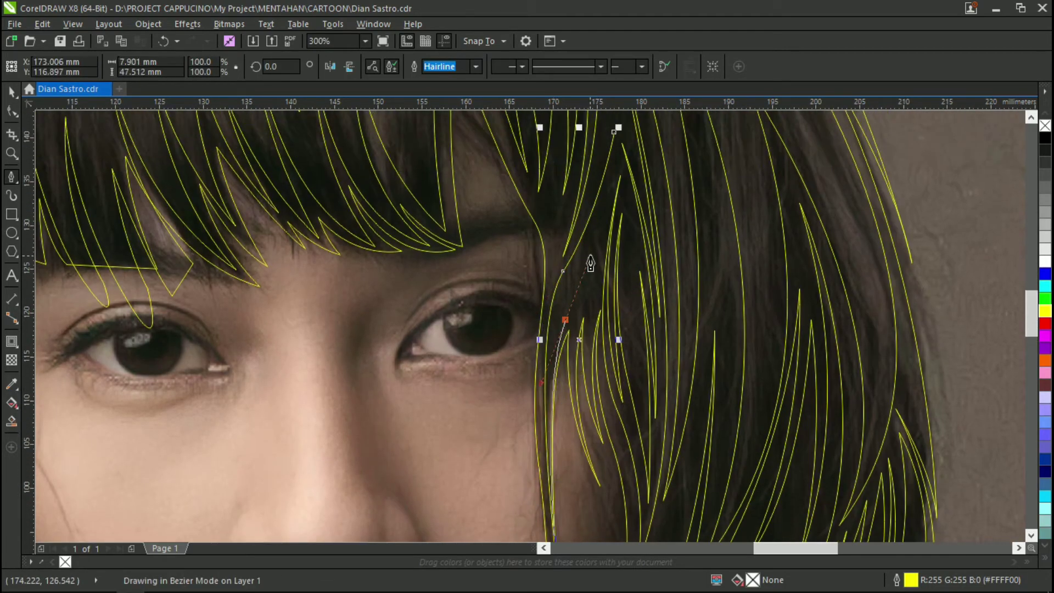
pyautogui.scroll(1, 591, 308)
pyautogui.hotkey('ctrl', 'z')
pyautogui.hotkey('ctrl', 'z')
pyautogui.hotkey('ctrl', 'z')
# Trace a narrow curve along the inner edge of the right-hand hair, down to its lower tip and back up beside the eye, about 56 mm tall.
pyautogui.scroll(-1, 596, 277)
pyautogui.click(607, 162)
pyautogui.scroll(-1, 599, 220)
pyautogui.moveTo(535, 426); pyautogui.dragTo(554, 521)
pyautogui.scroll(-7, 550, 517)
pyautogui.click(546, 511)
pyautogui.scroll(4, 551, 417)
pyautogui.moveTo(552, 364); pyautogui.dragTo(540, 262)
pyautogui.scroll(4, 577, 264)
pyautogui.moveTo(600, 236); pyautogui.dragTo(600, 190)
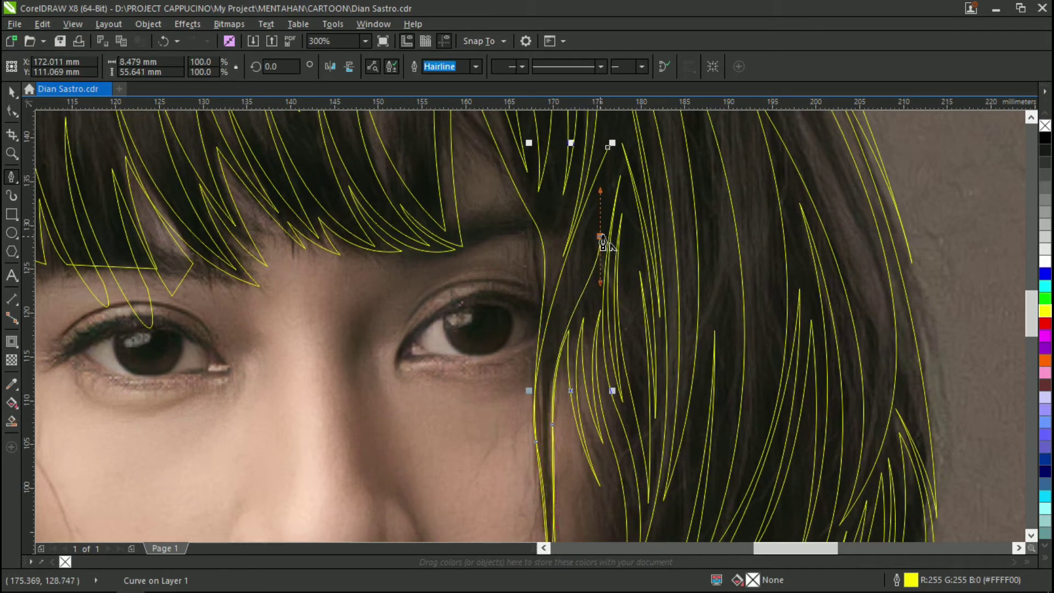
pyautogui.keyDown('alt'); pyautogui.click(600, 236); pyautogui.keyUp('alt')
pyautogui.moveTo(552, 344); pyautogui.dragTo(535, 488)
pyautogui.hotkey('ctrl', 'z')
pyautogui.hotkey('ctrl', 'z')
# Trace the short pointed strands beside the right-hand eye in the narrow curve and close it at its start node.
pyautogui.click(597, 261)
pyautogui.keyDown('alt'); pyautogui.click(545, 363); pyautogui.keyUp('alt')
pyautogui.scroll(3, 551, 354)
pyautogui.moveTo(593, 289); pyautogui.dragTo(649, 196)
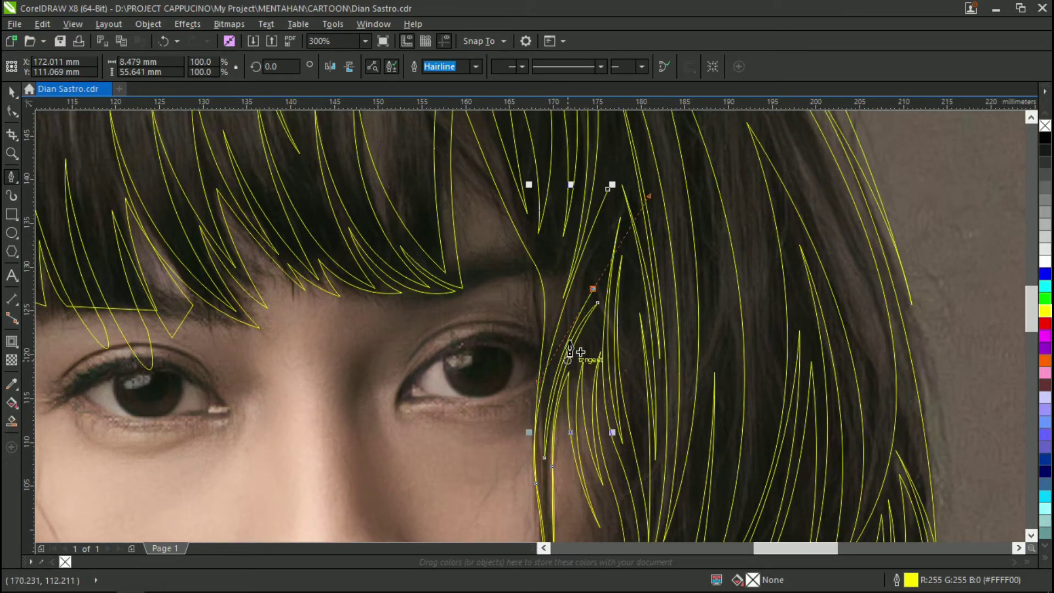
pyautogui.scroll(1, 541, 415)
pyautogui.moveTo(543, 429)
pyautogui.mouseDown()
pyautogui.moveTo(520, 534)
pyautogui.moveTo(536, 425)
pyautogui.mouseUp()
pyautogui.scroll(-1, 535, 425)
pyautogui.keyDown('alt'); pyautogui.click(541, 386); pyautogui.keyUp('alt')
pyautogui.moveTo(606, 152); pyautogui.dragTo(554, 300)
pyautogui.scroll(-2, 554, 299)
# Select the outer hair silhouette curve and set its outline colour to white.
pyautogui.click(12, 92)
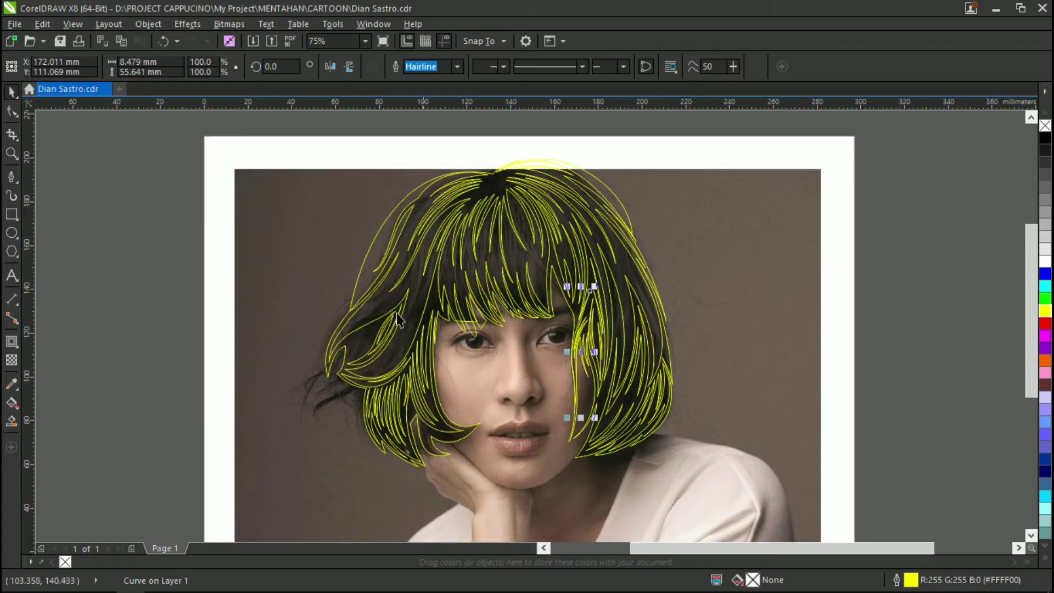
pyautogui.scroll(2, 356, 338)
pyautogui.scroll(-1, 356, 338)
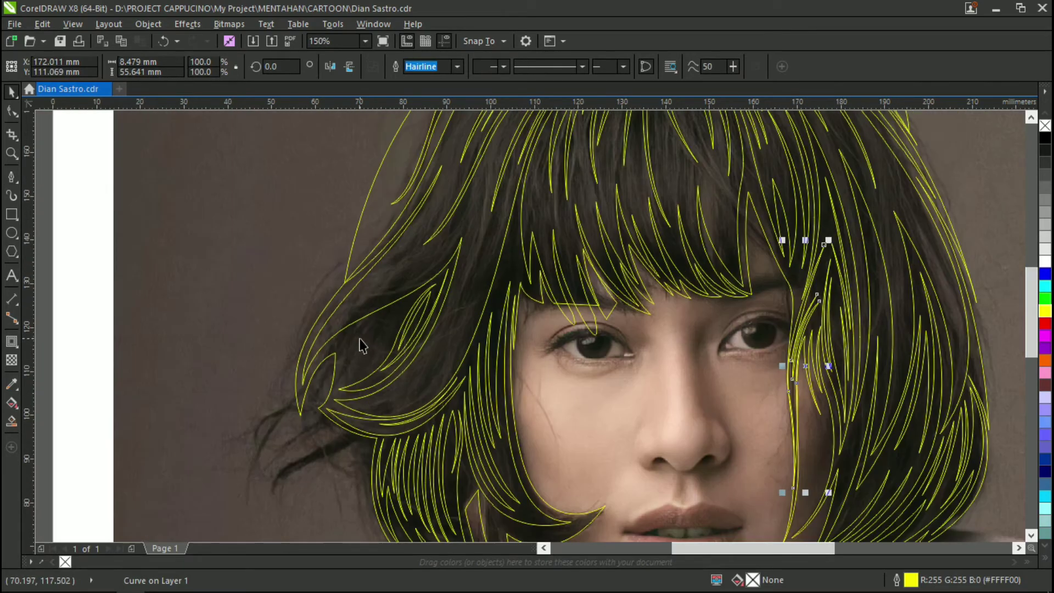
pyautogui.hotkey('ctrl', 'a')
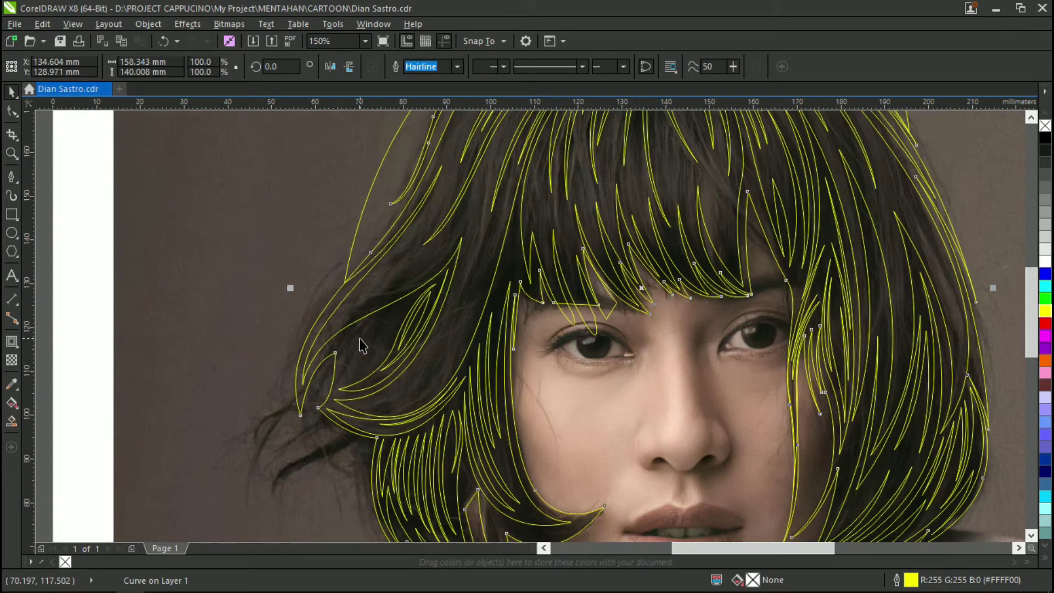
pyautogui.hotkey('ctrl', 'z')
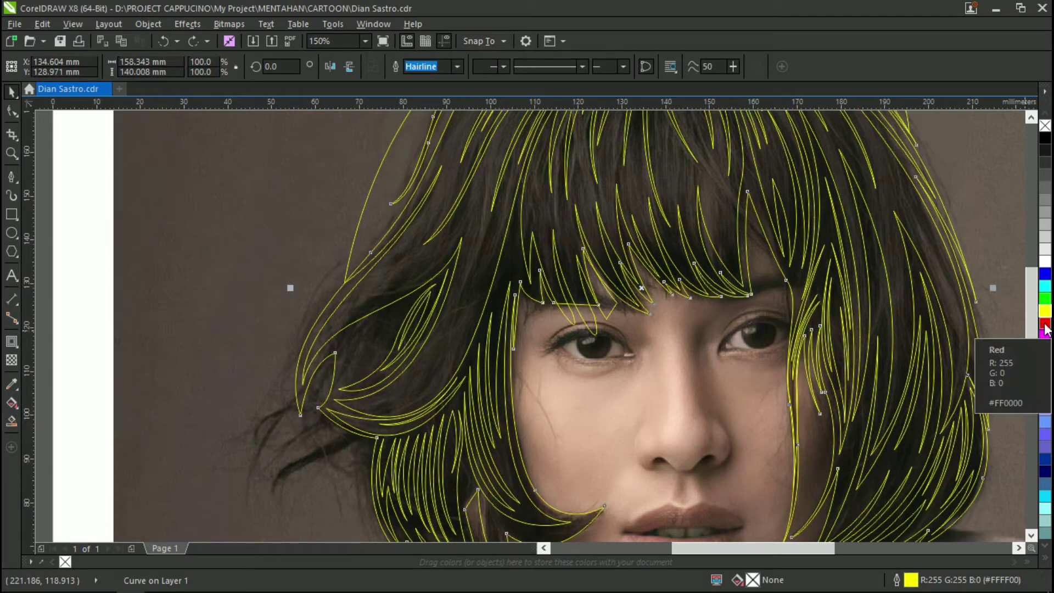
pyautogui.rightClick(1045, 263)
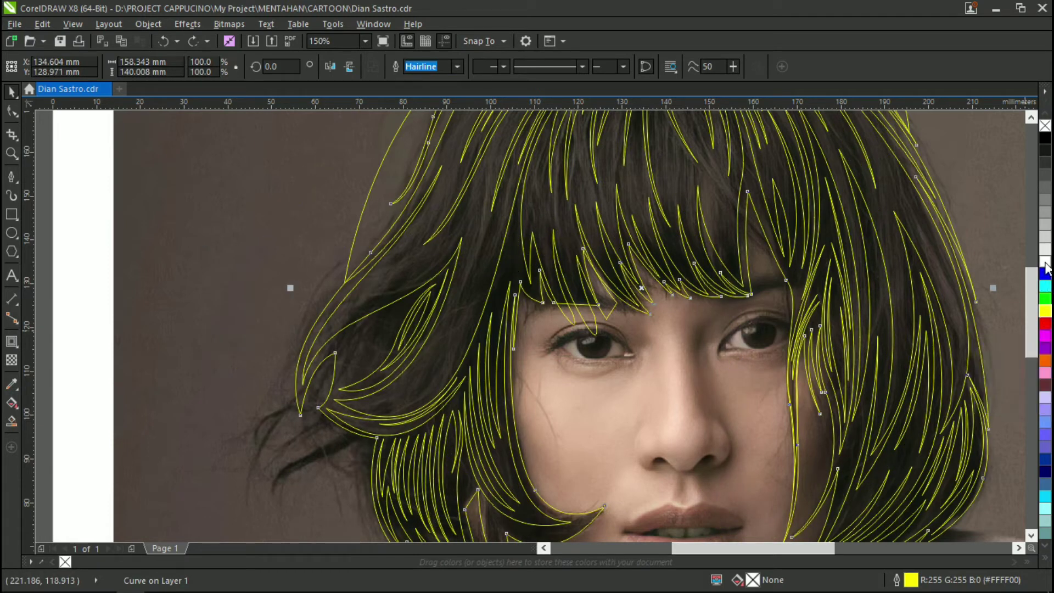
pyautogui.scroll(-1, 442, 361)
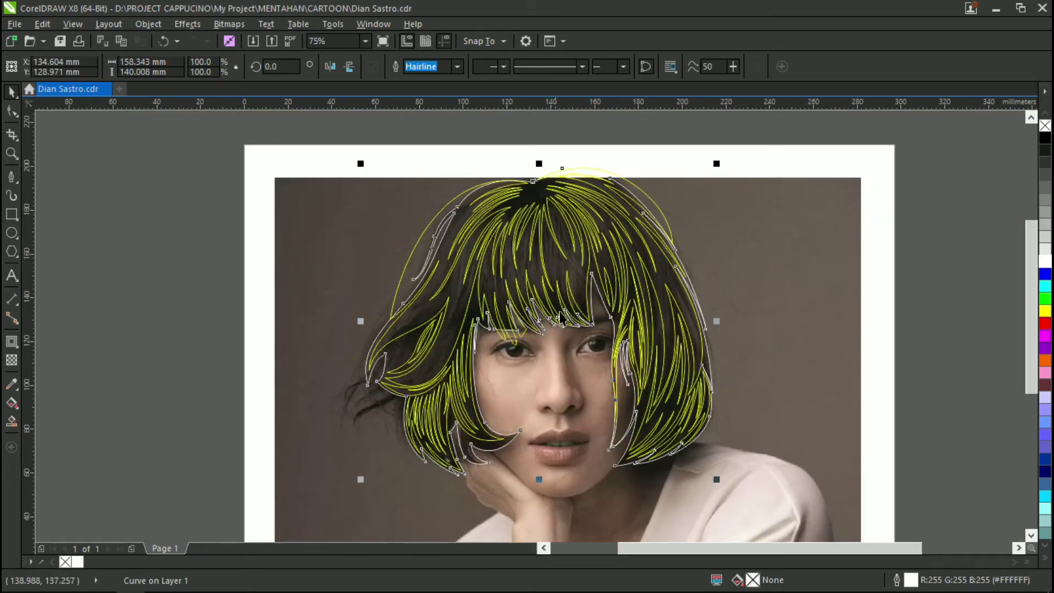
pyautogui.scroll(1, 610, 312)
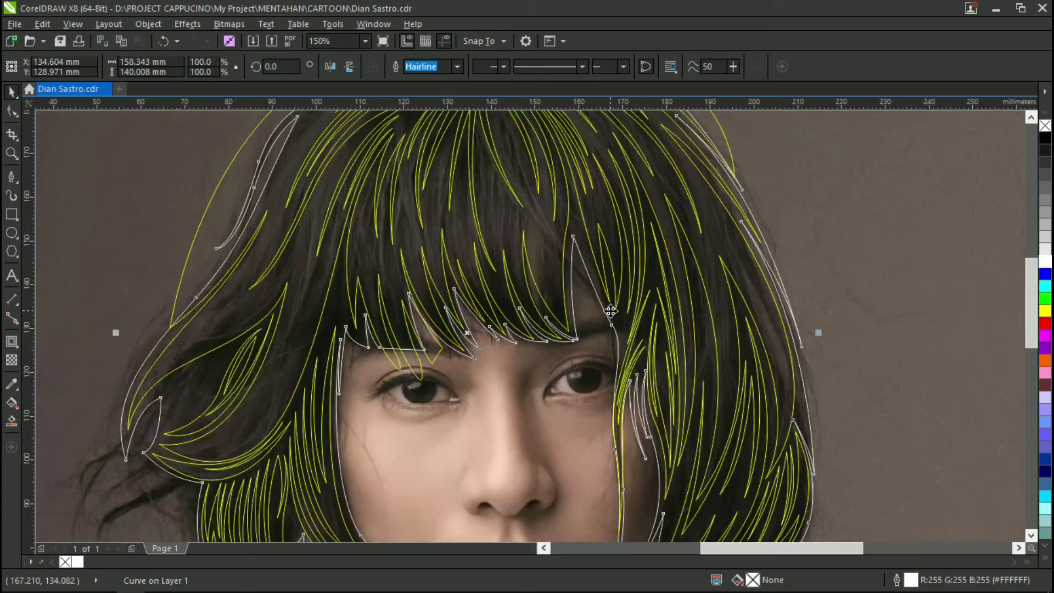
# Select all the yellow strand curves without the white hair silhouette and group them.
pyautogui.click(855, 265)
pyautogui.scroll(-1, 610, 268)
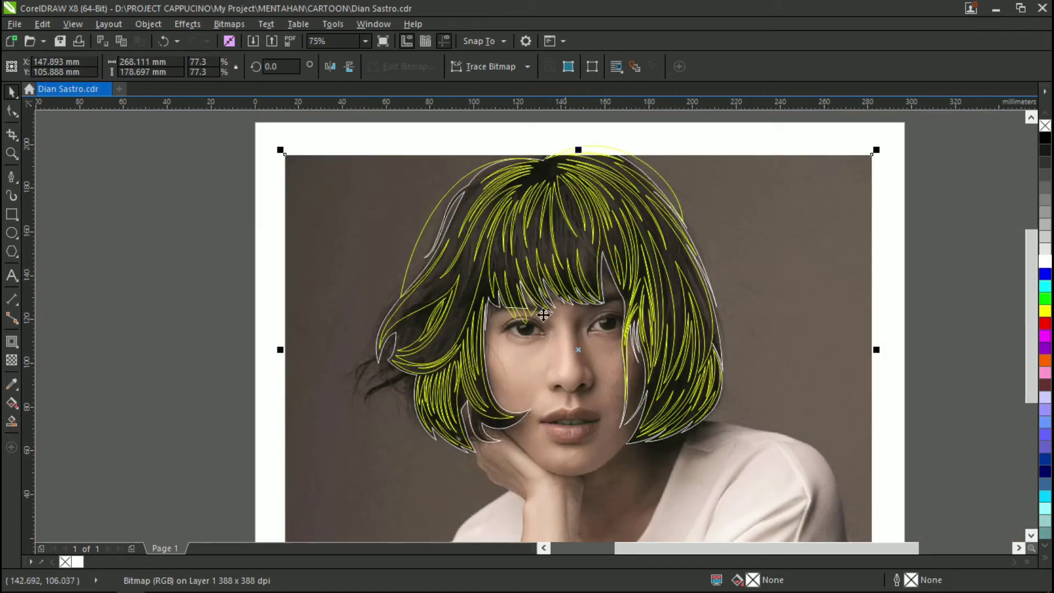
pyautogui.moveTo(349, 133); pyautogui.dragTo(796, 488)
pyautogui.scroll(1, 404, 327)
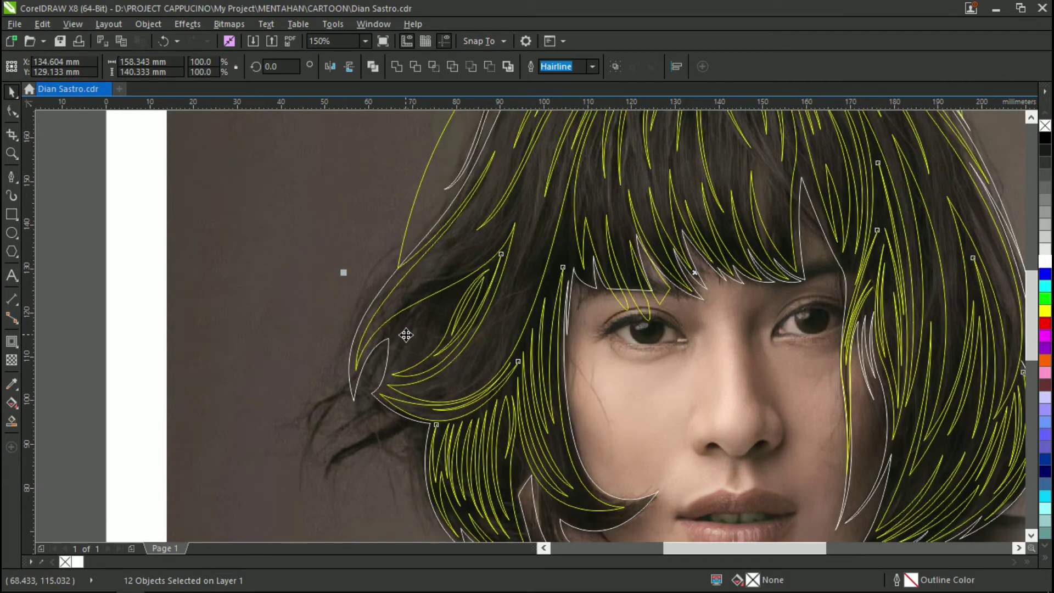
pyautogui.keyDown('shift'); pyautogui.click(407, 338); pyautogui.keyUp('shift')
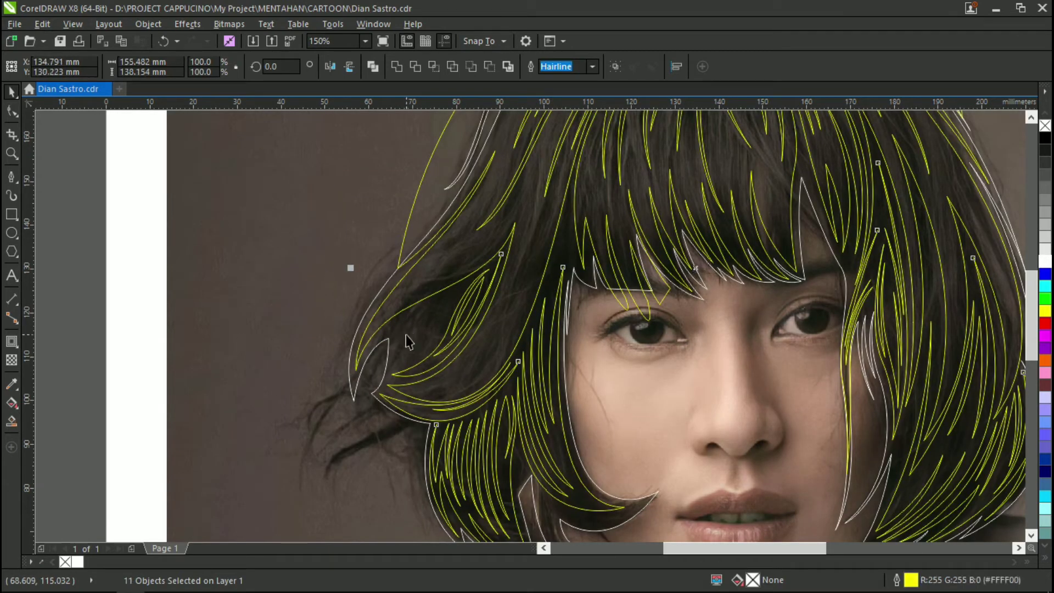
pyautogui.scroll(-1, 407, 340)
pyautogui.moveTo(565, 254); pyautogui.dragTo(172, 202)
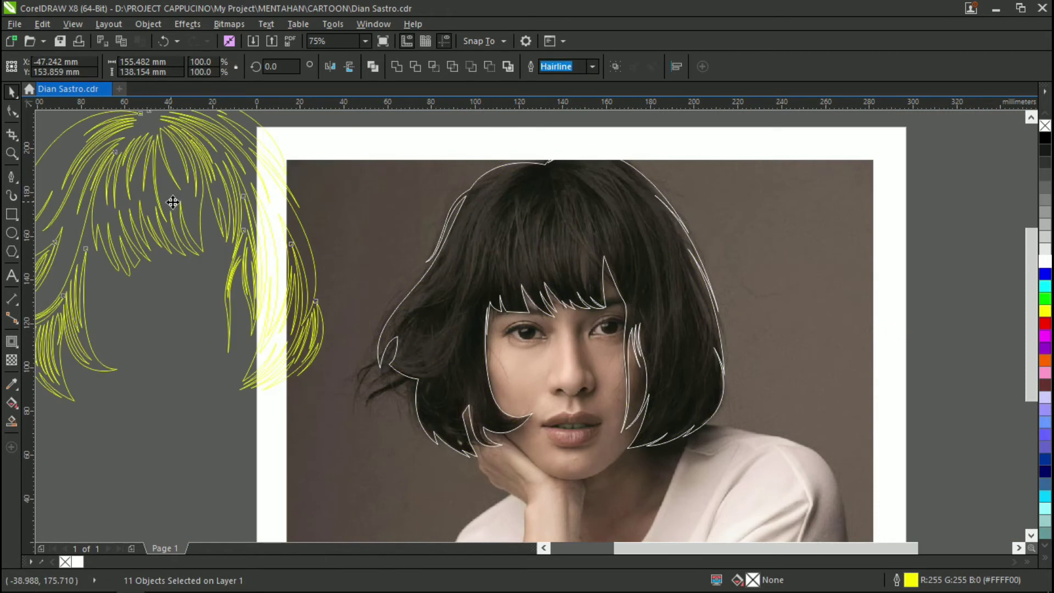
pyautogui.hotkey('ctrl', 'z')
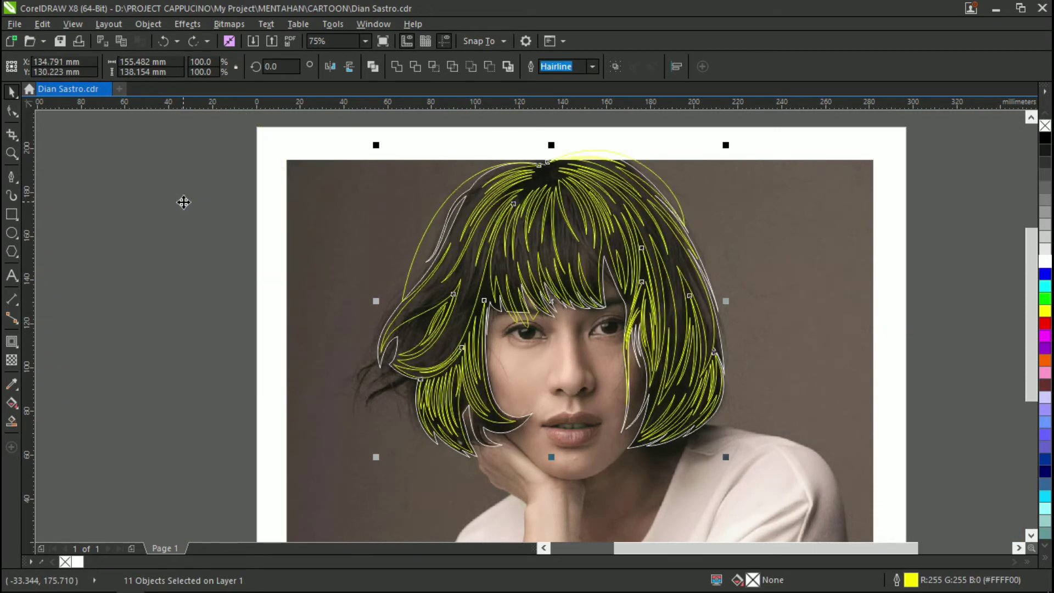
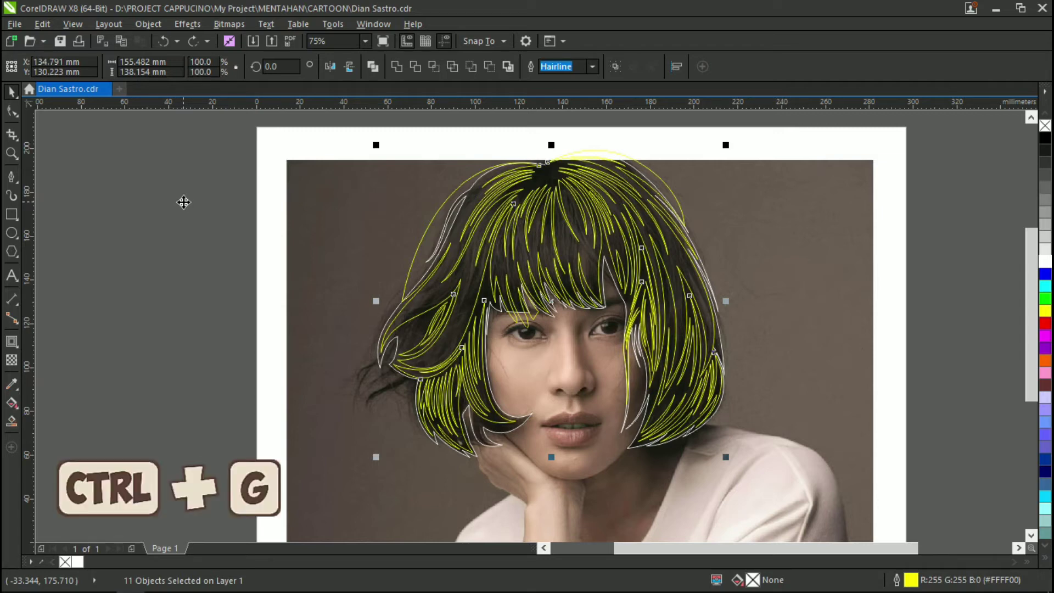
pyautogui.hotkey('ctrl', 'g')
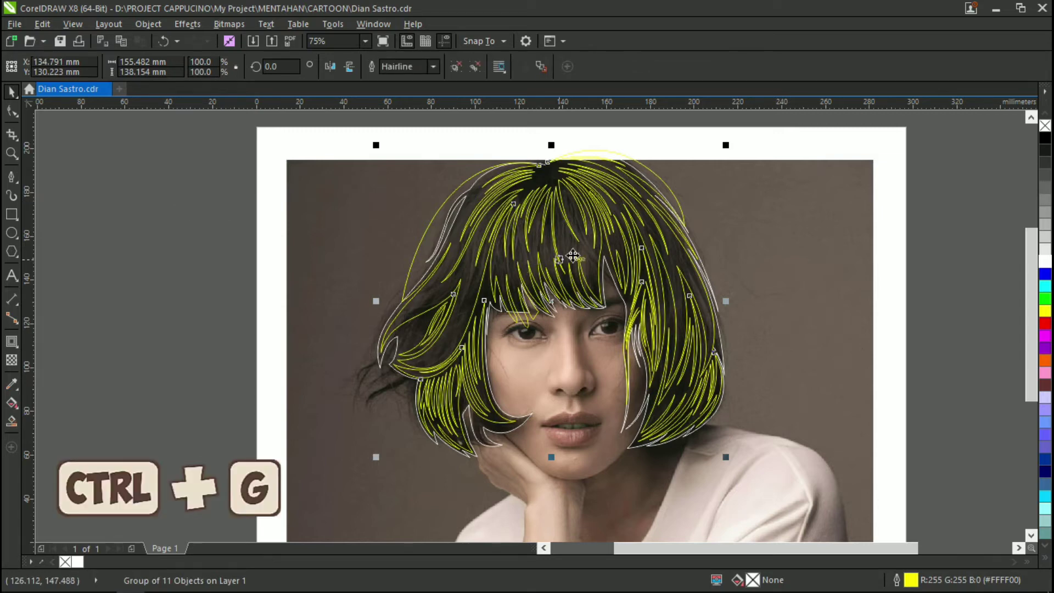
# Try moving the grouped yellow strands aside from the portrait and undo each move.
pyautogui.moveTo(574, 254); pyautogui.dragTo(298, 243)
pyautogui.hotkey('ctrl', 'z')
pyautogui.moveTo(542, 238); pyautogui.dragTo(381, 237)
pyautogui.hotkey('ctrl', 'z')
pyautogui.scroll(2, 533, 214)
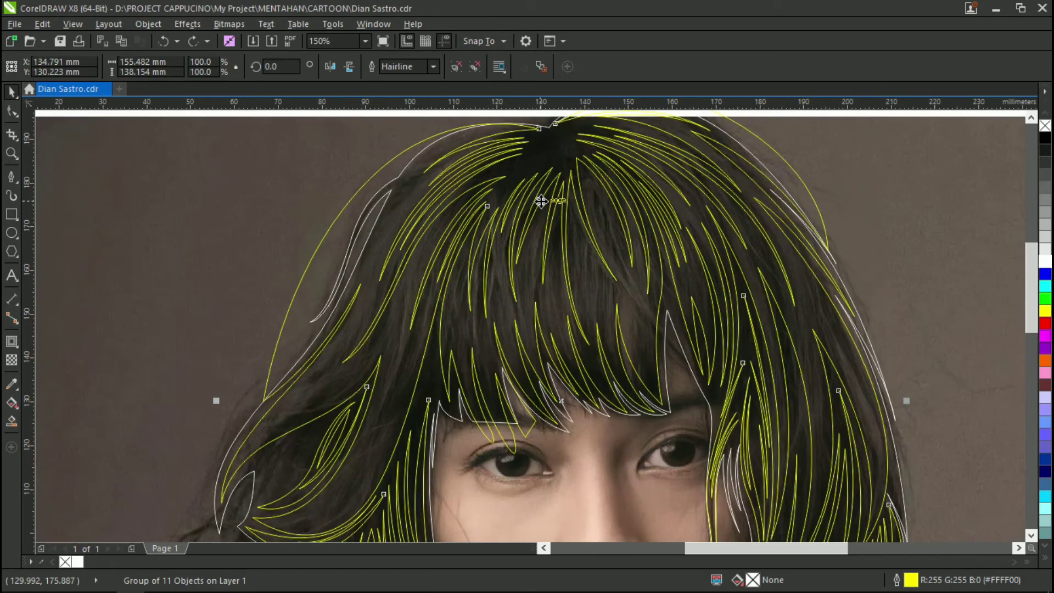
pyautogui.scroll(2, 539, 203)
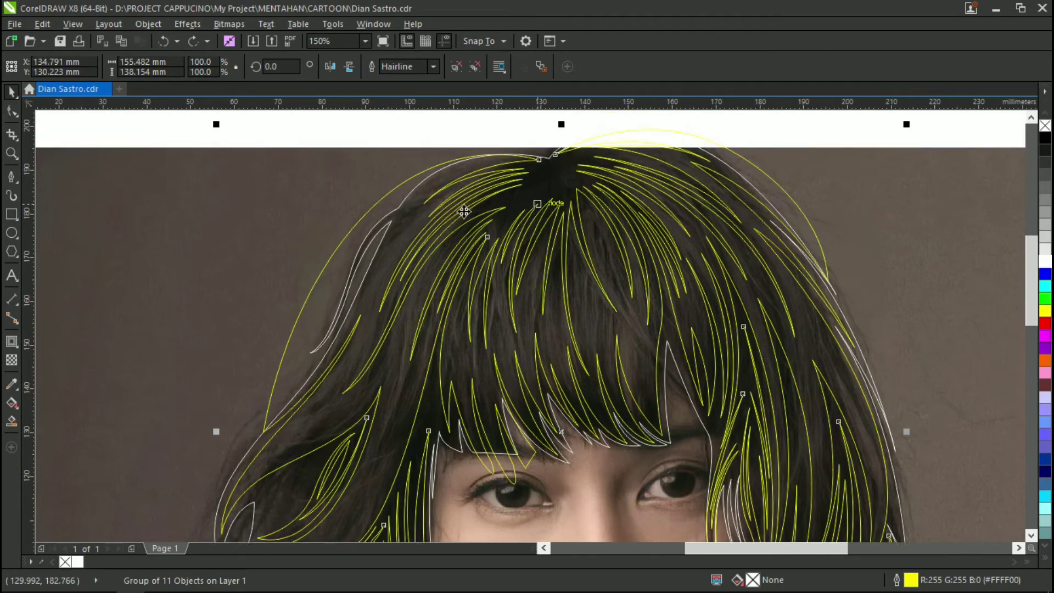
pyautogui.moveTo(569, 277); pyautogui.dragTo(441, 263)
pyautogui.hotkey('ctrl', 'z')
pyautogui.moveTo(582, 258); pyautogui.dragTo(434, 257)
pyautogui.hotkey('ctrl', 'z')
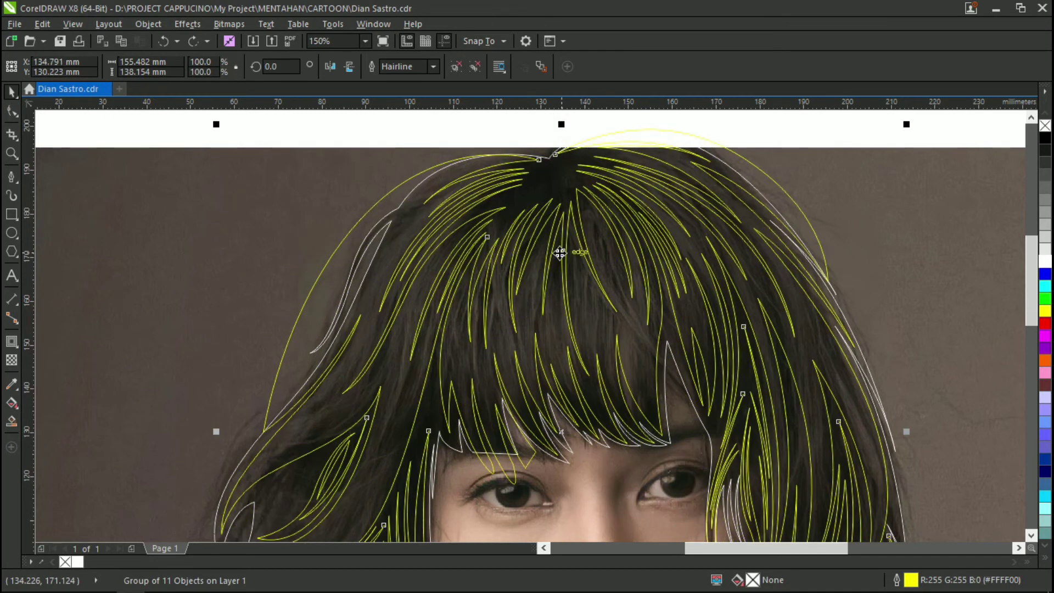
# Intersect the yellow strand group with the white hair silhouette and delete the original yellow group.
pyautogui.keyDown('shift'); pyautogui.click(557, 178); pyautogui.keyUp('shift')
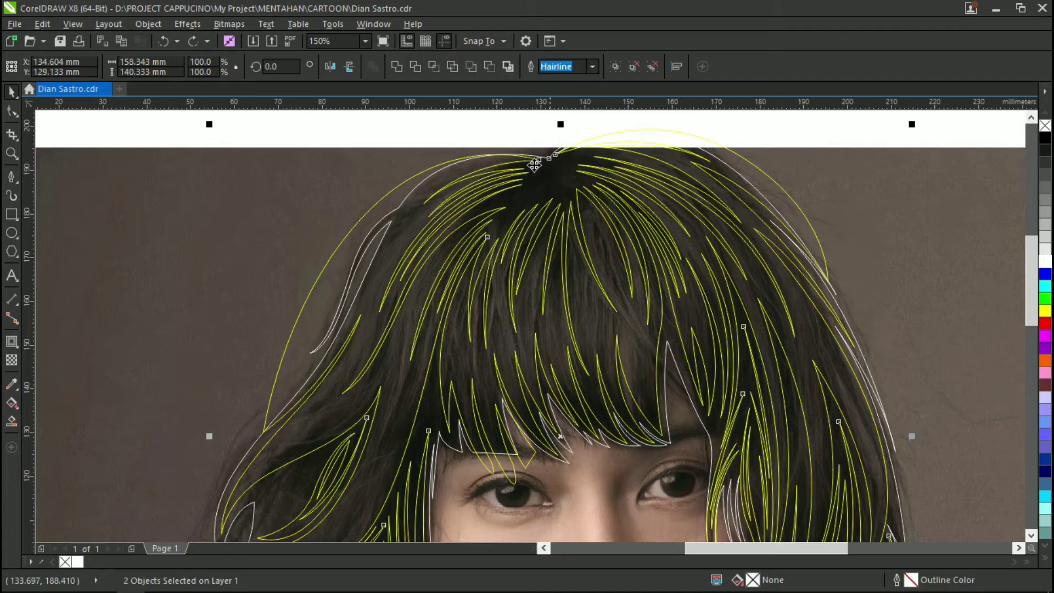
pyautogui.click(440, 68)
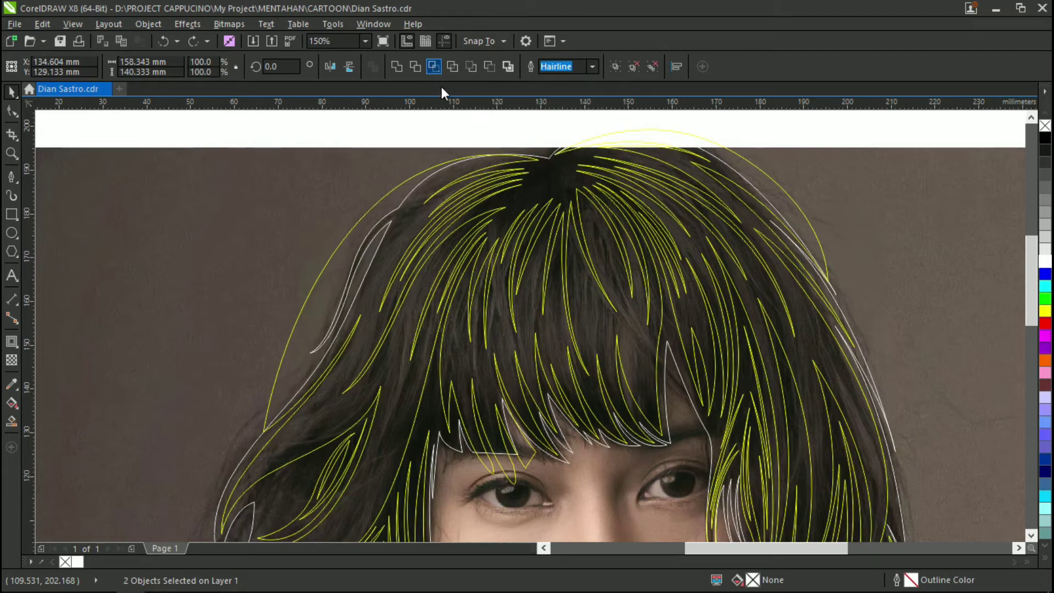
pyautogui.click(451, 121)
pyautogui.moveTo(576, 329); pyautogui.dragTo(171, 307)
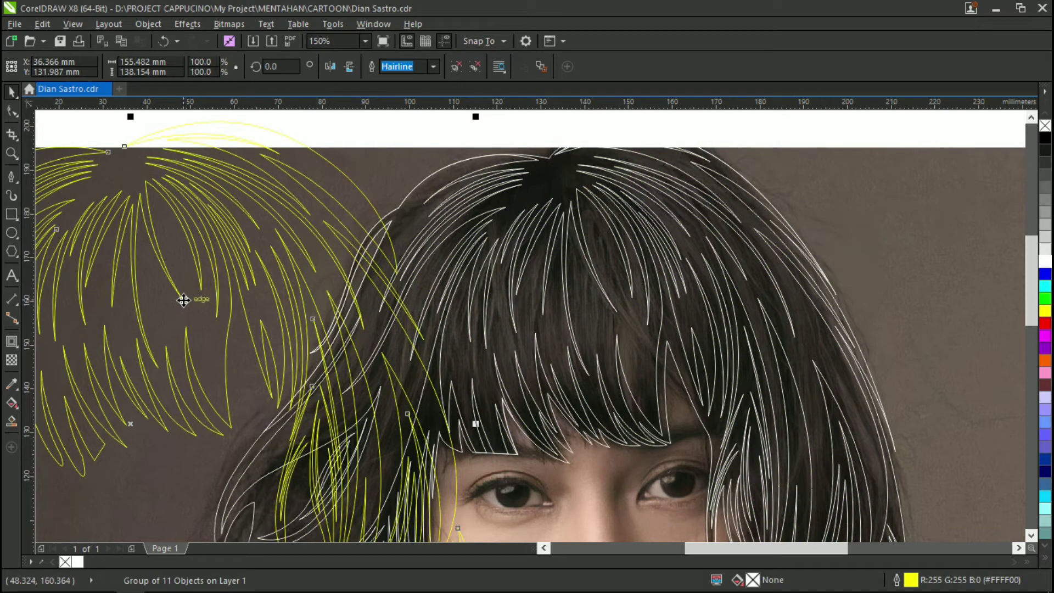
pyautogui.press('Delete')
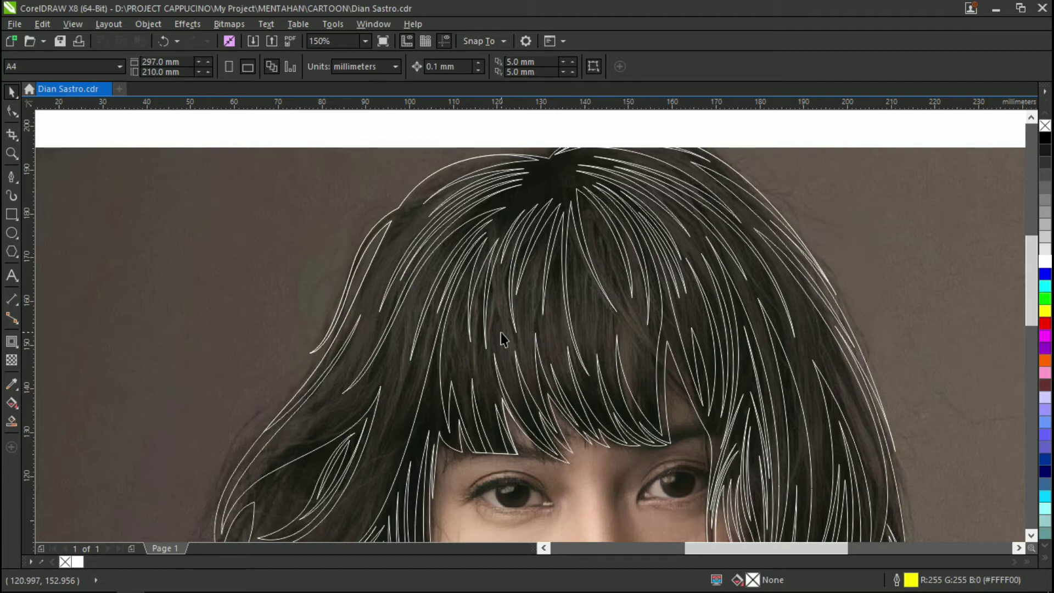
# Select the intersected strand group and set its outline colour to red.
pyautogui.scroll(-2, 503, 339)
pyautogui.click(500, 307)
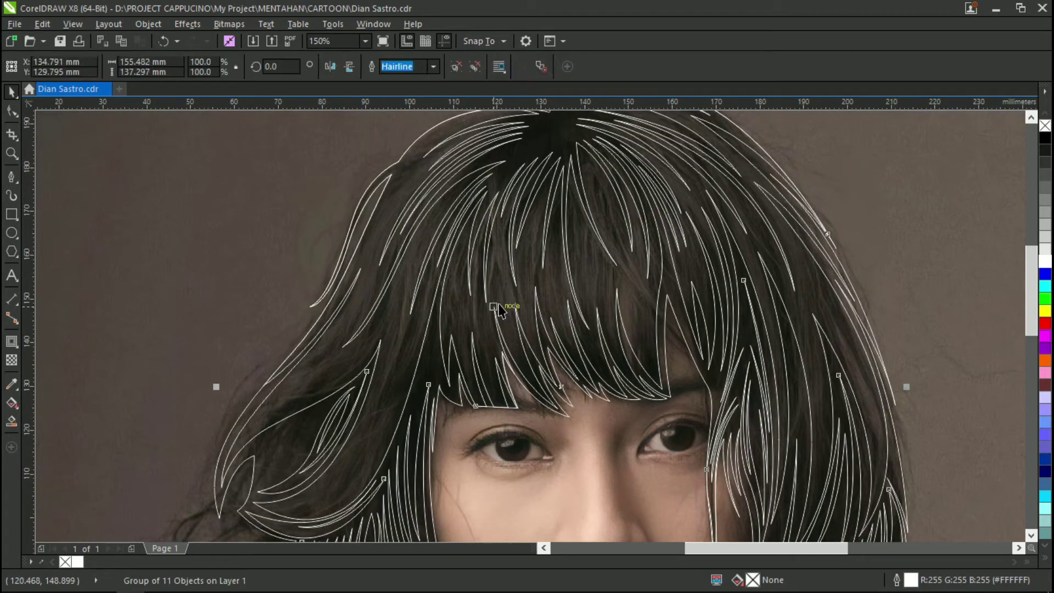
pyautogui.rightClick(1045, 324)
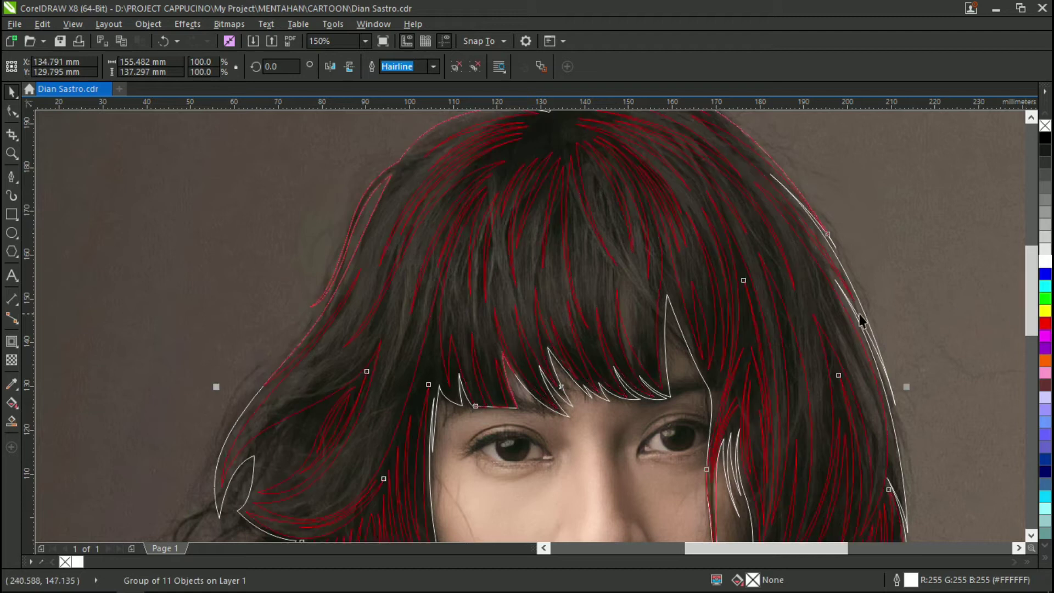
# Draw the first edge of a curved strand with the Pen tool from below the crown down the left hair, about 14.6 × 33.2 mm.
pyautogui.click(11, 179)
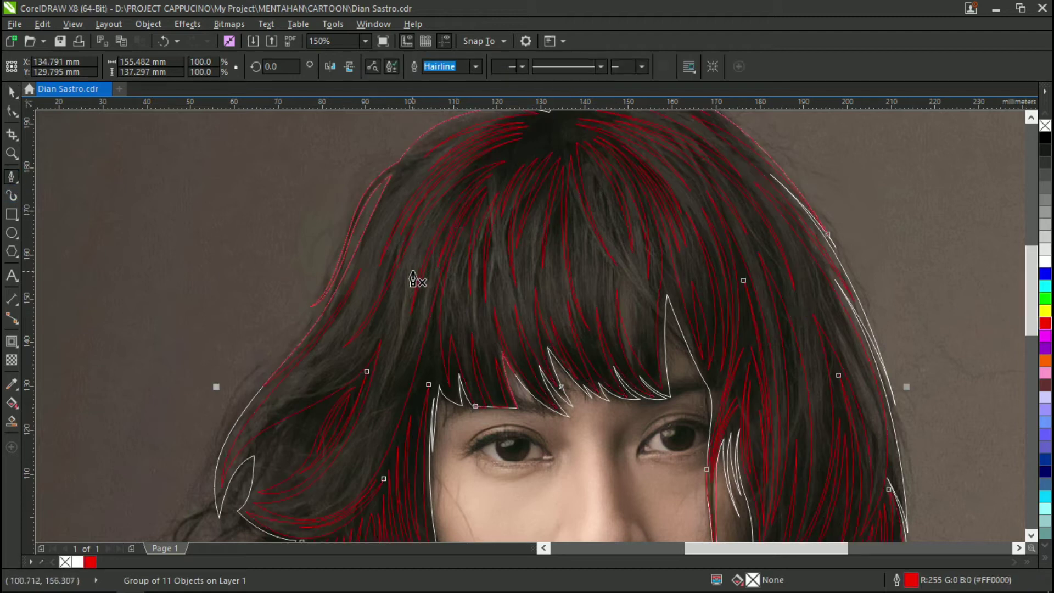
pyautogui.scroll(1, 414, 280)
pyautogui.scroll(2, 416, 280)
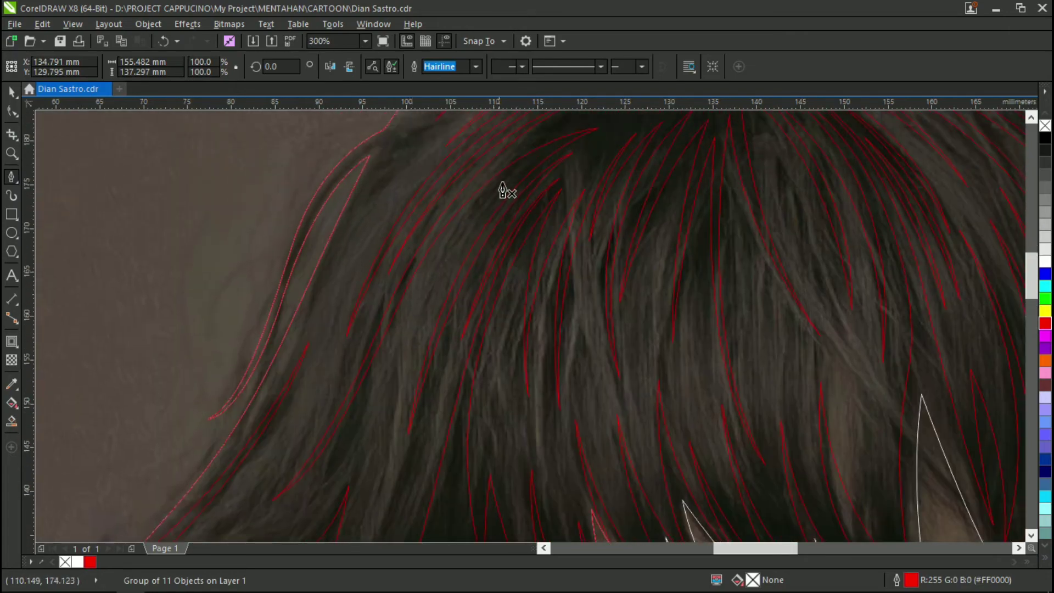
pyautogui.click(518, 169)
pyautogui.scroll(-2, 489, 191)
pyautogui.scroll(1, 474, 231)
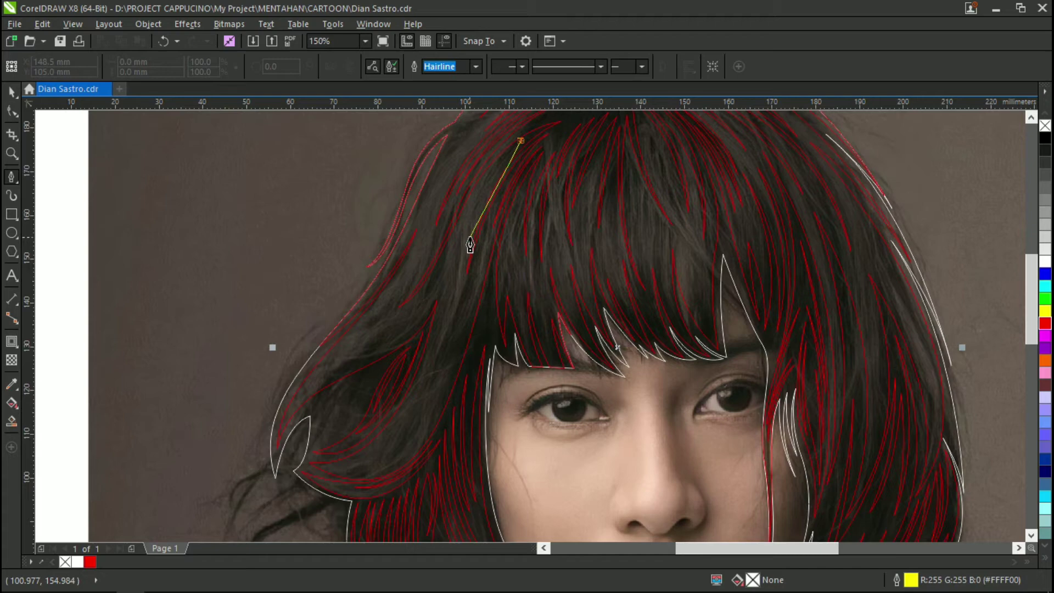
pyautogui.moveTo(457, 294); pyautogui.dragTo(455, 383)
pyautogui.doubleClick(455, 292)
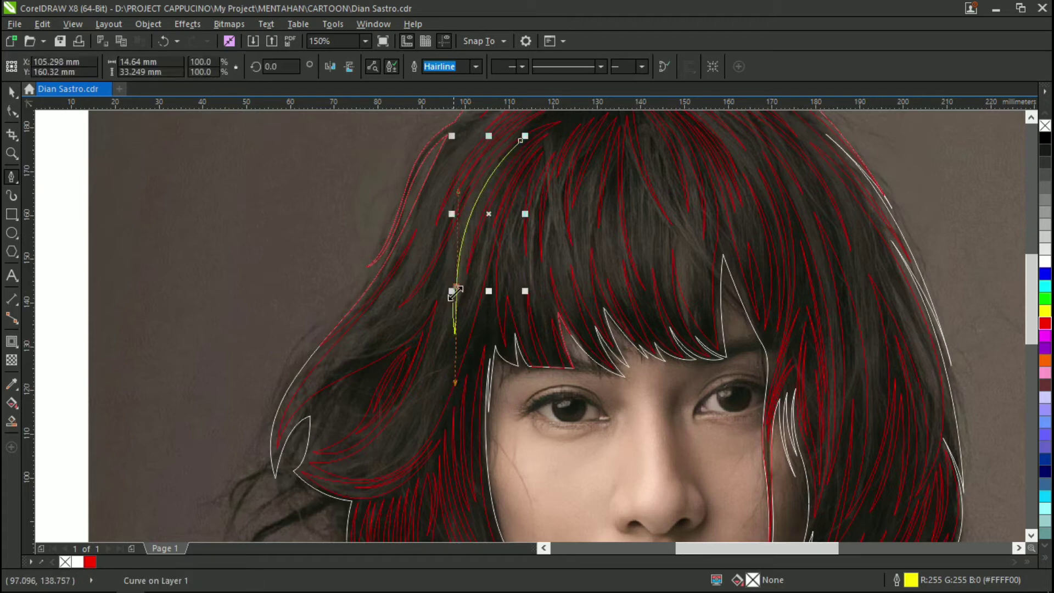
pyautogui.moveTo(525, 136); pyautogui.dragTo(511, 165)
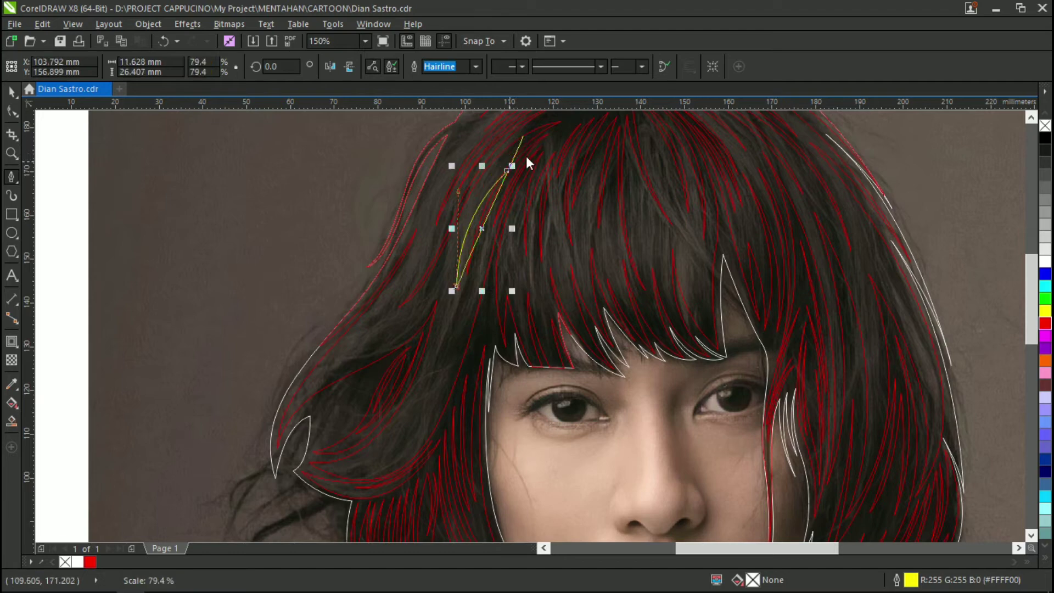
pyautogui.hotkey('ctrl', 'z')
pyautogui.hotkey('ctrl', 'z')
# Close the left-side strand with a return edge curving closely alongside its first edge, back to the upper starting node.
pyautogui.scroll(1, 530, 154)
pyautogui.keyDown('alt'); pyautogui.click(383, 419); pyautogui.keyUp('alt')
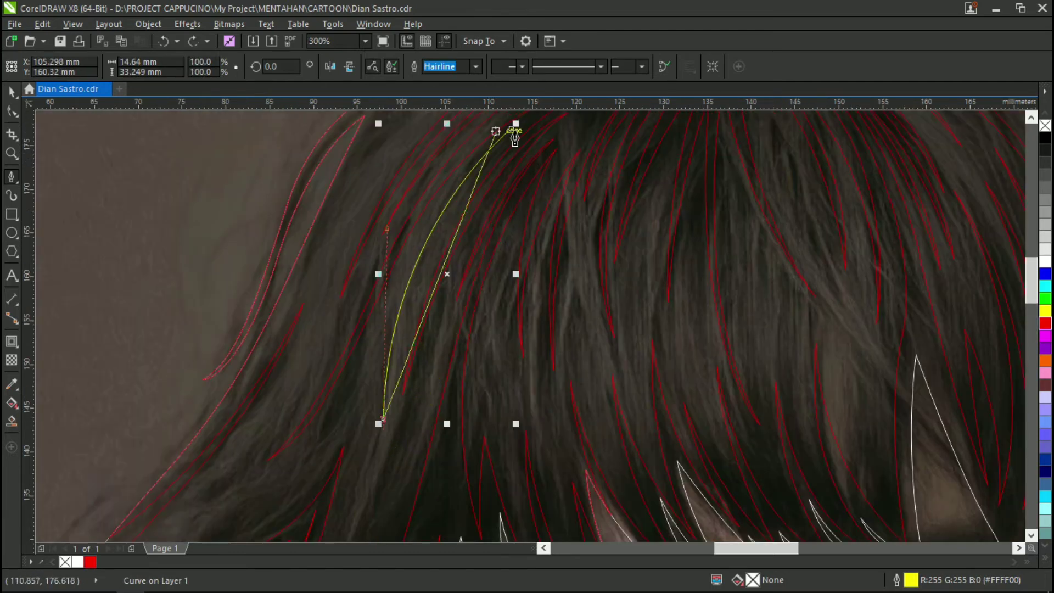
pyautogui.moveTo(516, 137); pyautogui.dragTo(396, 235)
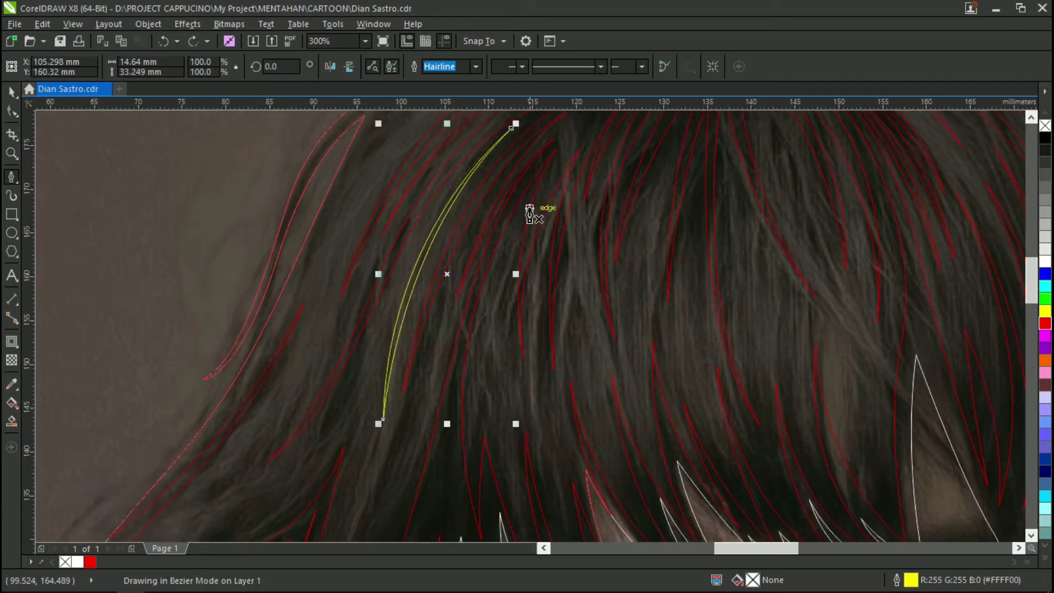
# Draw a closed thin strand, about 9.7 × 28.1 mm, curving down the hair beside the left end of the fringe.
pyautogui.scroll(-1, 525, 220)
pyautogui.scroll(1, 439, 296)
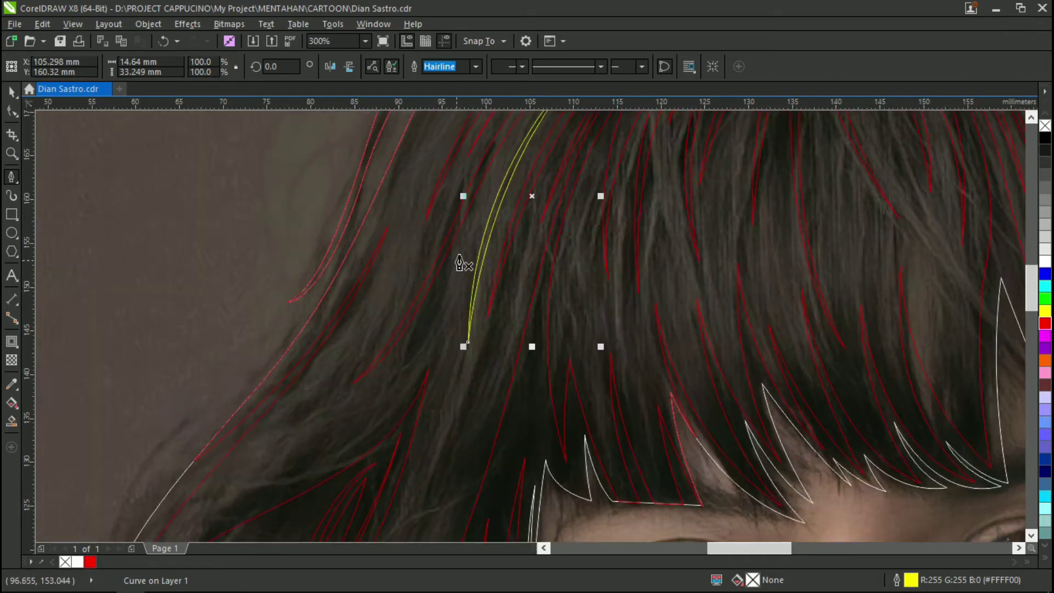
pyautogui.scroll(-1, 480, 221)
pyautogui.scroll(1, 500, 242)
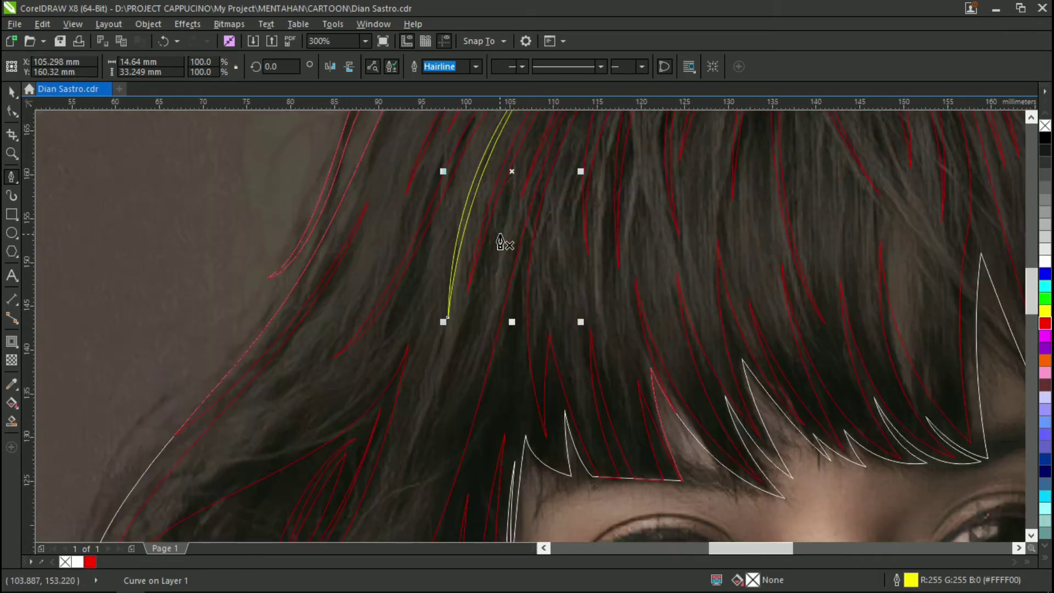
pyautogui.click(521, 209)
pyautogui.scroll(-1, 505, 238)
pyautogui.scroll(1, 476, 340)
pyautogui.moveTo(464, 349); pyautogui.dragTo(406, 416)
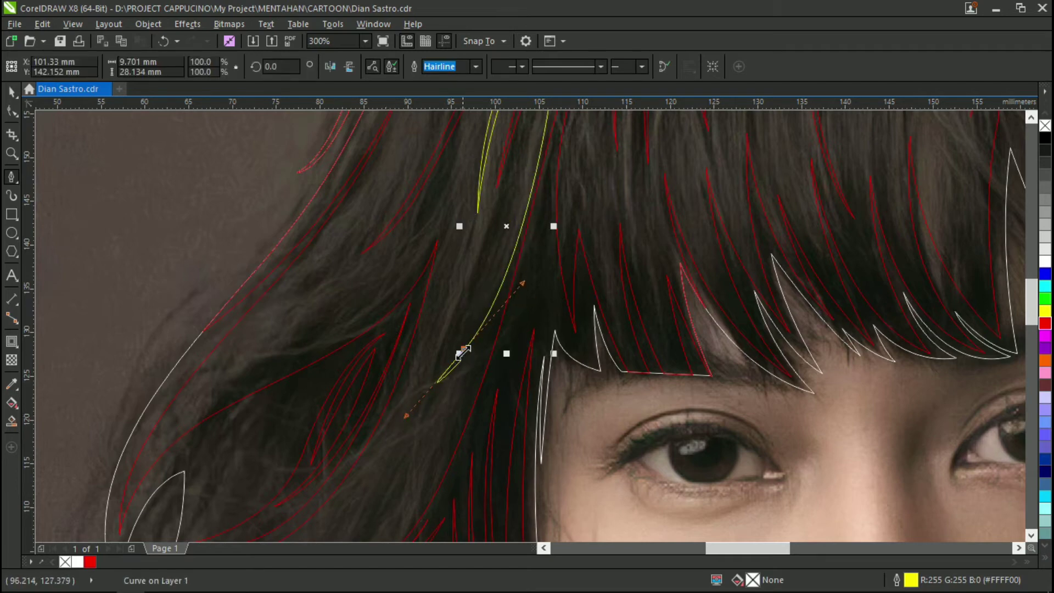
pyautogui.scroll(2, 501, 208)
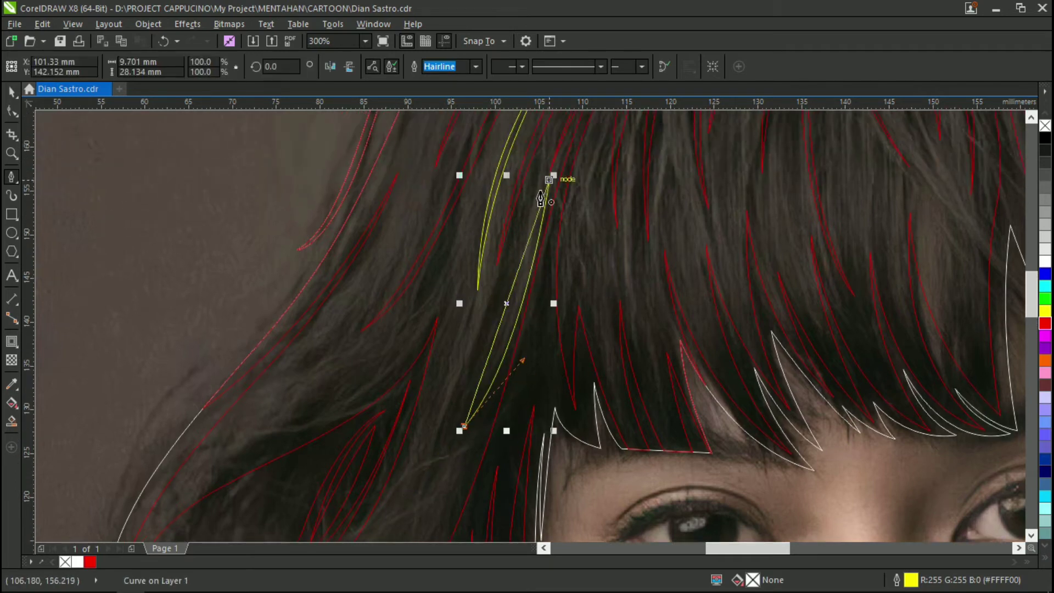
pyautogui.moveTo(548, 181); pyautogui.dragTo(519, 337)
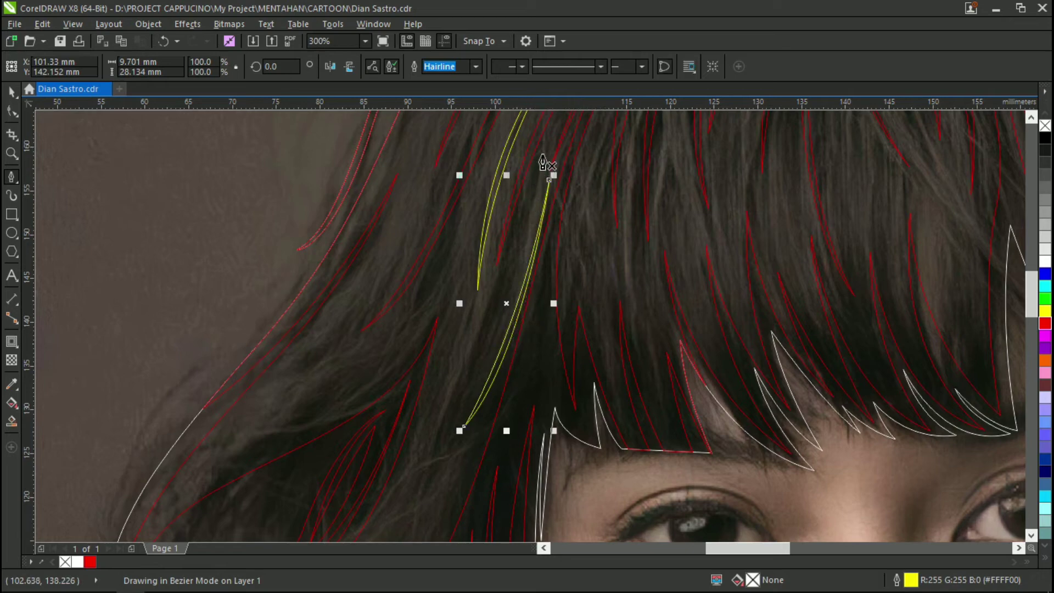
# Draw a closed narrow strand, about 11.5 × 38.7 mm, running down between the two new yellow strands.
pyautogui.scroll(-2, 518, 207)
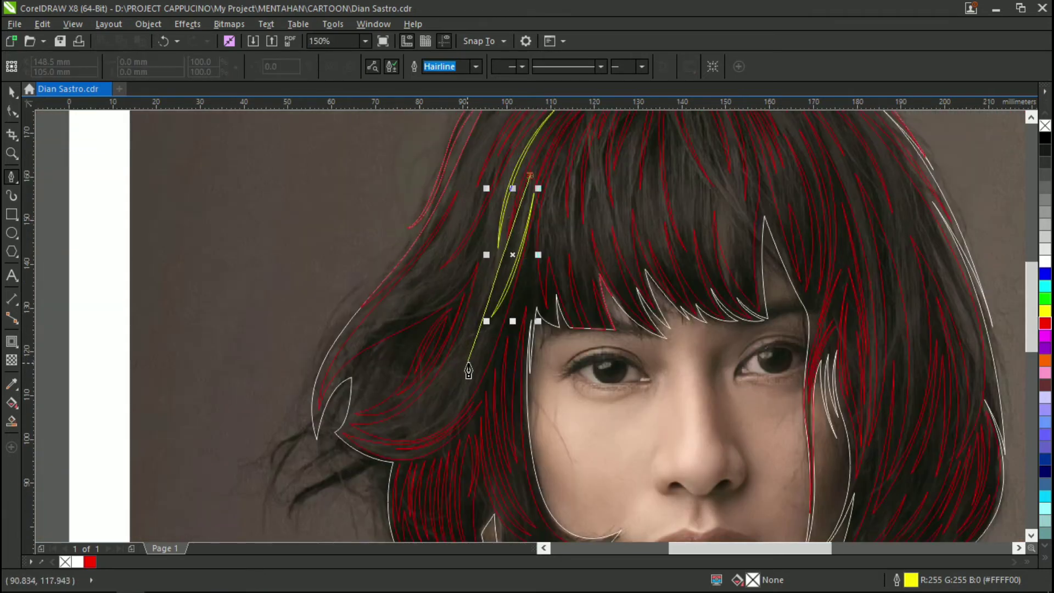
pyautogui.moveTo(479, 344); pyautogui.dragTo(471, 415)
pyautogui.click(480, 346)
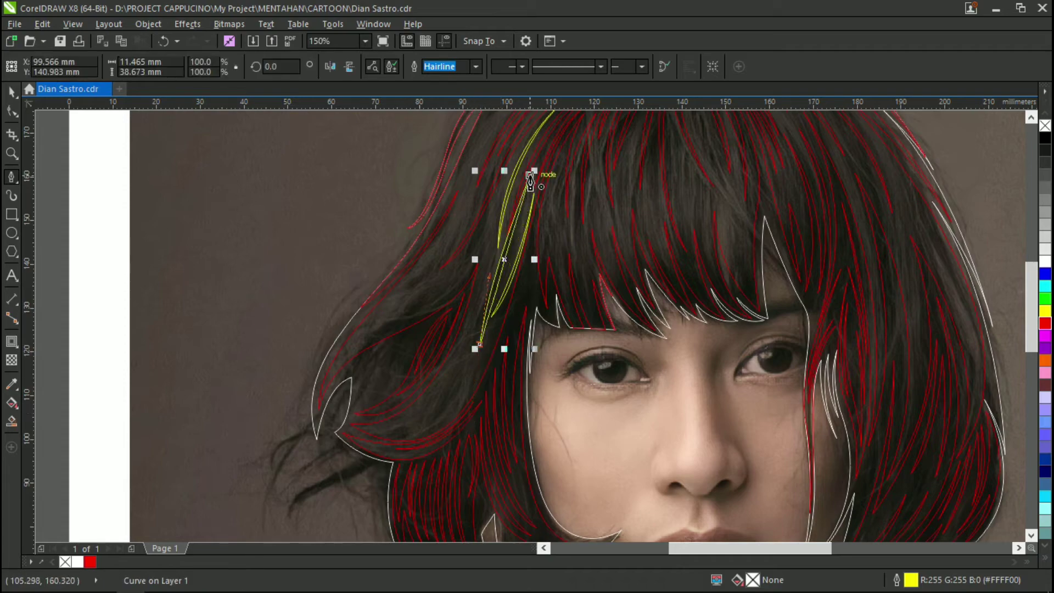
pyautogui.moveTo(530, 175); pyautogui.dragTo(519, 201)
# Draw a closed strand, about 31 × 27.4 mm, sweeping from beside the fringe down into the left hair flick.
pyautogui.scroll(4, 470, 400)
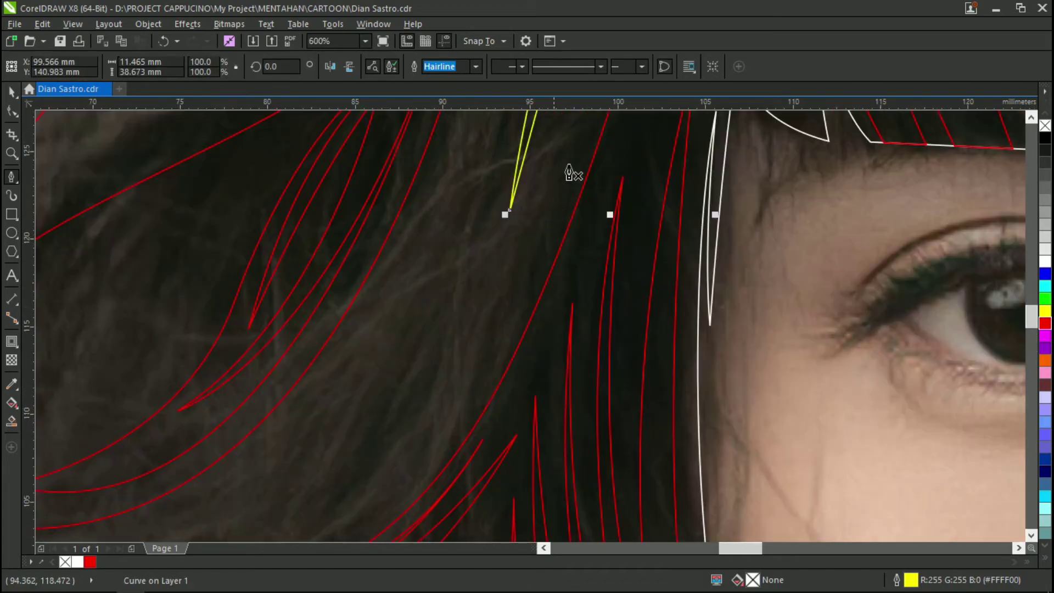
pyautogui.click(588, 125)
pyautogui.scroll(-4, 592, 138)
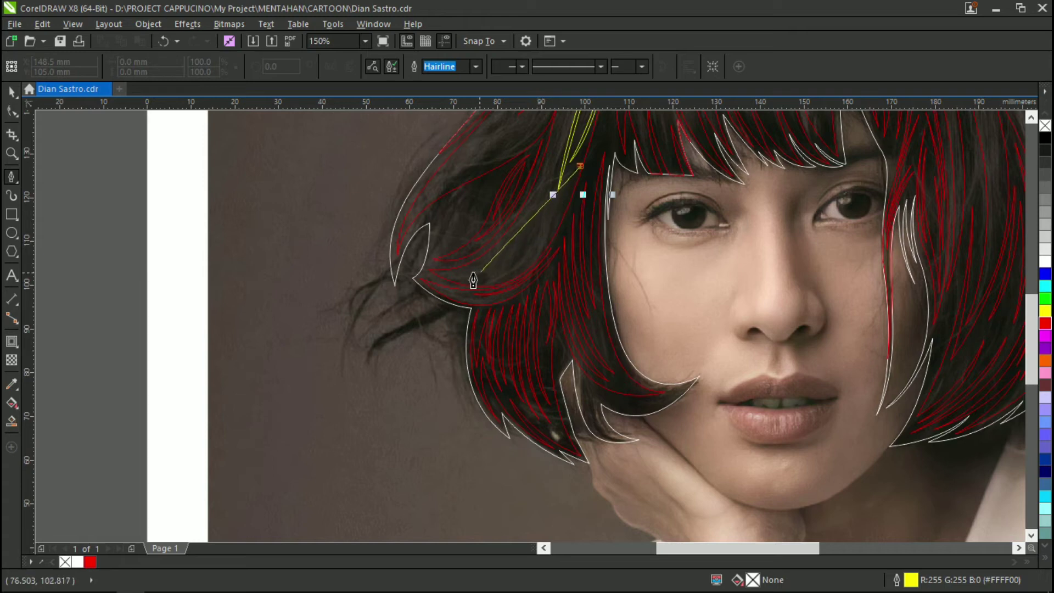
pyautogui.moveTo(444, 278); pyautogui.dragTo(406, 262)
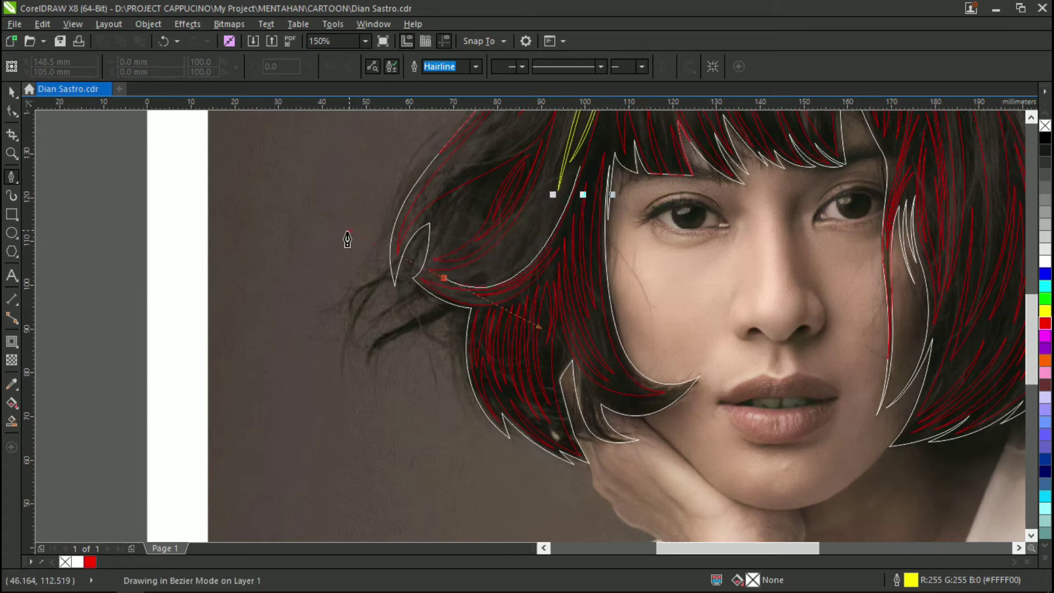
pyautogui.moveTo(347, 235); pyautogui.dragTo(346, 235)
pyautogui.keyDown('alt'); pyautogui.click(444, 278); pyautogui.keyUp('alt')
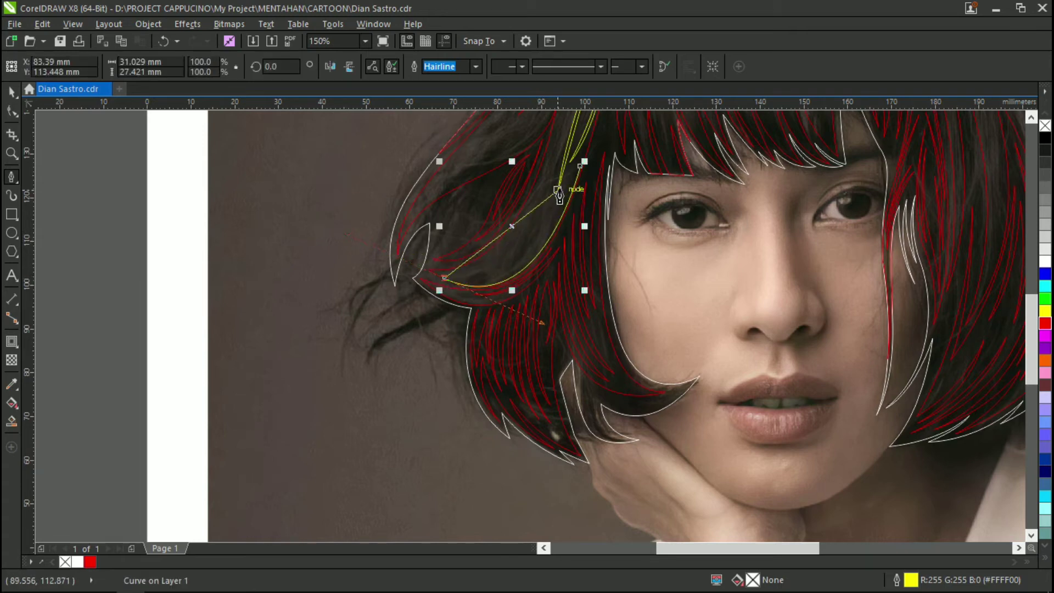
pyautogui.click(583, 165)
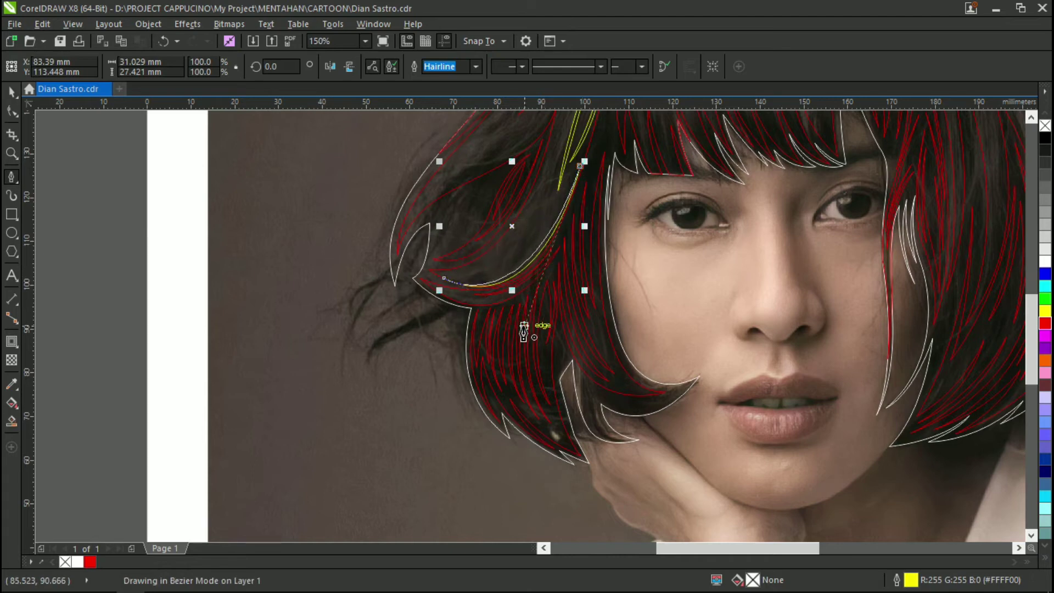
pyautogui.press('Escape')
pyautogui.scroll(3, 560, 229)
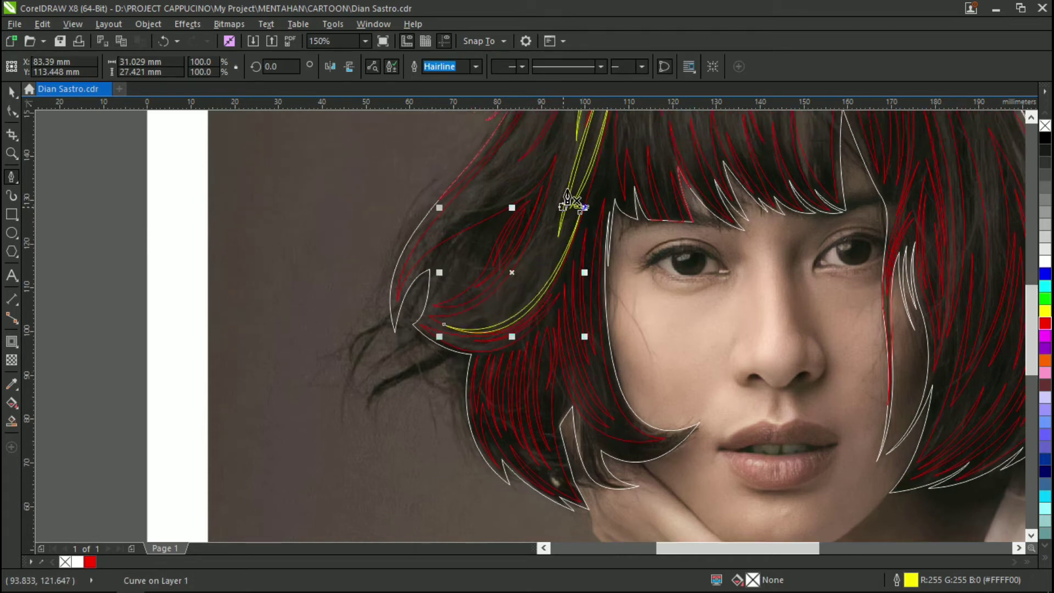
pyautogui.press('Escape')
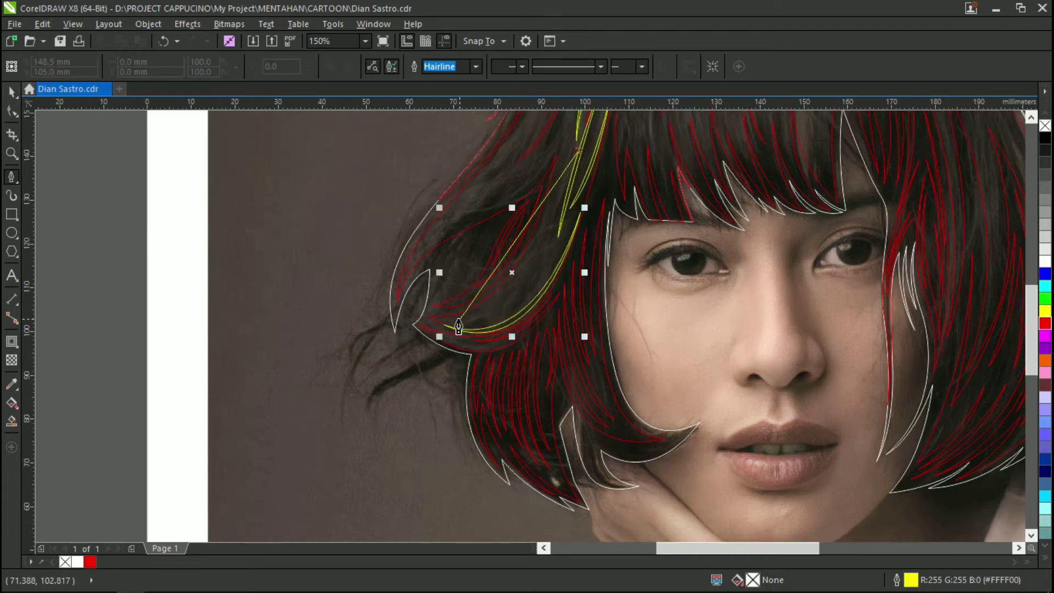
pyautogui.moveTo(458, 319); pyautogui.dragTo(385, 330)
pyautogui.hotkey('ctrl', 'z')
# Draw a closed strand, about 27.9 × 25 mm, along the inner side of the sweeping strand in the left hair flick.
pyautogui.scroll(2, 577, 244)
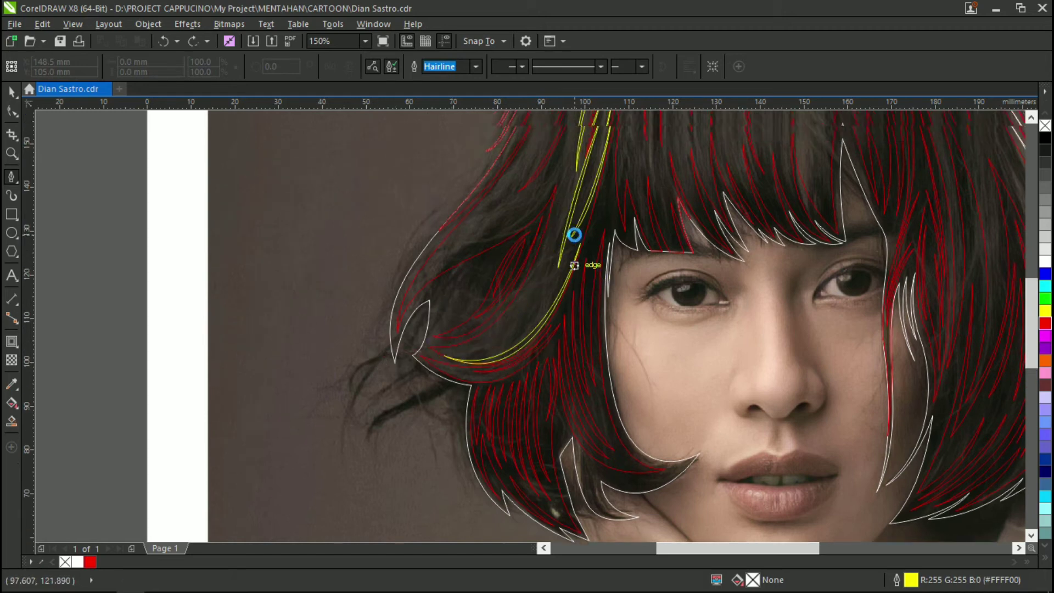
pyautogui.scroll(2, 574, 252)
pyautogui.click(573, 242)
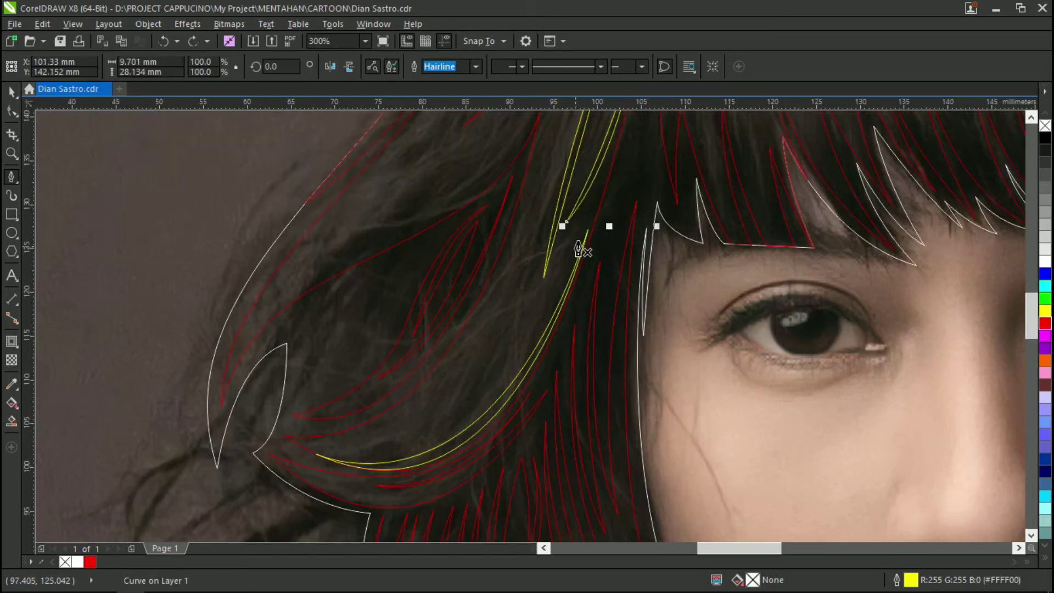
pyautogui.moveTo(344, 454); pyautogui.dragTo(160, 414)
pyautogui.keyDown('alt'); pyautogui.click(333, 449); pyautogui.keyUp('alt')
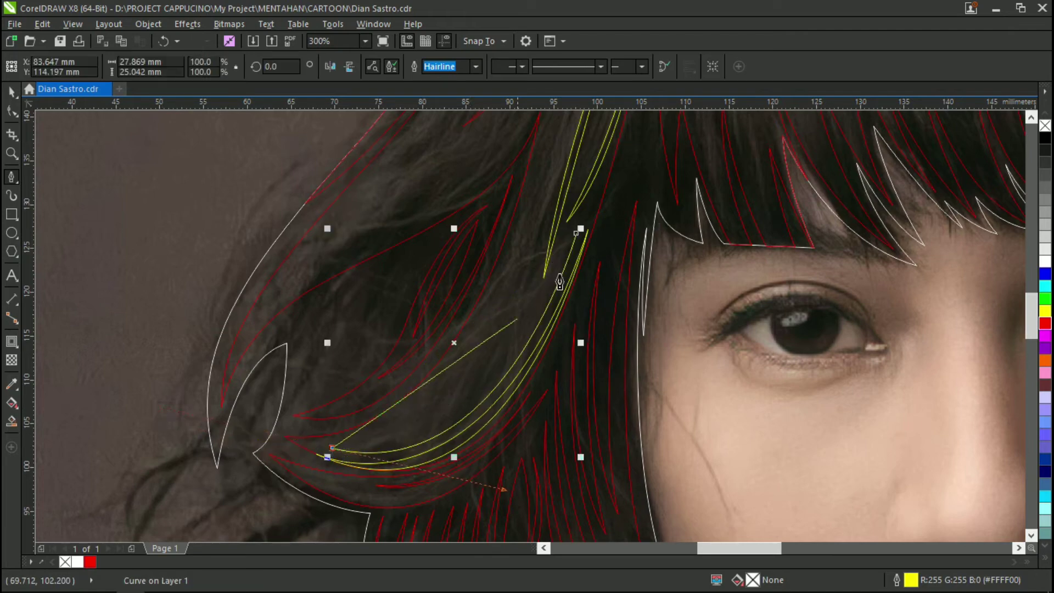
pyautogui.moveTo(576, 233); pyautogui.dragTo(483, 487)
# Draw a closed strand, about 23.2 × 38.5 mm, from the middle of the left hair down to the inside of the flick.
pyautogui.scroll(-1, 482, 453)
pyautogui.scroll(1, 520, 311)
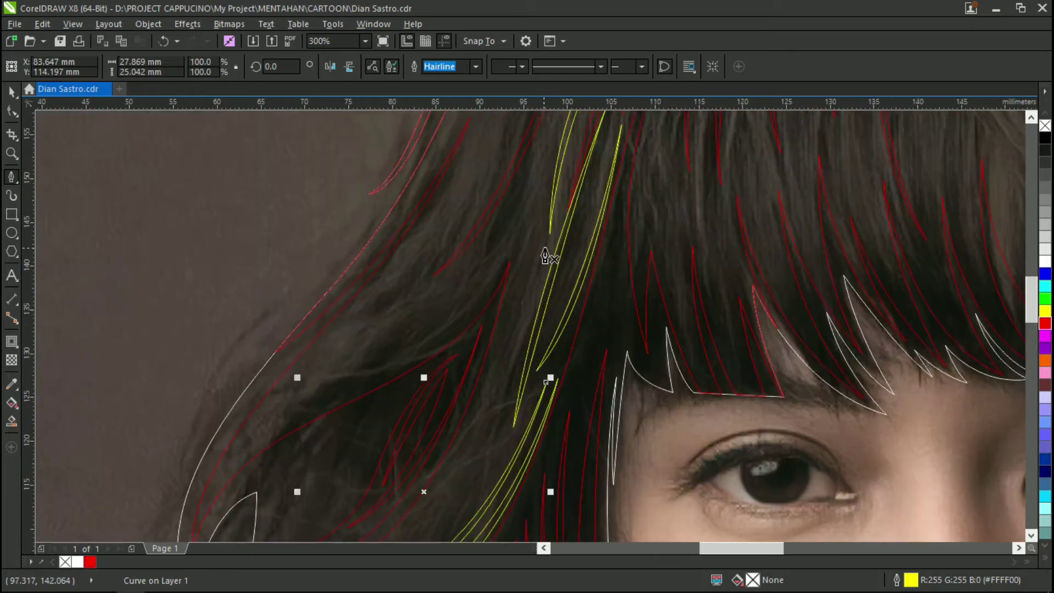
pyautogui.click(546, 257)
pyautogui.scroll(-1, 545, 256)
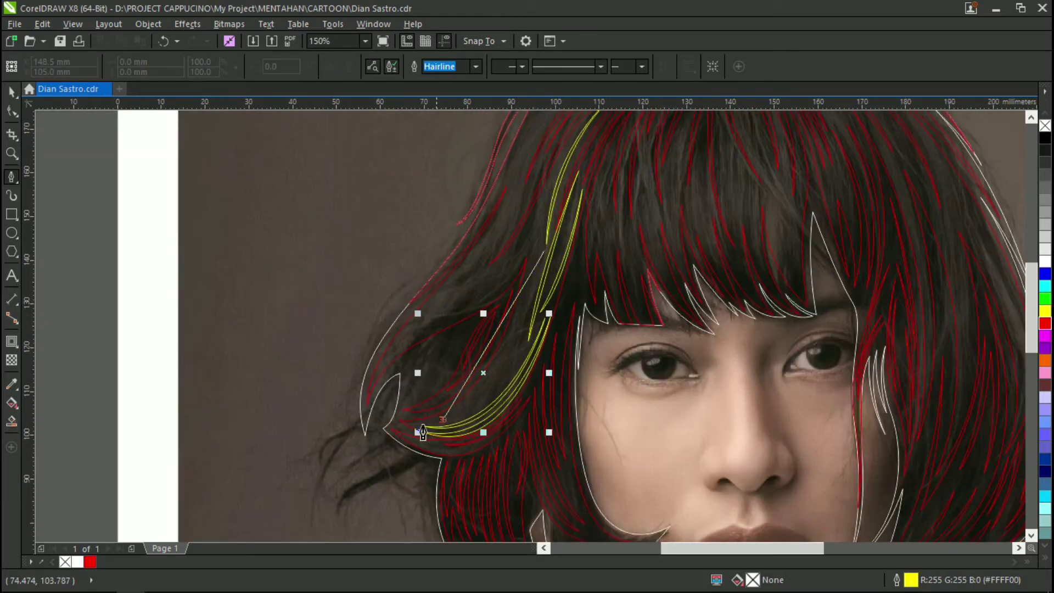
pyautogui.moveTo(423, 433); pyautogui.dragTo(366, 434)
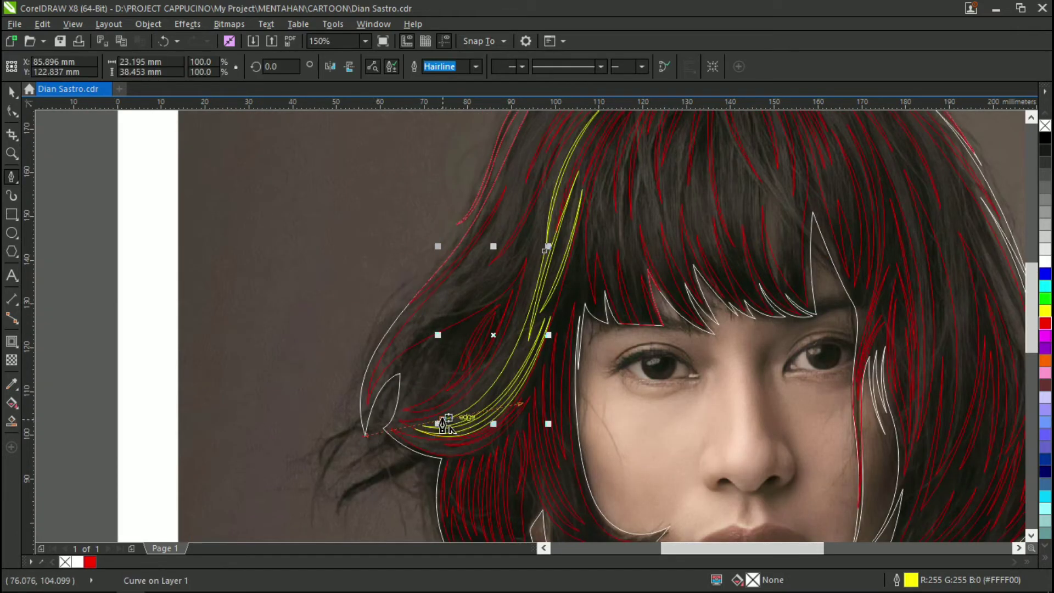
pyautogui.click(546, 253)
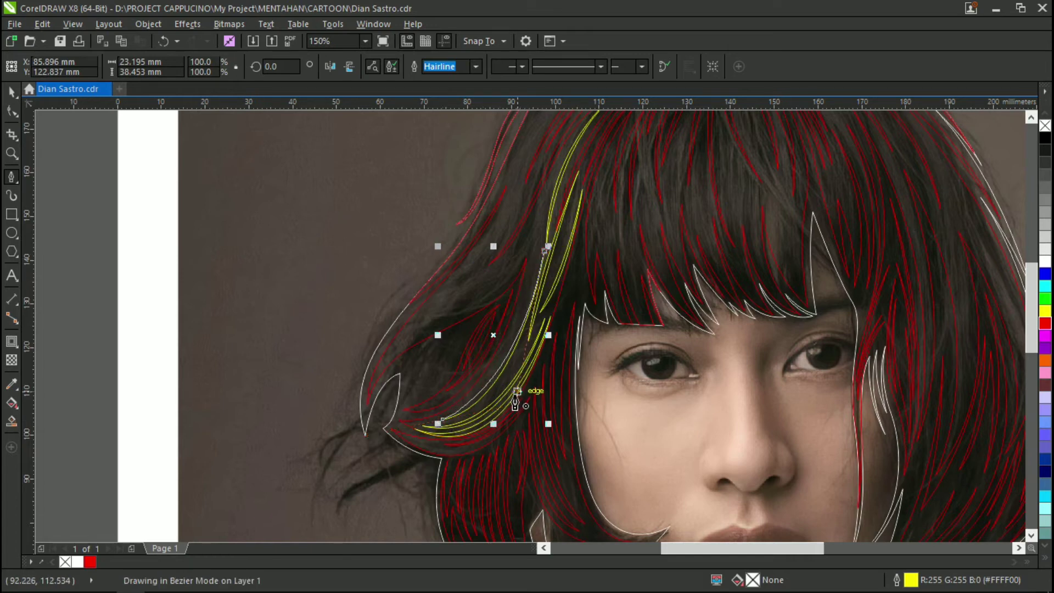
pyautogui.press('Escape')
# Draw a closed strand, about 8.3 × 29.8 mm, on the outer side of the uppermost yellow strand in the left hair.
pyautogui.scroll(2, 549, 218)
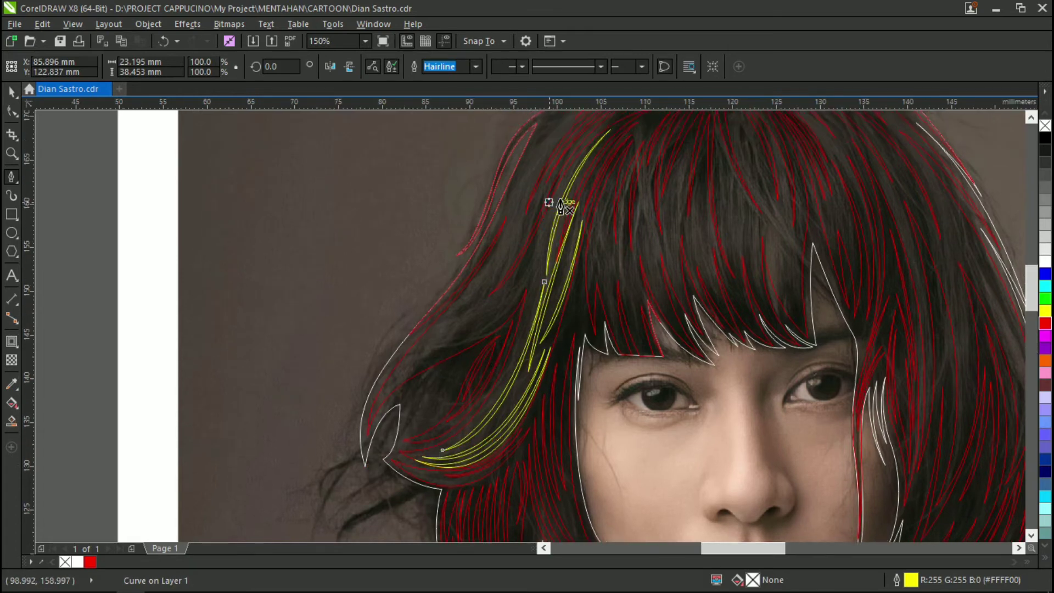
pyautogui.scroll(2, 560, 207)
pyautogui.moveTo(511, 407); pyautogui.dragTo(522, 536)
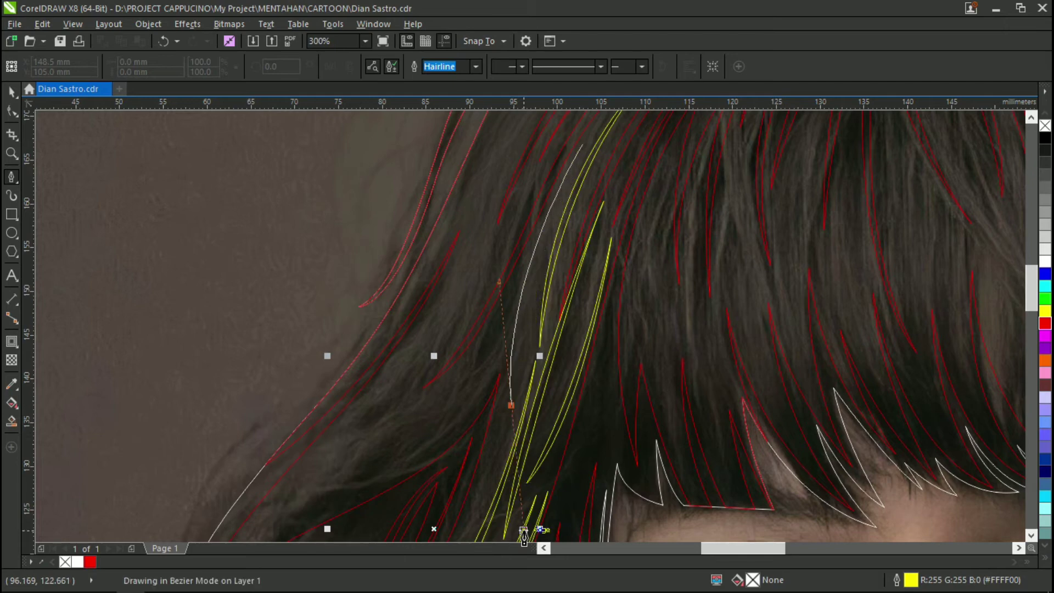
pyautogui.doubleClick(513, 409)
pyautogui.moveTo(583, 145); pyautogui.dragTo(507, 299)
# Draw a closed arched strand, about 26.2 × 13.4 mm, just inside the upper-left hair outline from the crown outward.
pyautogui.scroll(-2, 507, 299)
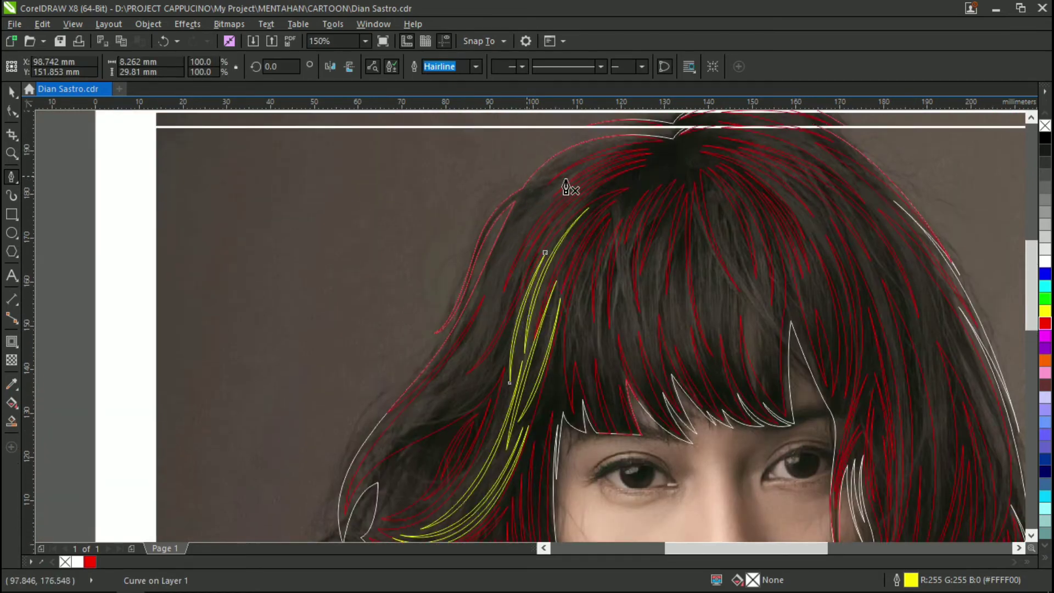
pyautogui.scroll(2, 636, 151)
pyautogui.click(693, 151)
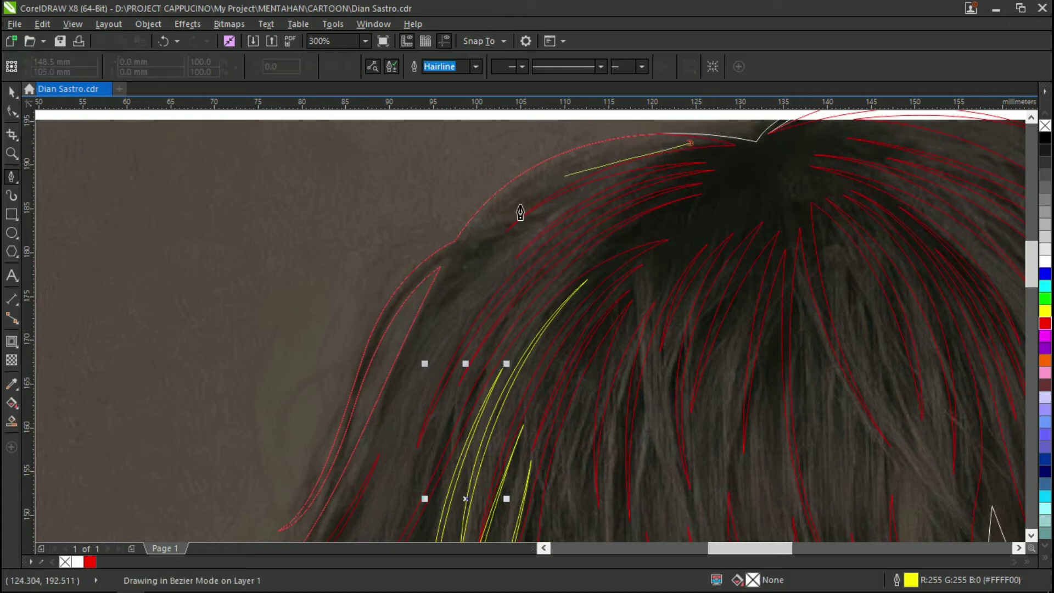
pyautogui.moveTo(460, 258); pyautogui.dragTo(383, 407)
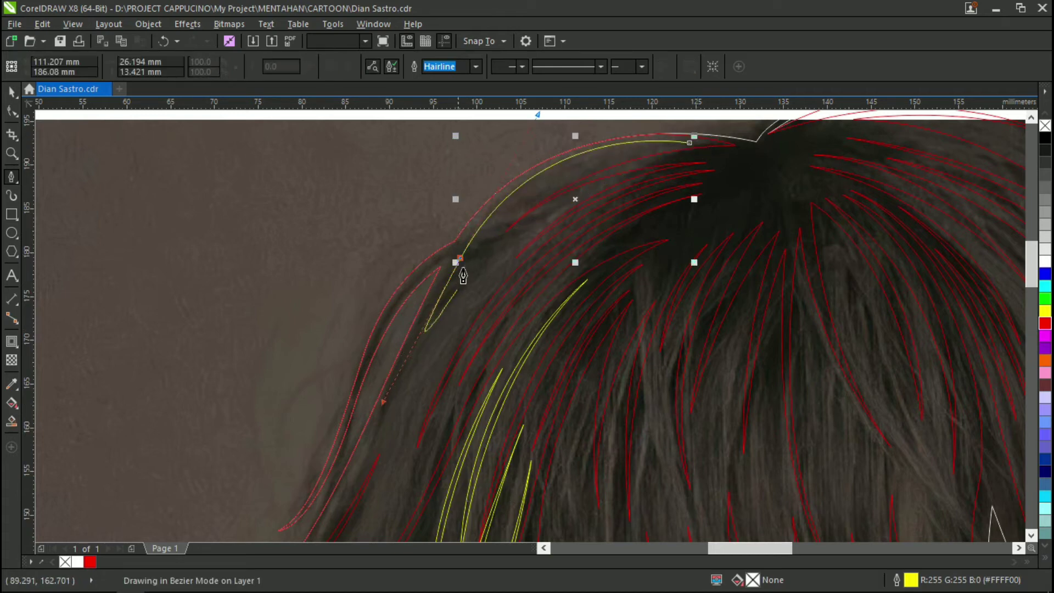
pyautogui.click(695, 146)
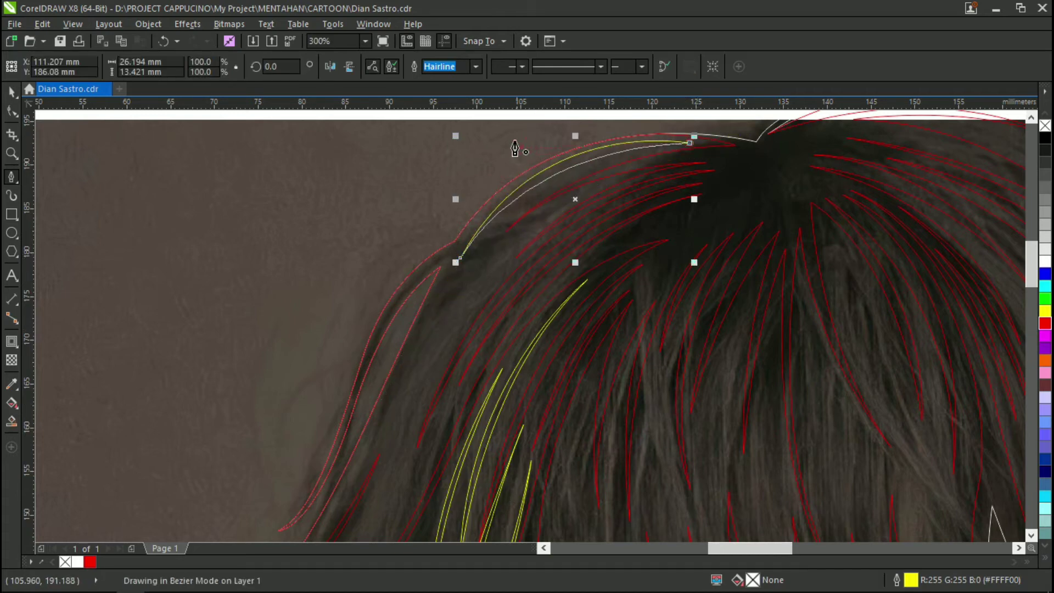
pyautogui.click(600, 180)
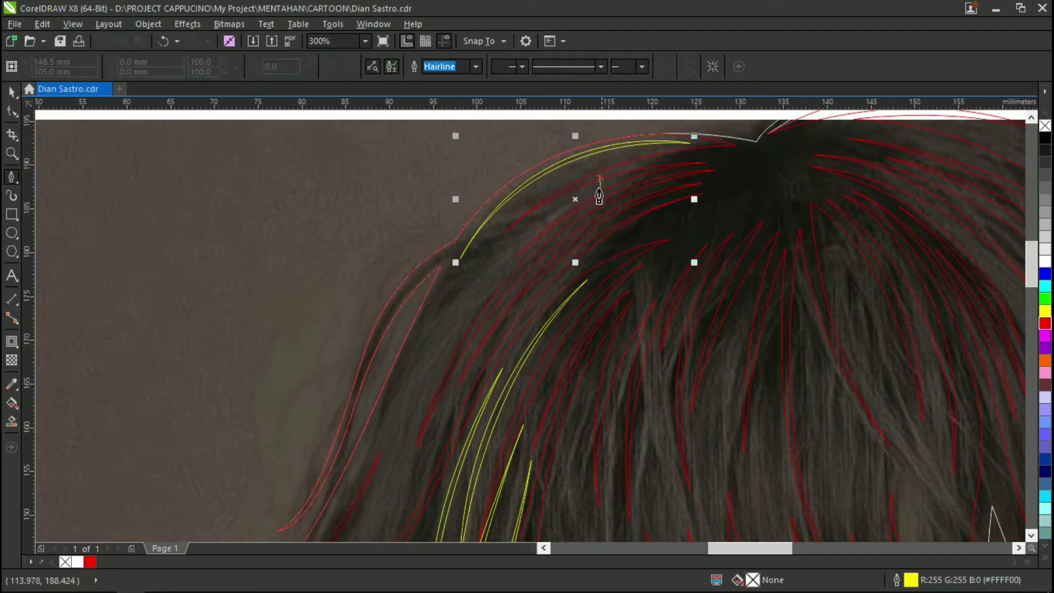
pyautogui.click(598, 207)
pyautogui.hotkey('ctrl', 'z')
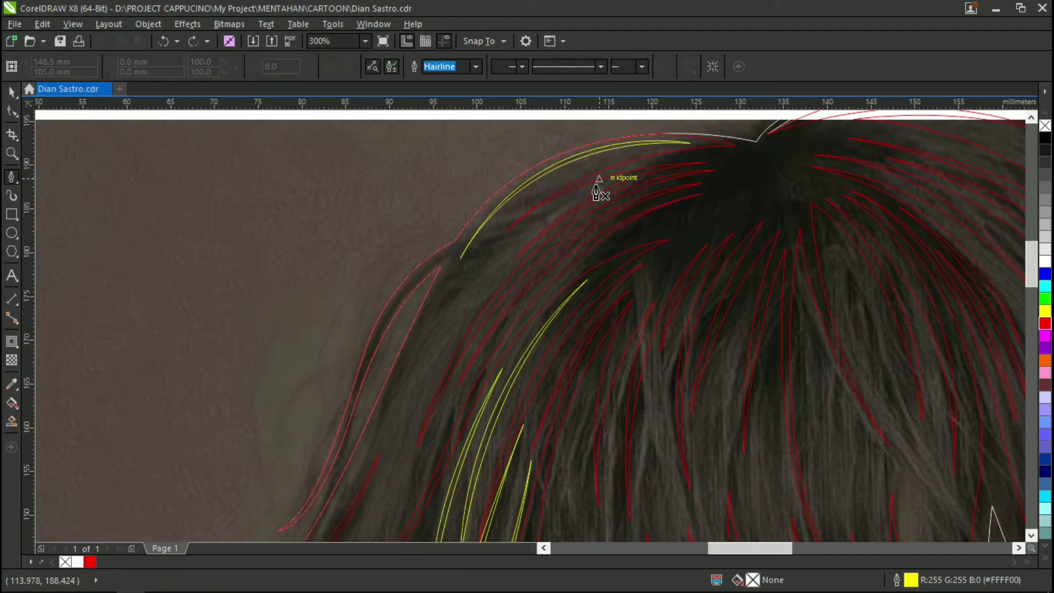
pyautogui.click(600, 179)
pyautogui.press('Escape')
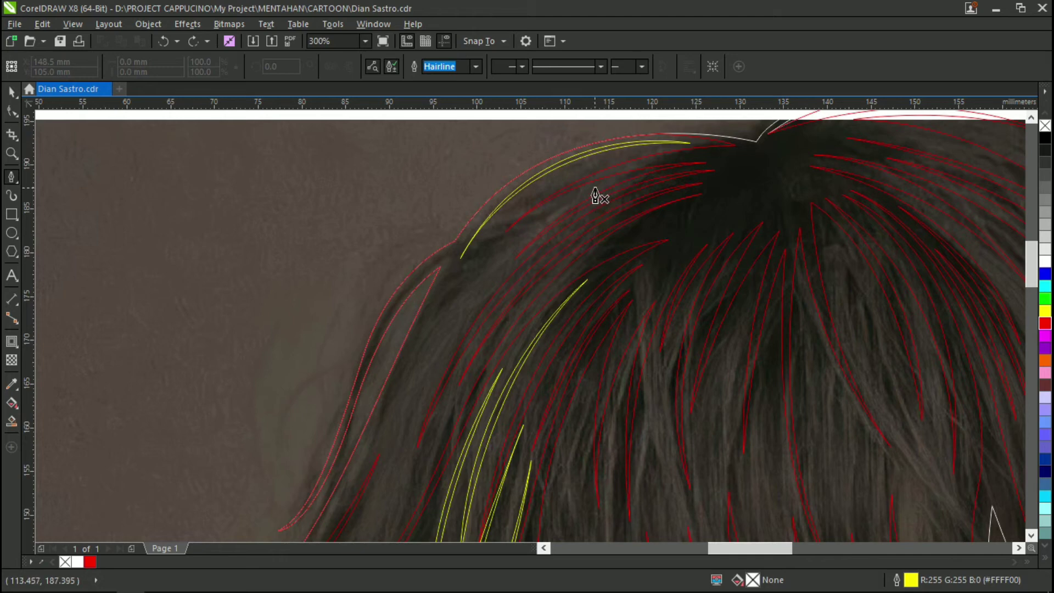
# Draw a closed strand, about 21.5 × 32.5 mm, sweeping from below the crown down the left hair, inside the arched strand.
pyautogui.scroll(-2, 495, 277)
pyautogui.moveTo(470, 347)
pyautogui.mouseDown()
pyautogui.moveTo(459, 453)
pyautogui.moveTo(470, 348)
pyautogui.mouseUp()
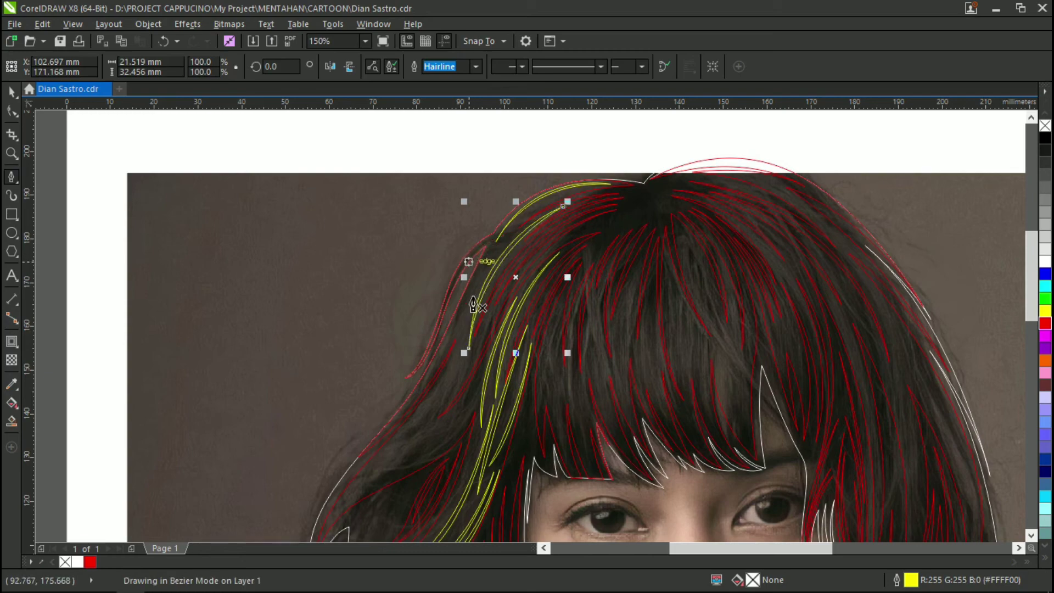
pyautogui.scroll(-1, 473, 365)
pyautogui.scroll(2, 483, 297)
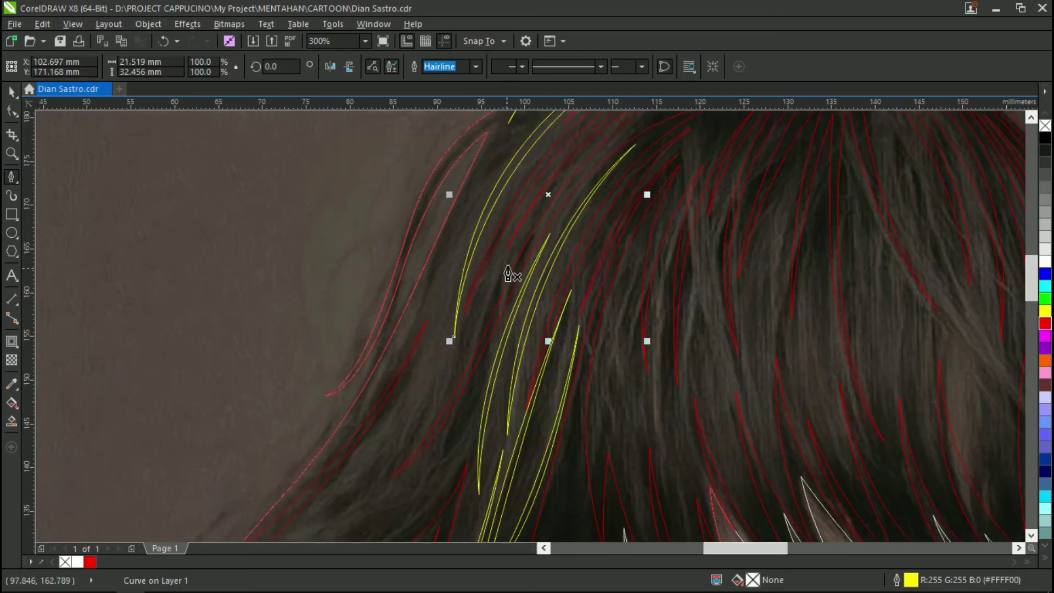
pyautogui.hotkey('ctrl', 'z')
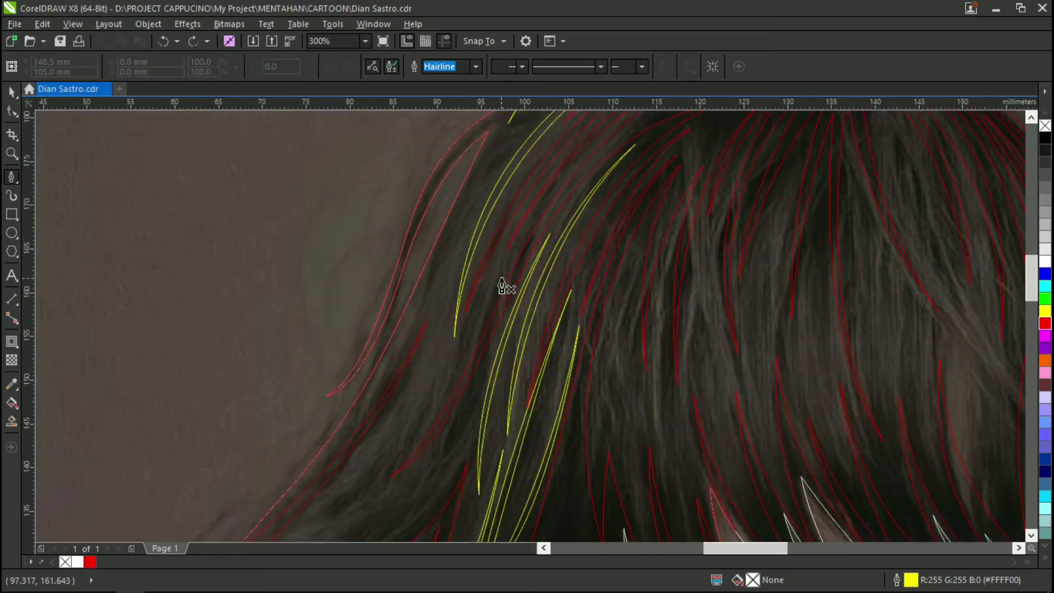
# Draw a closed strand, about 16.6 × 23.9 mm, continuing below the previous strand diagonally toward the left hair outline.
pyautogui.click(502, 278)
pyautogui.scroll(-2, 501, 282)
pyautogui.scroll(2, 427, 390)
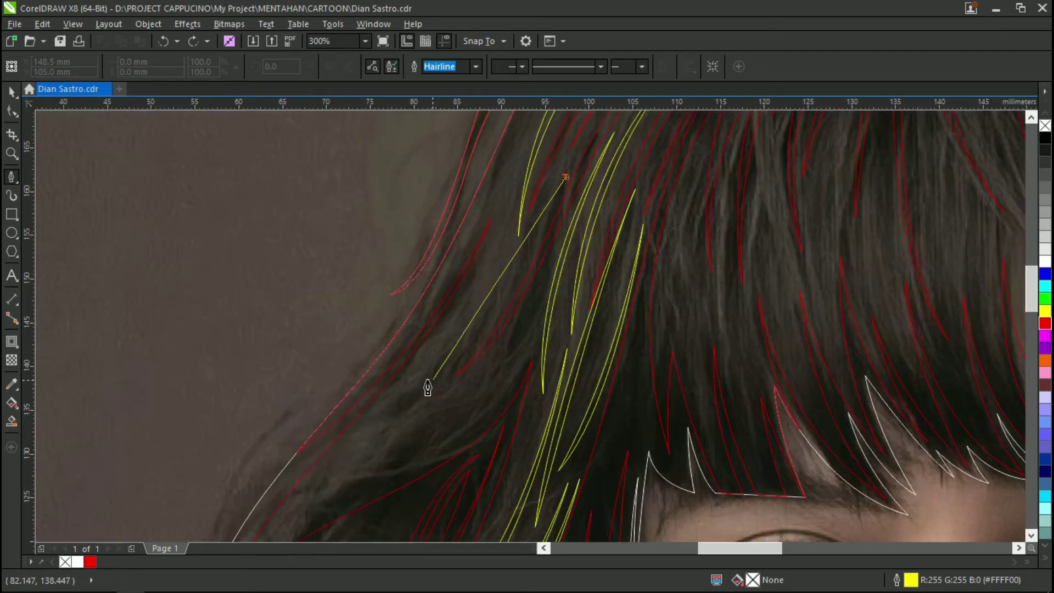
pyautogui.moveTo(420, 386); pyautogui.dragTo(333, 444)
pyautogui.doubleClick(420, 387)
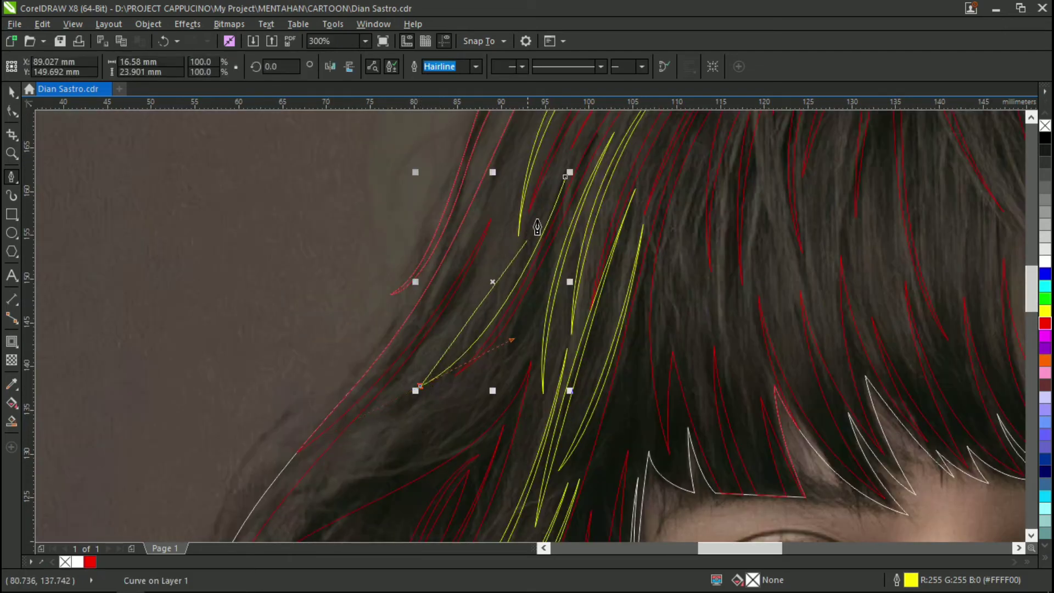
pyautogui.moveTo(512, 332); pyautogui.dragTo(512, 332)
# Draw a long closed S-shaped strand following the inside of the left hair outline down toward the flick.
pyautogui.click(506, 221)
pyautogui.scroll(-1, 439, 308)
pyautogui.moveTo(385, 373); pyautogui.dragTo(267, 502)
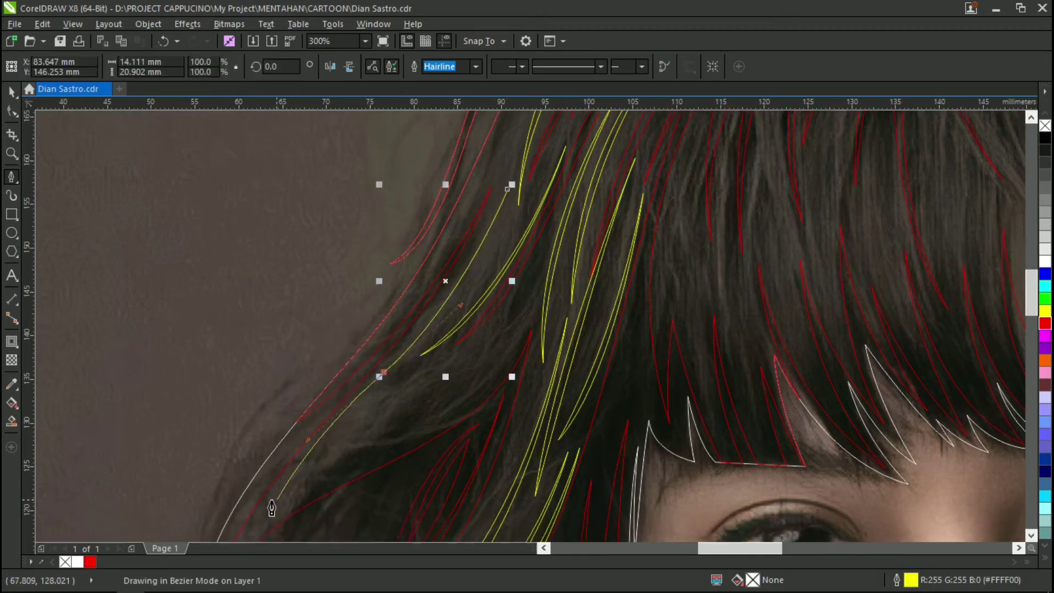
pyautogui.scroll(-2, 265, 497)
pyautogui.click(244, 477)
pyautogui.moveTo(392, 314); pyautogui.dragTo(460, 260)
pyautogui.scroll(1, 472, 231)
pyautogui.click(507, 158)
# Draw a closed strand, about 25.6 × 26.8 mm, sweeping from the middle of the left hair outward above the dark inner area of the flick.
pyautogui.scroll(-1, 521, 175)
pyautogui.click(547, 187)
pyautogui.moveTo(324, 421); pyautogui.dragTo(97, 512)
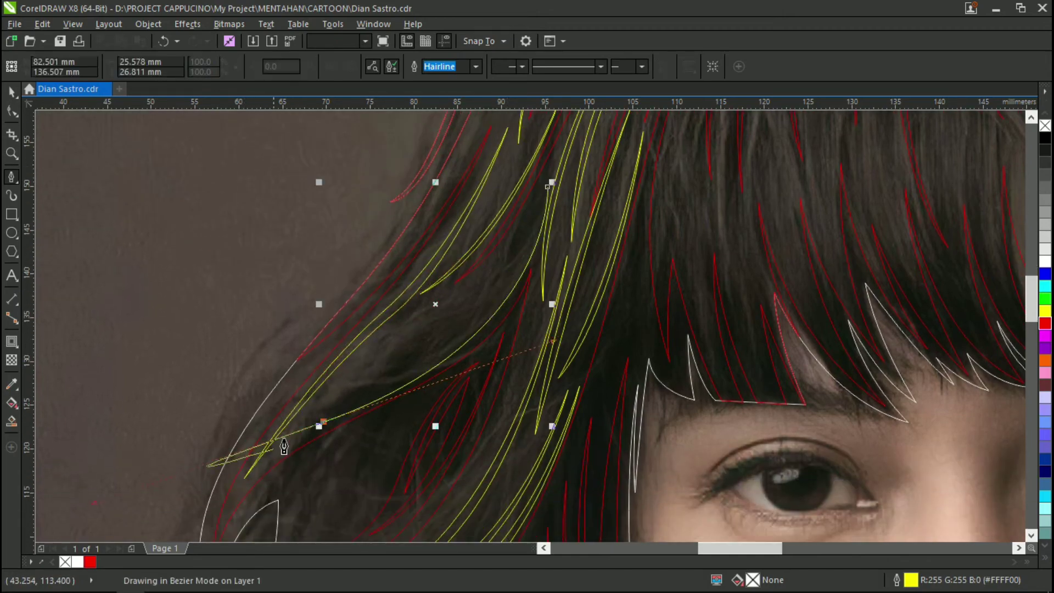
pyautogui.click(324, 422)
pyautogui.moveTo(548, 188); pyautogui.dragTo(517, 369)
# Draw a closed parallel strand, about 26.8 × 25.2 mm, just outside the previous sweeping strand above the left flick.
pyautogui.click(538, 194)
pyautogui.moveTo(302, 416); pyautogui.dragTo(166, 451)
pyautogui.click(302, 416)
pyautogui.moveTo(537, 194); pyautogui.dragTo(475, 346)
pyautogui.scroll(-1, 438, 358)
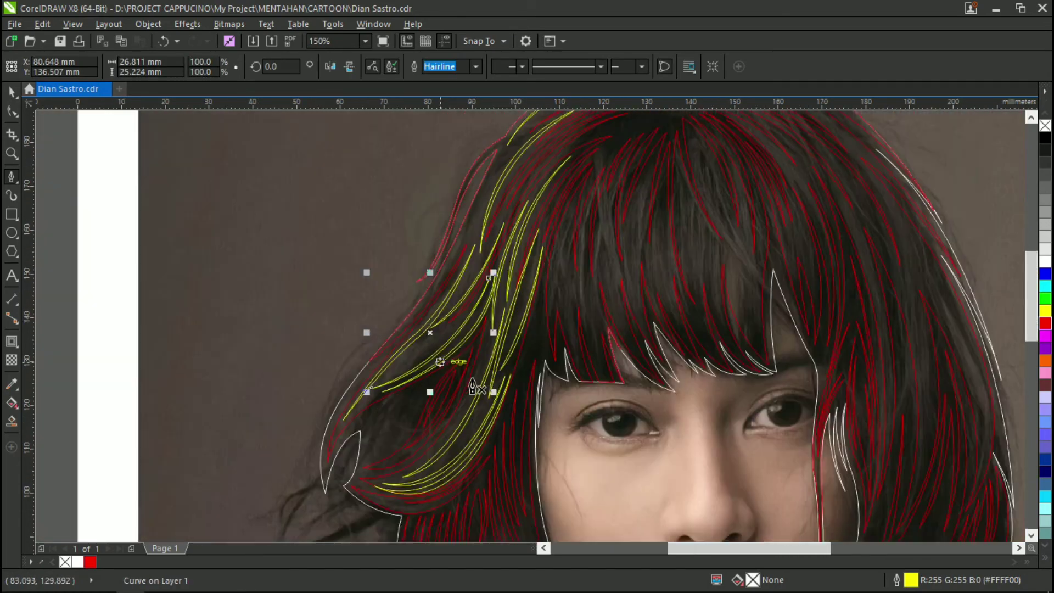
# Draw a closed strand, about 21.5 × 31.1 mm, along the inner curve of the yellow strands running down into the left flick.
pyautogui.scroll(1, 483, 357)
pyautogui.click(490, 318)
pyautogui.scroll(-1, 418, 451)
pyautogui.moveTo(302, 484); pyautogui.dragTo(162, 509)
pyautogui.click(490, 210)
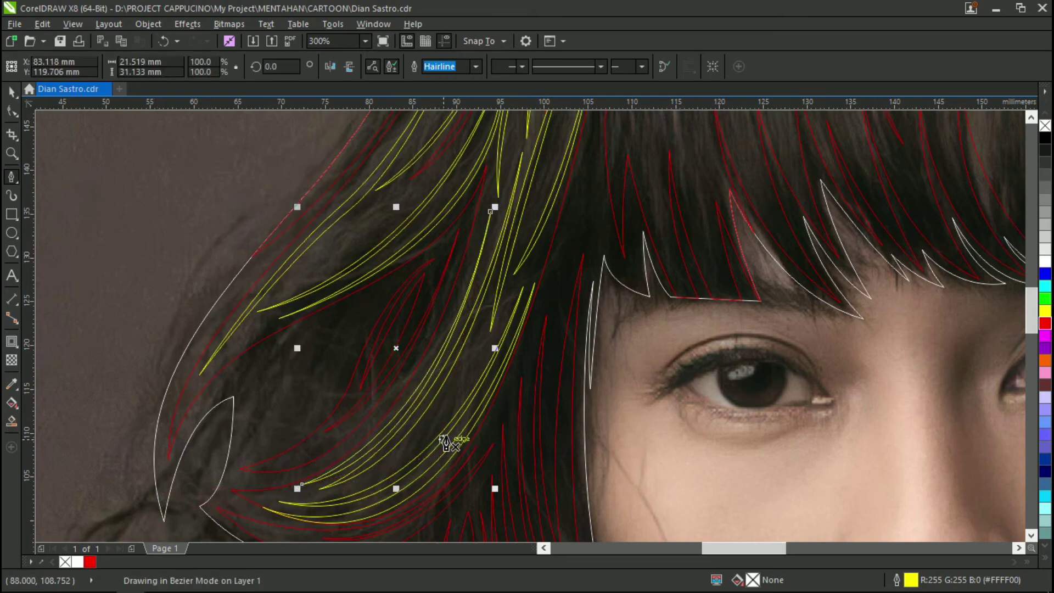
# Draw a closed strand, about 13.7 × 23.3 mm, just outside the yellow strand sweeping down the upper-left hair.
pyautogui.scroll(-2, 445, 442)
pyautogui.scroll(2, 461, 325)
pyautogui.click(517, 160)
pyautogui.moveTo(397, 364); pyautogui.dragTo(355, 506)
pyautogui.click(397, 364)
pyautogui.moveTo(517, 159); pyautogui.dragTo(440, 236)
# Draw a closed diagonal strand just inside the left hair outline, above the long S-shaped strand.
pyautogui.scroll(-2, 447, 228)
pyautogui.scroll(2, 437, 269)
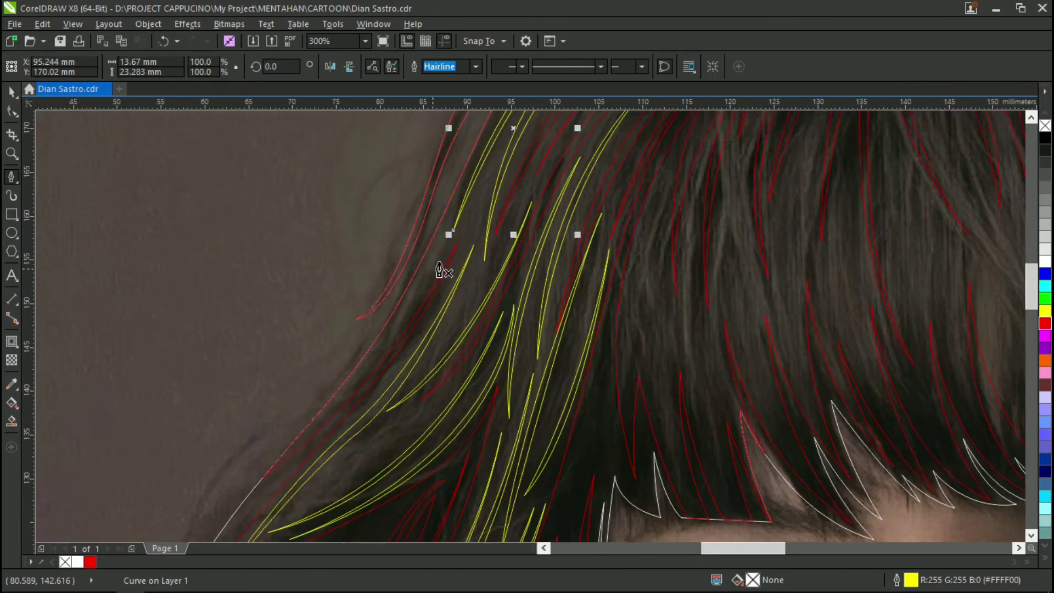
pyautogui.scroll(-1, 439, 269)
pyautogui.click(439, 211)
pyautogui.moveTo(311, 405); pyautogui.dragTo(235, 476)
pyautogui.click(312, 405)
pyautogui.moveTo(439, 210); pyautogui.dragTo(407, 299)
# Draw a closed, slightly curved strand running down the left edge of the fringe.
pyautogui.scroll(-2, 413, 304)
pyautogui.scroll(2, 488, 293)
pyautogui.click(443, 163)
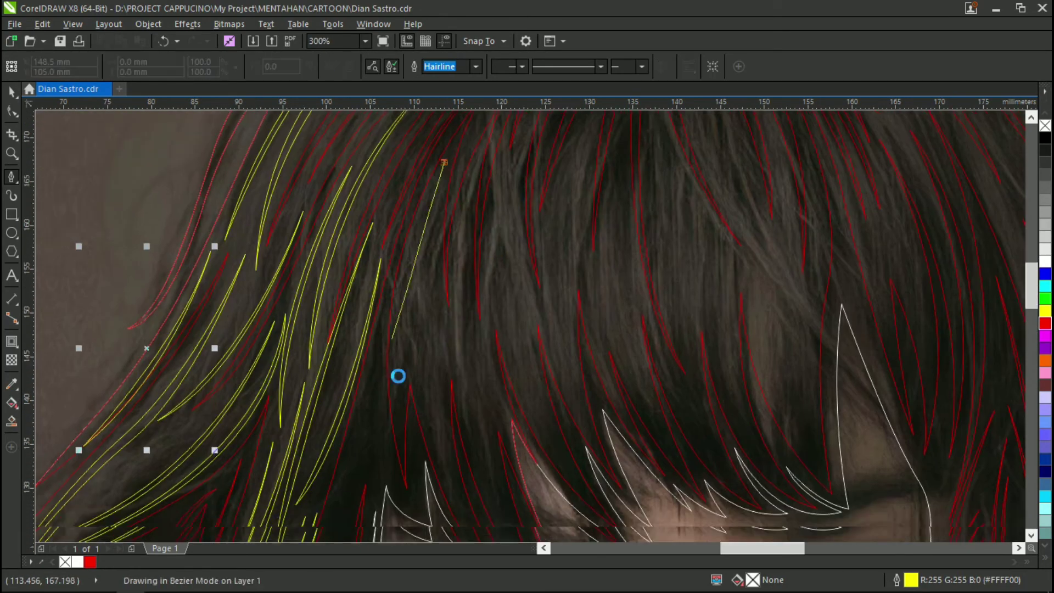
pyautogui.scroll(-1, 399, 376)
pyautogui.moveTo(398, 376); pyautogui.dragTo(411, 529)
pyautogui.click(398, 363)
pyautogui.scroll(1, 400, 363)
pyautogui.moveTo(444, 163); pyautogui.dragTo(381, 285)
# Draw a closed strand, about 5 × 35.4 mm, down the left fringe, and a shorter closed strand along its inner curve.
pyautogui.click(437, 192)
pyautogui.moveTo(461, 502); pyautogui.dragTo(538, 562)
pyautogui.click(461, 409)
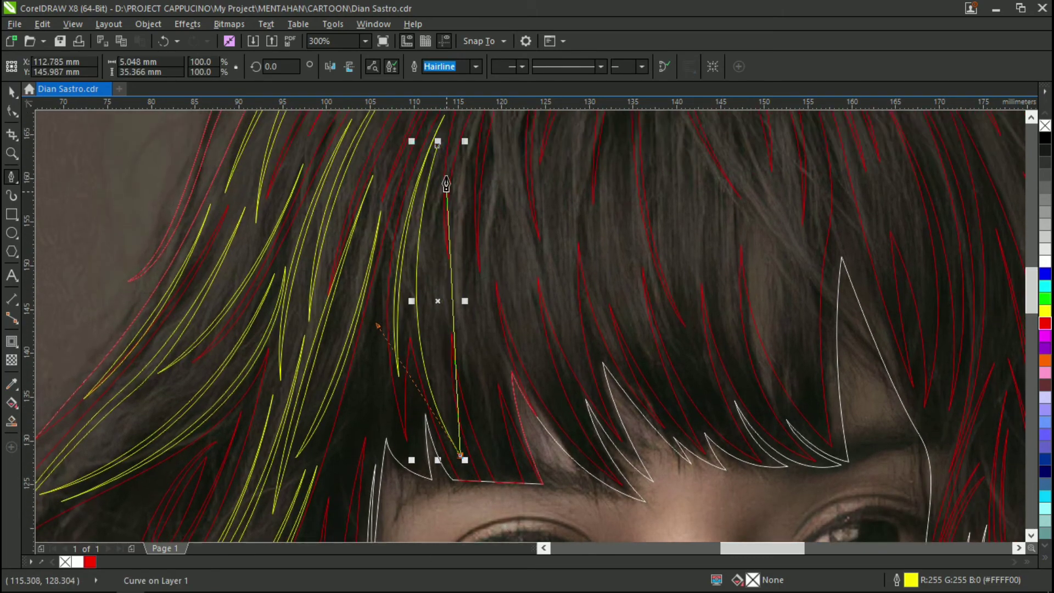
pyautogui.click(438, 172)
pyautogui.moveTo(448, 401); pyautogui.dragTo(484, 501)
pyautogui.click(448, 401)
pyautogui.moveTo(438, 172); pyautogui.dragTo(418, 258)
# Draw a long closed strand down the left fringe, ending just above the fringe tips, beside the previous pair.
pyautogui.click(472, 126)
pyautogui.moveTo(504, 471)
pyautogui.mouseDown()
pyautogui.moveTo(593, 559)
pyautogui.moveTo(597, 530)
pyautogui.mouseUp()
pyautogui.click(504, 344)
pyautogui.scroll(4, 504, 340)
pyautogui.moveTo(472, 122); pyautogui.dragTo(451, 228)
# Draw a shorter closed strand, about 3.6 × 25.6 mm, along the inner curve of the last long fringe strand.
pyautogui.click(467, 188)
pyautogui.moveTo(497, 413); pyautogui.dragTo(525, 494)
pyautogui.click(498, 412)
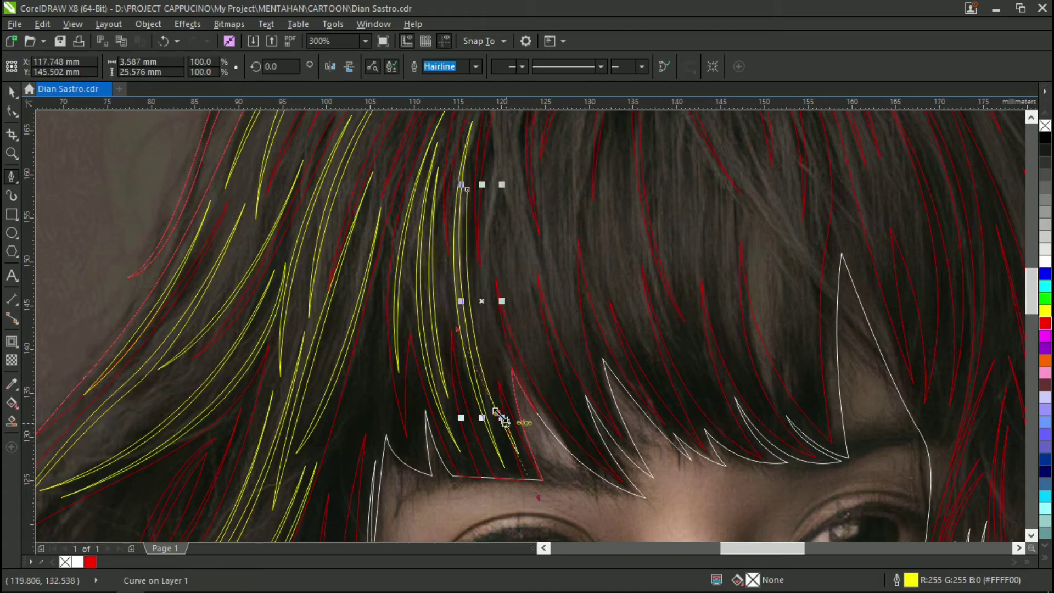
pyautogui.moveTo(467, 189); pyautogui.dragTo(463, 303)
# Draw a closed strand, about 8.3 × 35.6 mm, in the left-centre fringe, and a second closed strand along its inner curve.
pyautogui.scroll(1, 484, 279)
pyautogui.scroll(1, 489, 258)
pyautogui.click(505, 169)
pyautogui.moveTo(567, 482)
pyautogui.mouseDown()
pyautogui.moveTo(659, 562)
pyautogui.moveTo(656, 554)
pyautogui.mouseUp()
pyautogui.click(568, 372)
pyautogui.scroll(4, 560, 351)
pyautogui.moveTo(505, 200); pyautogui.dragTo(471, 406)
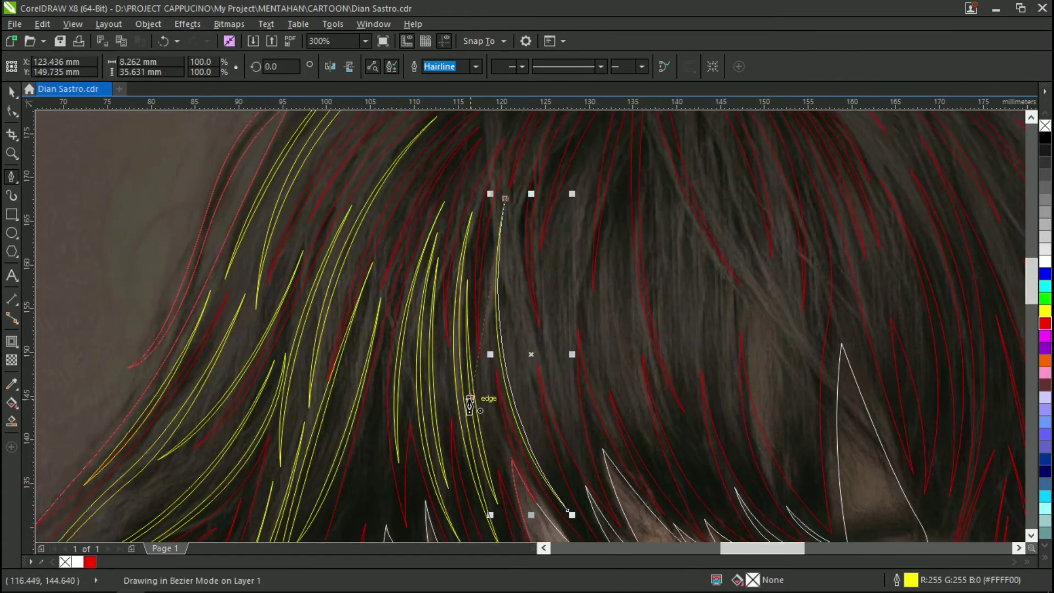
pyautogui.click(508, 206)
pyautogui.scroll(-3, 492, 251)
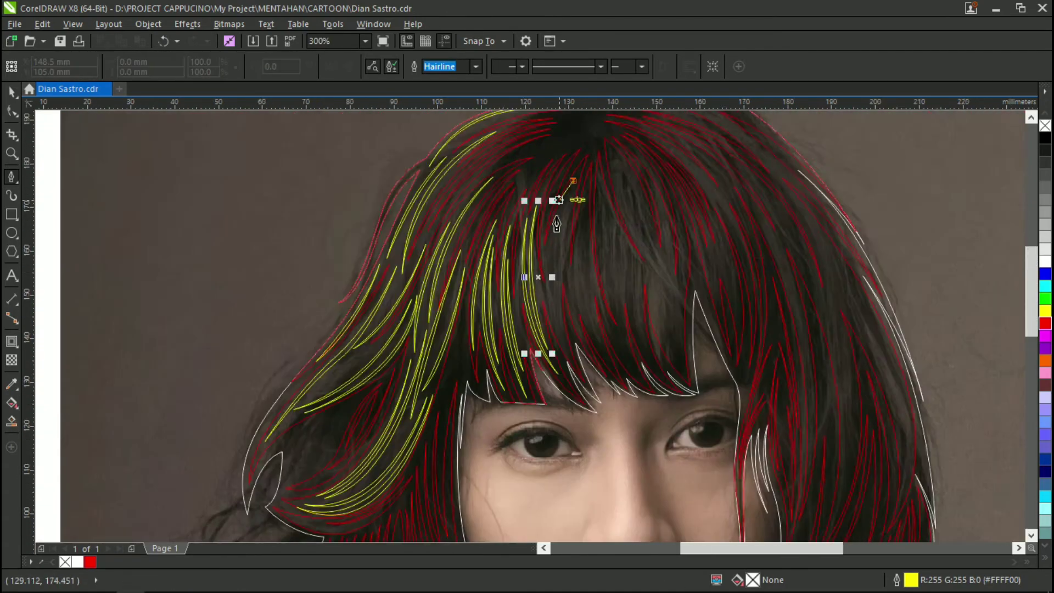
# Draw a closed bowed strand, about 5.9 × 36.6 mm, from below the crown down the centre of the fringe.
pyautogui.scroll(1, 557, 296)
pyautogui.moveTo(569, 386); pyautogui.dragTo(653, 522)
pyautogui.click(571, 343)
pyautogui.scroll(4, 577, 307)
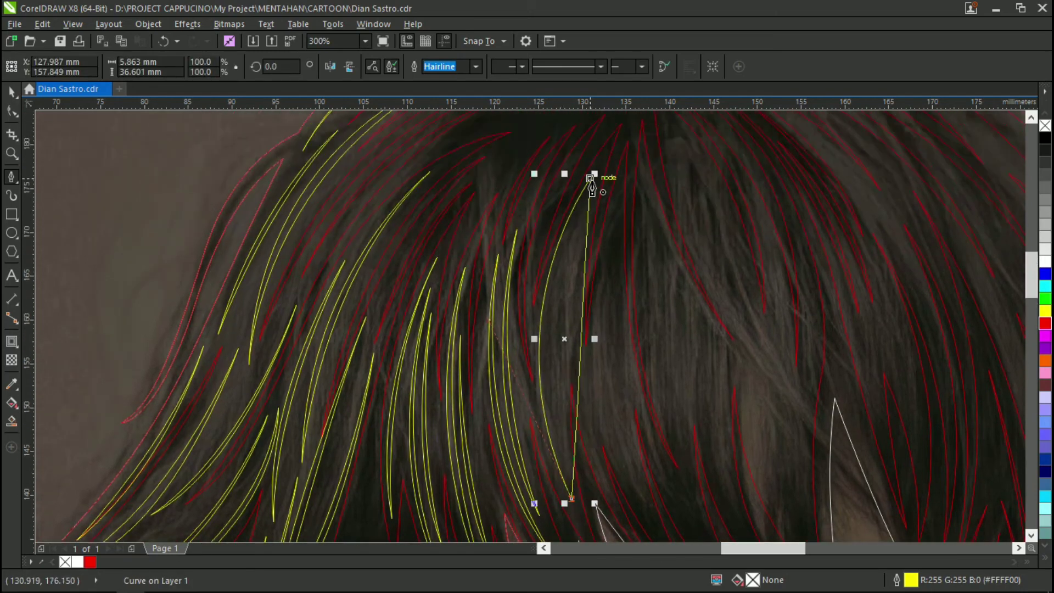
pyautogui.moveTo(589, 178); pyautogui.dragTo(500, 317)
# Draw a shorter closed strand inside the bow of the strand starting below the crown.
pyautogui.scroll(-1, 549, 263)
pyautogui.click(588, 163)
pyautogui.moveTo(563, 400); pyautogui.dragTo(593, 475)
pyautogui.click(563, 399)
pyautogui.moveTo(588, 164); pyautogui.dragTo(549, 263)
# Draw a long closed strand down the centre fringe, curving toward the tips above the nose bridge.
pyautogui.scroll(1, 609, 225)
pyautogui.click(616, 192)
pyautogui.moveTo(653, 504); pyautogui.dragTo(746, 541)
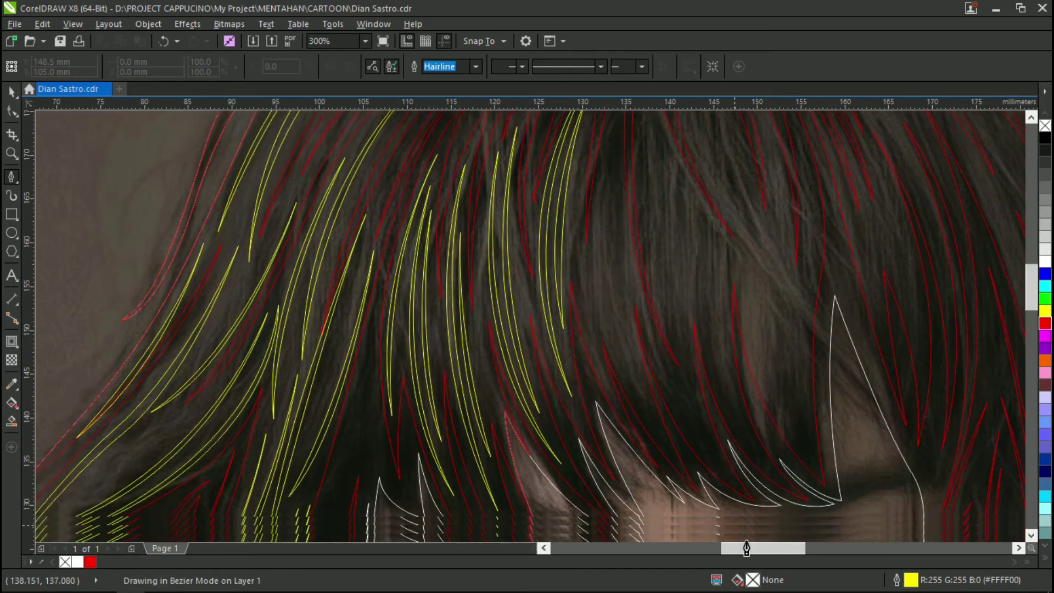
pyautogui.click(653, 416)
pyautogui.scroll(4, 642, 340)
pyautogui.moveTo(616, 166); pyautogui.dragTo(568, 302)
# Draw a short closed strand, about 2.9 × 21.9 mm, along the inner curve of the last centre fringe strand.
pyautogui.click(614, 207)
pyautogui.moveTo(636, 384); pyautogui.dragTo(678, 448)
pyautogui.click(635, 385)
pyautogui.moveTo(613, 192); pyautogui.dragTo(598, 269)
# Draw a closed strand, about 5.6 × 32 mm, from directly below the crown down the right-centre fringe.
pyautogui.scroll(2, 614, 230)
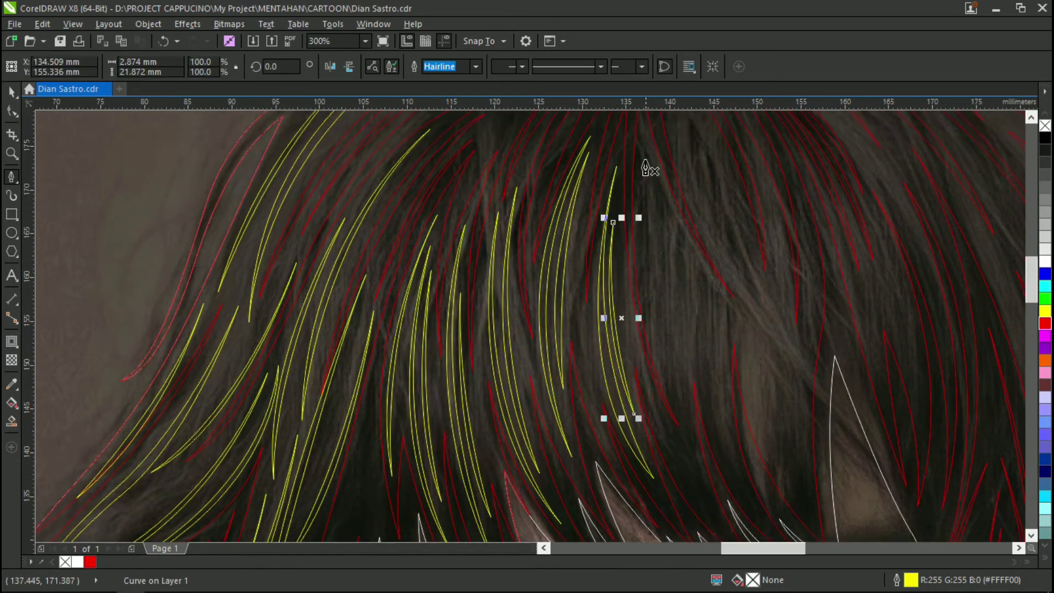
pyautogui.click(643, 145)
pyautogui.moveTo(688, 425); pyautogui.dragTo(755, 524)
pyautogui.click(689, 426)
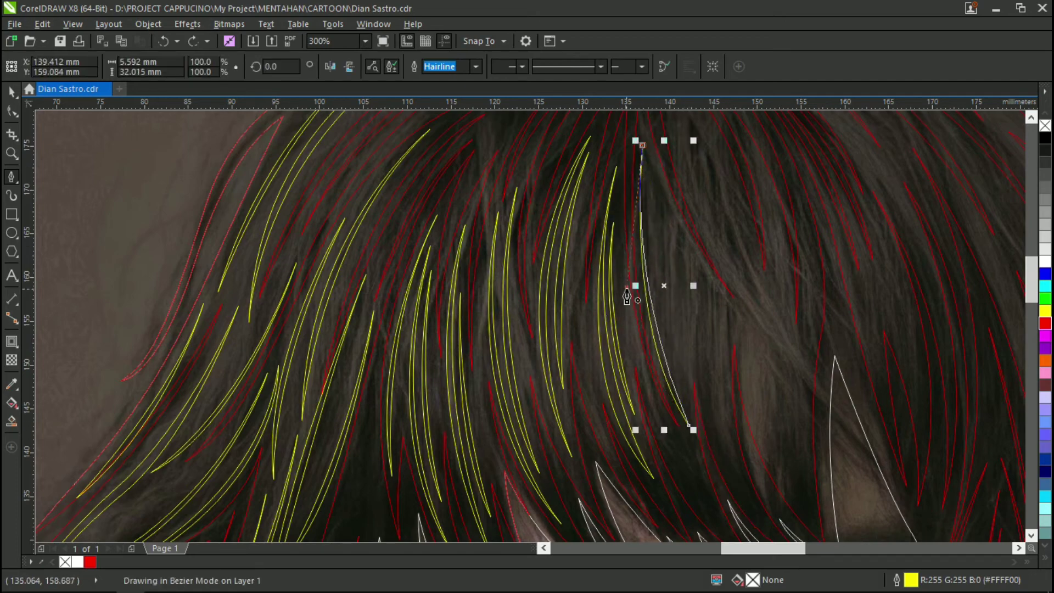
pyautogui.moveTo(627, 289); pyautogui.dragTo(626, 294)
# Draw a closed strand, about 11.1 × 28.1 mm, in the lower centre fringe, curving down to the small fringe tips.
pyautogui.scroll(-4, 627, 231)
pyautogui.click(625, 159)
pyautogui.moveTo(722, 405); pyautogui.dragTo(792, 466)
pyautogui.click(722, 405)
pyautogui.moveTo(624, 160); pyautogui.dragTo(640, 242)
# Draw a closed strand along the inner curve of the strand falling directly below the crown.
pyautogui.scroll(3, 645, 193)
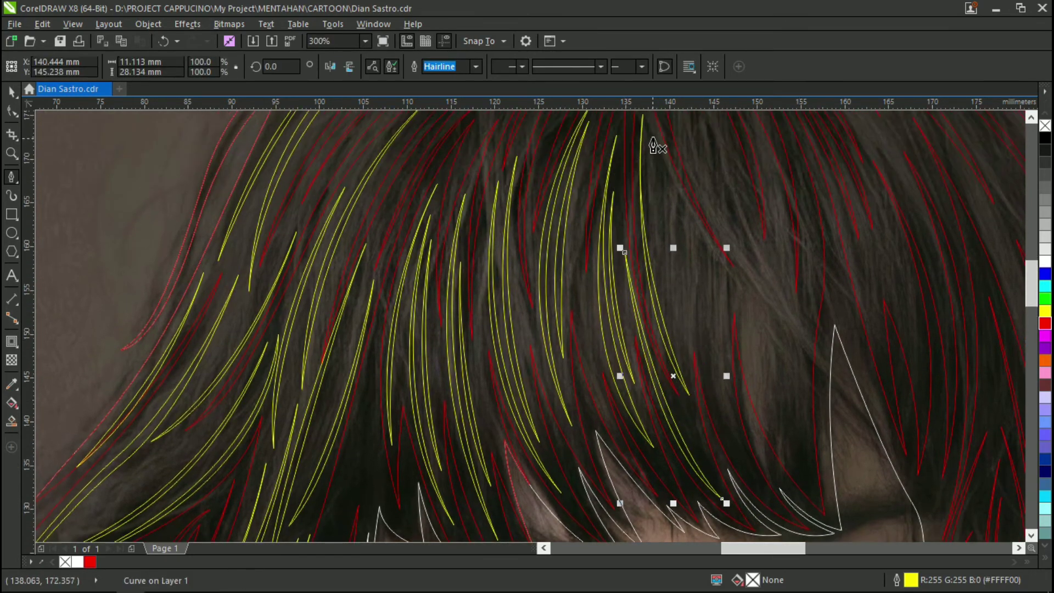
pyautogui.click(652, 138)
pyautogui.moveTo(685, 352); pyautogui.dragTo(711, 422)
pyautogui.moveTo(653, 138); pyautogui.dragTo(660, 236)
# Draw a long closed strand through the right-centre fringe toward its tips, and a shorter closed strand along its inner curve.
pyautogui.click(673, 184)
pyautogui.scroll(-4, 692, 308)
pyautogui.moveTo(771, 438); pyautogui.dragTo(832, 521)
pyautogui.scroll(3, 713, 247)
pyautogui.moveTo(673, 168); pyautogui.dragTo(699, 411)
pyautogui.click(699, 212)
pyautogui.moveTo(735, 412); pyautogui.dragTo(774, 490)
pyautogui.moveTo(699, 212); pyautogui.dragTo(713, 313)
# Draw a closed arched strand from the crown parting outward and down over the right part of the fringe.
pyautogui.scroll(3, 703, 247)
pyautogui.click(661, 158)
pyautogui.scroll(-1, 708, 247)
pyautogui.moveTo(760, 341); pyautogui.dragTo(771, 497)
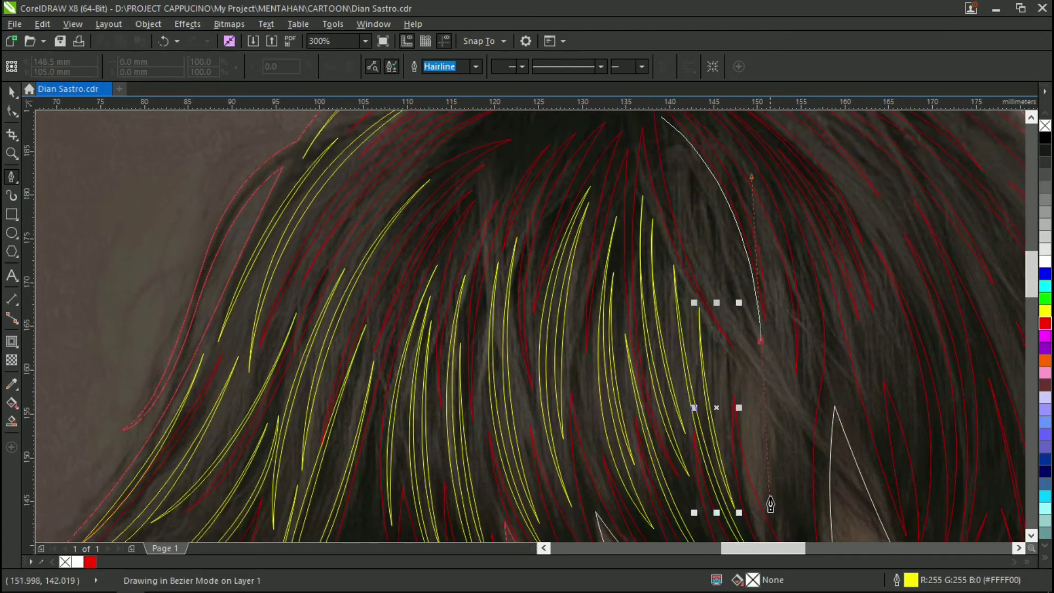
pyautogui.scroll(1, 714, 329)
pyautogui.click(666, 187)
# Draw a closed diagonal strand, about 15.7 × 33.3 mm, from the crown parting down across the right fringe, under the arched strand.
pyautogui.click(664, 196)
pyautogui.scroll(-2, 730, 302)
pyautogui.moveTo(802, 411); pyautogui.dragTo(908, 509)
pyautogui.scroll(1, 785, 329)
pyautogui.moveTo(664, 165); pyautogui.dragTo(703, 360)
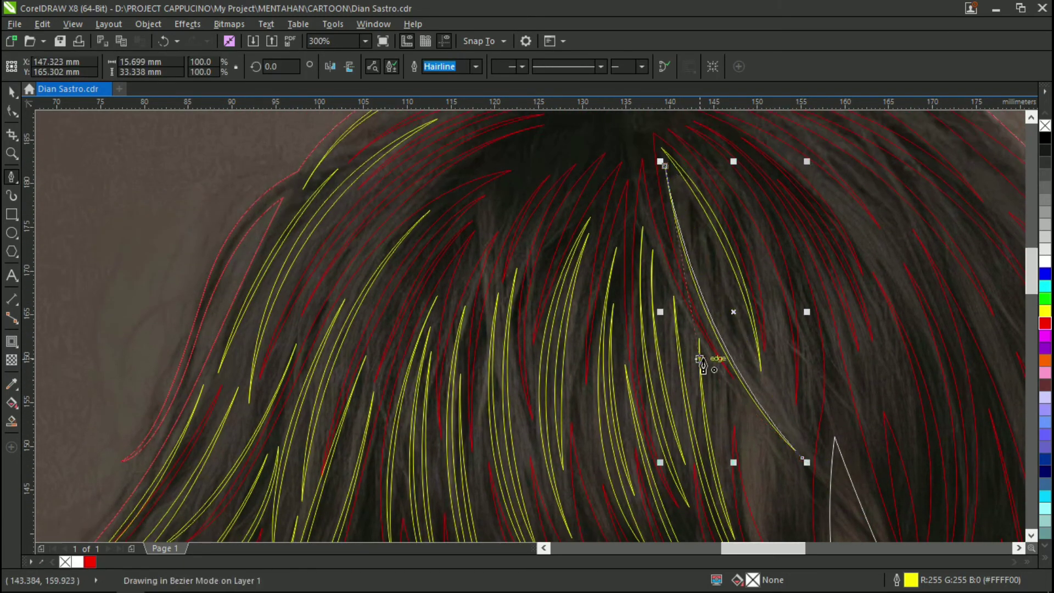
# Draw a closed strand from the middle of the diagonal strand down to the right fringe tips.
pyautogui.scroll(-4, 736, 330)
pyautogui.click(740, 163)
pyautogui.moveTo(810, 398); pyautogui.dragTo(901, 483)
pyautogui.moveTo(740, 133); pyautogui.dragTo(741, 451)
# Draw a closed bowed strand crossing the diagonal strand's lower end, and another, about 5.2 × 27.2 mm, down to the right fringe tips.
pyautogui.scroll(2, 744, 297)
pyautogui.click(765, 137)
pyautogui.scroll(-1, 791, 214)
pyautogui.click(772, 179)
pyautogui.moveTo(810, 415); pyautogui.dragTo(882, 529)
pyautogui.moveTo(772, 178); pyautogui.dragTo(747, 305)
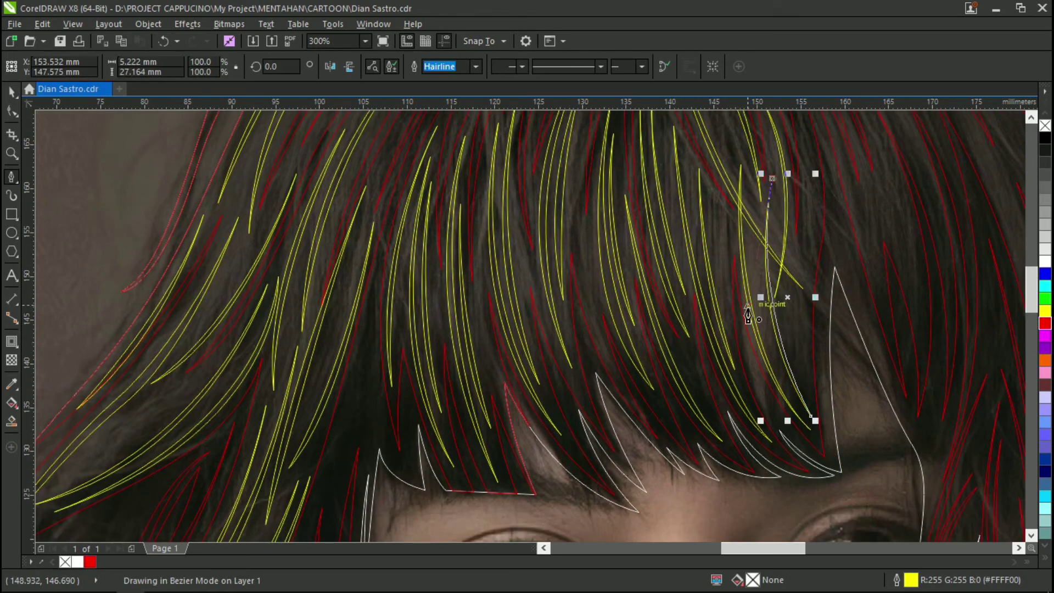
# Draw a closed, slightly bowed strand about 36 mm tall down the right fringe, outside the crossing strands.
pyautogui.scroll(3, 761, 274)
pyautogui.click(796, 173)
pyautogui.moveTo(808, 361); pyautogui.dragTo(786, 450)
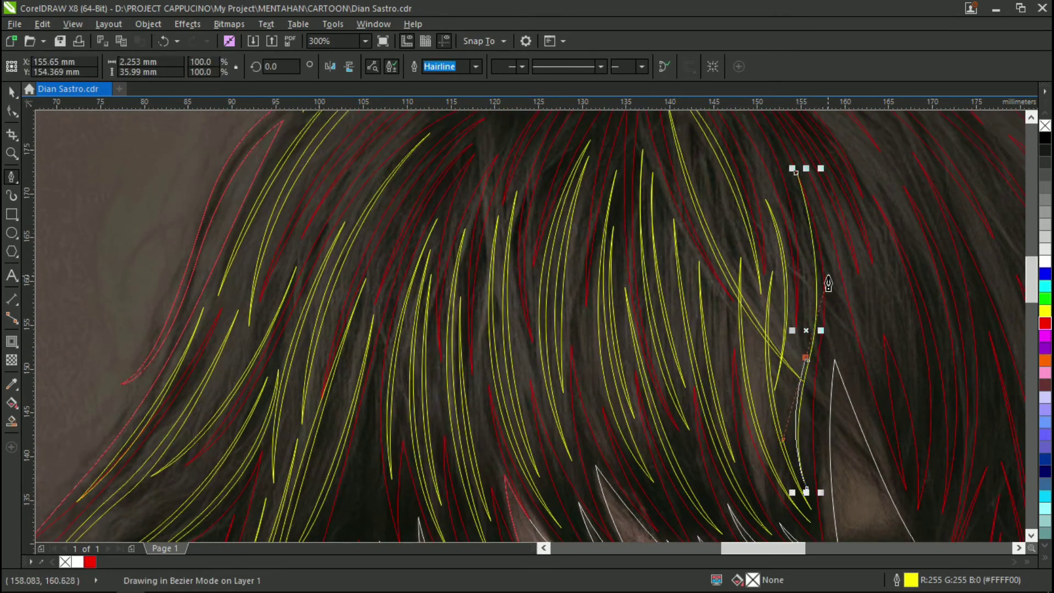
pyautogui.moveTo(801, 201); pyautogui.dragTo(810, 241)
# Draw a long closed arched strand from the crown down the right side of the hair, beyond the fringe.
pyautogui.hscroll(3, 735, 220)
pyautogui.scroll(3, 714, 208)
pyautogui.click(667, 159)
pyautogui.scroll(-3, 796, 352)
pyautogui.moveTo(839, 329); pyautogui.dragTo(856, 511)
pyautogui.scroll(3, 758, 307)
pyautogui.moveTo(667, 168); pyautogui.dragTo(771, 244)
# Draw two closed strands under the long right-side arch, about 5.7 × 24.4 mm and 6.3 × 20.8 mm.
pyautogui.scroll(-3, 782, 291)
pyautogui.click(759, 261)
pyautogui.moveTo(808, 398); pyautogui.dragTo(798, 527)
pyautogui.keyDown('alt'); pyautogui.click(808, 398); pyautogui.keyUp('alt')
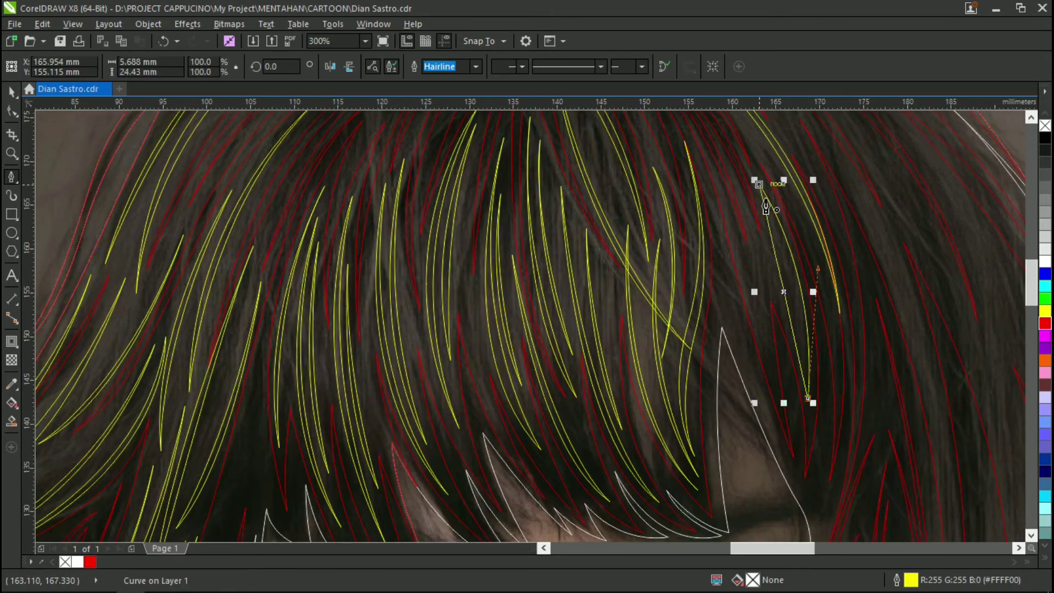
pyautogui.scroll(2, 769, 264)
pyautogui.click(725, 229)
pyautogui.scroll(-1, 752, 308)
pyautogui.click(780, 396)
pyautogui.moveTo(724, 213); pyautogui.dragTo(731, 263)
# Draw another closed narrow strand between the two short strands under the right-side arch.
pyautogui.scroll(2, 763, 299)
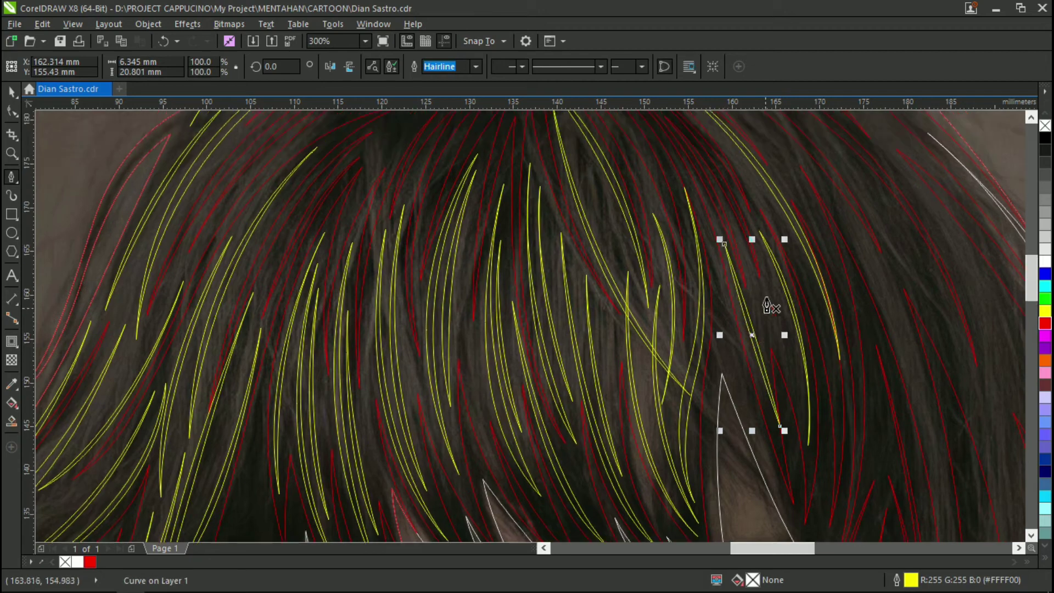
pyautogui.click(760, 256)
pyautogui.moveTo(801, 421); pyautogui.dragTo(804, 523)
pyautogui.keyDown('alt'); pyautogui.click(802, 421); pyautogui.keyUp('alt')
pyautogui.moveTo(761, 256); pyautogui.dragTo(792, 343)
# Draw a closed arched strand just outside the long right-side arch, following its curve down from the crown.
pyautogui.scroll(3, 752, 275)
pyautogui.click(695, 195)
pyautogui.scroll(-1, 769, 285)
pyautogui.moveTo(844, 375); pyautogui.dragTo(872, 524)
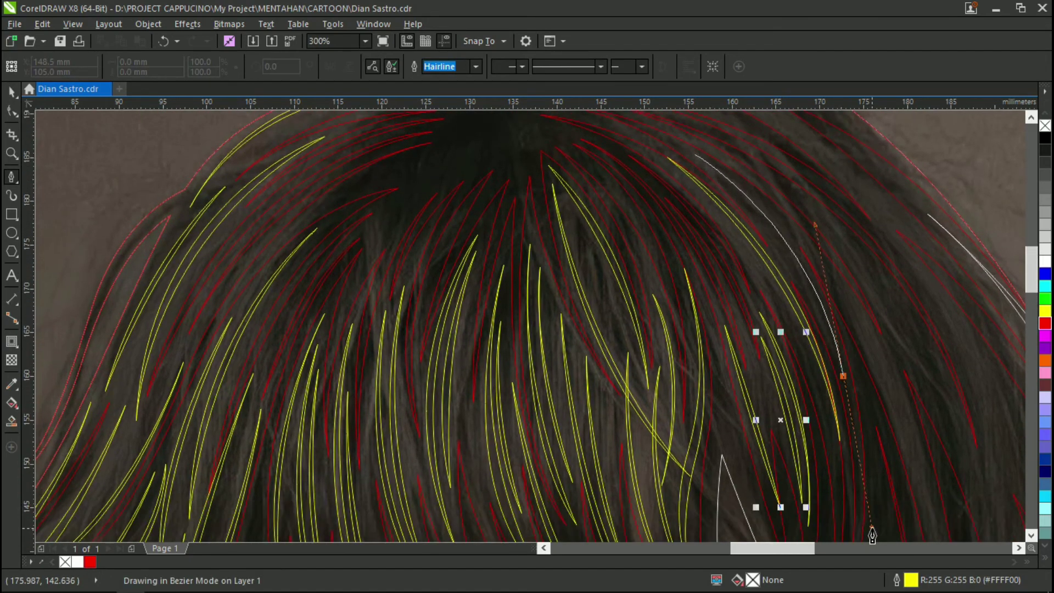
pyautogui.keyDown('alt'); pyautogui.click(844, 376); pyautogui.keyUp('alt')
pyautogui.click(695, 154)
pyautogui.moveTo(695, 154); pyautogui.dragTo(793, 221)
# Draw a closed curved strand, about 16.1 × 47.8 mm, from the upper right hair down past the fringe level.
pyautogui.scroll(-1, 818, 236)
pyautogui.scroll(-1, 791, 233)
pyautogui.click(767, 228)
pyautogui.scroll(-3, 835, 428)
pyautogui.moveTo(831, 385); pyautogui.dragTo(828, 508)
pyautogui.click(832, 384)
pyautogui.moveTo(827, 286); pyautogui.dragTo(829, 287)
# Draw a longer closed curved strand outside the 47.8 mm one, down the right side to about eye level.
pyautogui.scroll(1, 801, 242)
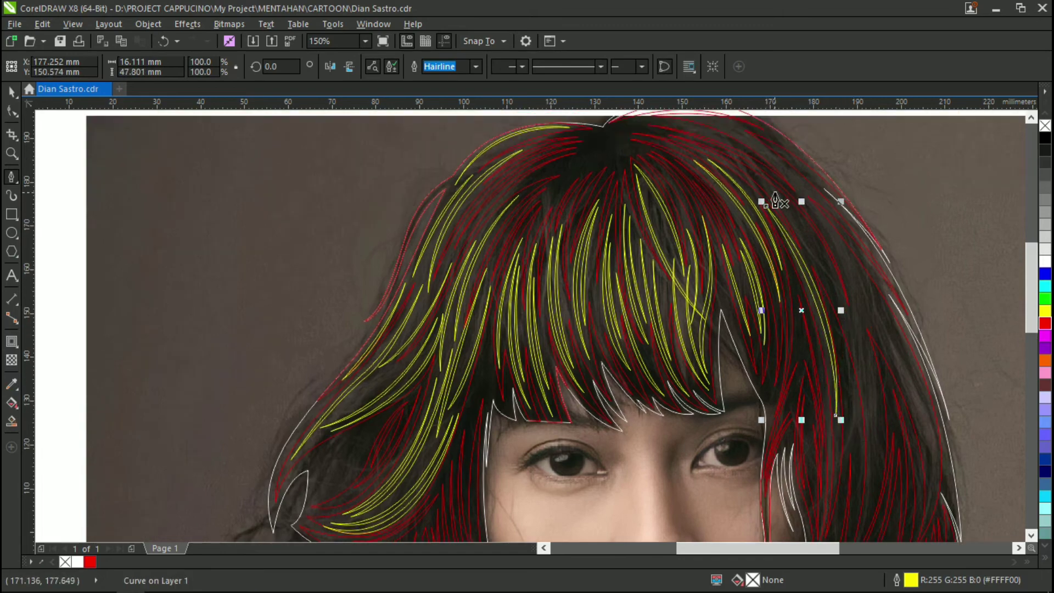
pyautogui.click(775, 193)
pyautogui.scroll(-3, 846, 308)
pyautogui.moveTo(873, 362); pyautogui.dragTo(855, 525)
pyautogui.doubleClick(873, 363)
pyautogui.scroll(2, 834, 274)
pyautogui.click(774, 165)
# Draw two long closed strands side by side near the hair's right outer edge, the second about 23.6 × 53.4 mm.
pyautogui.click(808, 170)
pyautogui.scroll(-3, 879, 307)
pyautogui.moveTo(931, 400); pyautogui.dragTo(890, 508)
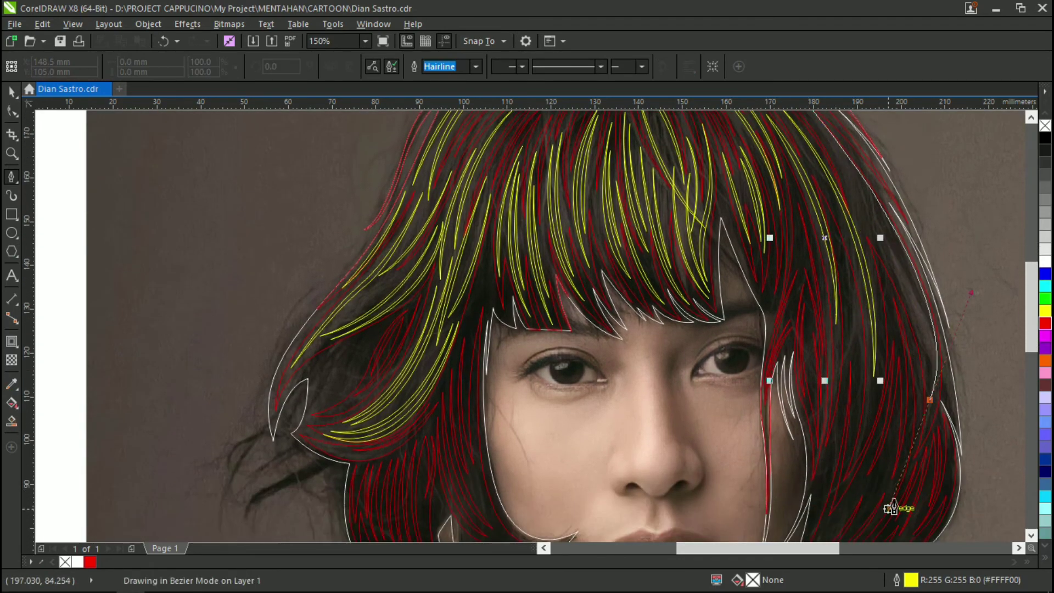
pyautogui.scroll(3, 878, 307)
pyautogui.click(808, 181)
pyautogui.click(823, 208)
pyautogui.scroll(-1, 879, 307)
pyautogui.moveTo(926, 413); pyautogui.dragTo(924, 513)
pyautogui.click(926, 412)
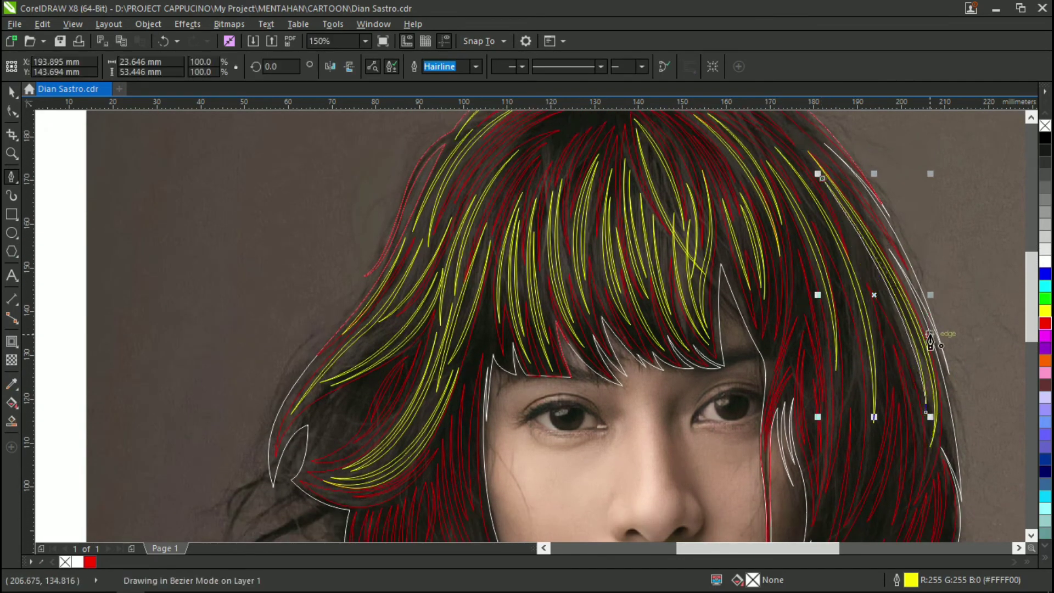
pyautogui.click(823, 178)
# Draw a closed strand, about 12.1 × 31.7 mm, curving down and inward through the lower right hair.
pyautogui.scroll(-3, 875, 412)
pyautogui.scroll(1, 884, 431)
pyautogui.click(917, 252)
pyautogui.scroll(-3, 813, 439)
pyautogui.moveTo(719, 547); pyautogui.dragTo(714, 549)
pyautogui.scroll(3, 879, 352)
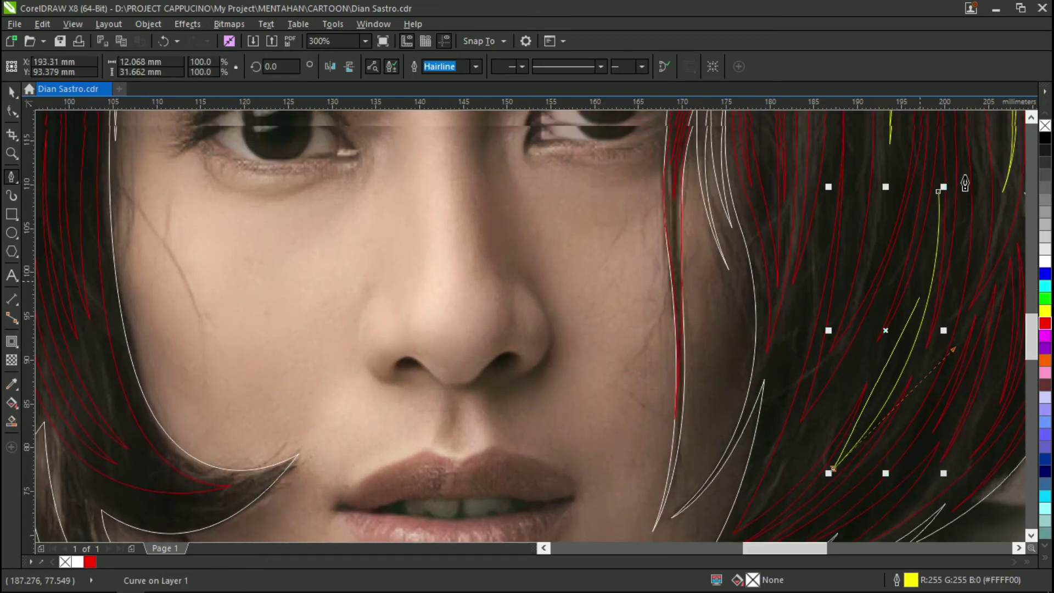
pyautogui.click(835, 470)
pyautogui.moveTo(939, 193); pyautogui.dragTo(927, 373)
# Draw a closed strand, about 15.9 × 26.3 mm, on the face side of the lower right hair, sweeping toward the chin.
pyautogui.scroll(-1, 917, 308)
pyautogui.click(897, 240)
pyautogui.moveTo(758, 470); pyautogui.dragTo(653, 545)
pyautogui.click(759, 435)
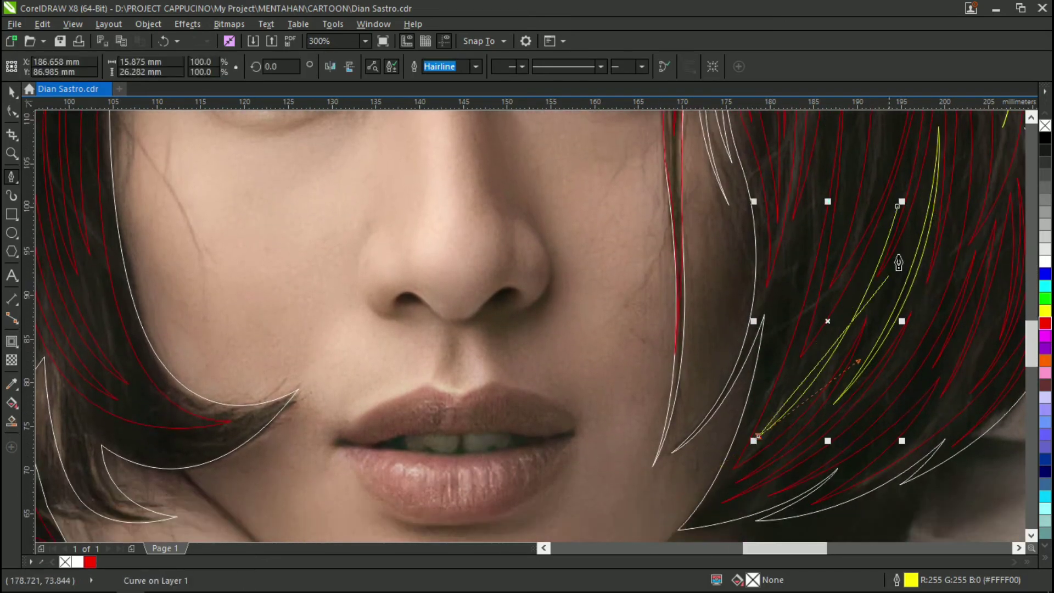
pyautogui.moveTo(898, 204); pyautogui.dragTo(854, 354)
# Draw a closed strand, about 14.6 × 24.7 mm, near the lower right outer edge, and another beside the 31.7 mm strand.
pyautogui.hscroll(3, 906, 367)
pyautogui.click(823, 230)
pyautogui.moveTo(696, 446); pyautogui.dragTo(571, 503)
pyautogui.click(696, 446)
pyautogui.moveTo(823, 230); pyautogui.dragTo(803, 380)
pyautogui.scroll(1, 791, 307)
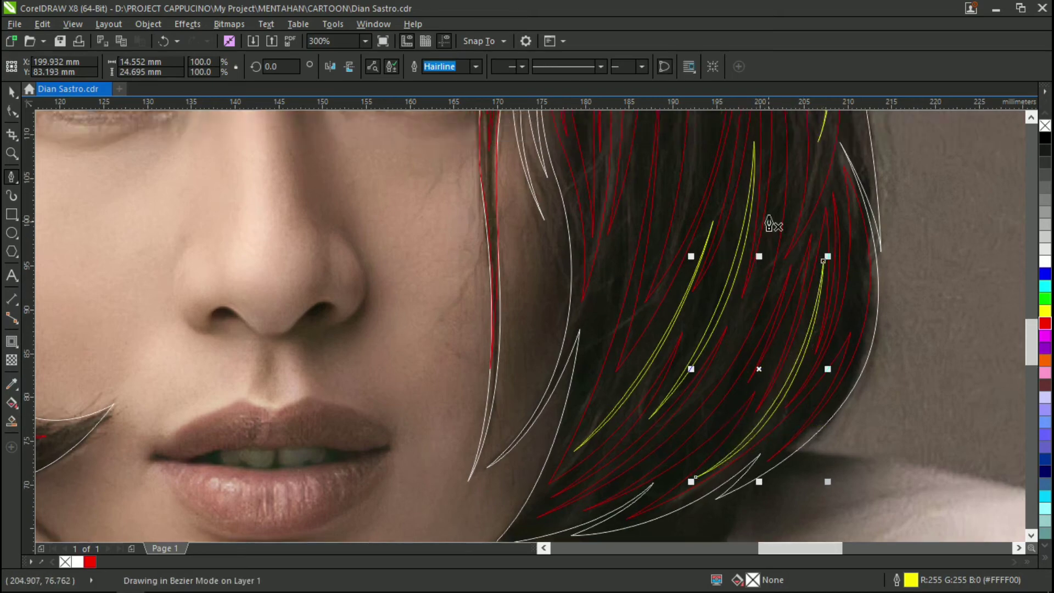
pyautogui.click(776, 186)
pyautogui.moveTo(666, 430); pyautogui.dragTo(553, 511)
pyautogui.click(666, 431)
pyautogui.moveTo(775, 186)
pyautogui.mouseDown()
pyautogui.moveTo(763, 343)
pyautogui.moveTo(901, 503)
pyautogui.mouseUp()
# Draw a closed arched strand, about 31.8 × 20.2 mm, from the crown along the upper right edge of the hair.
pyautogui.scroll(-1, 692, 384)
pyautogui.scroll(3, 691, 373)
pyautogui.scroll(3, 690, 359)
pyautogui.scroll(1, 500, 137)
pyautogui.click(503, 167)
pyautogui.click(781, 343)
pyautogui.moveTo(502, 167); pyautogui.dragTo(653, 193)
pyautogui.scroll(-1, 686, 329)
# Draw a closed curved strand down the left lock beside the cheek toward its pointed tip.
pyautogui.scroll(-5, 662, 370)
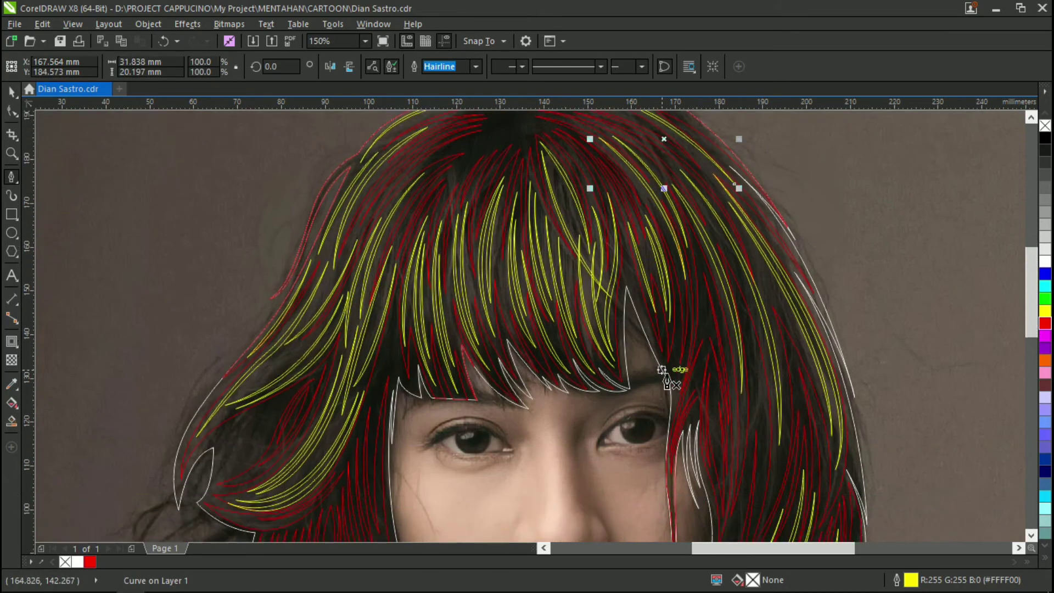
pyautogui.scroll(-1, 706, 327)
pyautogui.scroll(2, 548, 420)
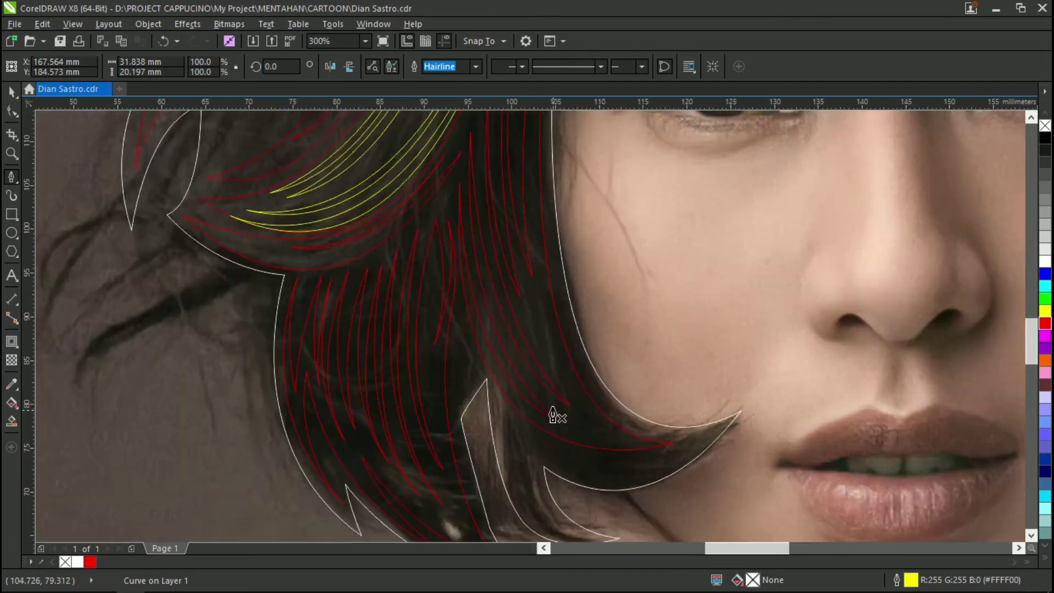
pyautogui.click(528, 151)
pyautogui.moveTo(621, 435); pyautogui.dragTo(733, 488)
pyautogui.click(621, 435)
pyautogui.moveTo(528, 151)
pyautogui.mouseDown()
pyautogui.moveTo(548, 358)
pyautogui.moveTo(532, 388)
pyautogui.mouseUp()
# Draw a shorter closed strand, about 7.1 × 17.5 mm, alongside the cheek-lock strand on its outer side.
pyautogui.click(518, 261)
pyautogui.moveTo(579, 413); pyautogui.dragTo(630, 473)
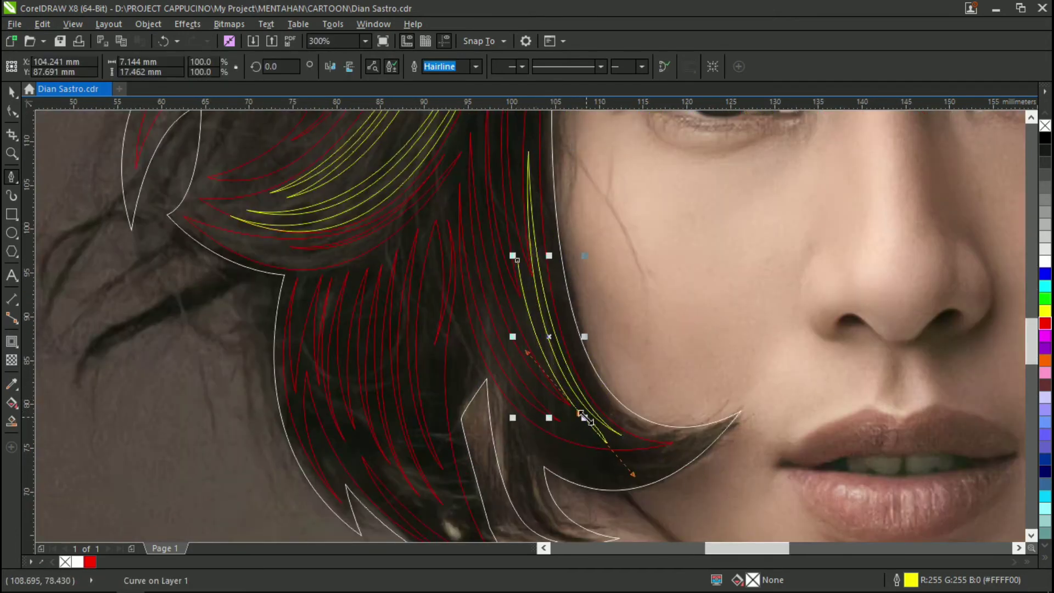
pyautogui.click(580, 413)
pyautogui.moveTo(518, 261); pyautogui.dragTo(533, 355)
# Draw a closed bowed strand, about 4.9 × 28.7 mm, down the inner part of the lower left hair.
pyautogui.scroll(-6, 472, 296)
pyautogui.click(428, 174)
pyautogui.scroll(-1, 433, 390)
pyautogui.moveTo(465, 411); pyautogui.dragTo(498, 464)
pyautogui.click(465, 411)
pyautogui.moveTo(429, 160); pyautogui.dragTo(418, 340)
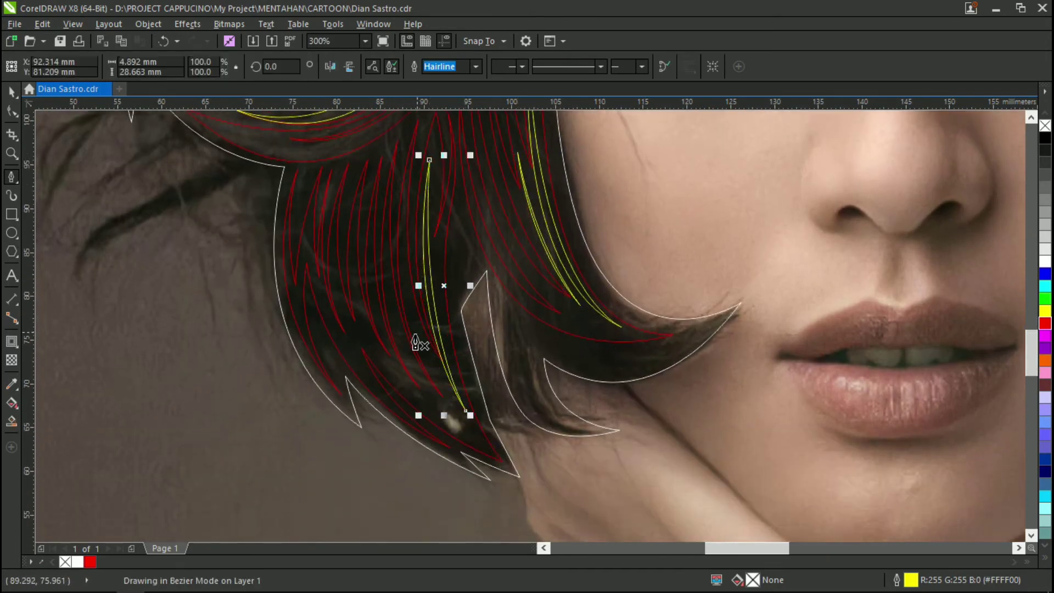
pyautogui.click(358, 260)
pyautogui.moveTo(465, 429); pyautogui.dragTo(585, 497)
pyautogui.hotkey('ctrl', 'z')
# Draw a closed strand, about 12.8 × 23.5 mm, curving through the lower left hair toward its bottom tips.
pyautogui.scroll(1, 351, 225)
pyautogui.click(351, 217)
pyautogui.scroll(-1, 349, 228)
pyautogui.moveTo(461, 432); pyautogui.dragTo(598, 501)
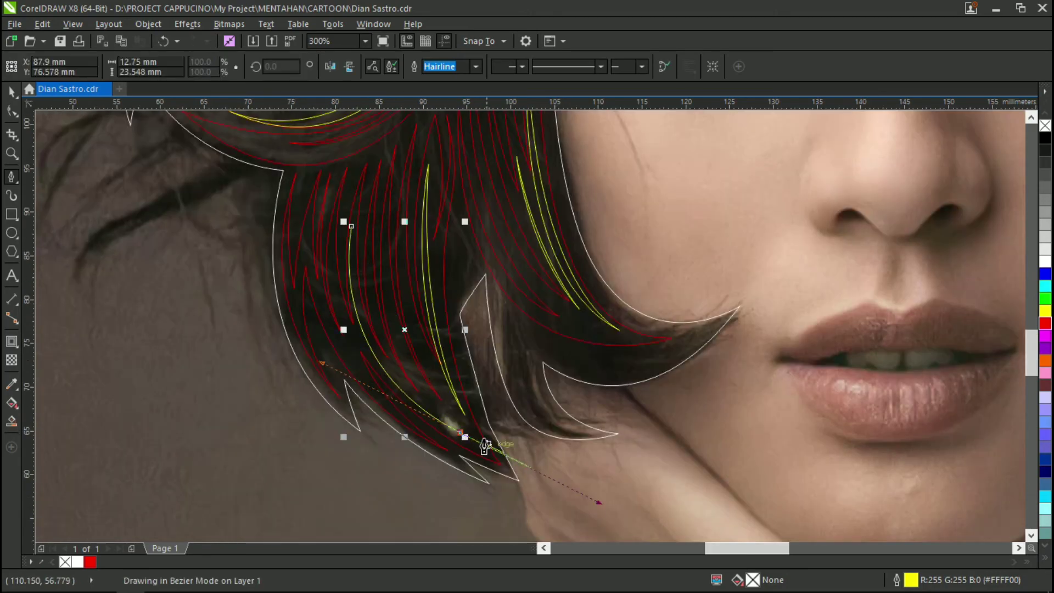
pyautogui.click(461, 432)
pyautogui.moveTo(351, 227); pyautogui.dragTo(348, 398)
# Draw two more closed strands in the lower left hair, about 7.4 × 20.5 mm and 9.7 × 16.5 mm.
pyautogui.click(400, 234)
pyautogui.moveTo(464, 414); pyautogui.dragTo(543, 497)
pyautogui.click(465, 413)
pyautogui.moveTo(400, 234); pyautogui.dragTo(363, 326)
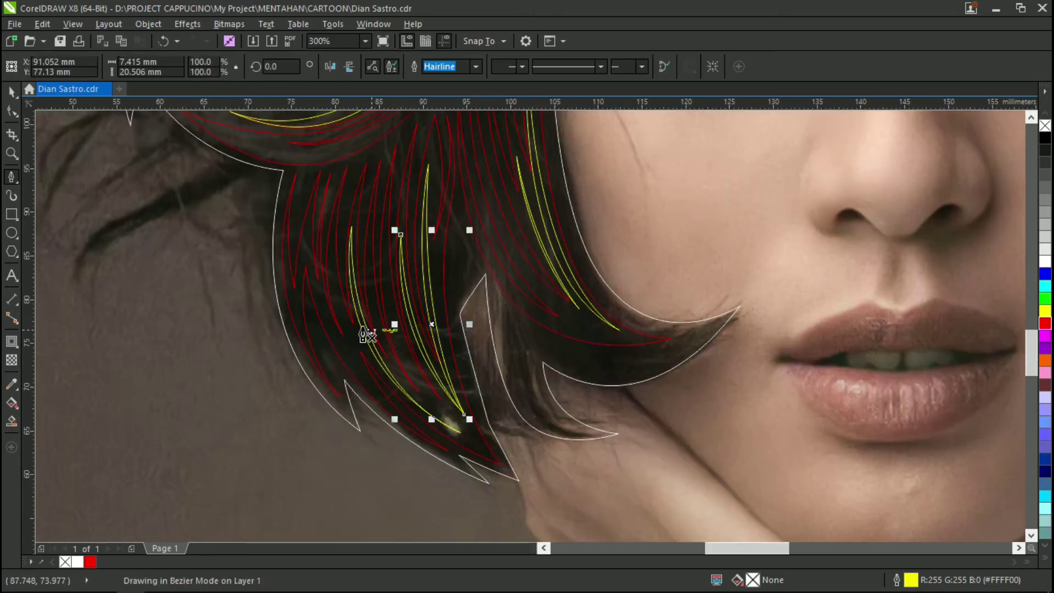
pyautogui.click(318, 280)
pyautogui.moveTo(402, 425); pyautogui.dragTo(488, 487)
pyautogui.click(403, 424)
pyautogui.moveTo(318, 280); pyautogui.dragTo(325, 379)
# Select all the yellow strands, leaving the red hair lines and white outline out of the selection.
pyautogui.scroll(-2, 420, 396)
pyautogui.click(12, 92)
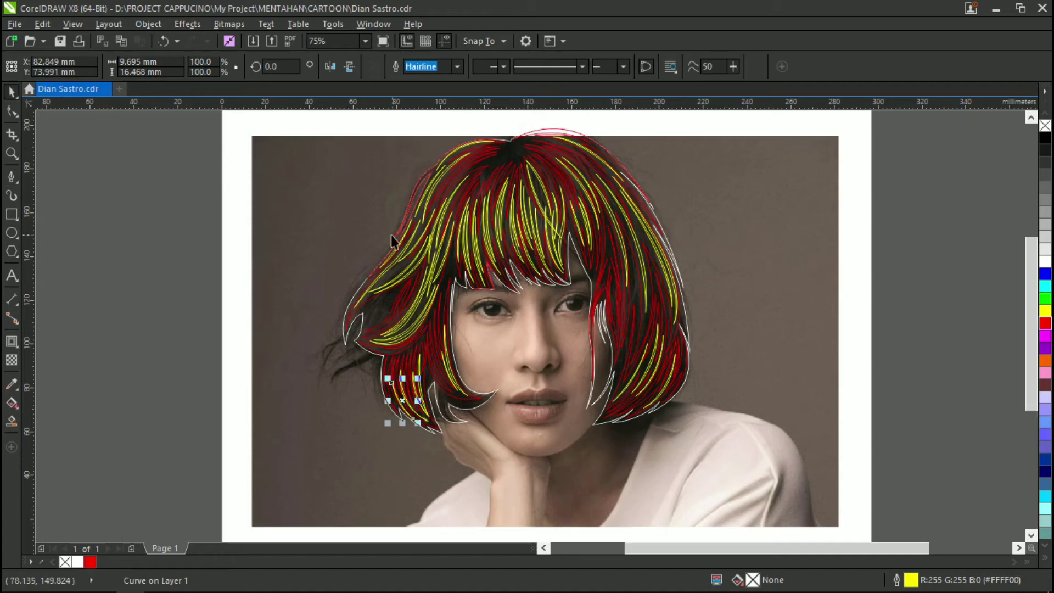
pyautogui.scroll(2, 405, 164)
pyautogui.scroll(-1, 522, 165)
pyautogui.scroll(2, 508, 222)
pyautogui.keyDown('shift'); pyautogui.click(485, 348); pyautogui.keyUp('shift')
pyautogui.keyDown('shift'); pyautogui.click(479, 263); pyautogui.keyUp('shift')
pyautogui.scroll(-3, 483, 384)
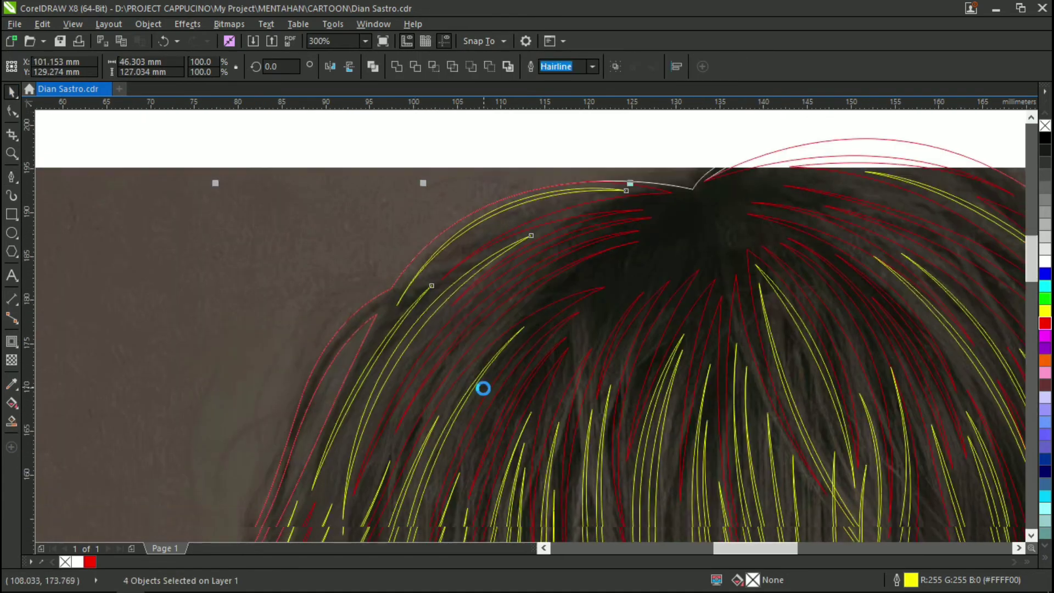
pyautogui.hotkey('ctrl', 'a')
pyautogui.scroll(2, 603, 482)
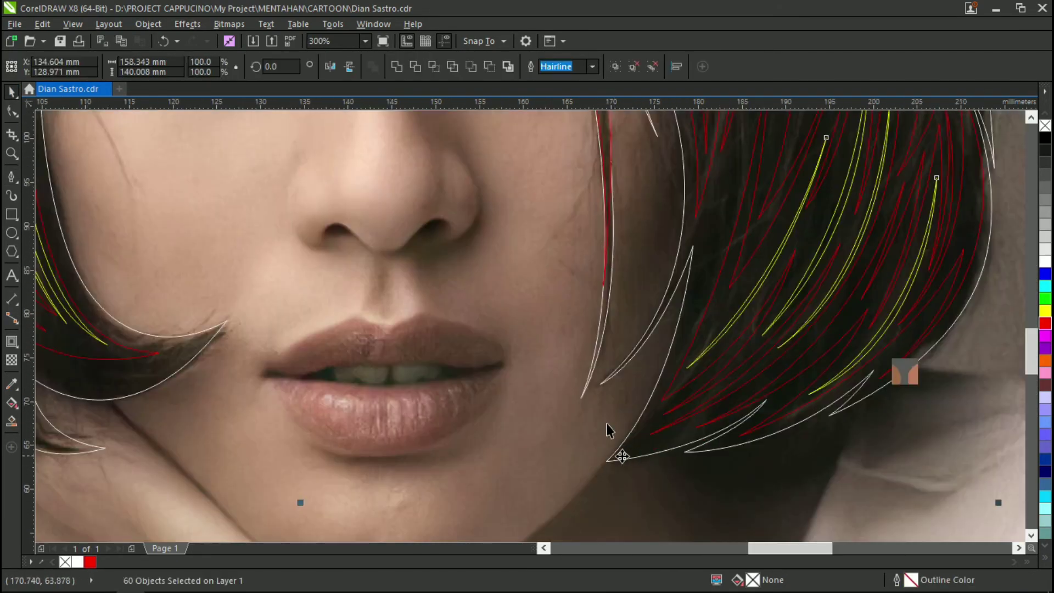
pyautogui.scroll(1, 734, 436)
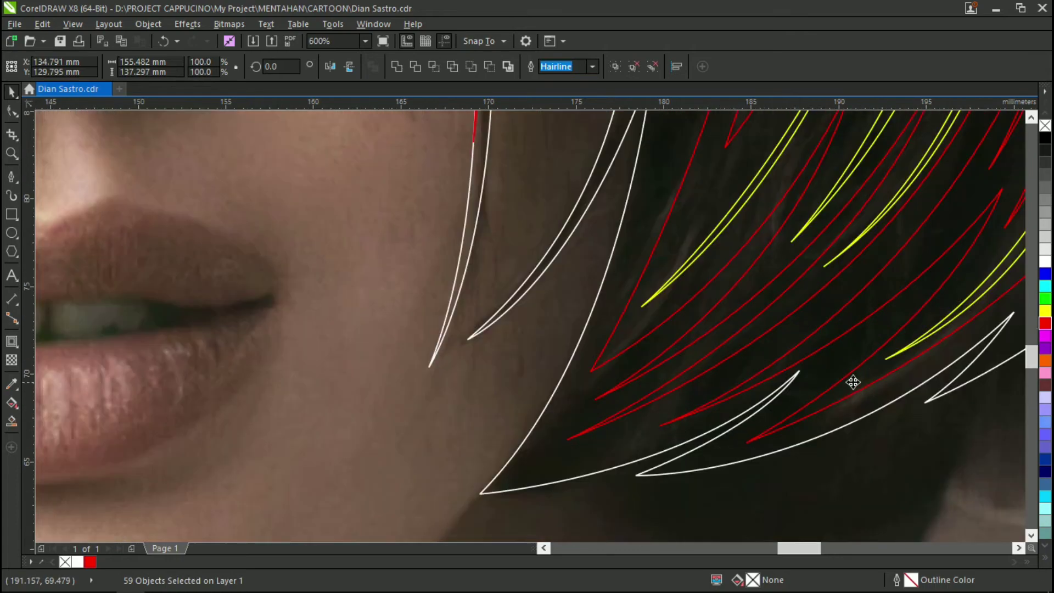
pyautogui.keyDown('shift'); pyautogui.click(852, 381); pyautogui.keyUp('shift')
pyautogui.scroll(-5, 633, 468)
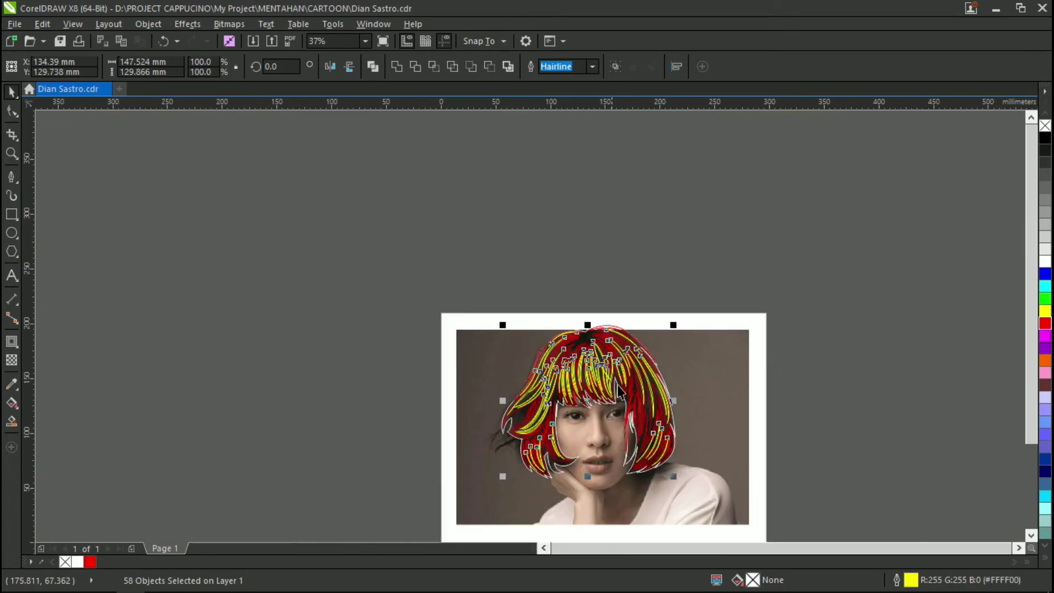
# Move the selected yellow strands off the photo to check the selection, and undo the move.
pyautogui.moveTo(597, 374); pyautogui.dragTo(377, 282)
pyautogui.scroll(1, 661, 438)
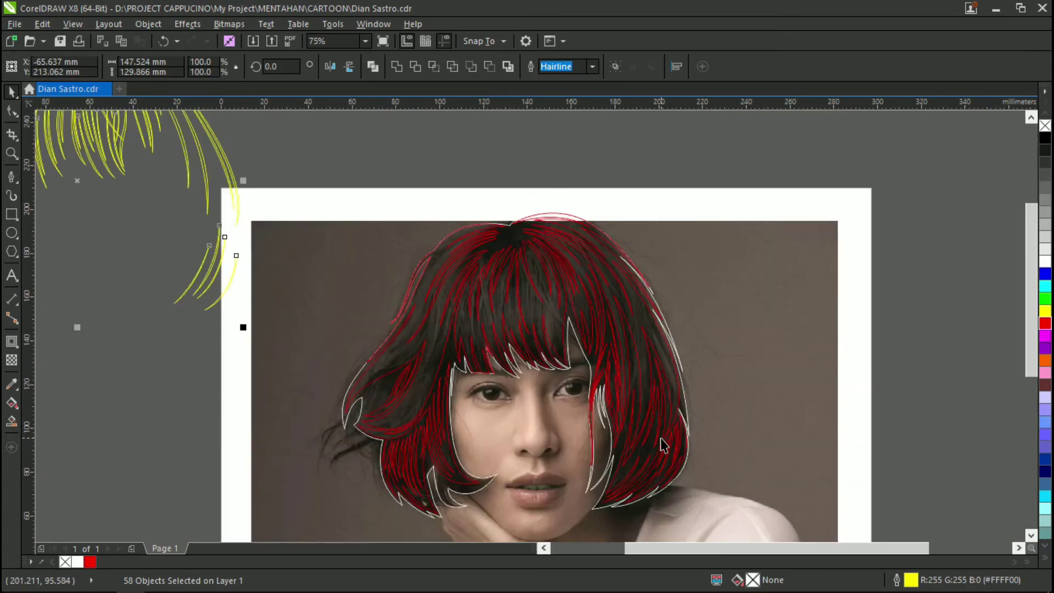
pyautogui.hotkey('ctrl', 'z')
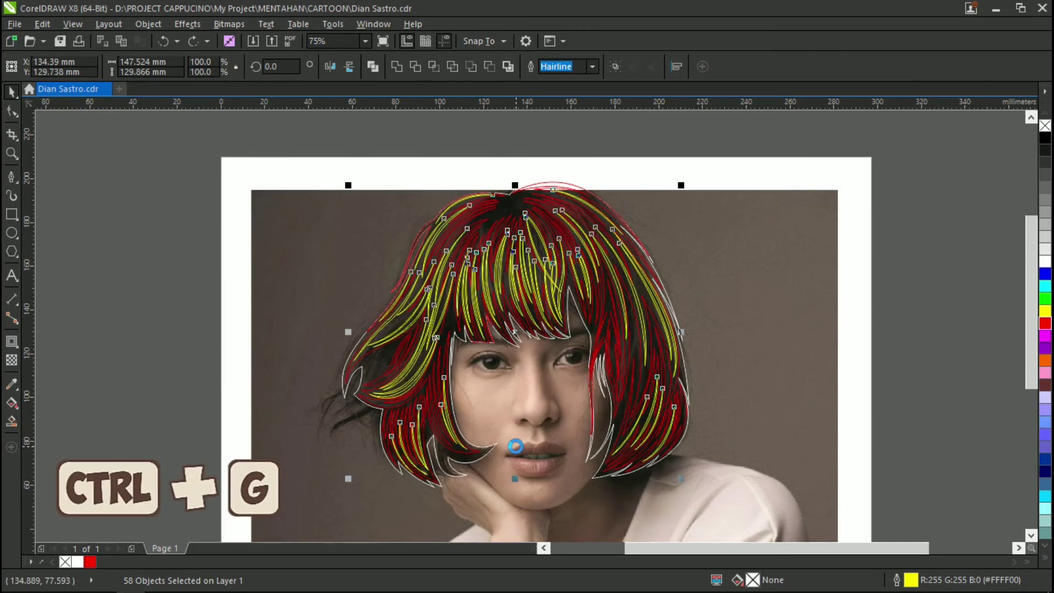
# Group the selected yellow strands.
pyautogui.hotkey('ctrl', 'g')
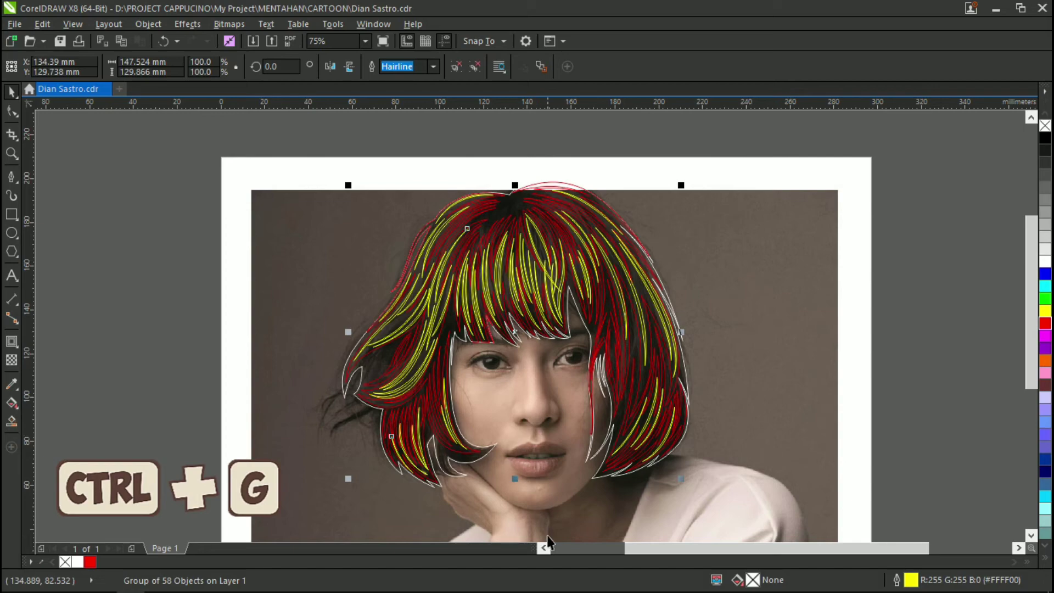
# Move the yellow strand group aside to check it as one object, and undo the move.
pyautogui.scroll(3, 515, 186)
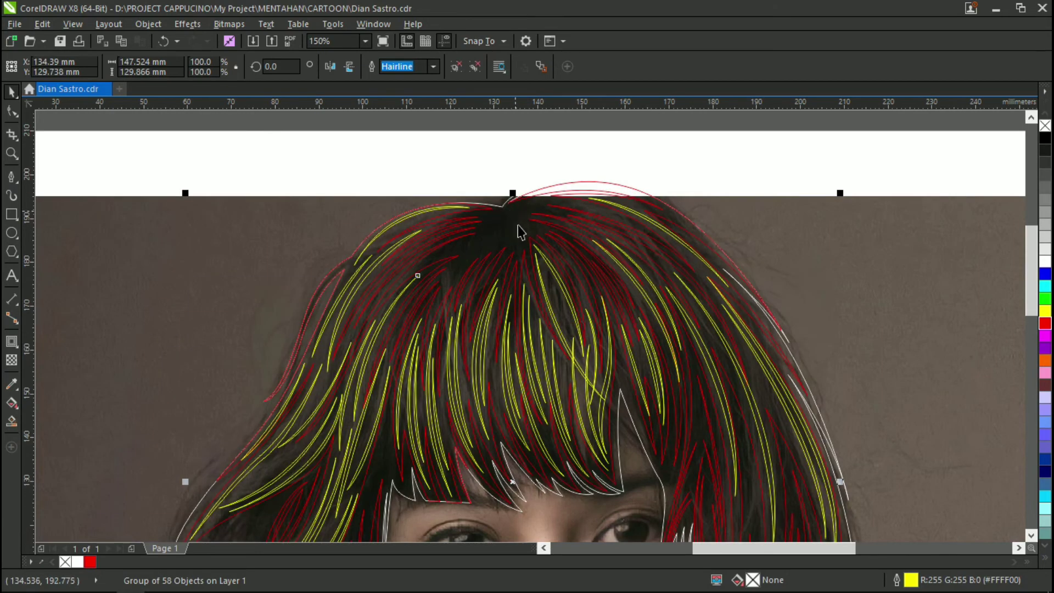
pyautogui.scroll(2, 567, 280)
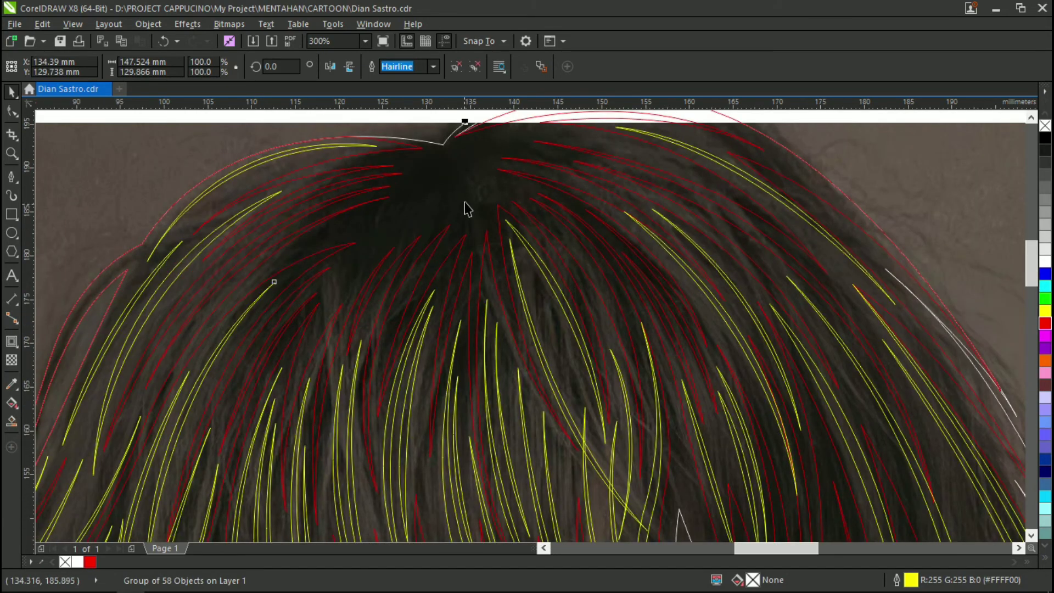
pyautogui.scroll(-2, 486, 217)
pyautogui.moveTo(535, 277); pyautogui.dragTo(258, 239)
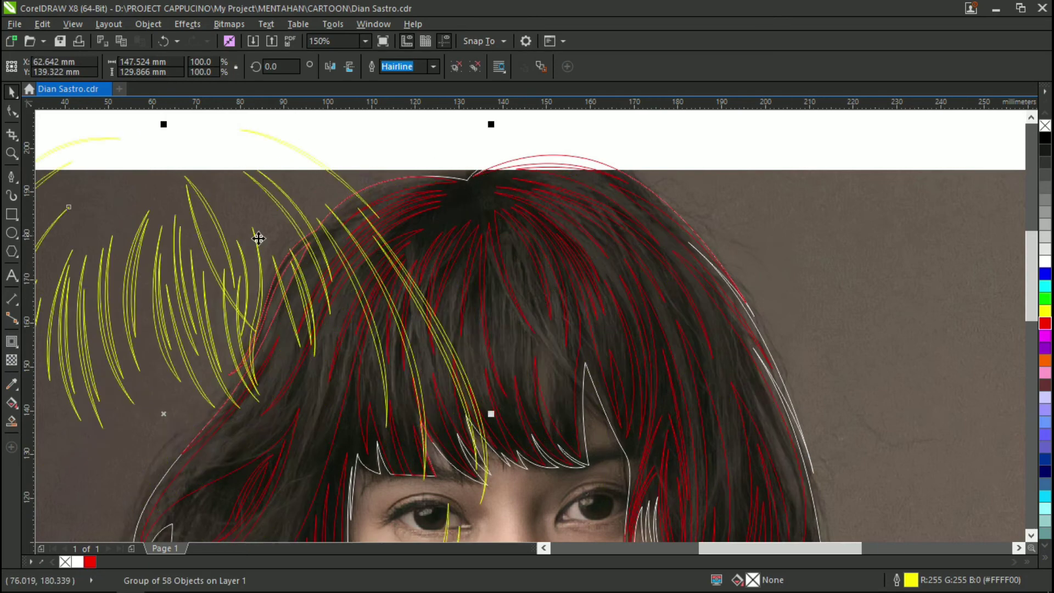
pyautogui.hotkey('ctrl', 'z')
pyautogui.scroll(2, 533, 405)
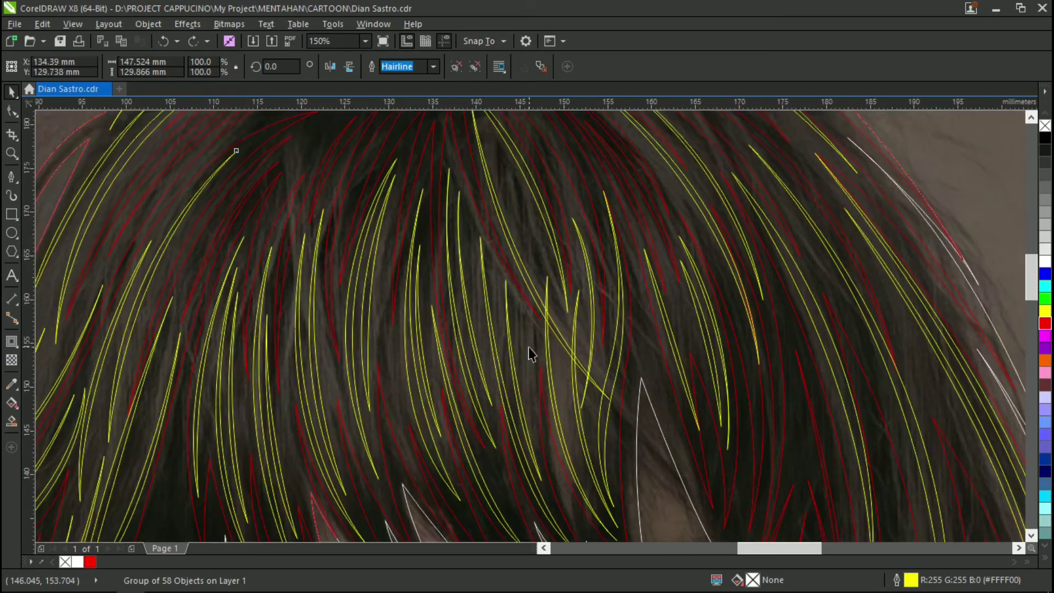
# Select the red hair group, move it aside to check it, and undo the move.
pyautogui.click(673, 270)
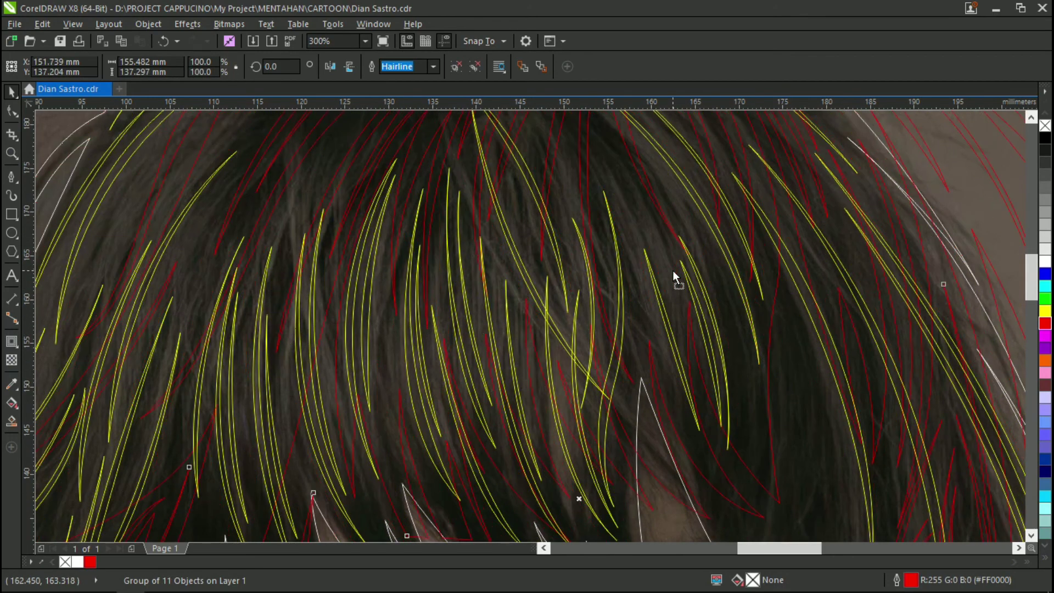
pyautogui.scroll(-2, 602, 349)
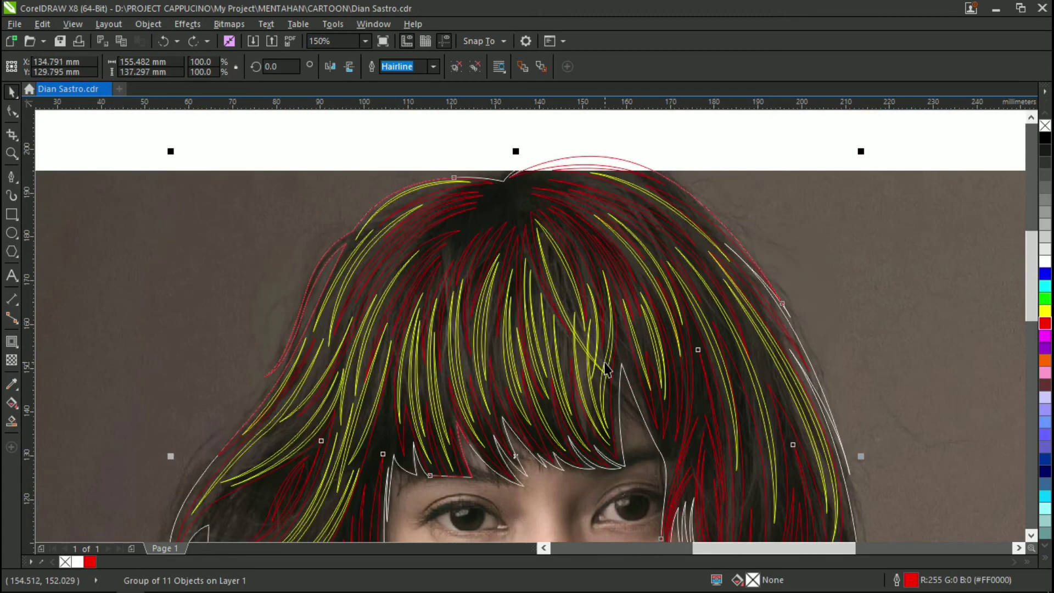
pyautogui.moveTo(606, 366); pyautogui.dragTo(387, 317)
pyautogui.hotkey('ctrl', 'z')
pyautogui.scroll(1, 558, 301)
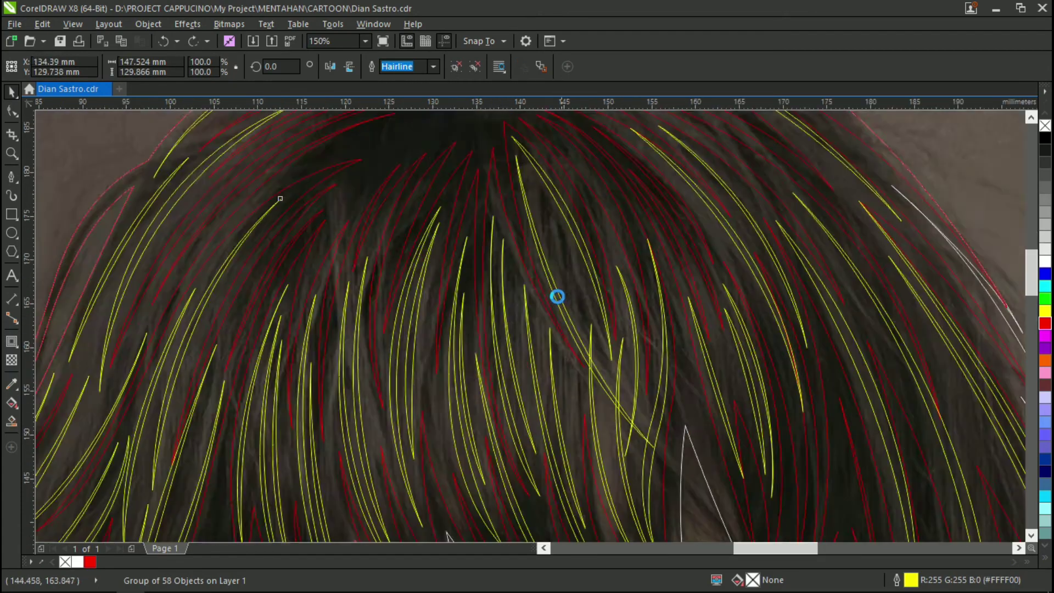
# Trim the red hair group with the yellow strand group, and move the yellow group about 24 mm to the left.
pyautogui.scroll(1, 557, 297)
pyautogui.scroll(-1, 558, 298)
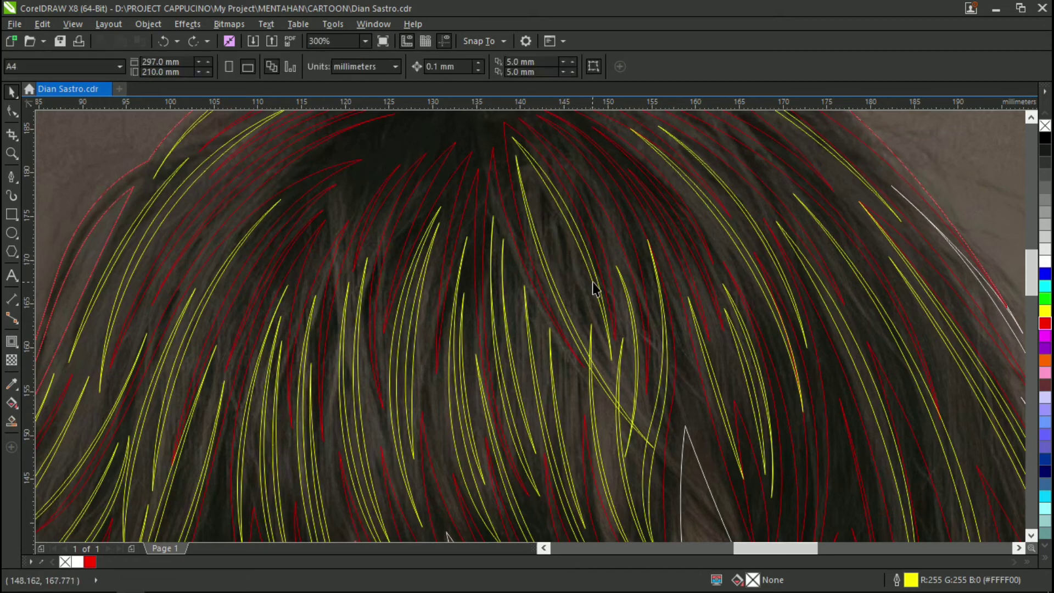
pyautogui.keyDown('shift'); pyautogui.click(558, 255); pyautogui.keyUp('shift')
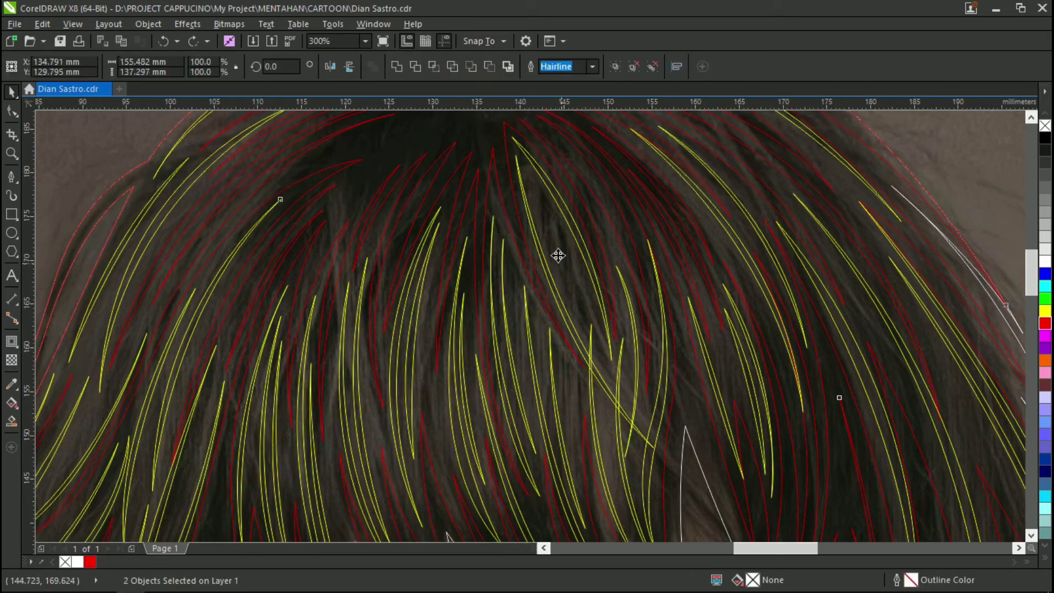
pyautogui.click(438, 67)
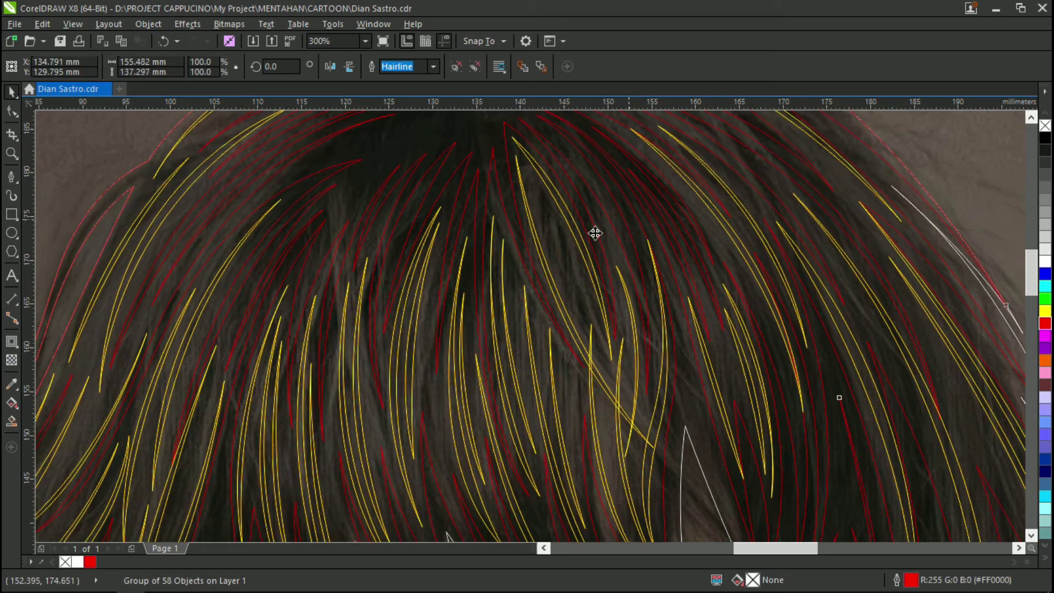
pyautogui.moveTo(576, 240); pyautogui.dragTo(367, 238)
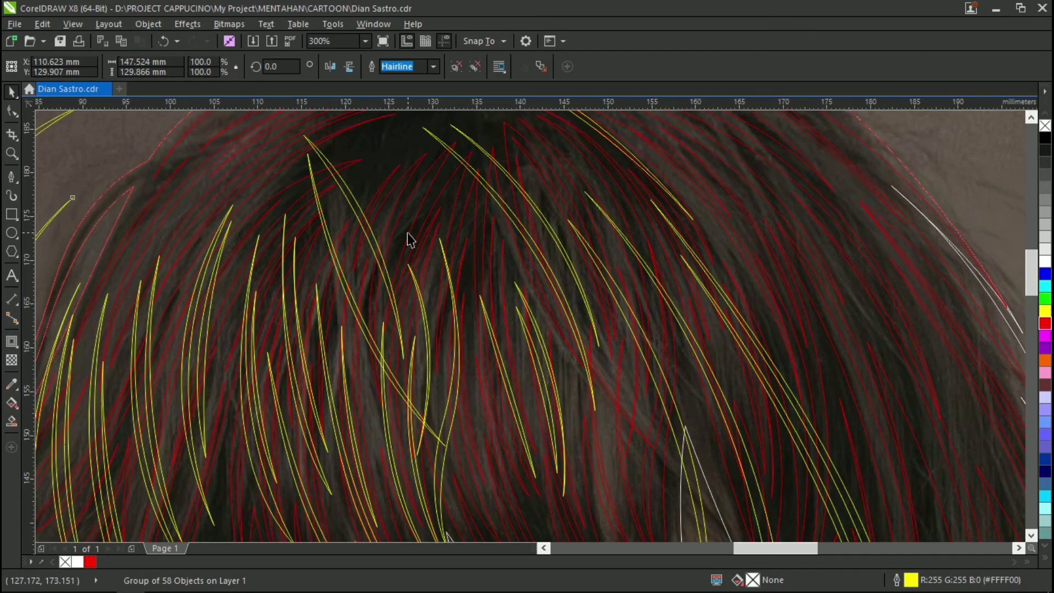
# Delete the yellow strand group and give the trimmed-out highlight strands beneath it a white outline.
pyautogui.press('Delete')
pyautogui.click(571, 228)
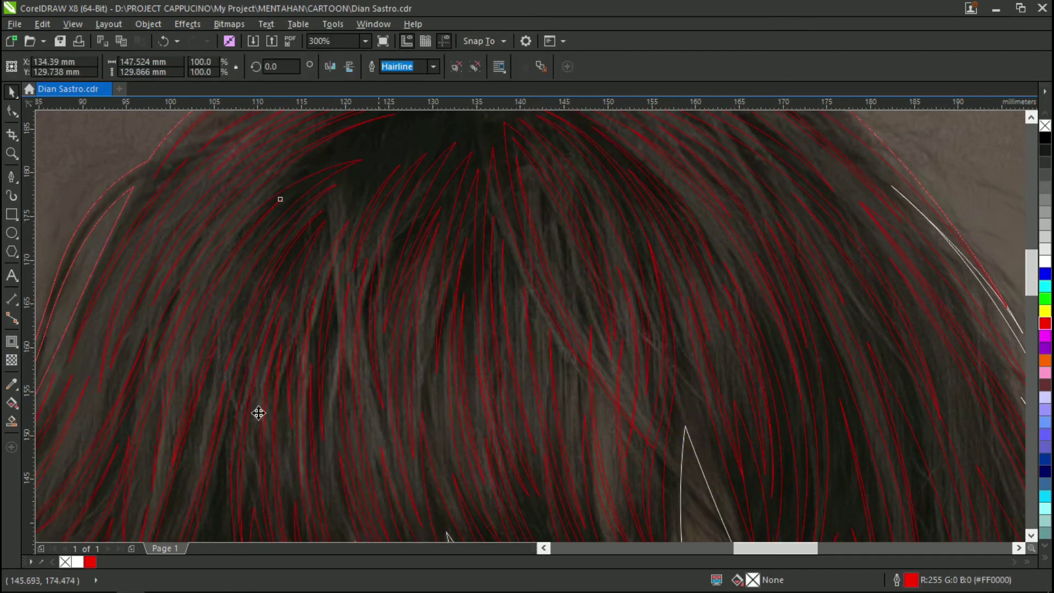
pyautogui.rightClick(78, 562)
pyautogui.scroll(-4, 564, 251)
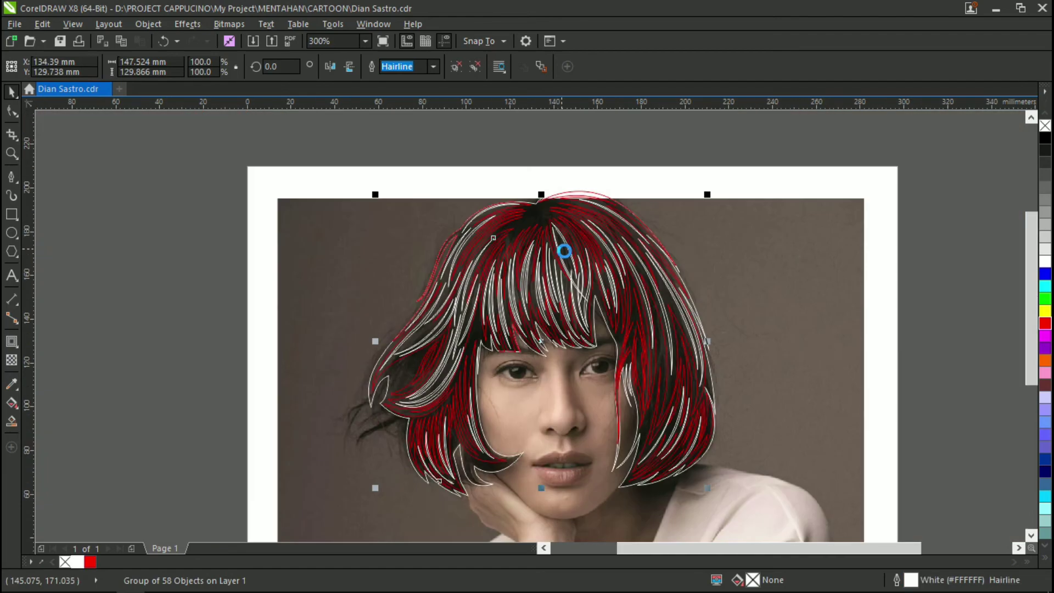
# Give the outer hair silhouette curve a yellow outline and deselect it.
pyautogui.scroll(4, 581, 200)
pyautogui.click(670, 231)
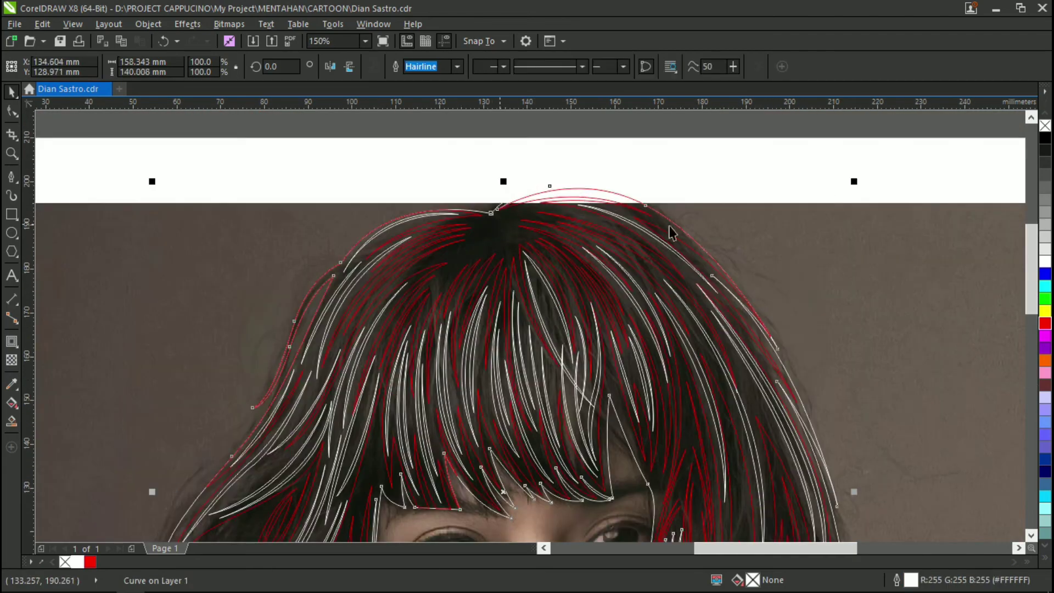
pyautogui.rightClick(1045, 310)
pyautogui.press('Escape')
# Place the Palette image from the My Project\PALET folder beside the photo and scale it down to 84.8%.
pyautogui.scroll(-5, 513, 181)
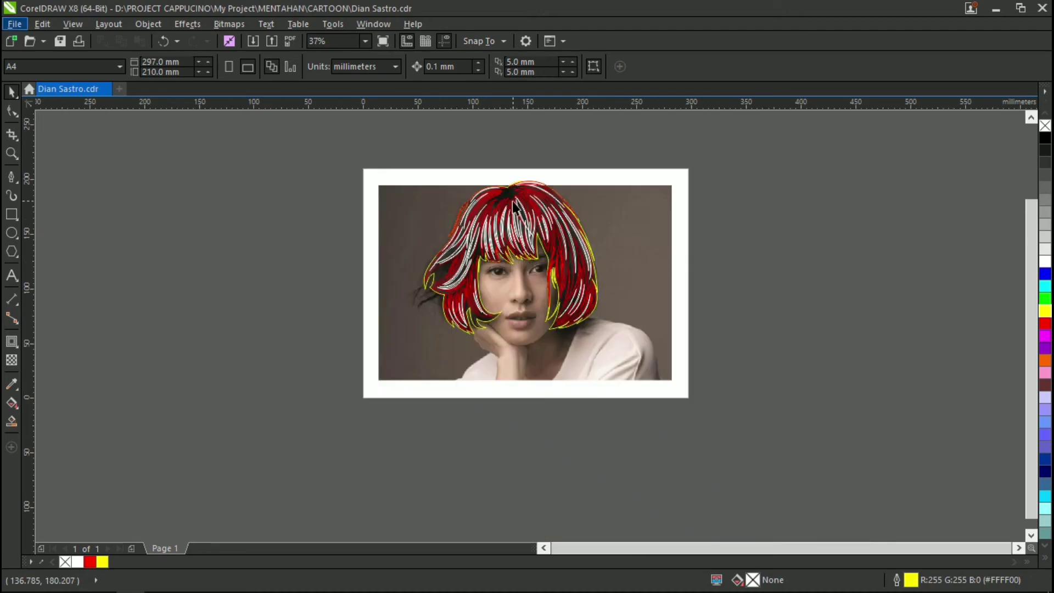
pyautogui.scroll(2, 513, 204)
pyautogui.click(74, 581)
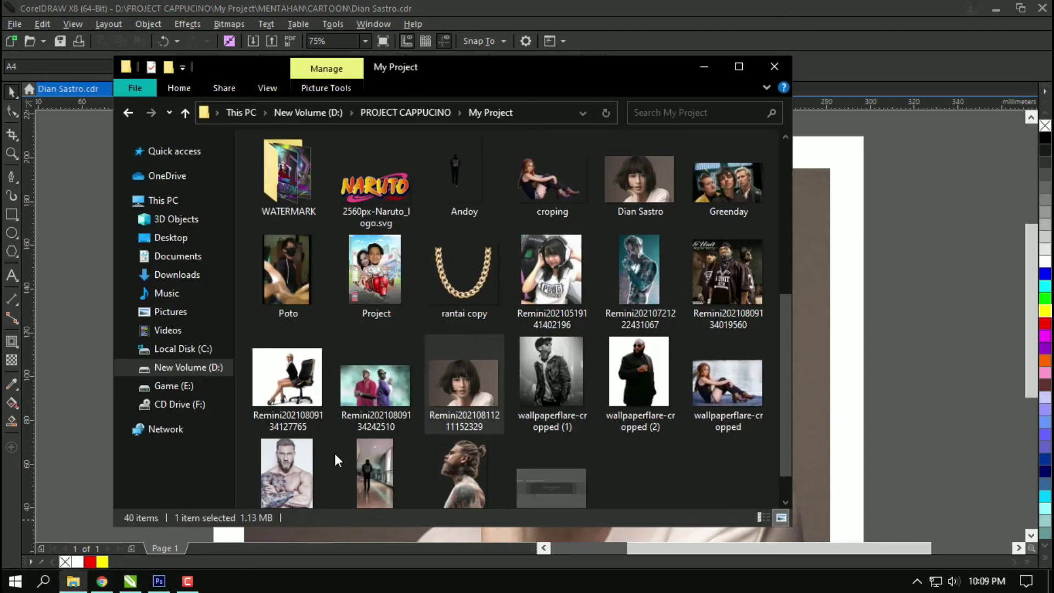
pyautogui.press('BackSpace')
pyautogui.hotkey('alt', 'Right')
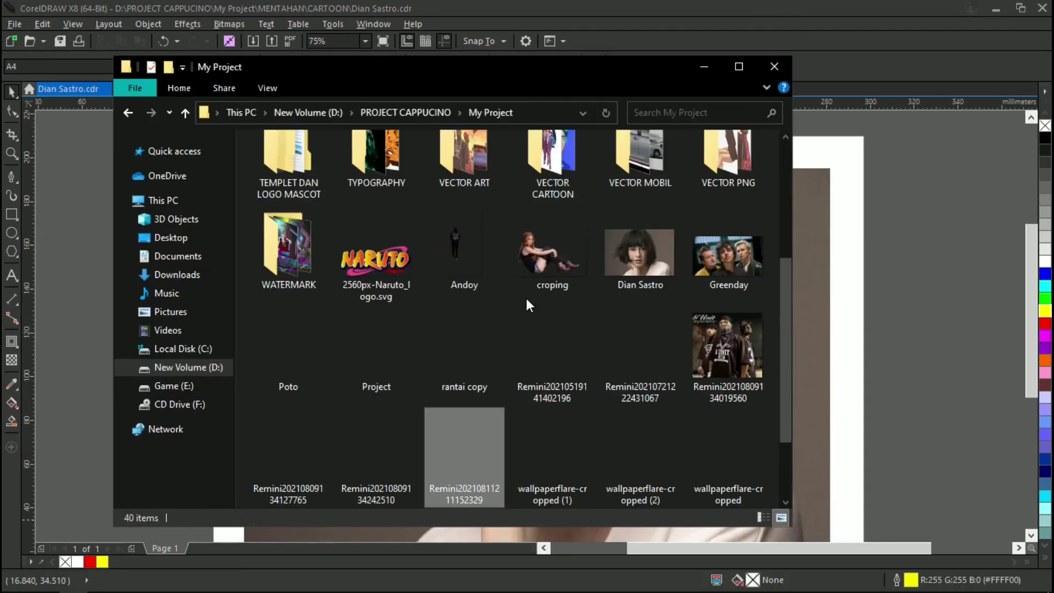
pyautogui.scroll(2, 521, 300)
pyautogui.doubleClick(387, 189)
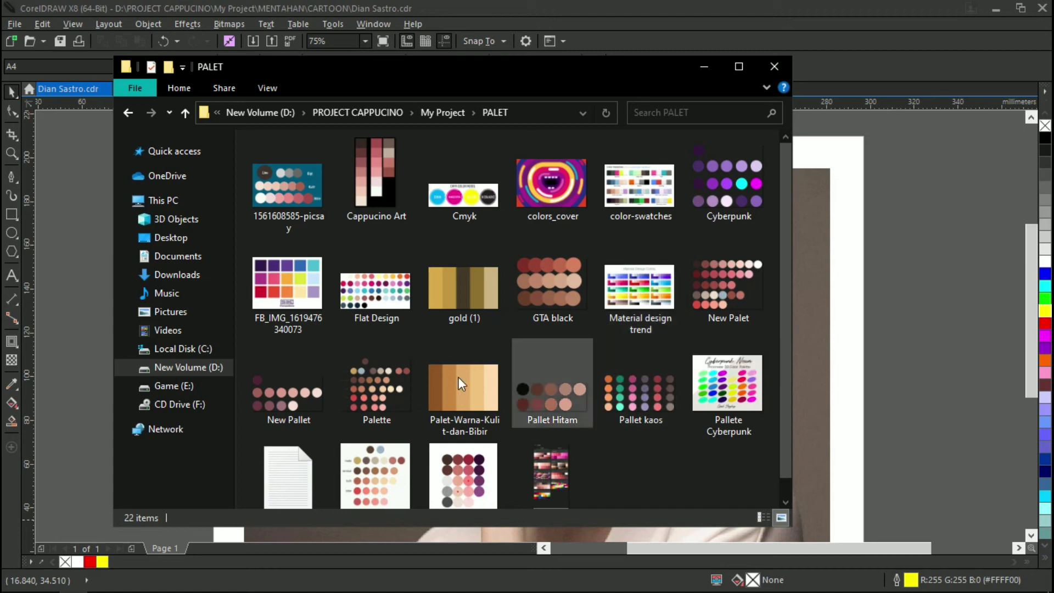
pyautogui.moveTo(389, 390); pyautogui.dragTo(945, 371)
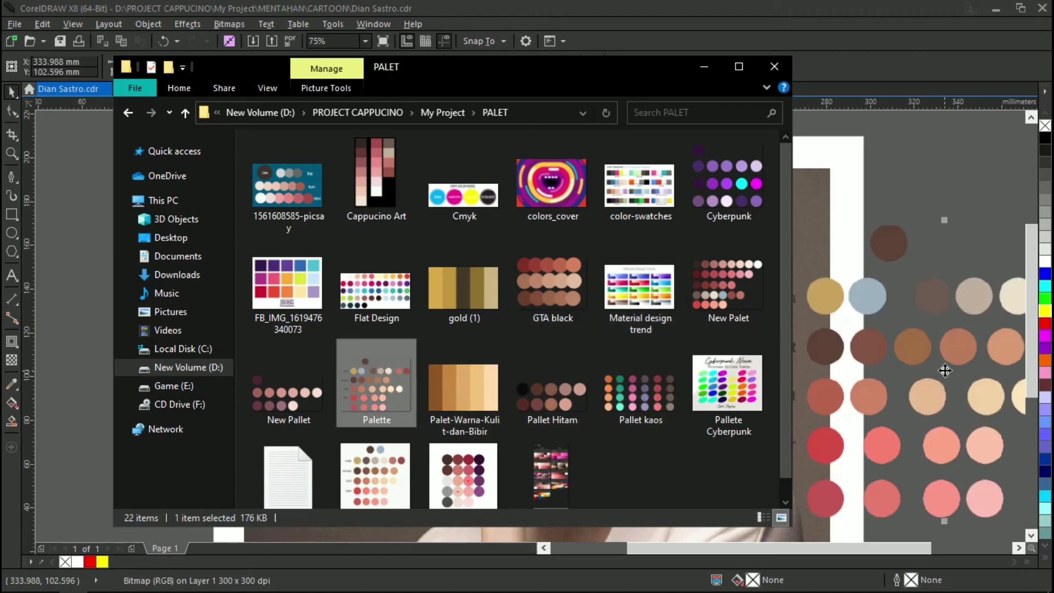
pyautogui.click(854, 304)
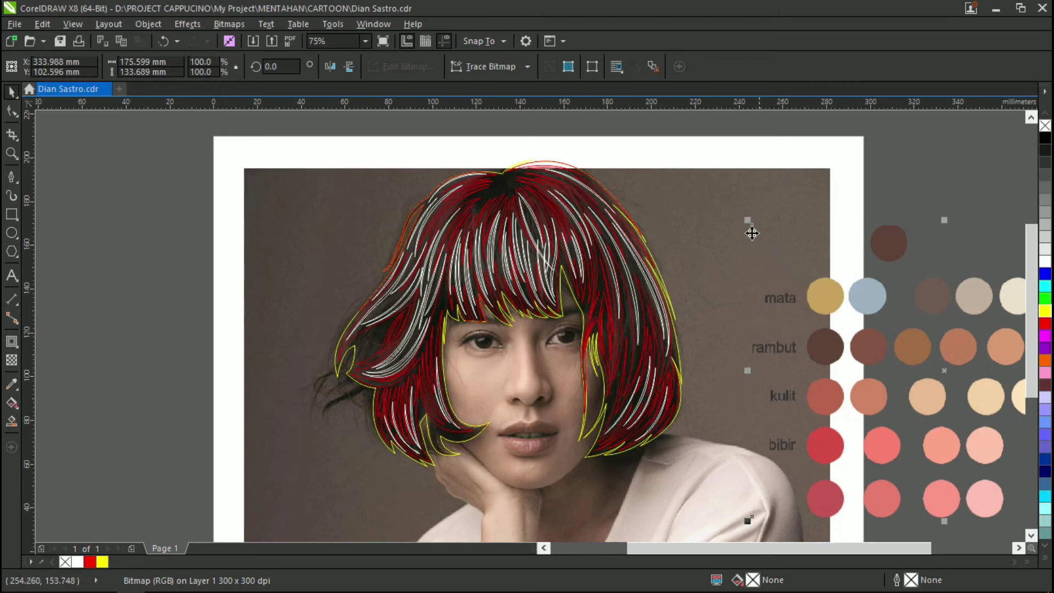
pyautogui.moveTo(747, 222); pyautogui.dragTo(806, 266)
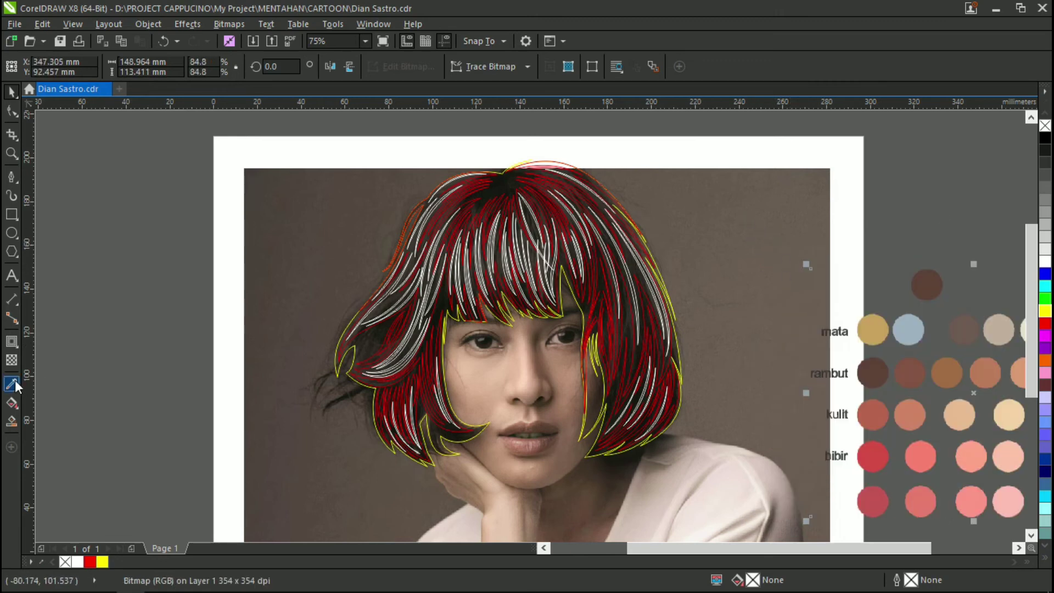
# Sample the dark brown swatch above the palette rows and fill the hair silhouette with it.
pyautogui.click(928, 286)
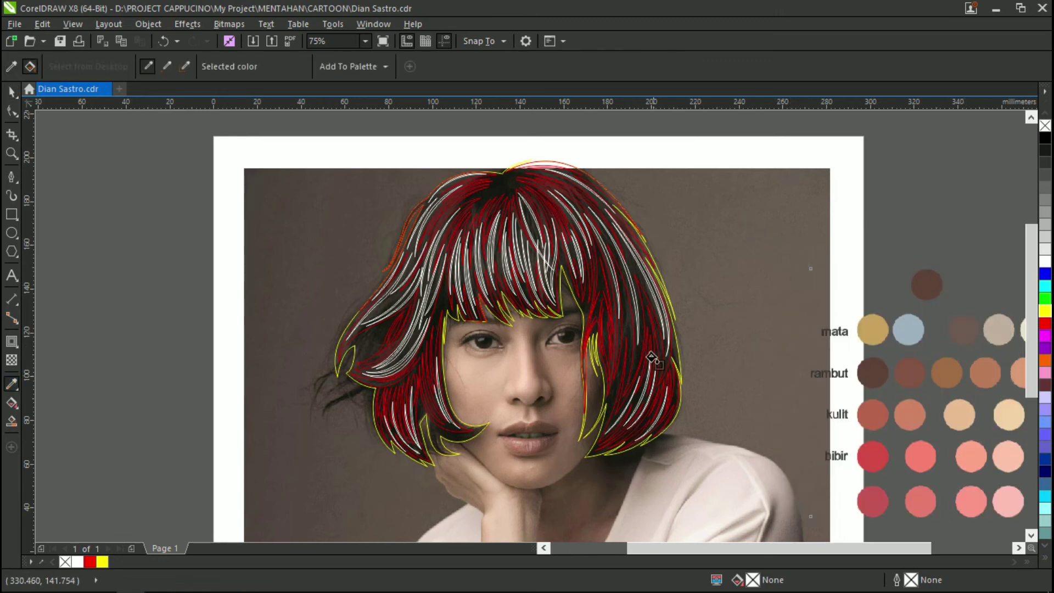
pyautogui.scroll(3, 621, 343)
pyautogui.scroll(2, 621, 344)
pyautogui.scroll(-1, 598, 355)
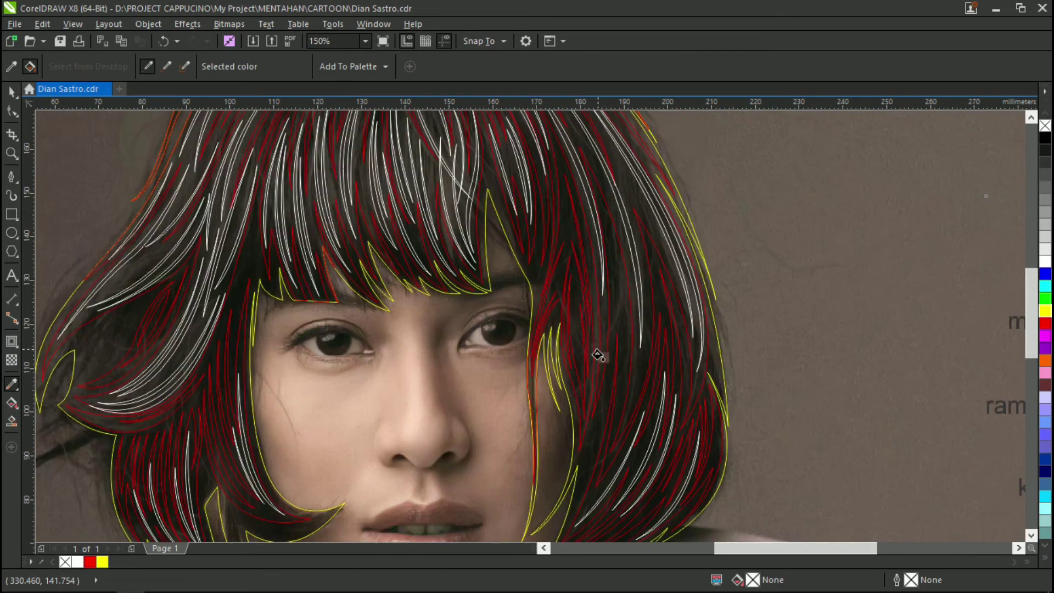
pyautogui.click(583, 456)
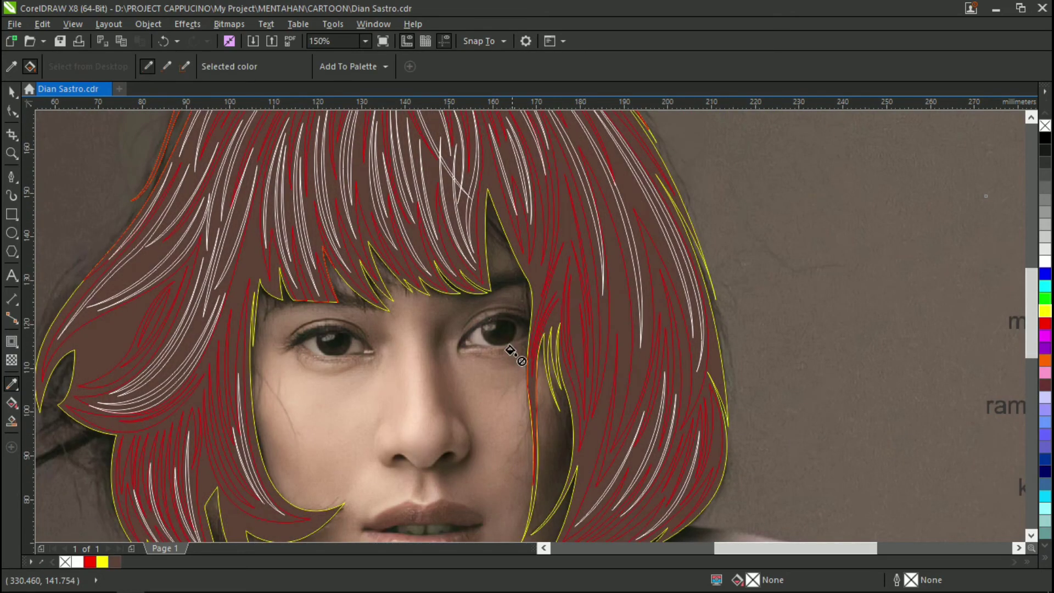
# Sample the third "rambut" swatch, brown #A26C48, and fill the whole red-outlined hair group with it.
pyautogui.scroll(-1, 513, 353)
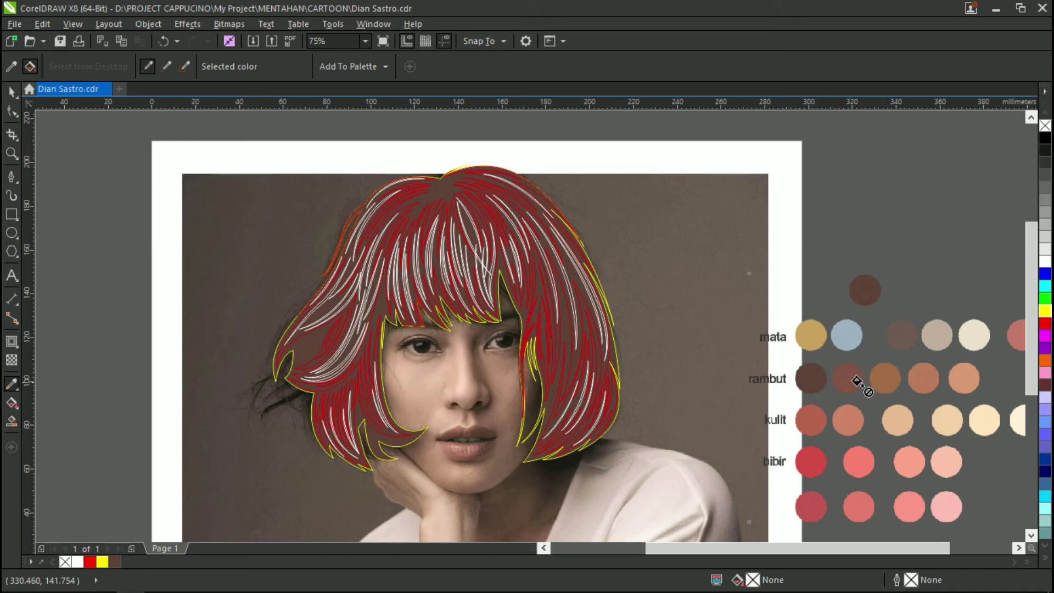
pyautogui.press('shift')
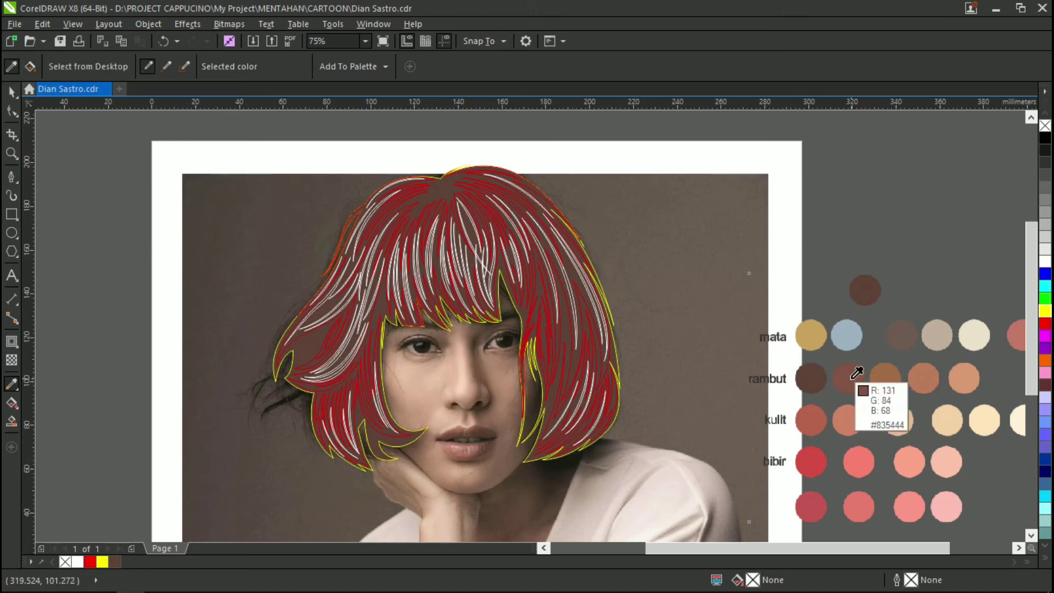
pyautogui.click(881, 377)
pyautogui.scroll(4, 568, 370)
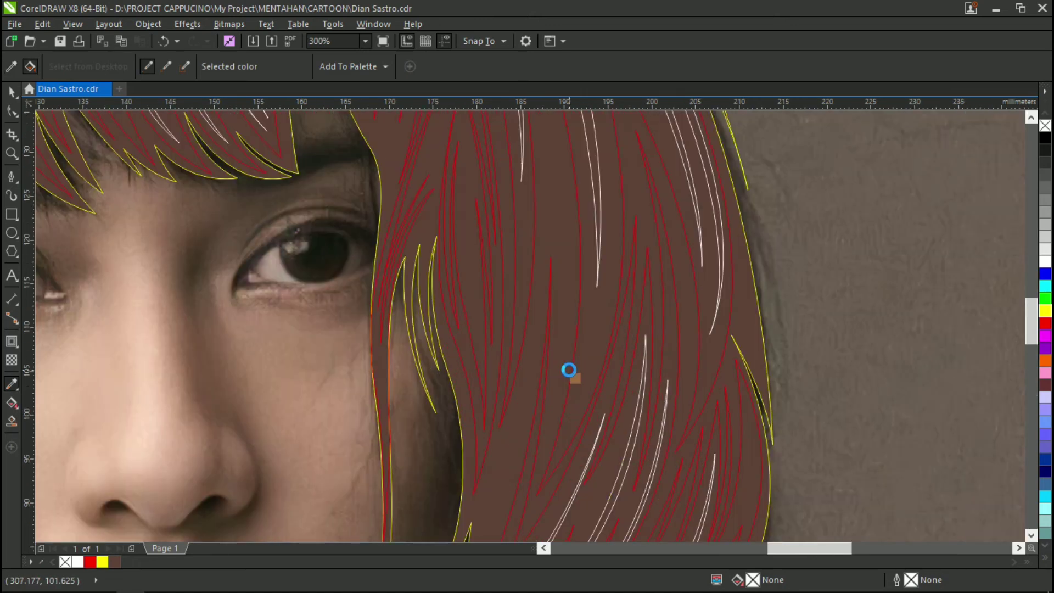
pyautogui.click(596, 350)
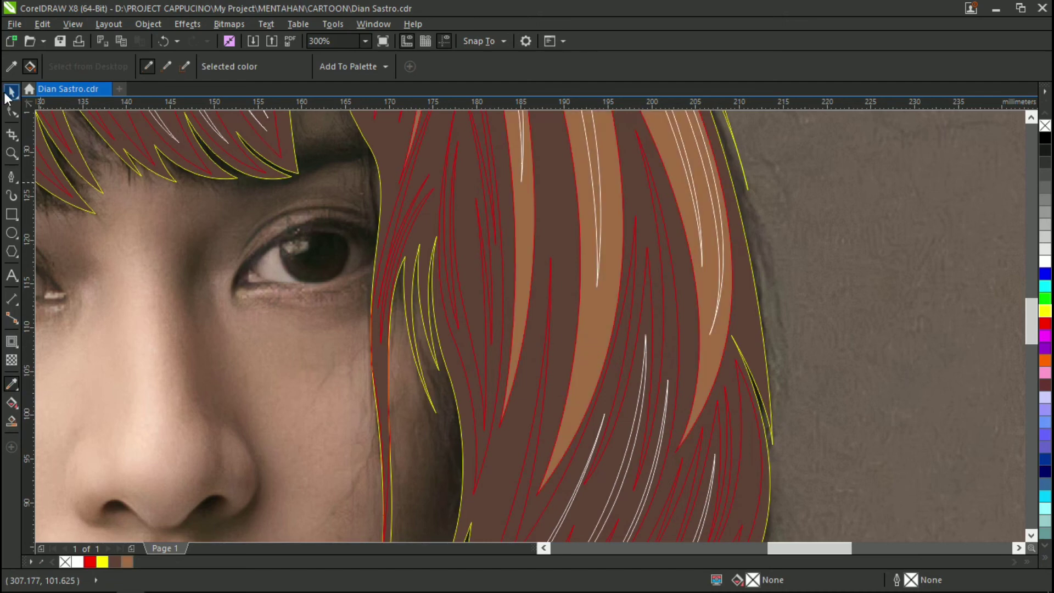
pyautogui.click(11, 92)
pyautogui.click(592, 322)
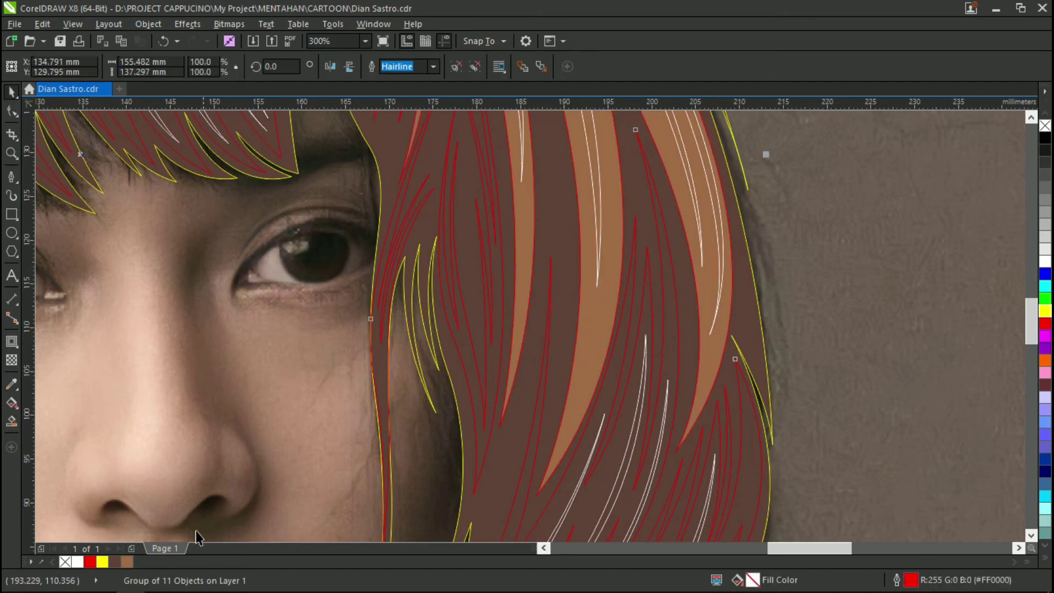
pyautogui.click(127, 561)
# Sample the lightest "rambut" swatch, #D99973, and fill the whole white-outlined highlight strand group with it.
pyautogui.scroll(-4, 542, 298)
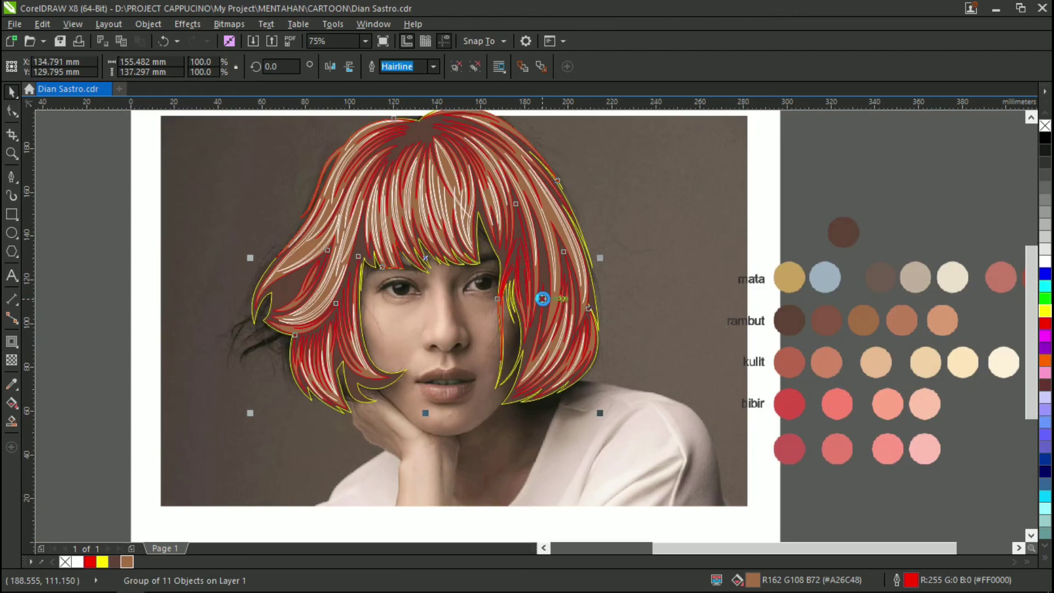
pyautogui.click(8, 386)
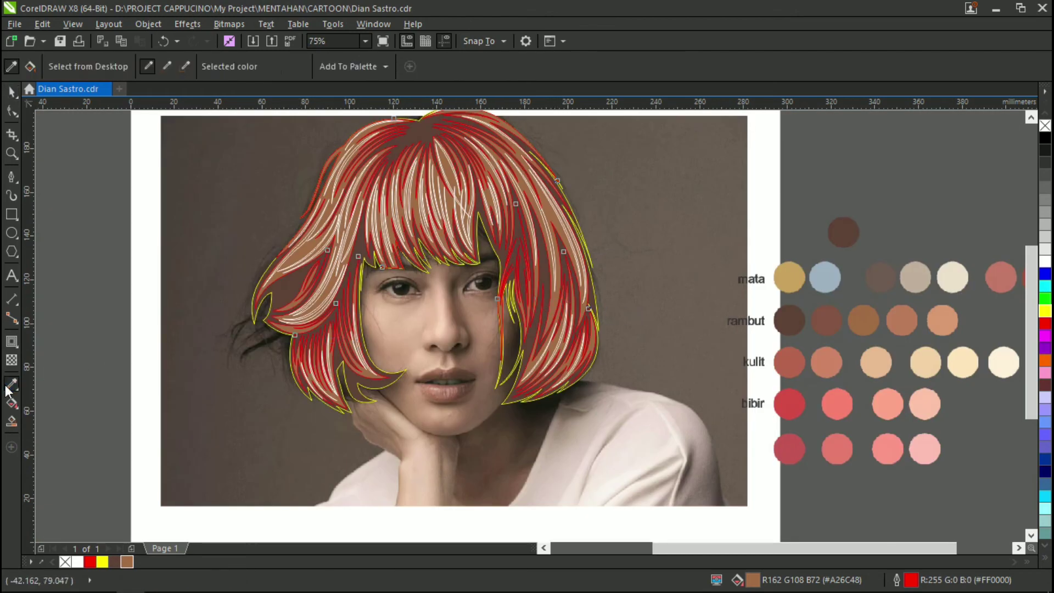
pyautogui.click(945, 320)
pyautogui.scroll(4, 549, 343)
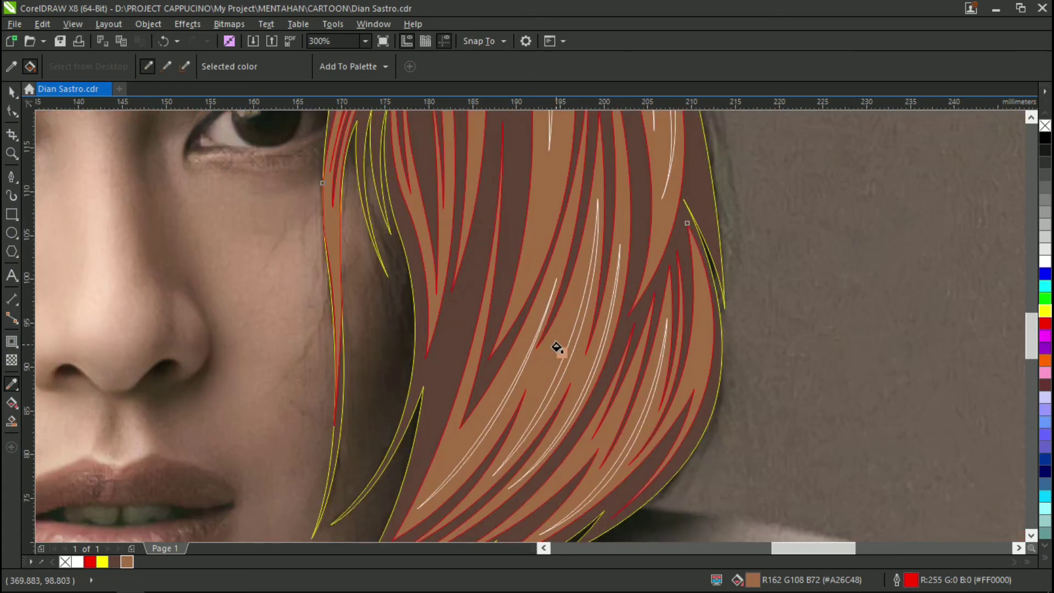
pyautogui.scroll(2, 560, 357)
pyautogui.click(563, 358)
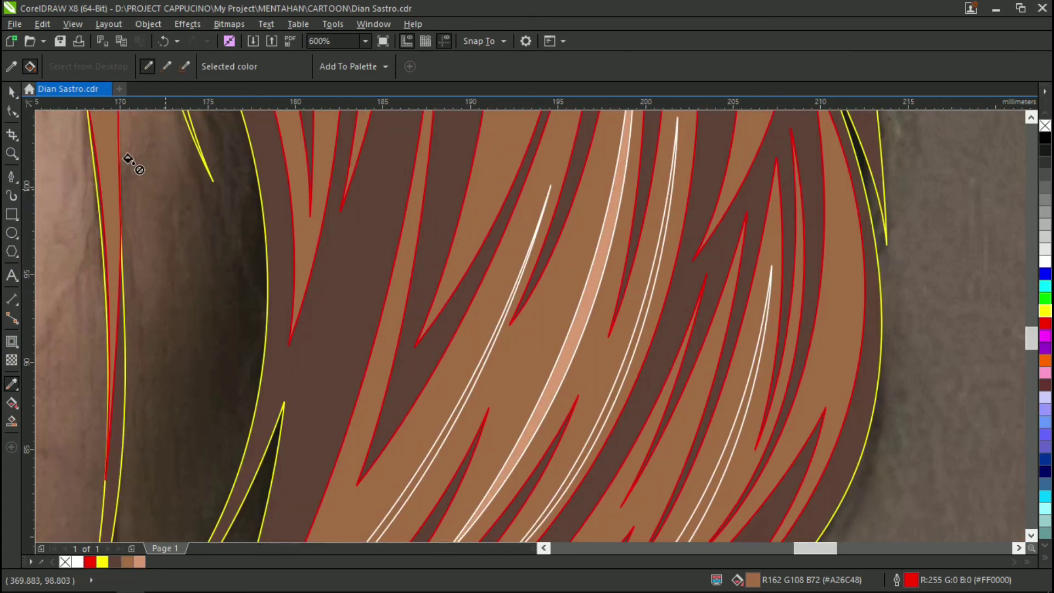
pyautogui.press('space')
pyautogui.click(571, 357)
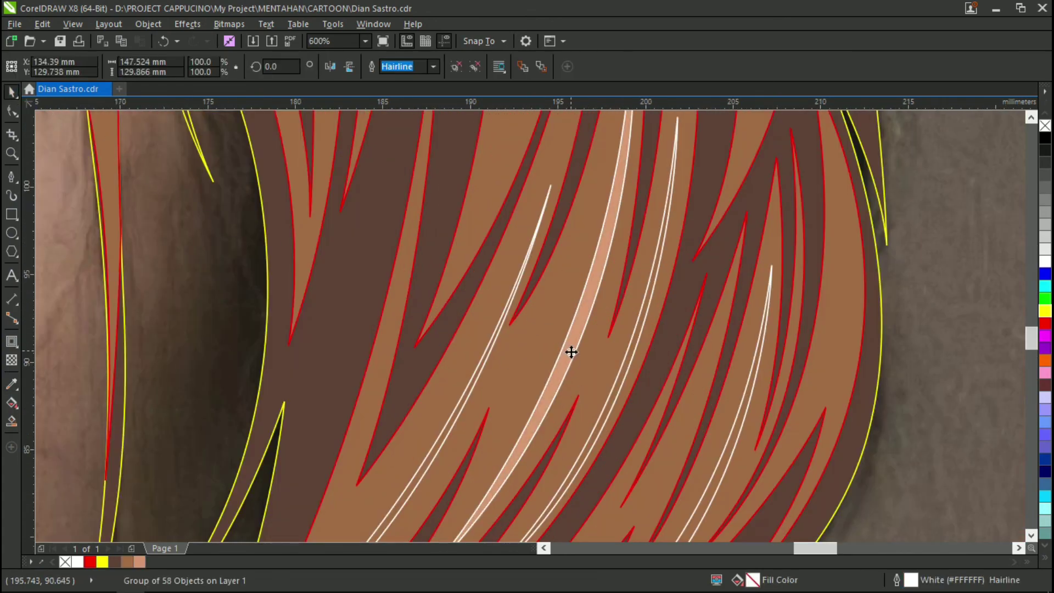
pyautogui.click(143, 561)
# Select the hair silhouette and both strand groups together and remove their outlines.
pyautogui.scroll(-6, 601, 344)
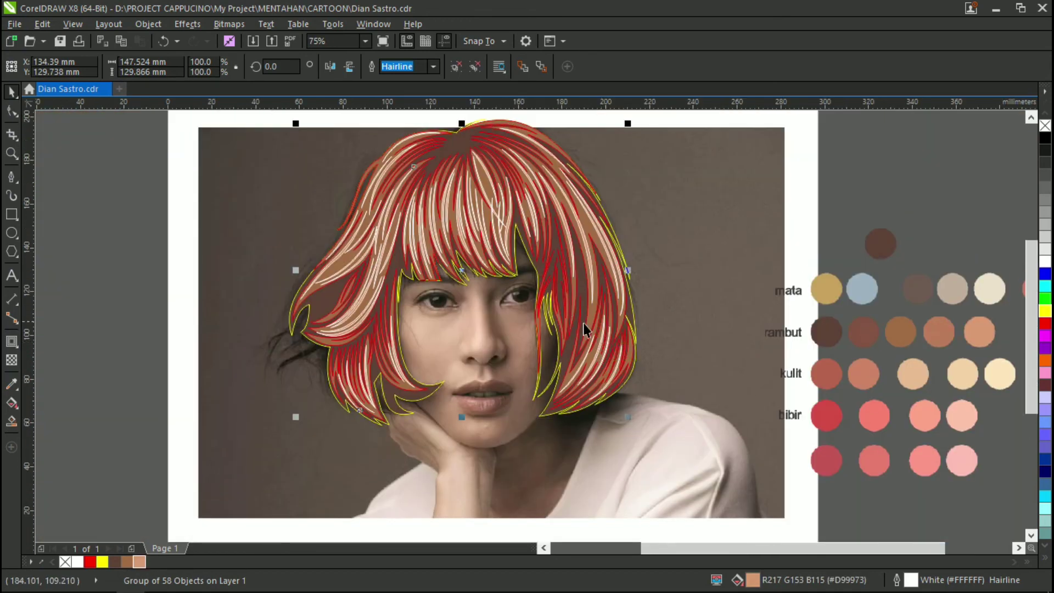
pyautogui.scroll(-1, 584, 323)
pyautogui.moveTo(412, 181); pyautogui.dragTo(631, 416)
pyautogui.scroll(1, 535, 354)
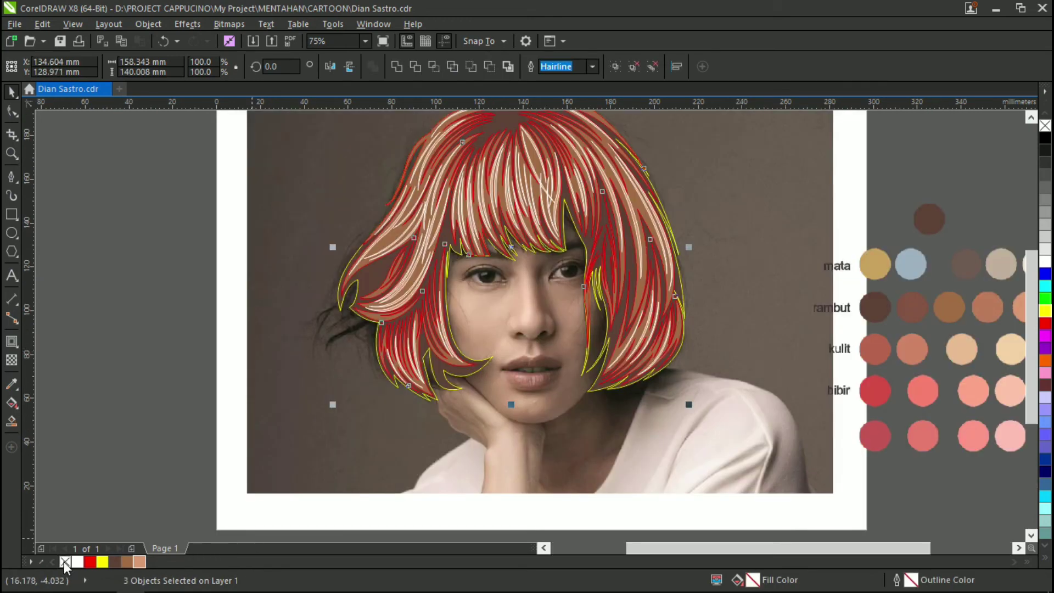
pyautogui.scroll(1, 102, 522)
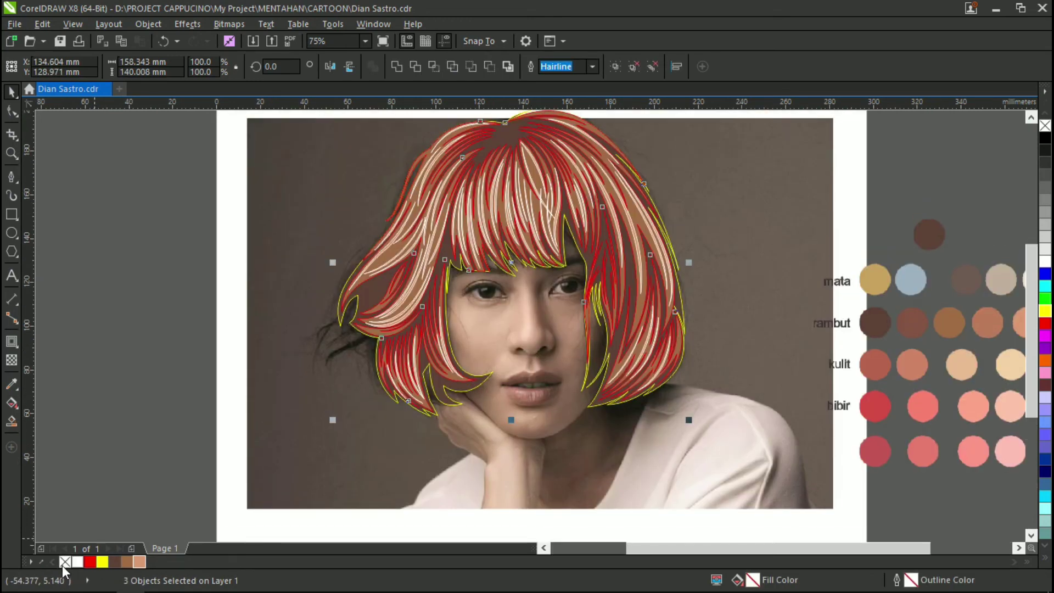
pyautogui.rightClick(65, 564)
pyautogui.press('Escape')
pyautogui.scroll(1, 579, 373)
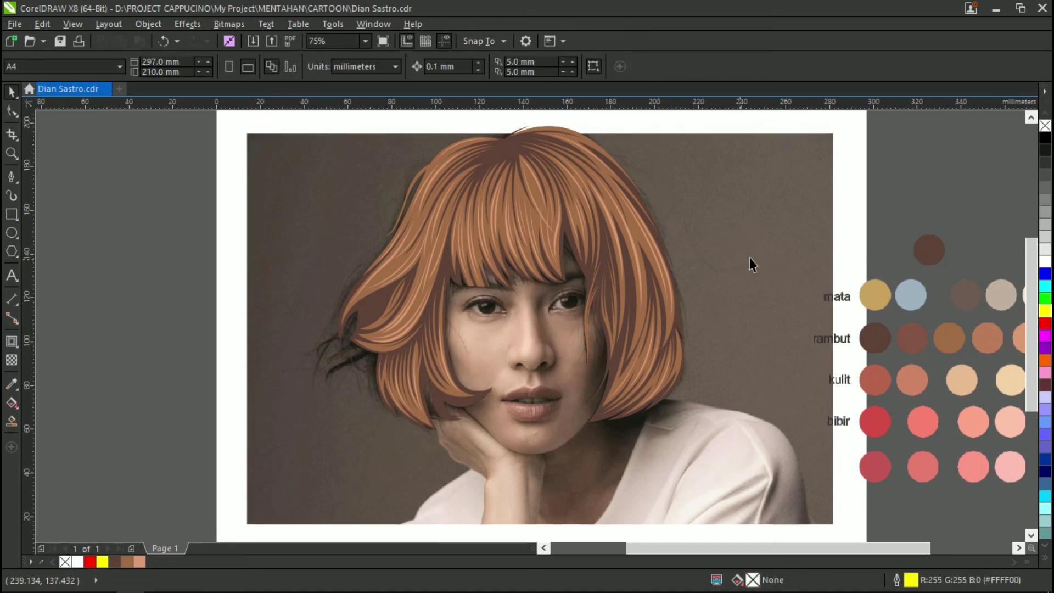
# Move the reference photo aside to check the coloured hair on its own, undo the move, and deselect the photo.
pyautogui.moveTo(749, 258); pyautogui.dragTo(148, 252)
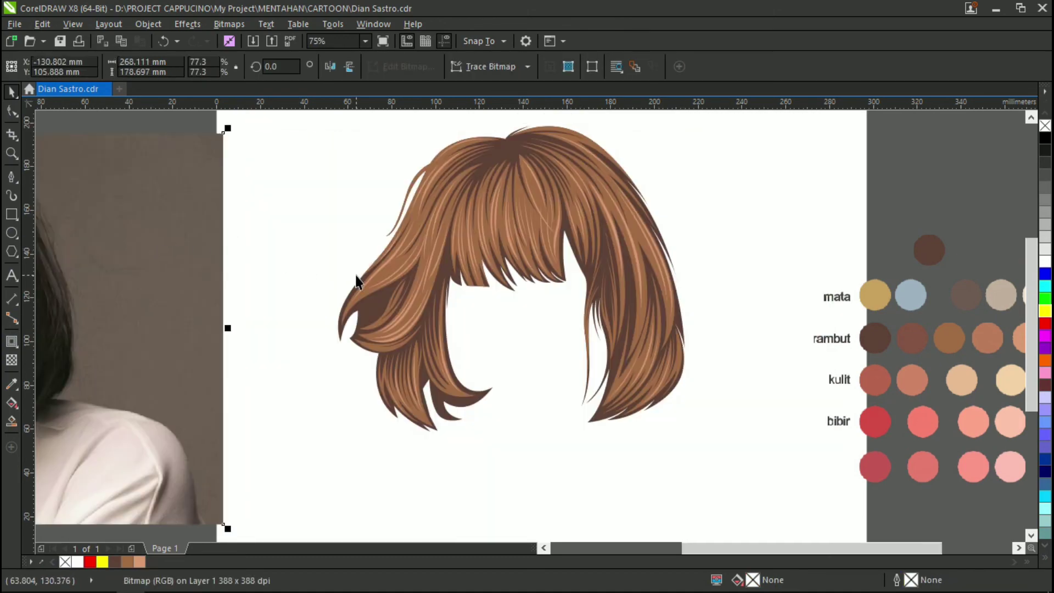
pyautogui.hotkey('ctrl', 'z')
pyautogui.scroll(1, 560, 231)
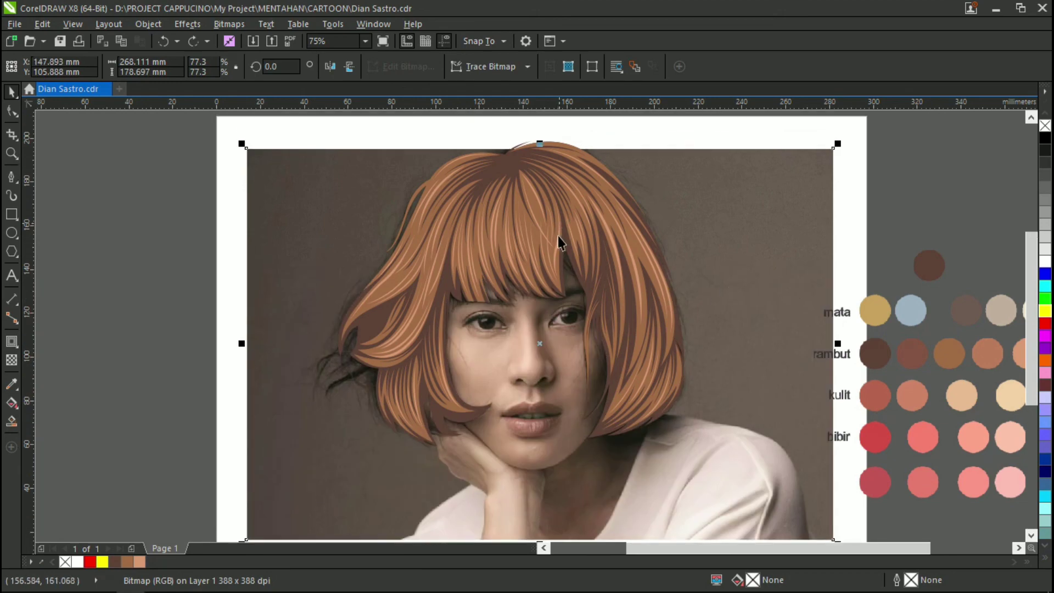
pyautogui.scroll(2, 360, 329)
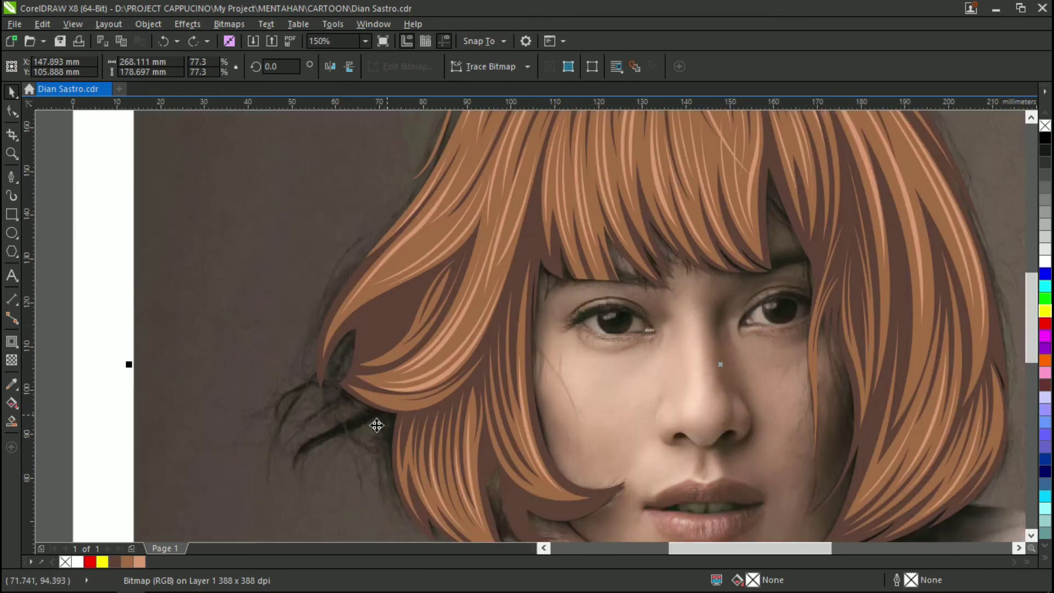
pyautogui.scroll(-2, 381, 415)
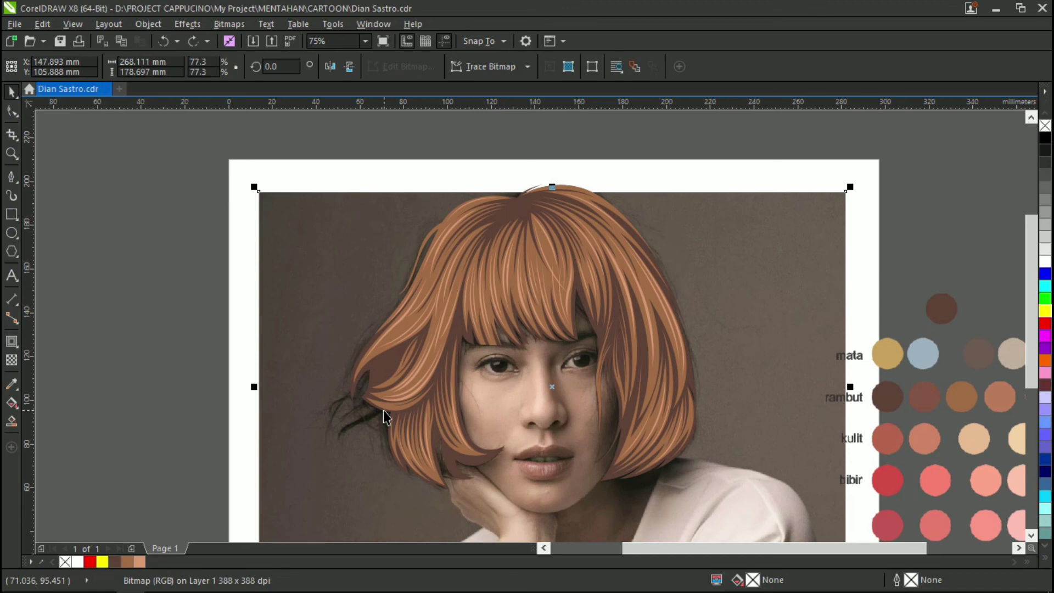
pyautogui.scroll(-3, 391, 416)
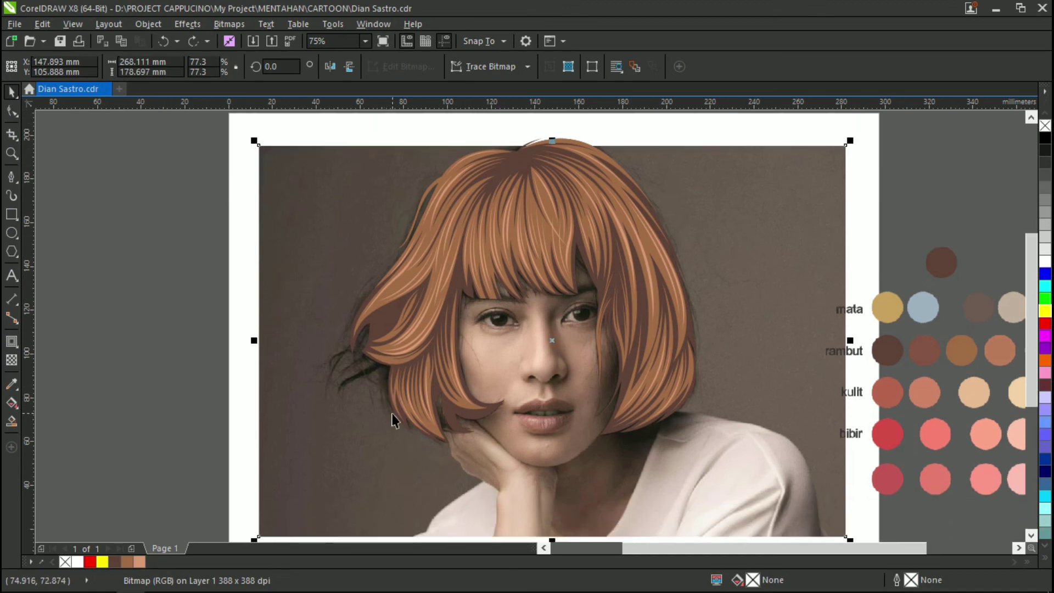
pyautogui.click(191, 284)
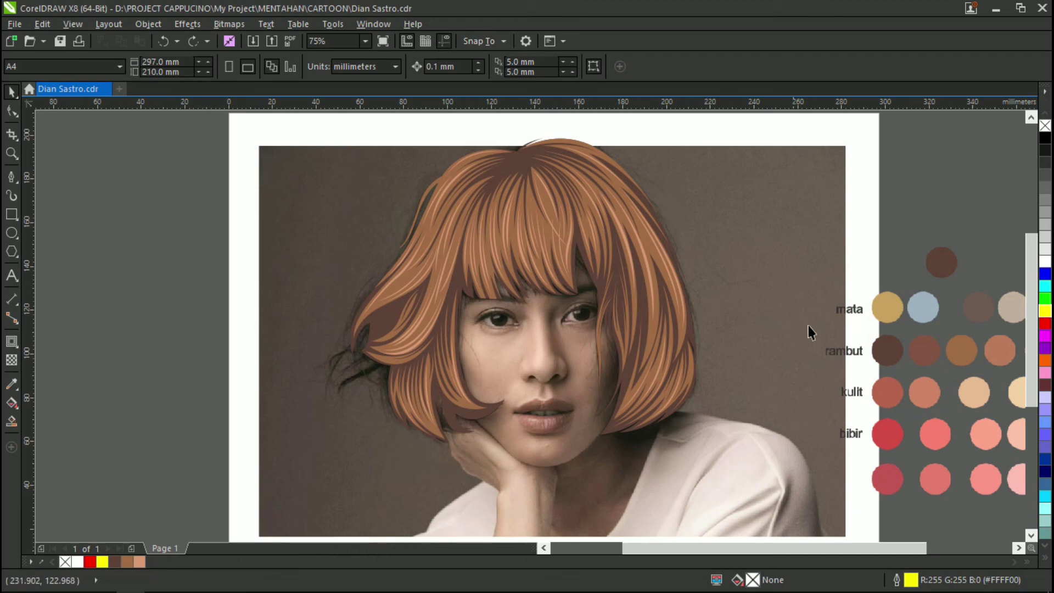
# Move the palette image about 12 mm to the left and 27 mm up beside the photo.
pyautogui.moveTo(910, 316); pyautogui.dragTo(893, 252)
pyautogui.scroll(-2, 678, 268)
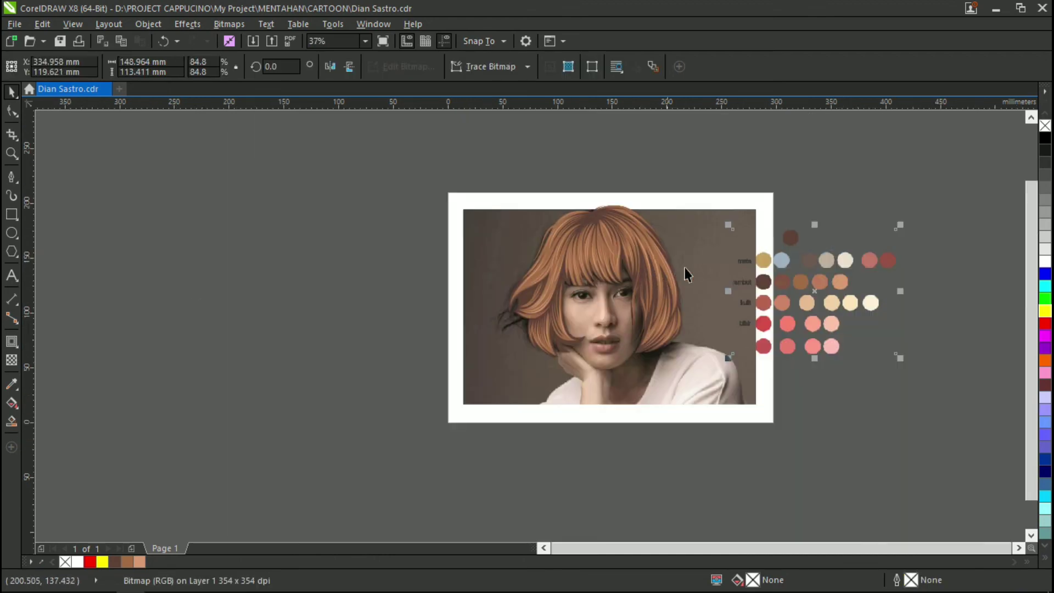
pyautogui.scroll(2, 703, 259)
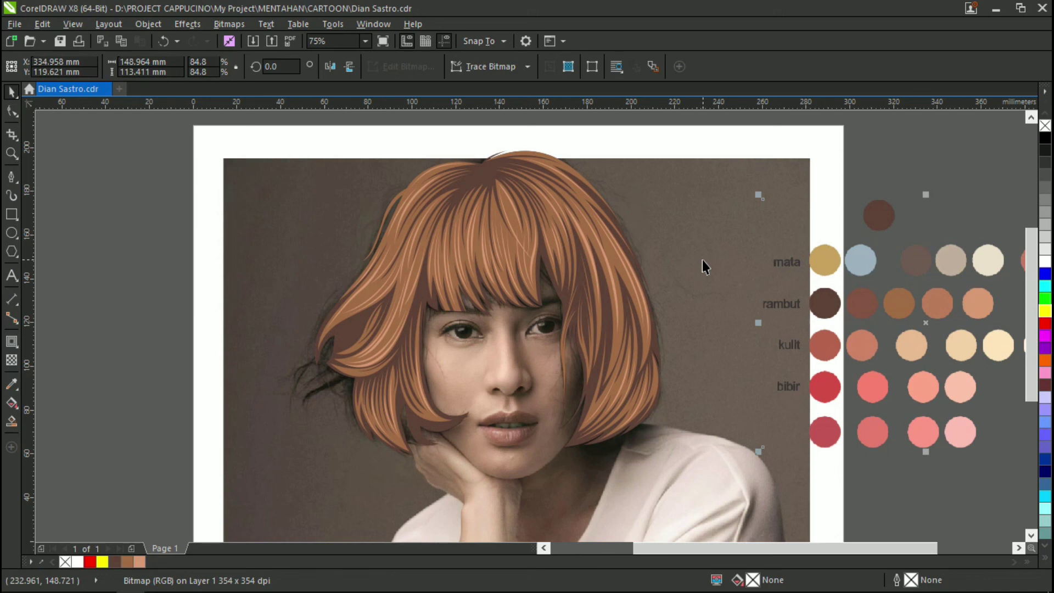
# Deselect the palette image and inspect the coloured hair from crown and fringe to side strands, both in detail and against the whole portrait.
pyautogui.scroll(2, 466, 178)
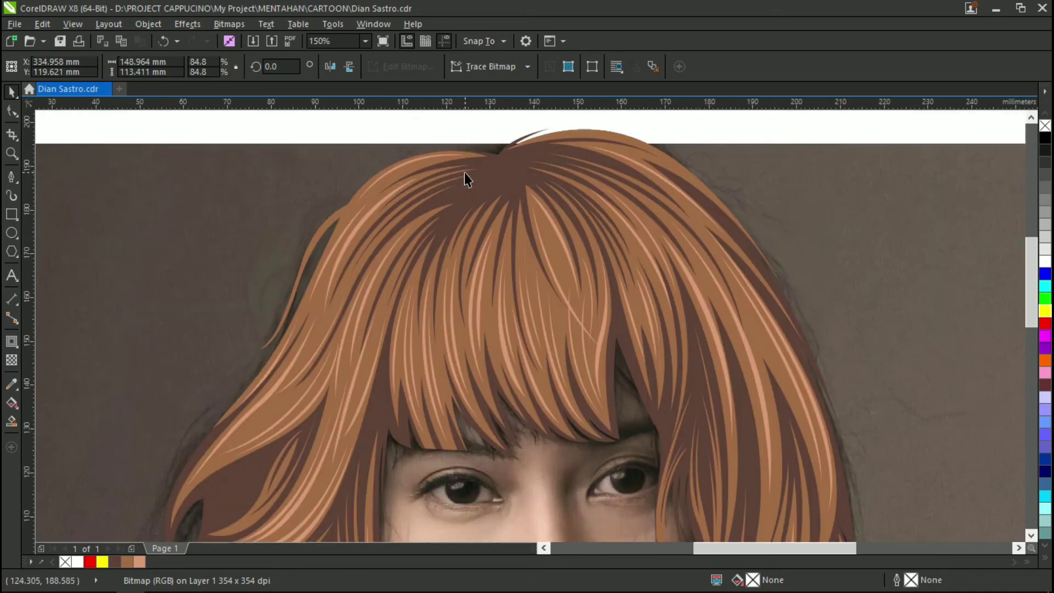
pyautogui.scroll(-2, 464, 179)
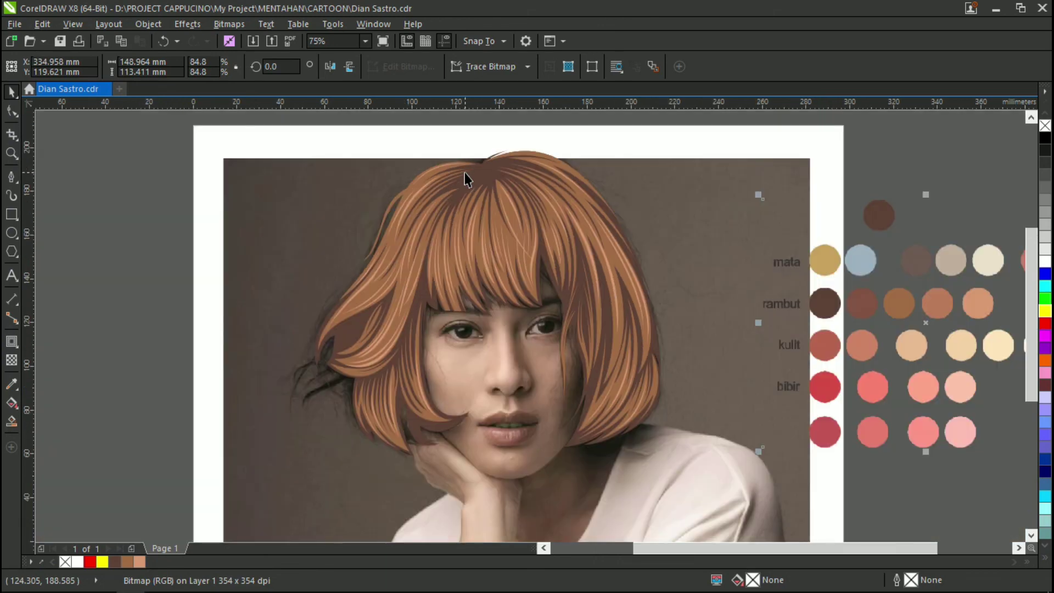
pyautogui.scroll(-1, 465, 173)
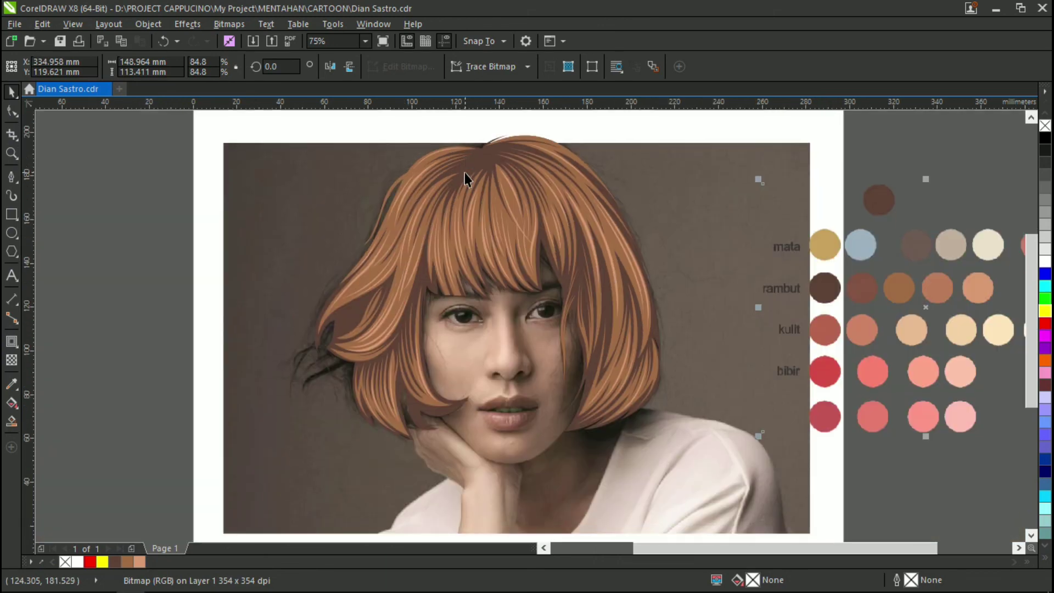
pyautogui.click(434, 125)
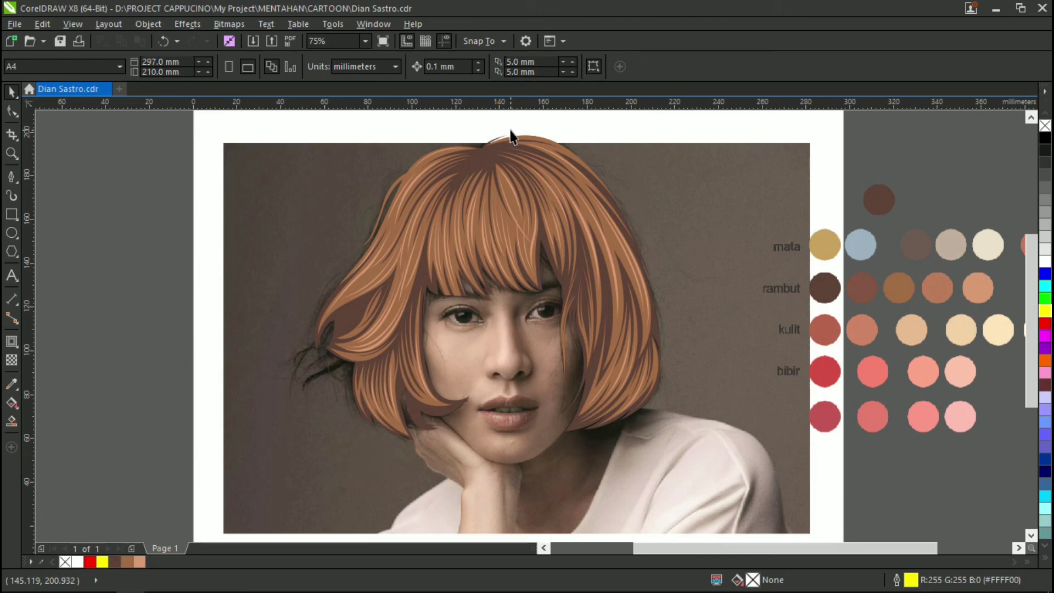
pyautogui.scroll(1, 508, 340)
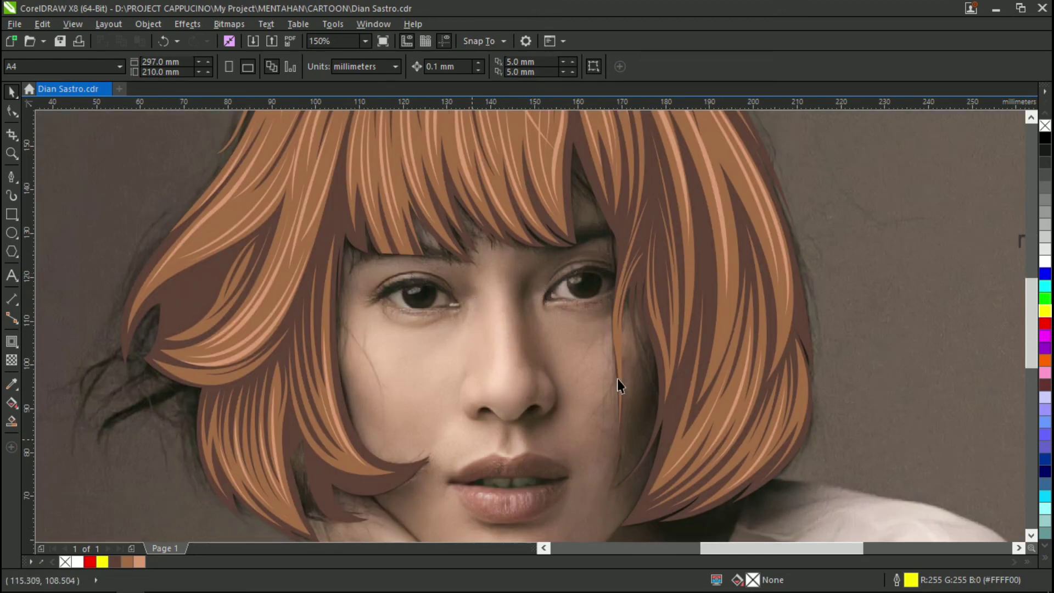
pyautogui.scroll(-1, 618, 379)
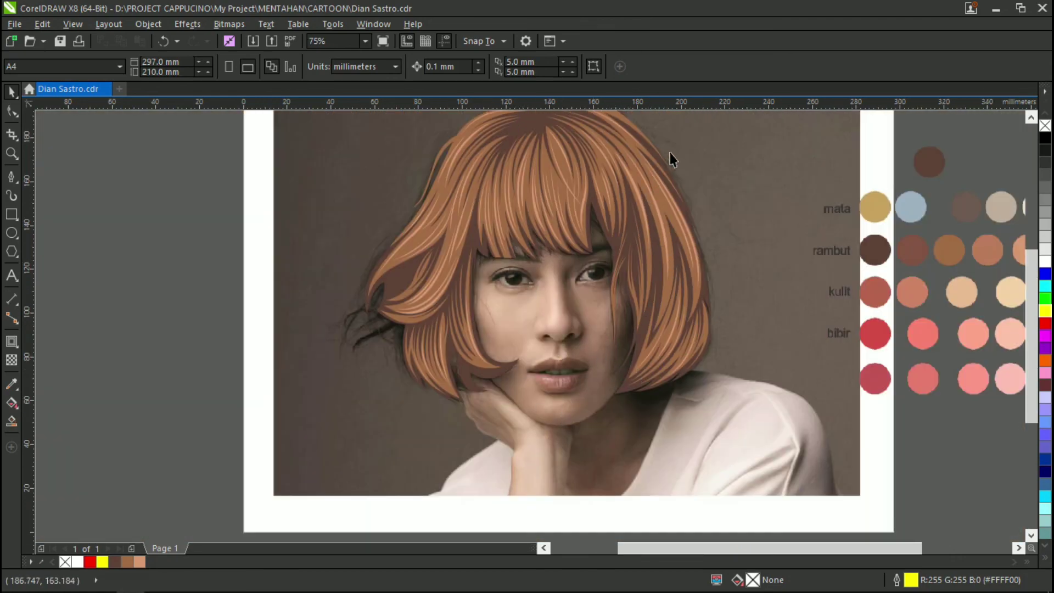
pyautogui.scroll(1, 666, 154)
pyautogui.scroll(-1, 505, 261)
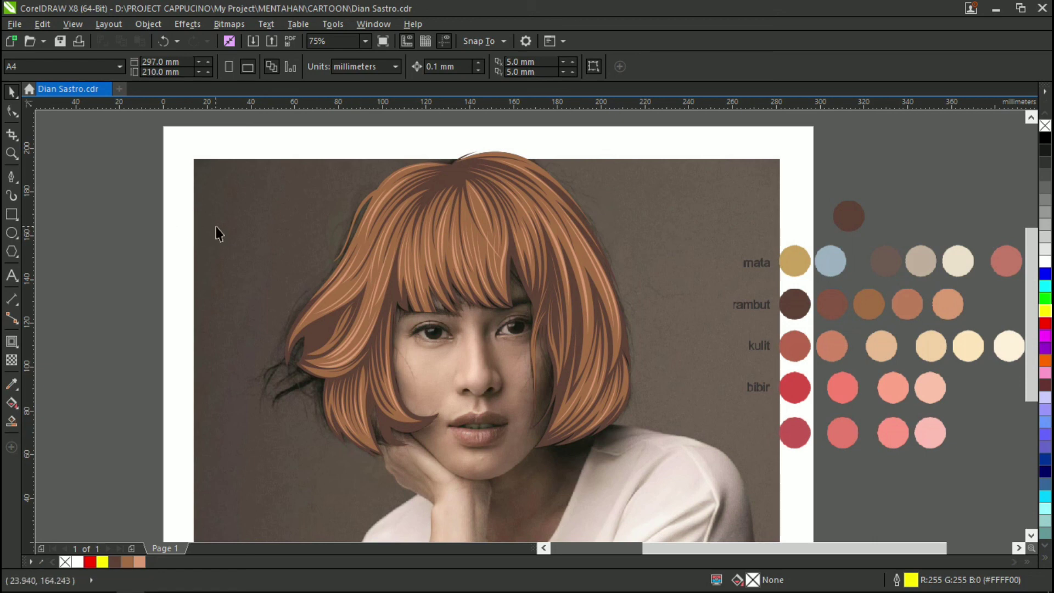
pyautogui.scroll(-2, 573, 224)
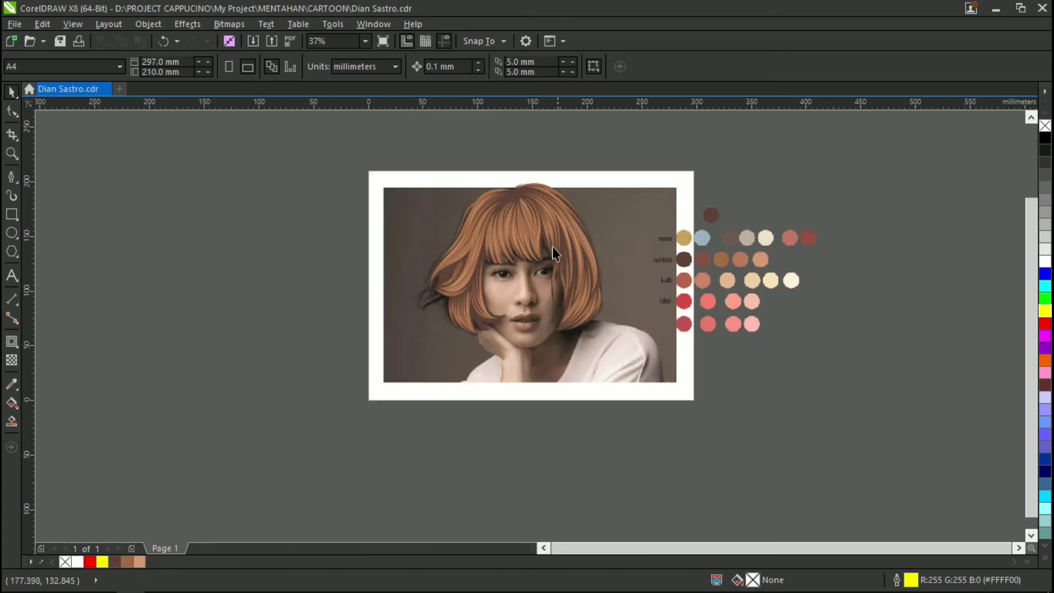
pyautogui.scroll(2, 509, 239)
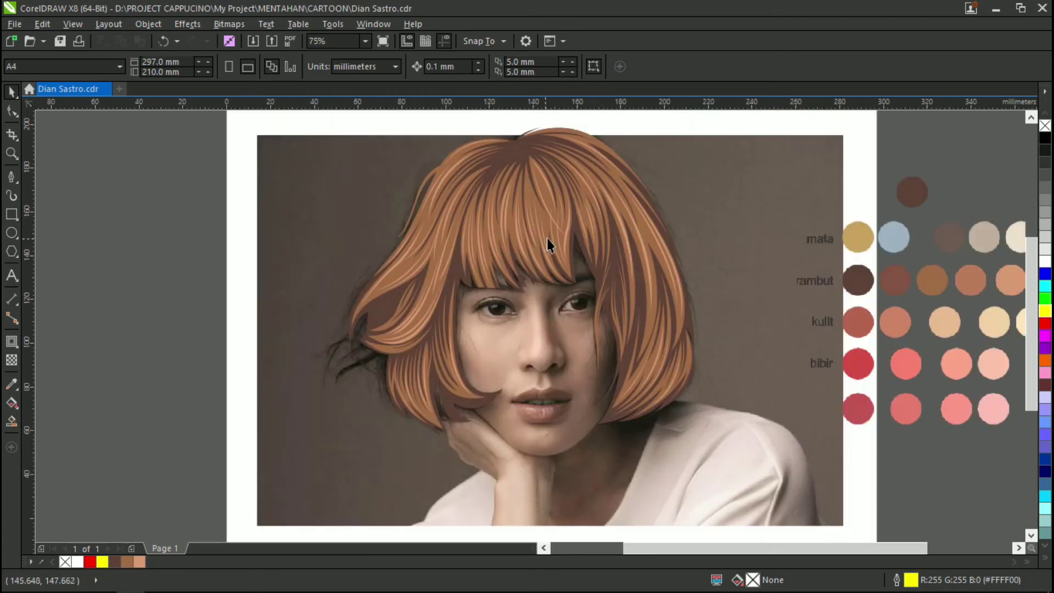
pyautogui.hscroll(1, 552, 236)
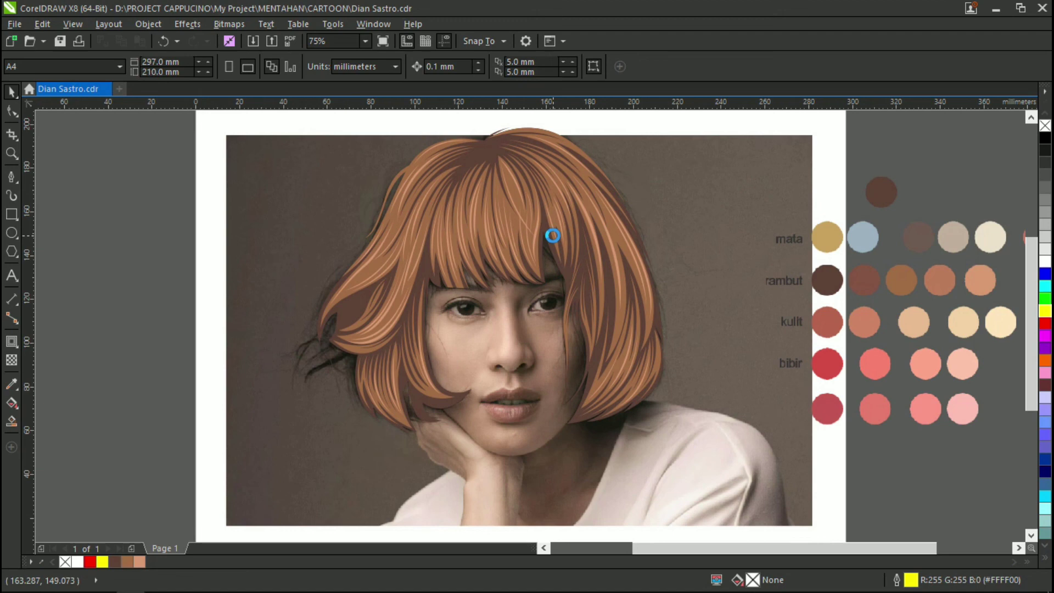